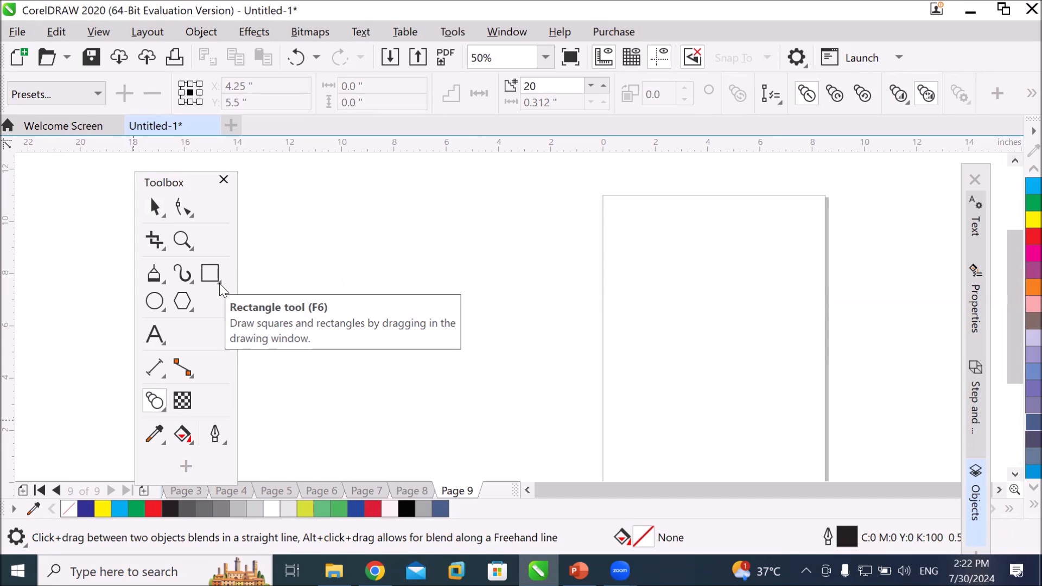
Step: Add the title text "Blend Tool" above the page and enlarge it to about 95 pt
{"action": "left_click", "coordinate": [155, 334]}
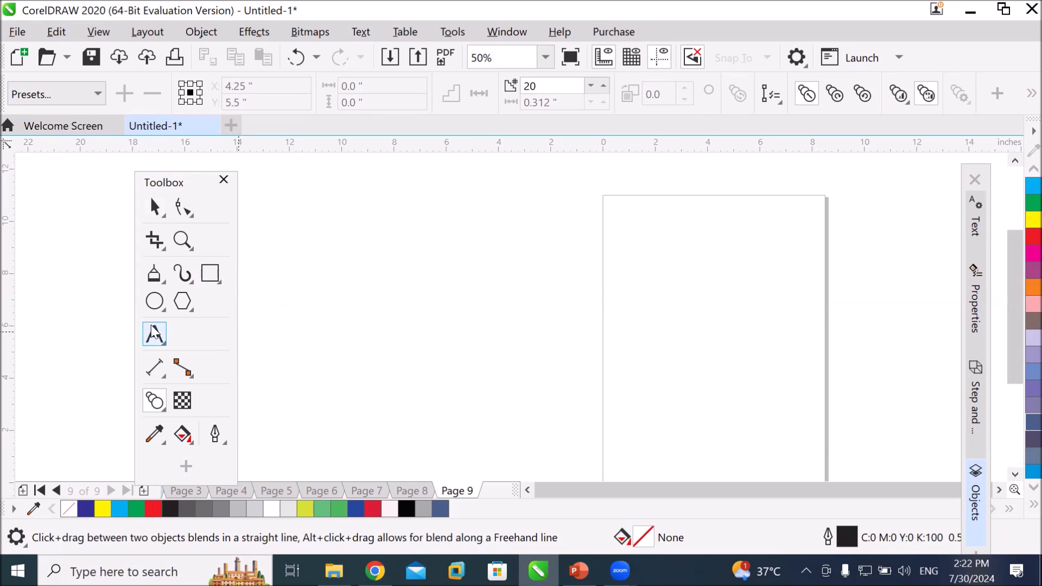
{"action": "left_click", "coordinate": [666, 175]}
{"action": "type", "text": "Blend "}
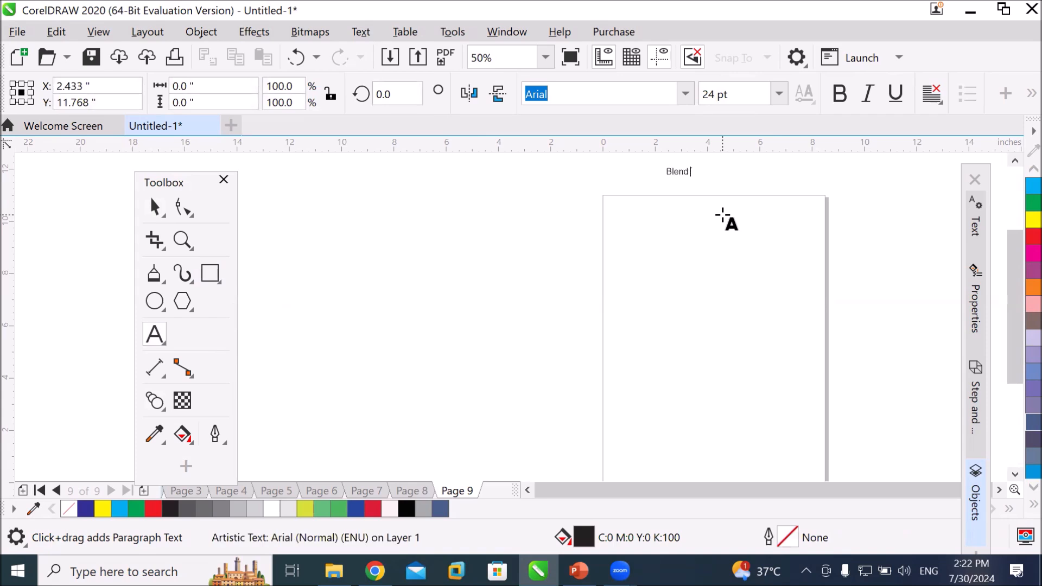
{"action": "type", "text": "Tool"}
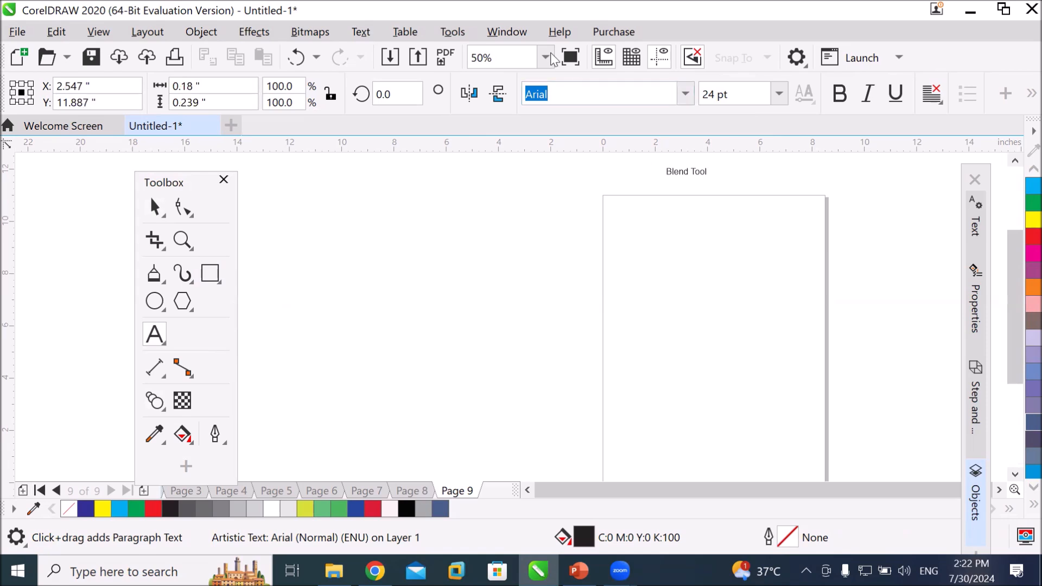
{"action": "left_click", "coordinate": [156, 206]}
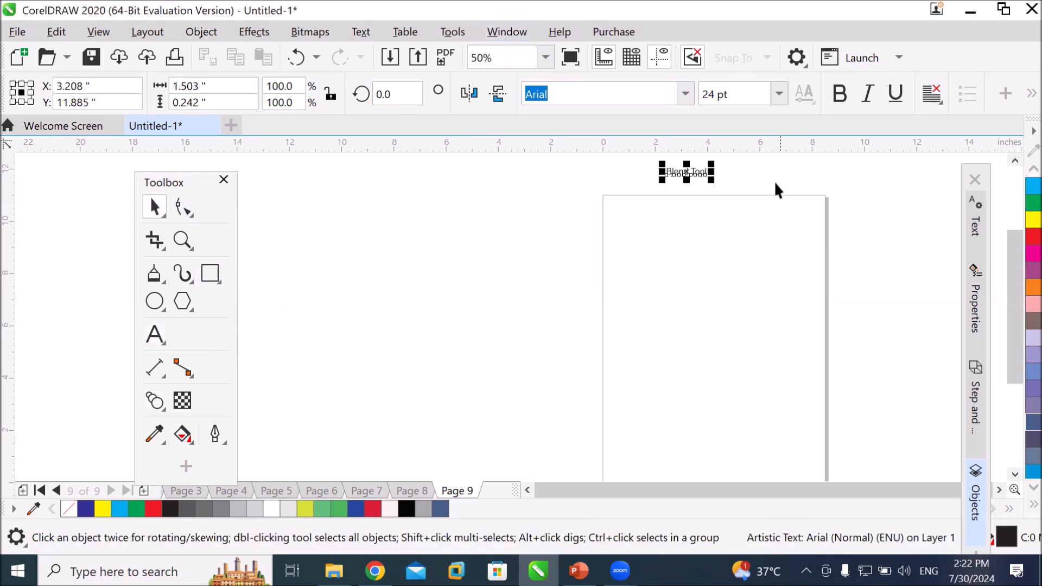
{"action": "left_click_drag", "start_coordinate": [711, 180], "coordinate": [742, 180]}
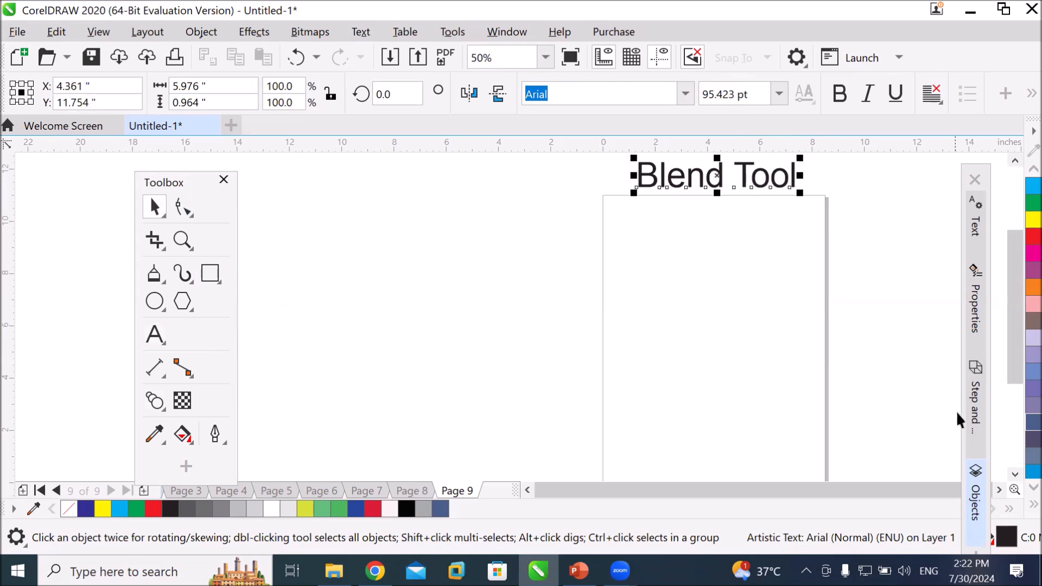
{"action": "left_click", "coordinate": [1015, 474]}
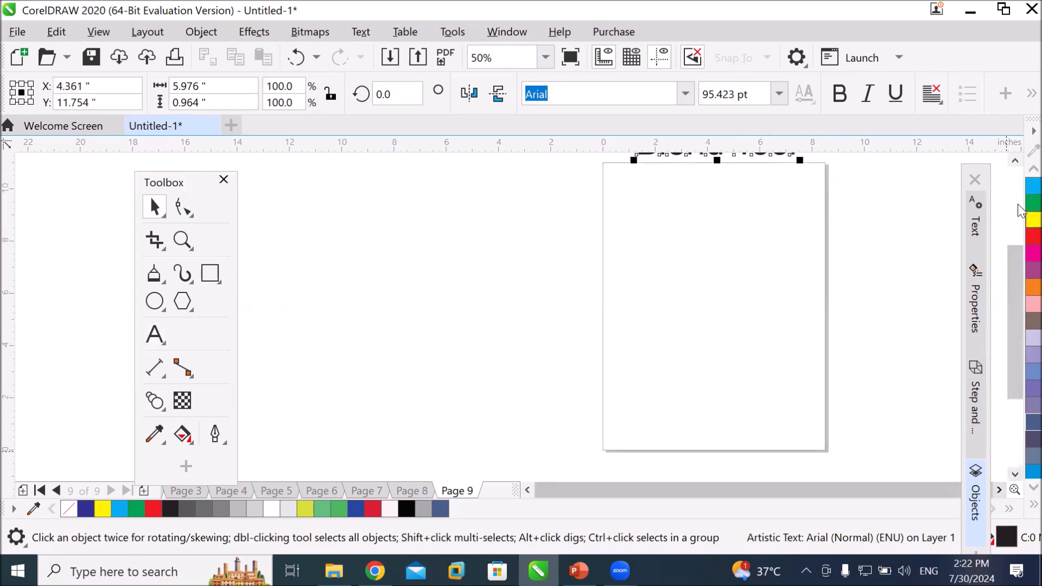
{"action": "left_click", "coordinate": [1015, 161]}
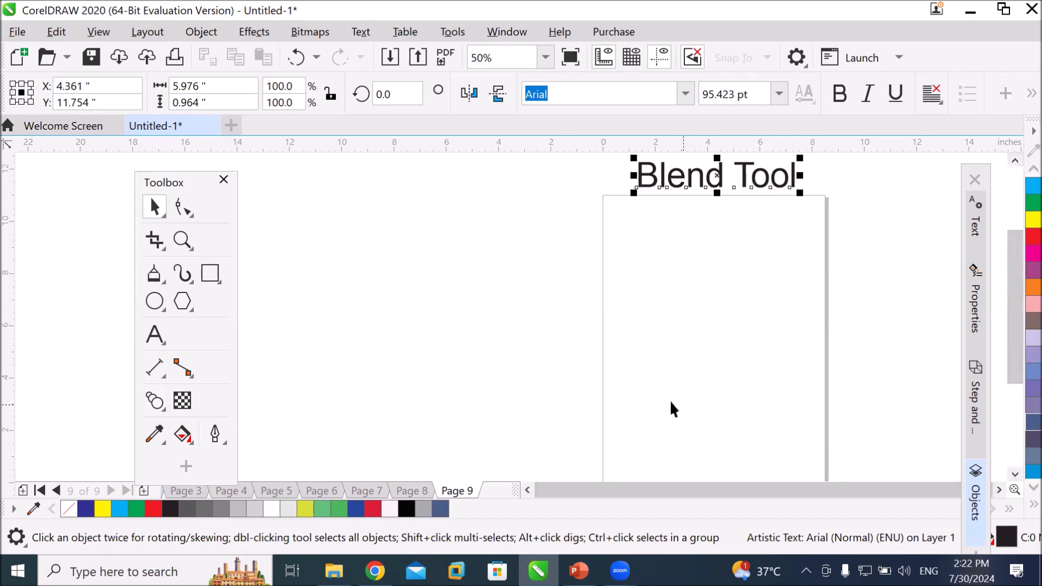
Step: Draw a small circle about 0.9 inches wide and, to its right, a large circle about 3.3 inches wide, and shift the small one slightly
{"action": "left_click", "coordinate": [154, 300]}
{"action": "left_click_drag", "start_coordinate": [620, 249], "coordinate": [644, 273]}
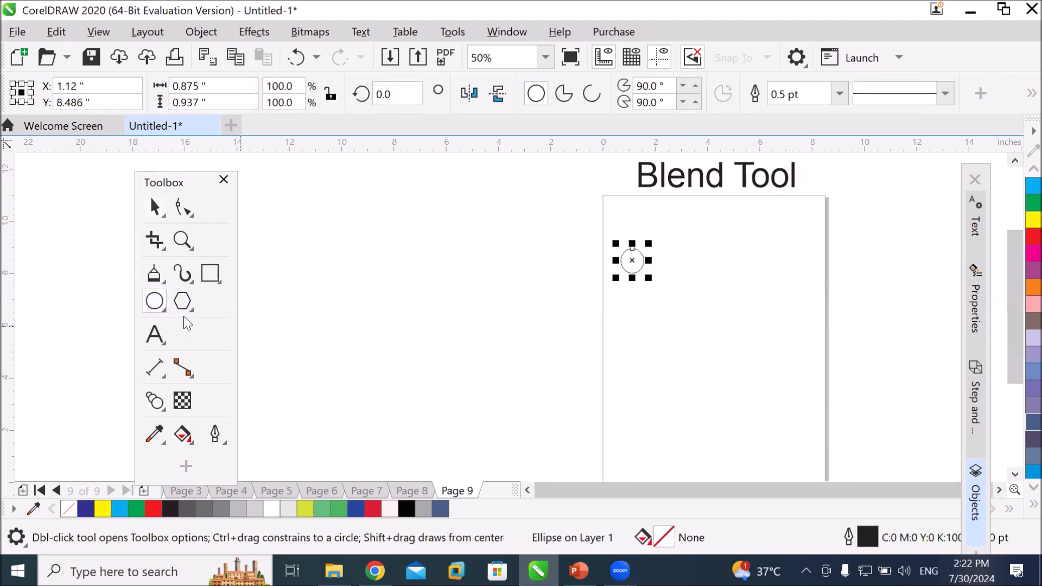
{"action": "left_click_drag", "start_coordinate": [720, 222], "coordinate": [808, 308]}
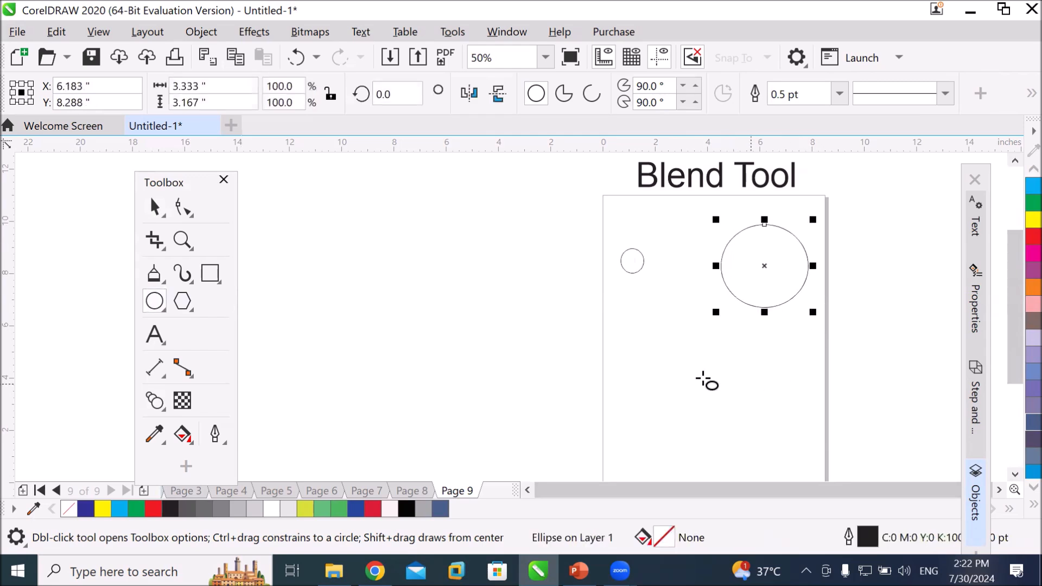
{"action": "left_click", "coordinate": [163, 209]}
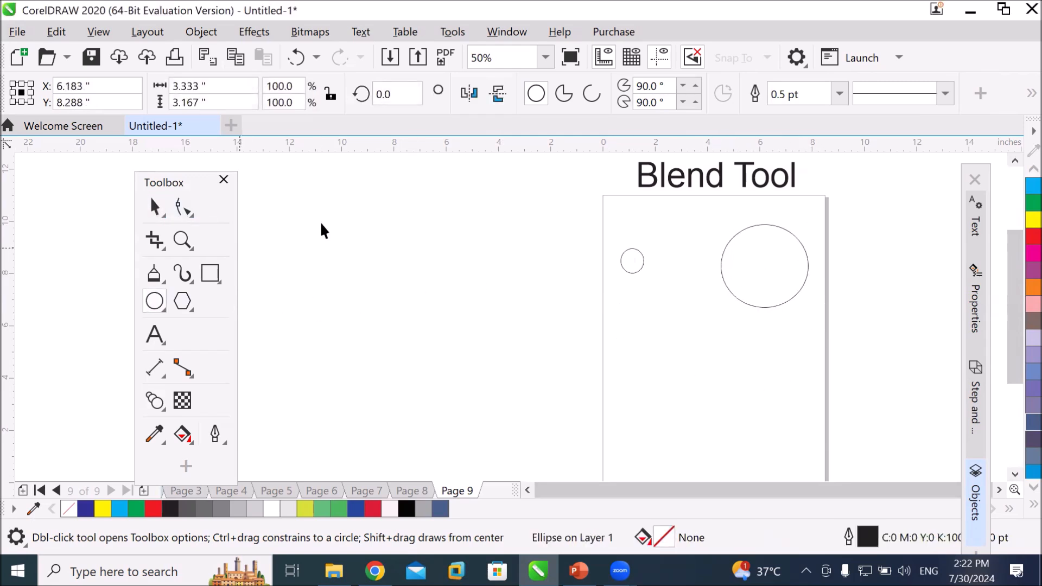
{"action": "left_click_drag", "start_coordinate": [636, 265], "coordinate": [644, 272]}
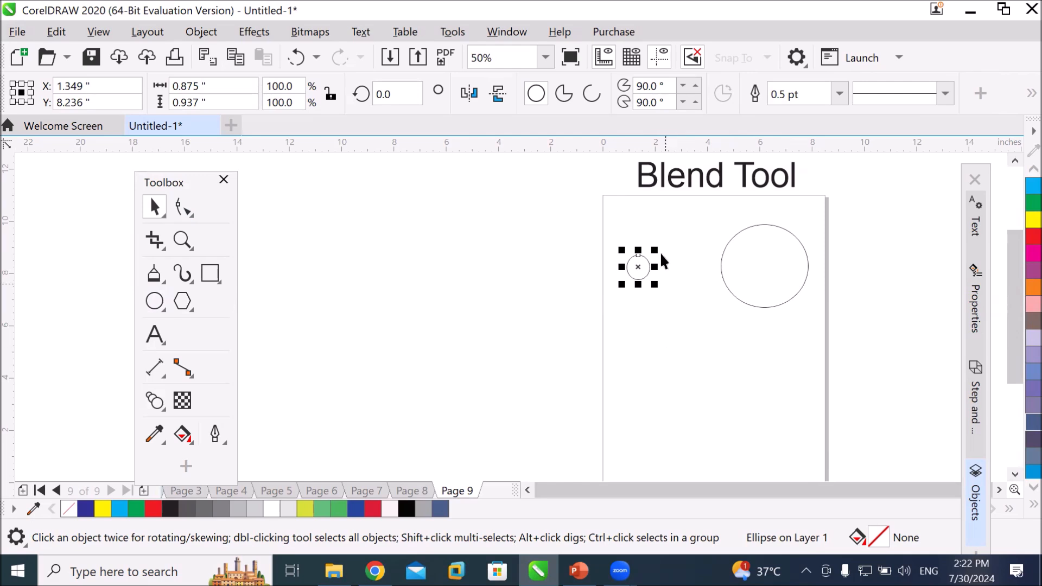
{"action": "left_click", "coordinate": [675, 362]}
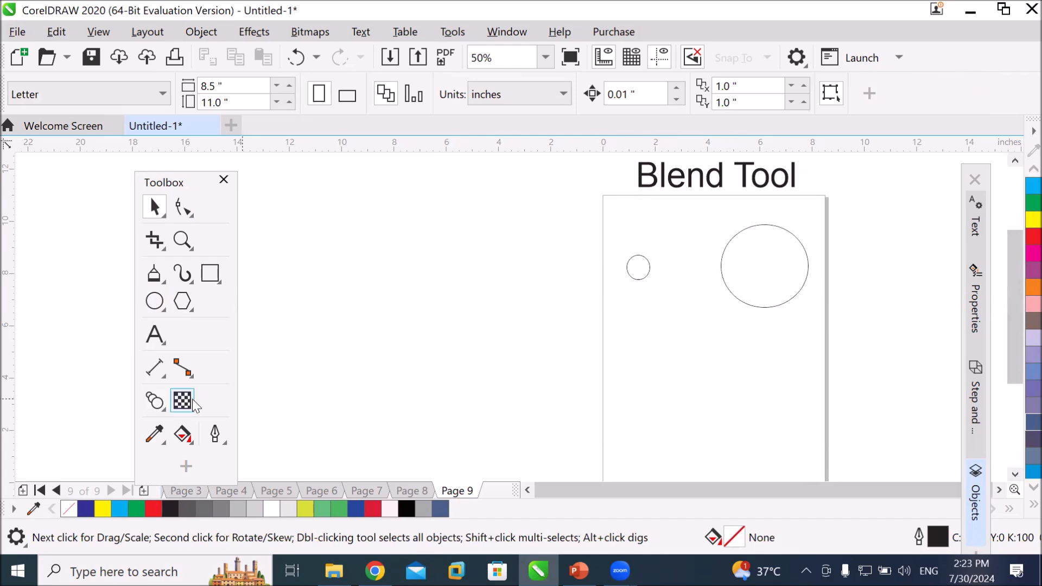
Step: Blend the small circle into the large circle in a straight line with the Blend tool
{"action": "left_click", "coordinate": [155, 402]}
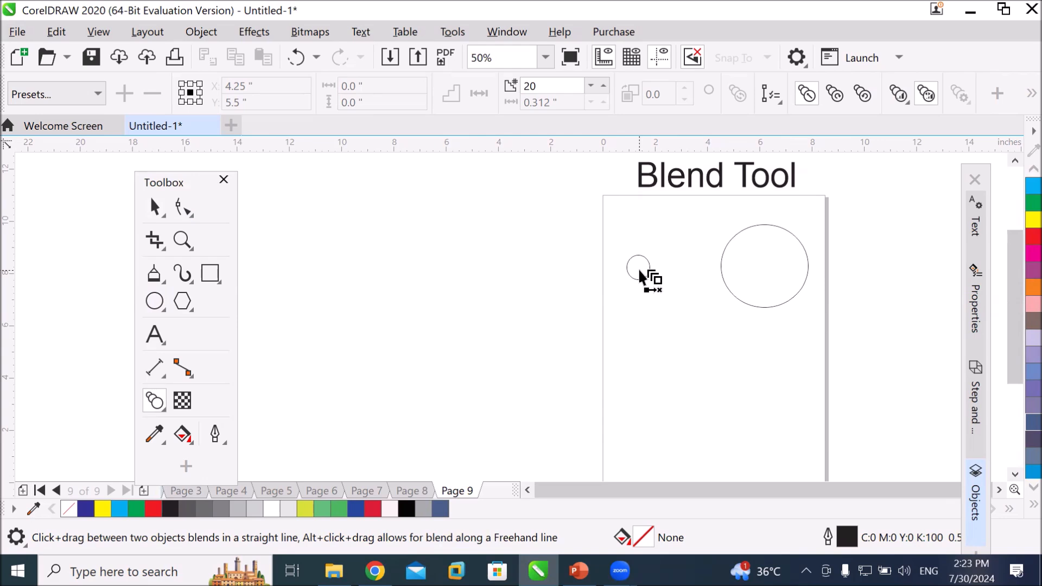
{"action": "left_click_drag", "start_coordinate": [641, 271], "coordinate": [732, 266]}
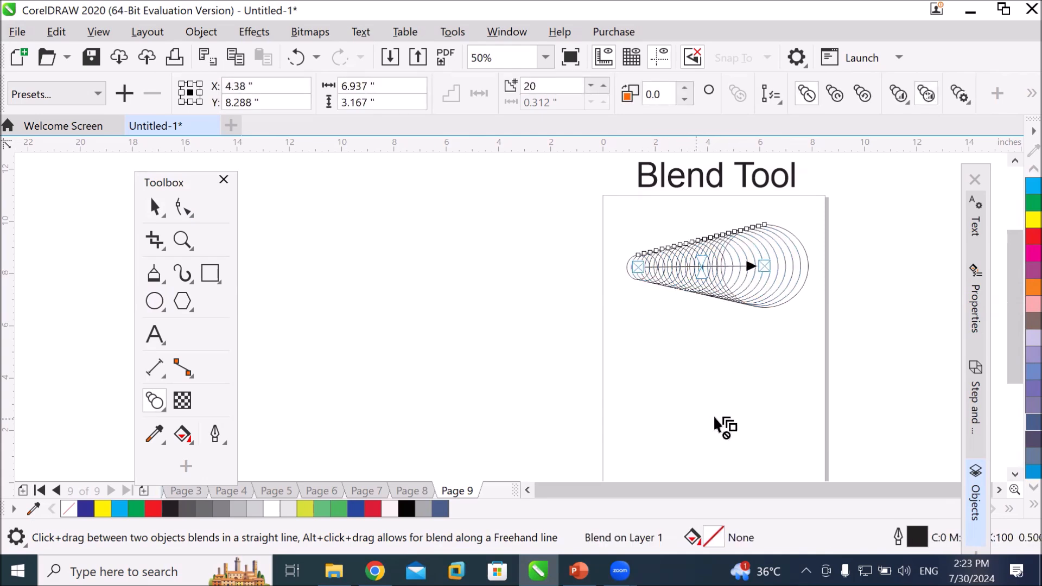
{"action": "left_click", "coordinate": [154, 207]}
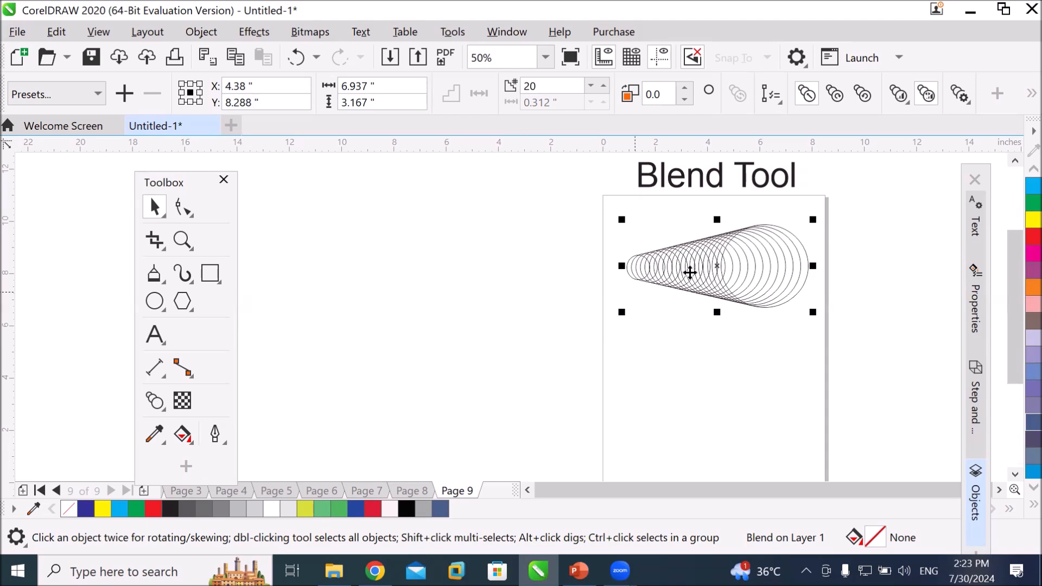
Step: Reduce the number of blend steps between the two circles to 1
{"action": "scroll", "coordinate": [835, 248], "scroll_direction": "up", "scroll_amount": 1}
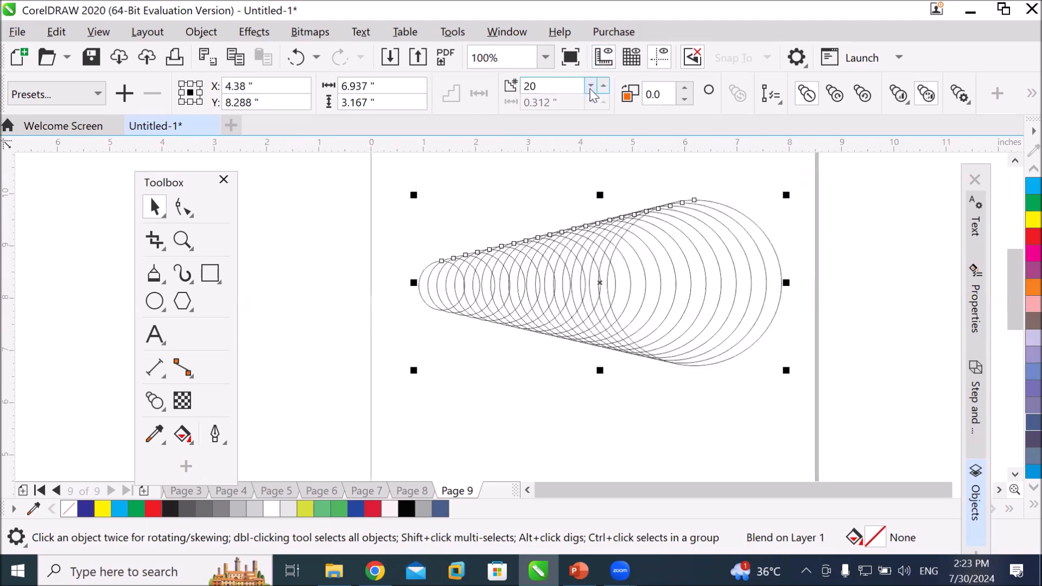
{"action": "left_click", "coordinate": [591, 87]}
{"action": "left_click", "coordinate": [591, 87]}
{"action": "left_click", "coordinate": [591, 87]}
{"action": "left_click", "coordinate": [591, 86]}
{"action": "left_click", "coordinate": [591, 86]}
{"action": "left_click", "coordinate": [591, 87]}
{"action": "left_click", "coordinate": [591, 86]}
{"action": "left_click", "coordinate": [591, 87]}
{"action": "left_click", "coordinate": [591, 86]}
{"action": "left_click", "coordinate": [591, 87]}
{"action": "left_click", "coordinate": [591, 87]}
{"action": "left_click", "coordinate": [591, 87]}
{"action": "left_click", "coordinate": [591, 87]}
{"action": "left_click", "coordinate": [591, 87]}
{"action": "left_click", "coordinate": [591, 87]}
{"action": "left_click", "coordinate": [591, 87]}
{"action": "left_click", "coordinate": [591, 86]}
{"action": "left_click", "coordinate": [591, 87]}
{"action": "left_click", "coordinate": [591, 87]}
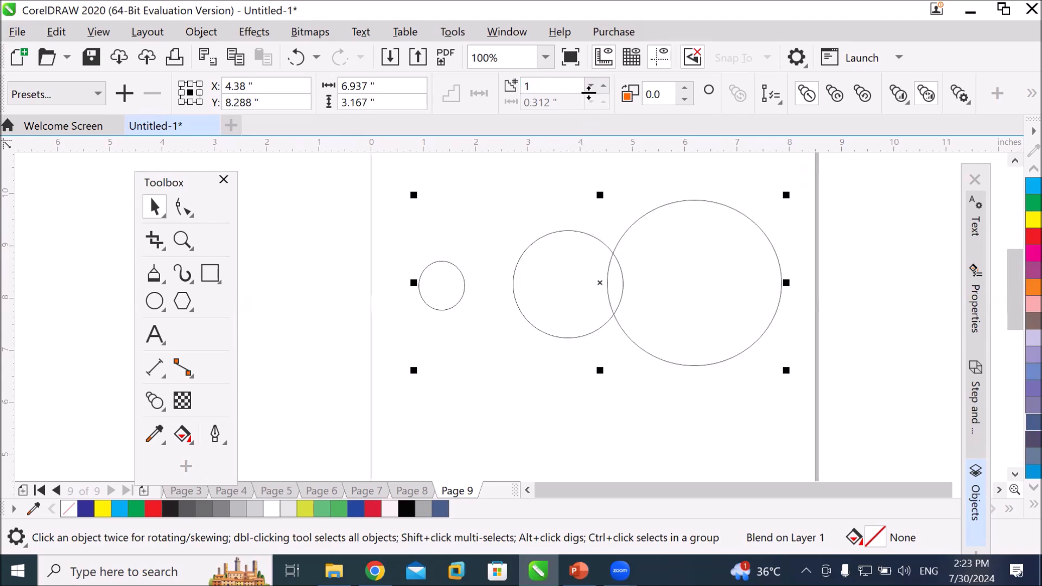
{"action": "left_click", "coordinate": [592, 89]}
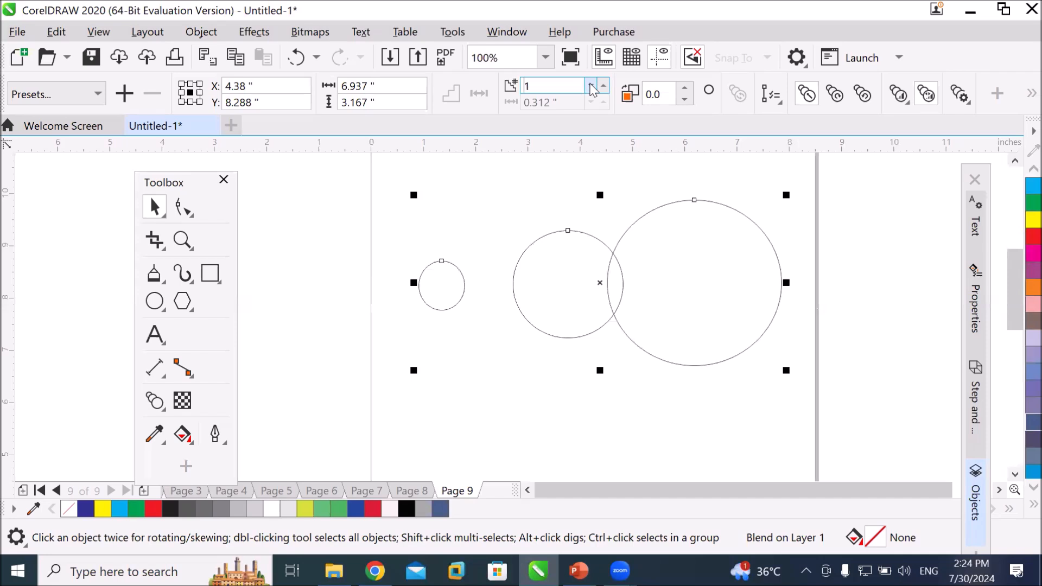
Step: Raise the number of blend steps between the two circles to 20
{"action": "left_click", "coordinate": [603, 86]}
{"action": "left_click", "coordinate": [603, 86]}
{"action": "left_click", "coordinate": [603, 86]}
{"action": "left_click", "coordinate": [603, 86]}
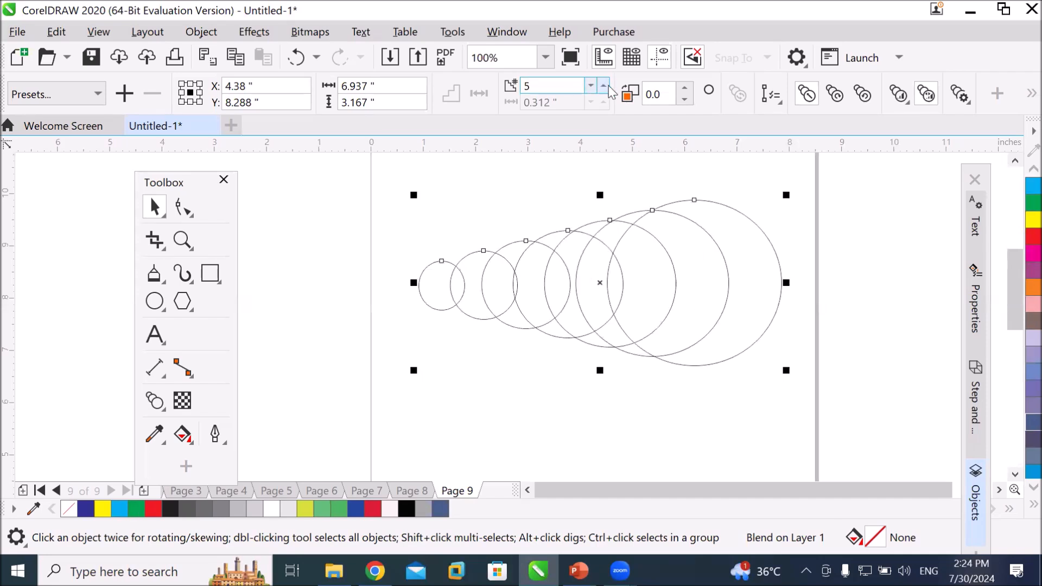
{"action": "left_click", "coordinate": [607, 85]}
{"action": "left_click", "coordinate": [607, 86]}
{"action": "left_click", "coordinate": [608, 86]}
{"action": "left_click", "coordinate": [608, 86]}
{"action": "left_click", "coordinate": [607, 86]}
{"action": "left_click", "coordinate": [607, 86]}
{"action": "left_click", "coordinate": [607, 86]}
{"action": "left_click", "coordinate": [607, 85]}
{"action": "left_click", "coordinate": [604, 85]}
{"action": "left_click", "coordinate": [604, 86]}
{"action": "left_click", "coordinate": [604, 86]}
{"action": "left_click", "coordinate": [604, 86]}
{"action": "left_click", "coordinate": [605, 85]}
{"action": "left_click", "coordinate": [605, 85]}
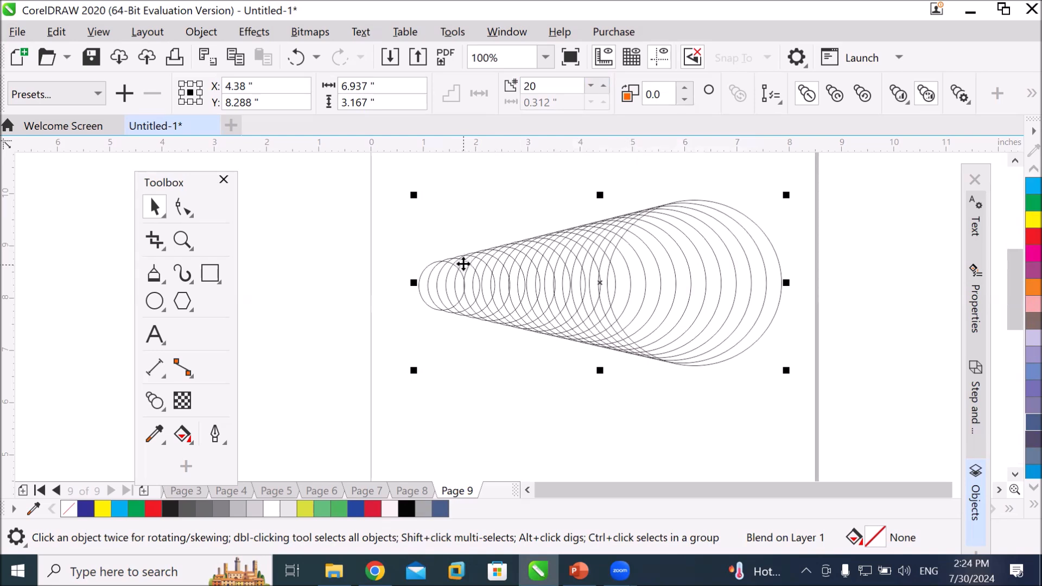
Step: Fill the blend's small end circle with yellow and its large end circle with red
{"action": "left_click", "coordinate": [385, 228]}
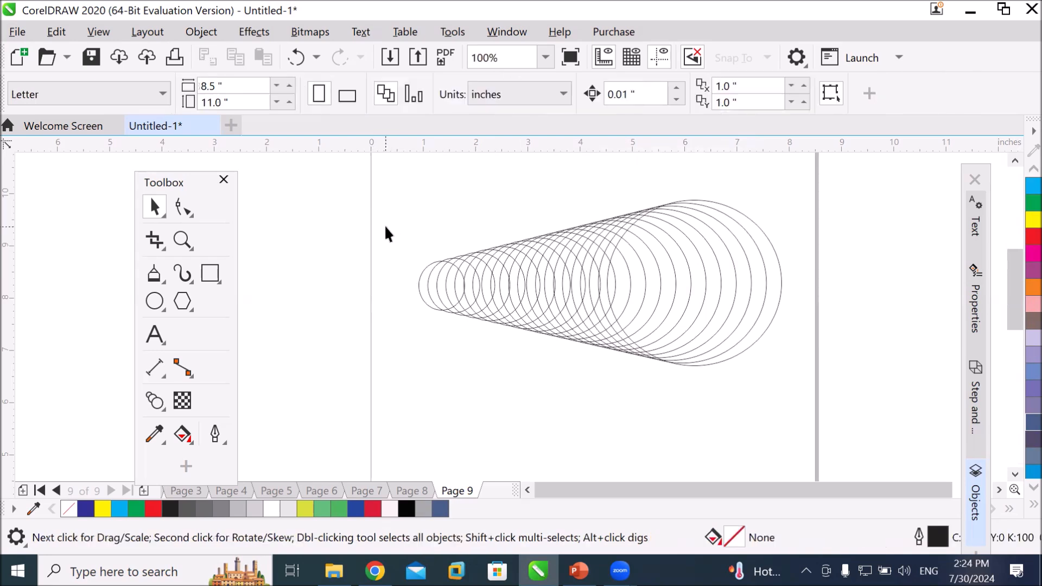
{"action": "left_click", "coordinate": [419, 289]}
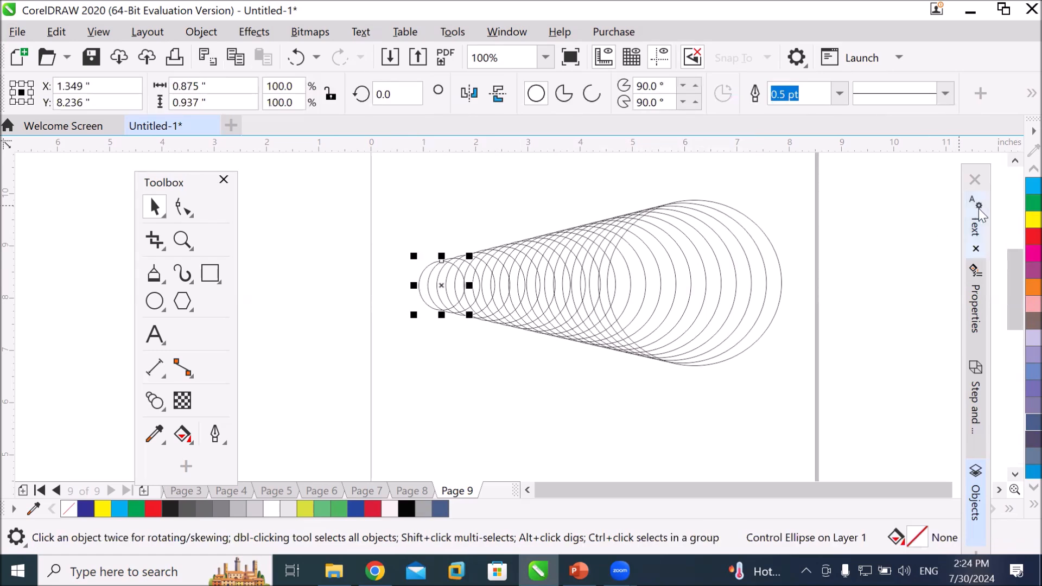
{"action": "left_click", "coordinate": [1032, 220]}
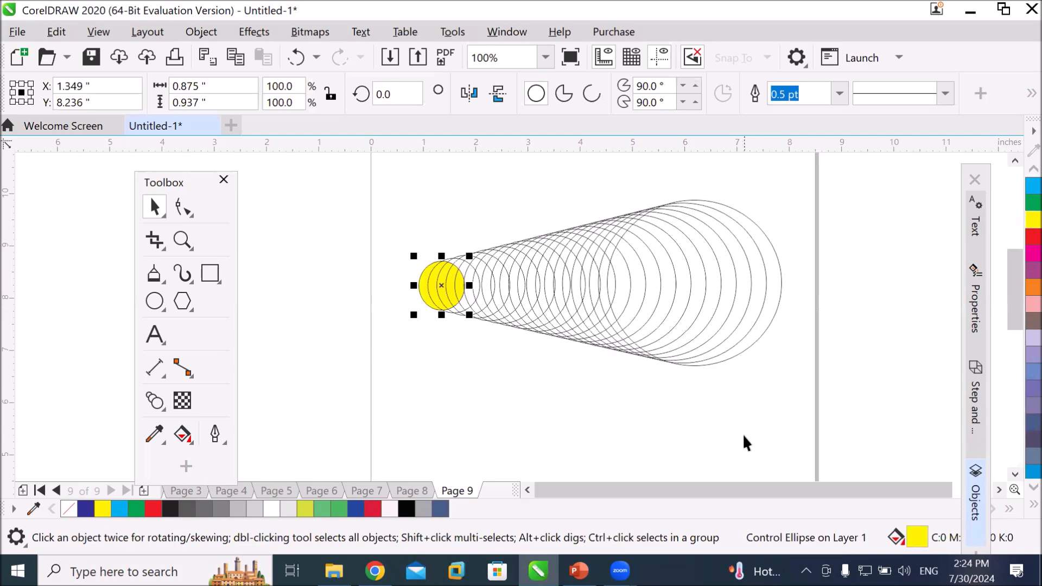
{"action": "left_click", "coordinate": [779, 303]}
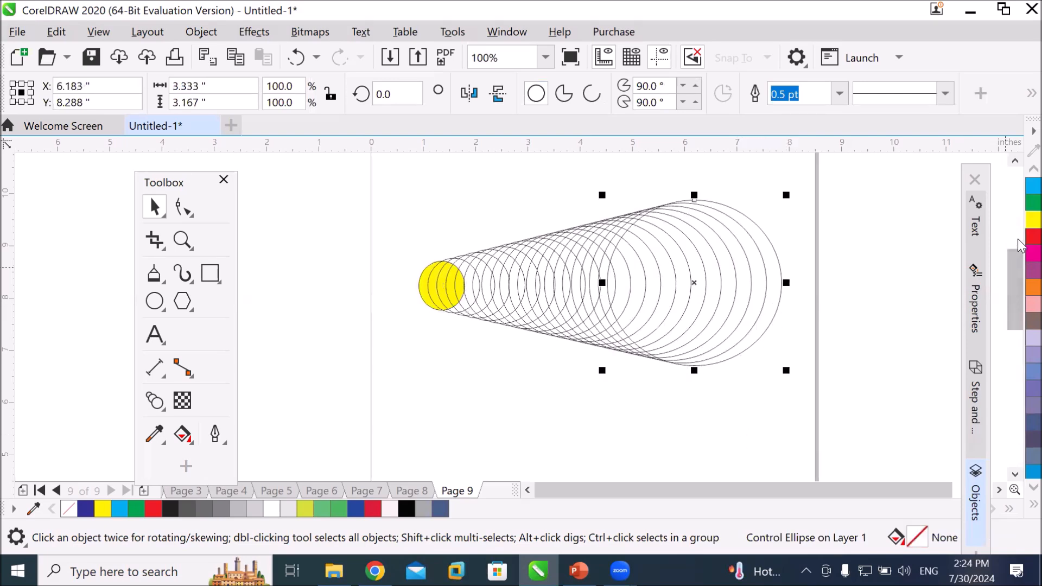
{"action": "left_click", "coordinate": [1032, 236]}
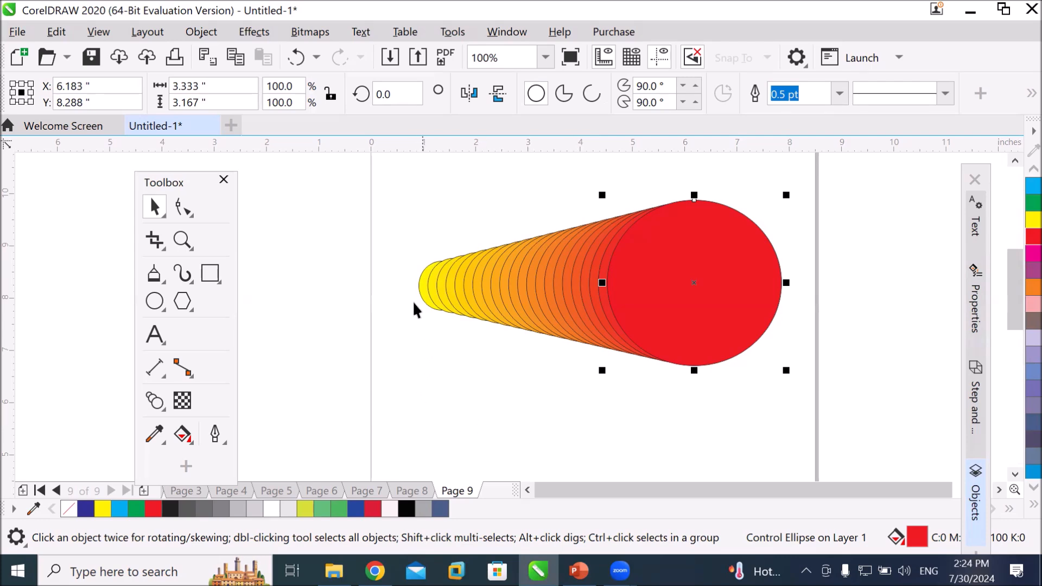
Step: Set the outline colour of the blend's large red end circle to white and inspect the outline transition up close
{"action": "scroll", "coordinate": [413, 301], "scroll_direction": "up", "scroll_amount": 1}
{"action": "scroll", "coordinate": [415, 303], "scroll_direction": "up", "scroll_amount": 2}
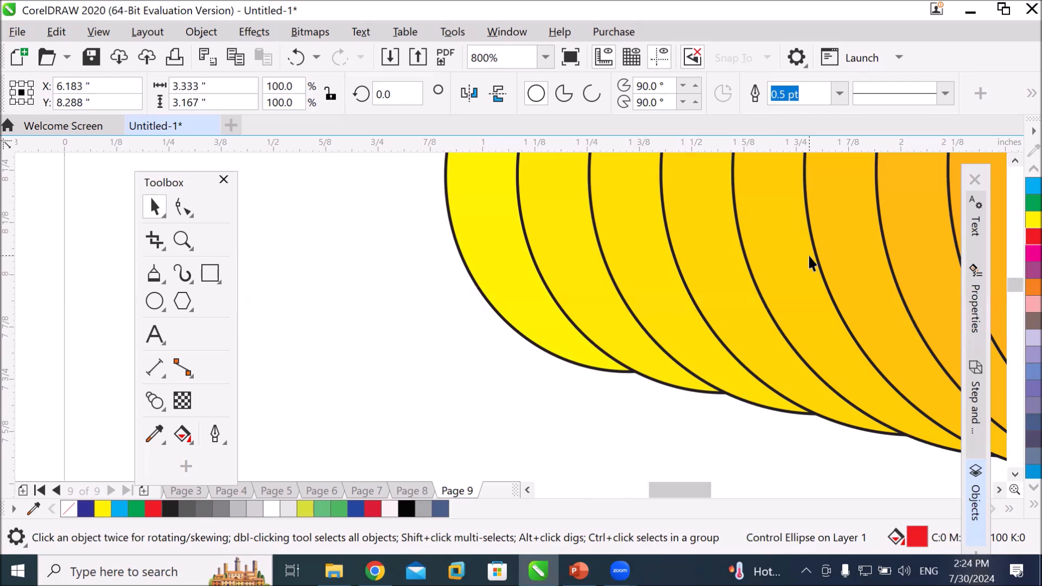
{"action": "scroll", "coordinate": [809, 262], "scroll_direction": "down", "scroll_amount": 2}
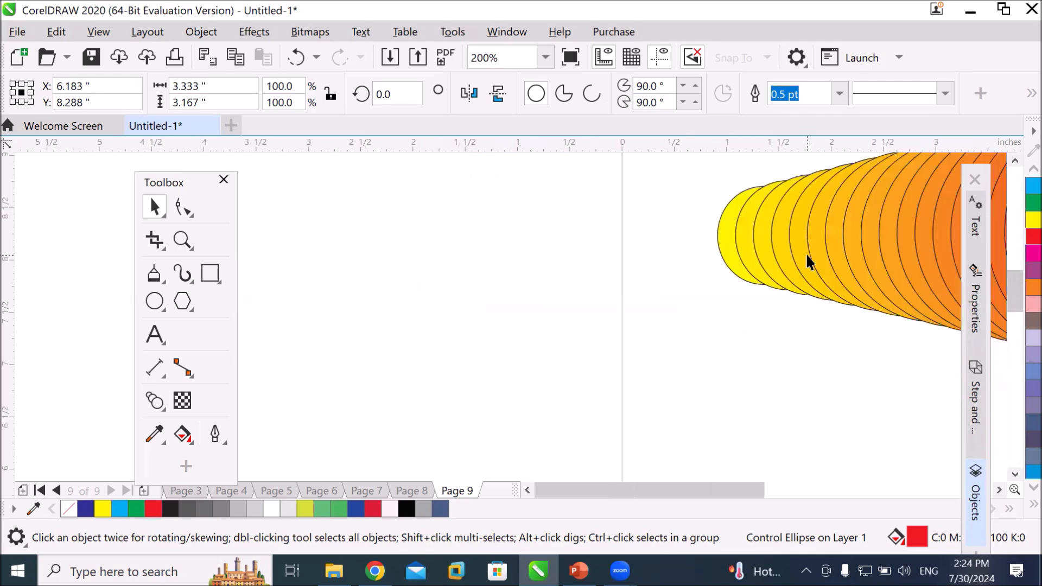
{"action": "left_click", "coordinate": [1000, 490]}
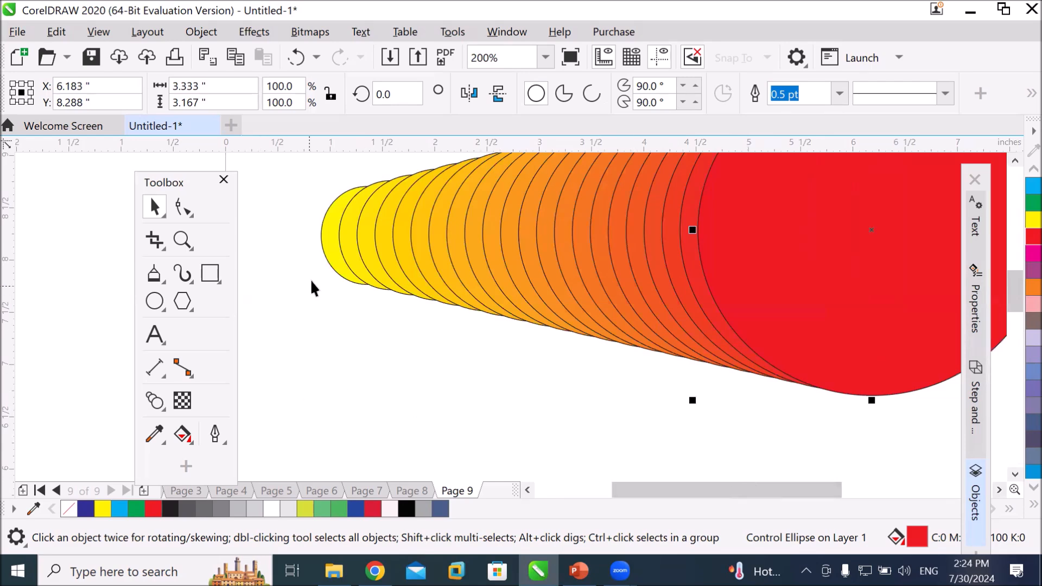
{"action": "left_click", "coordinate": [325, 260]}
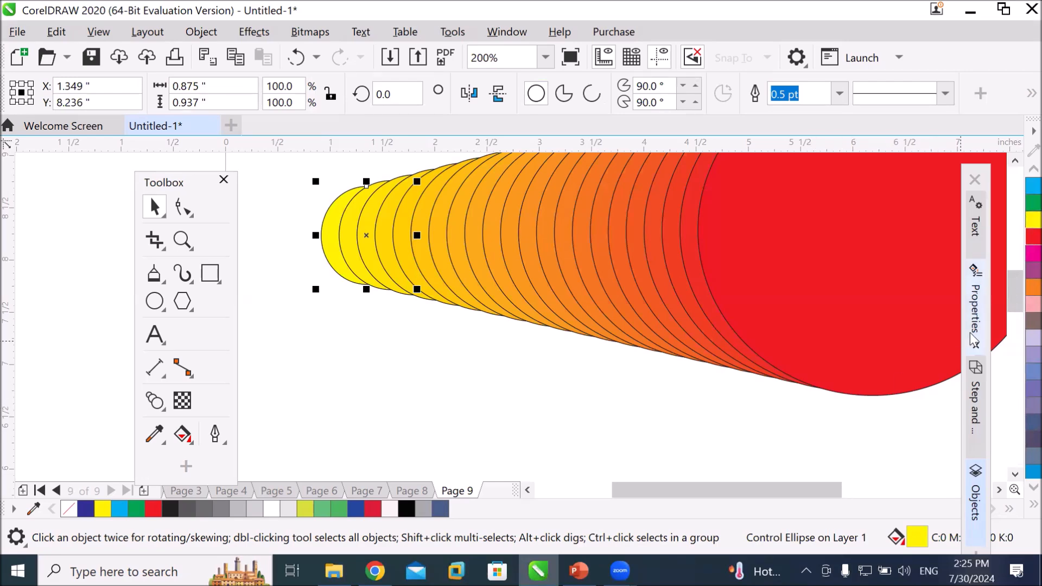
{"action": "left_click", "coordinate": [780, 369]}
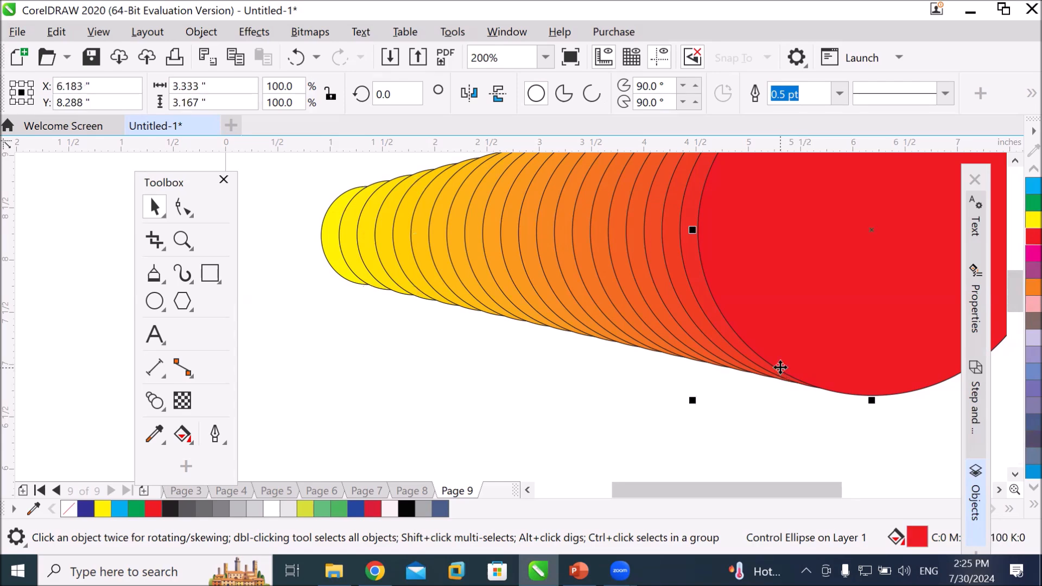
{"action": "left_click", "coordinate": [1033, 488]}
{"action": "left_click", "coordinate": [1033, 487]}
{"action": "left_click", "coordinate": [1032, 488]}
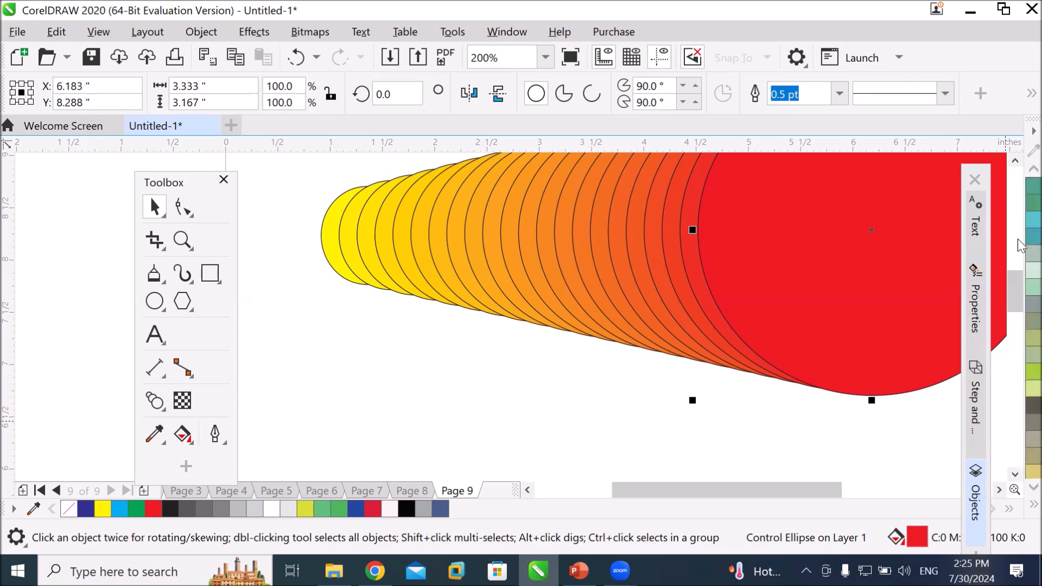
{"action": "left_click", "coordinate": [1031, 169]}
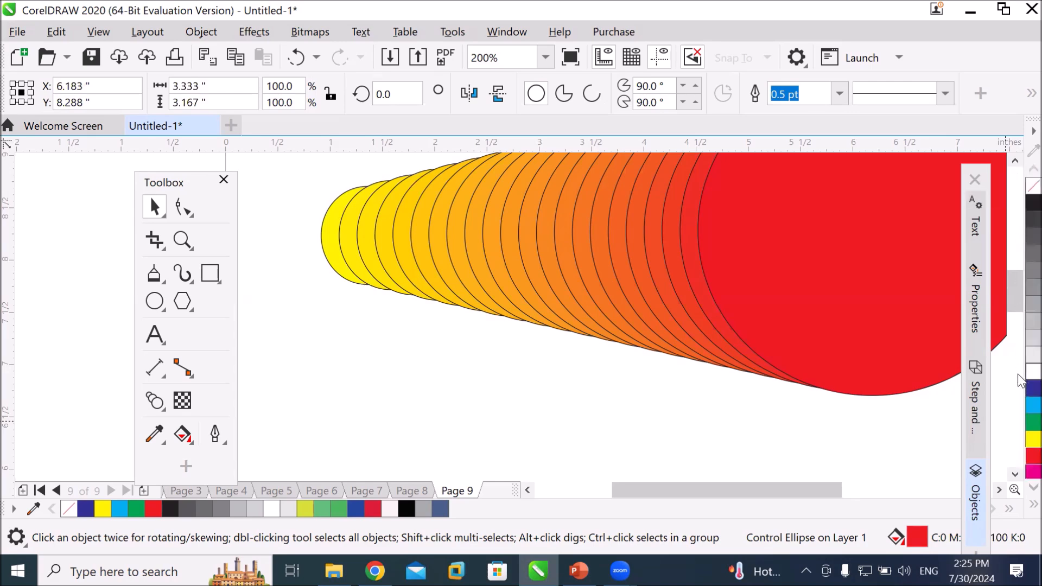
{"action": "right_click", "coordinate": [1032, 372]}
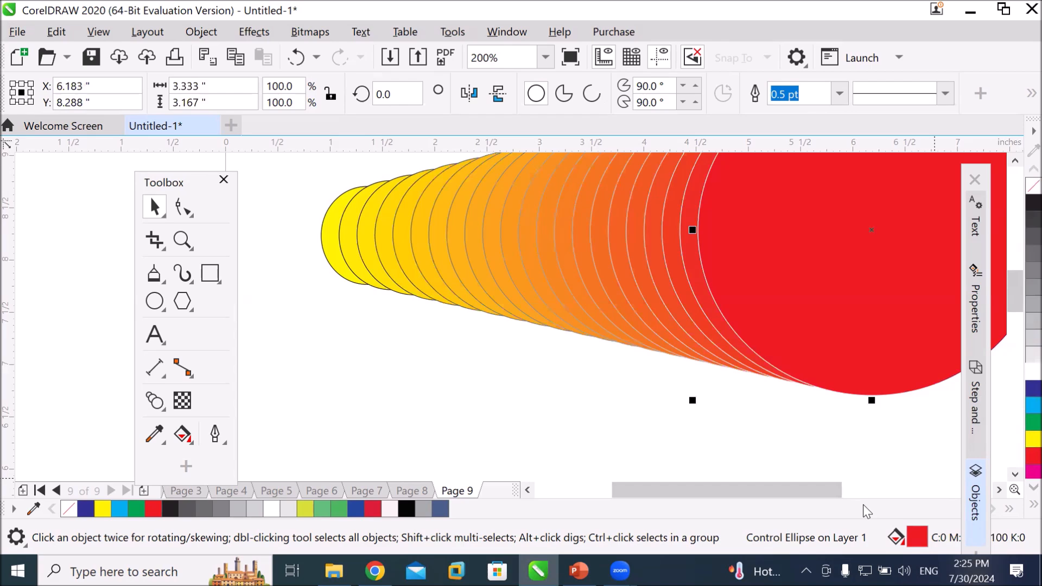
{"action": "scroll", "coordinate": [692, 271], "scroll_direction": "up", "scroll_amount": 3}
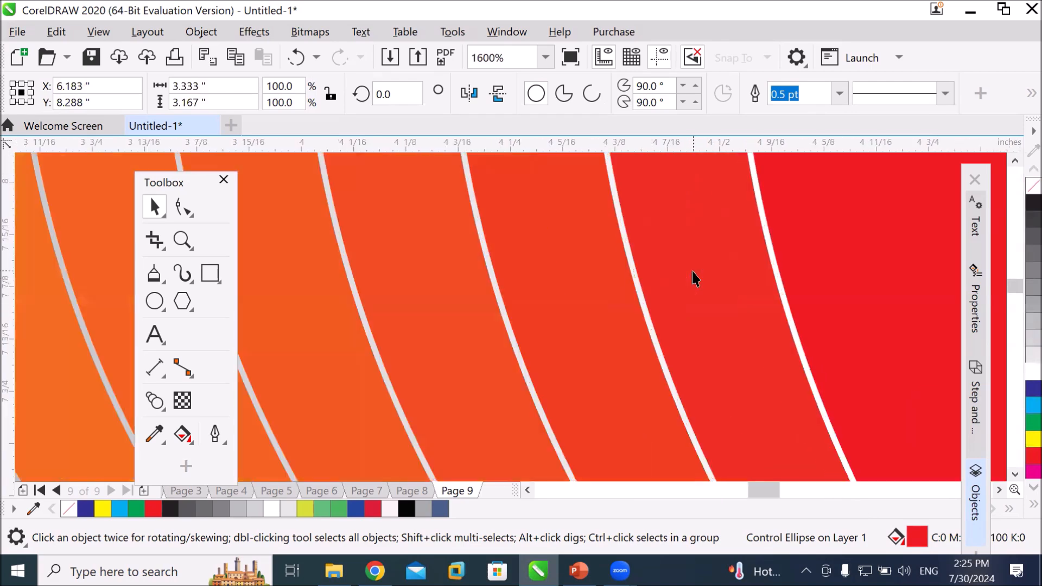
{"action": "scroll", "coordinate": [692, 271], "scroll_direction": "down", "scroll_amount": 2}
{"action": "scroll", "coordinate": [336, 250], "scroll_direction": "up", "scroll_amount": 2}
{"action": "scroll", "coordinate": [337, 249], "scroll_direction": "down", "scroll_amount": 2}
{"action": "scroll", "coordinate": [55, 235], "scroll_direction": "up", "scroll_amount": 2}
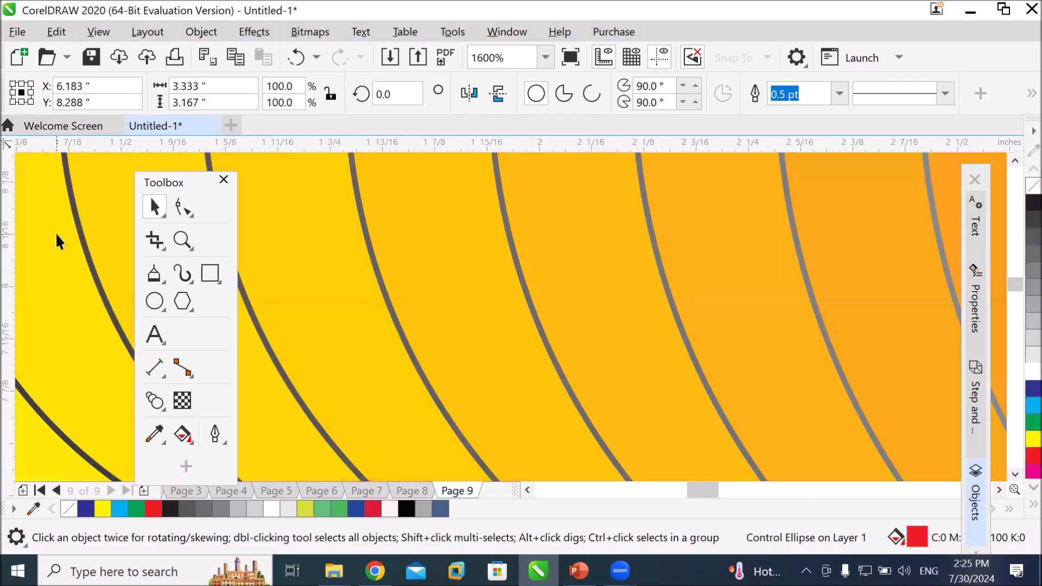
Step: Set the outline width of the blend's large red end circle to 10 pt and inspect the thickness transition along the blend
{"action": "scroll", "coordinate": [56, 236], "scroll_direction": "down", "scroll_amount": 2}
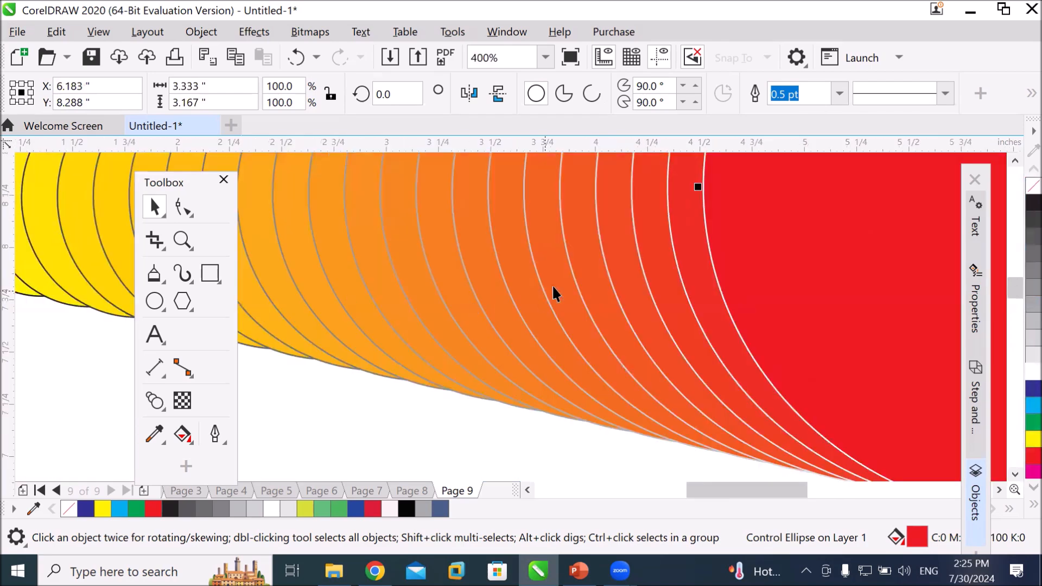
{"action": "left_click", "coordinate": [840, 96]}
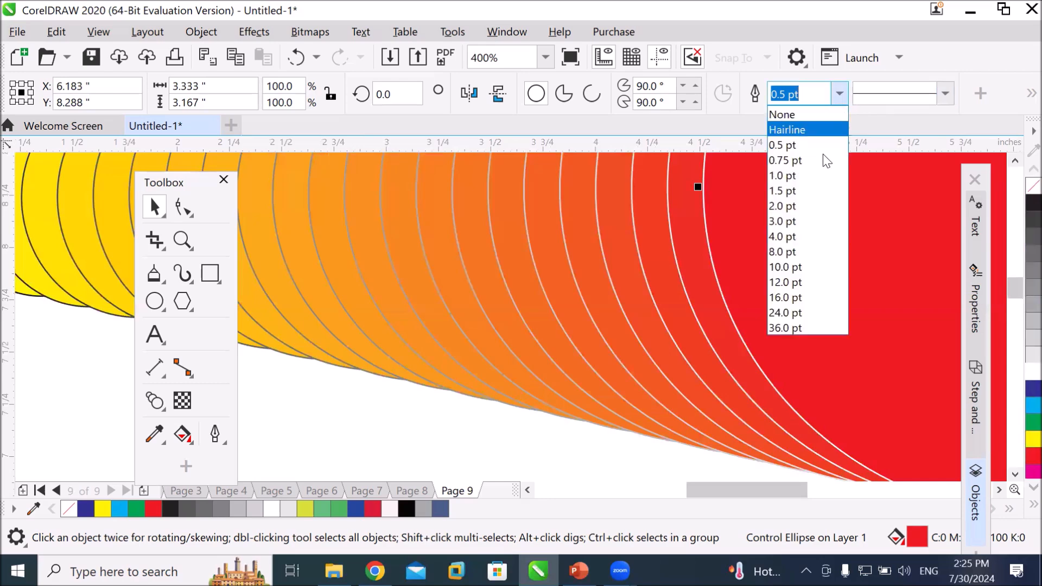
{"action": "left_click", "coordinate": [806, 267]}
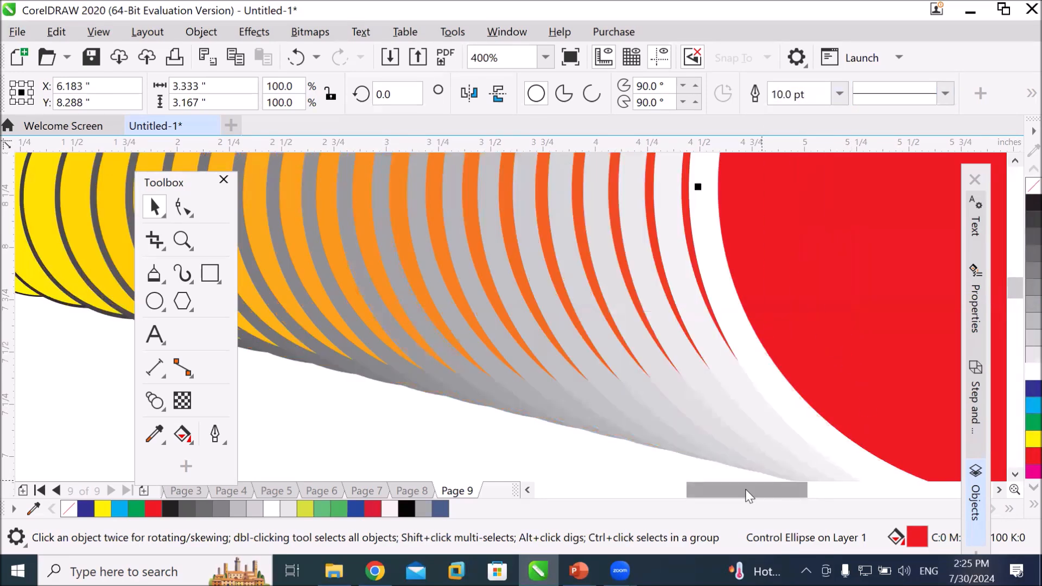
{"action": "left_click_drag", "start_coordinate": [747, 491], "coordinate": [688, 486]}
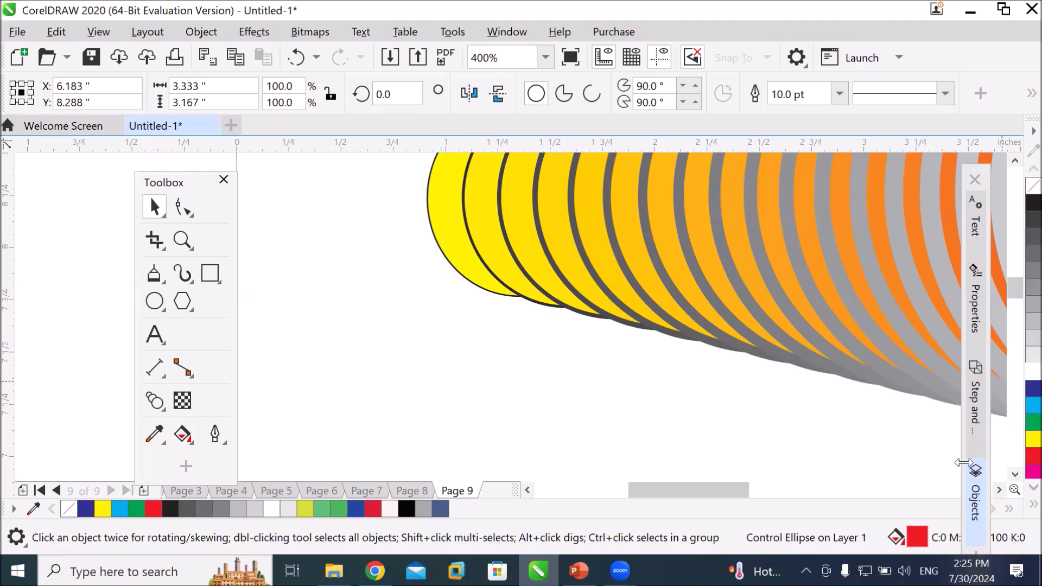
{"action": "left_click", "coordinate": [1000, 490]}
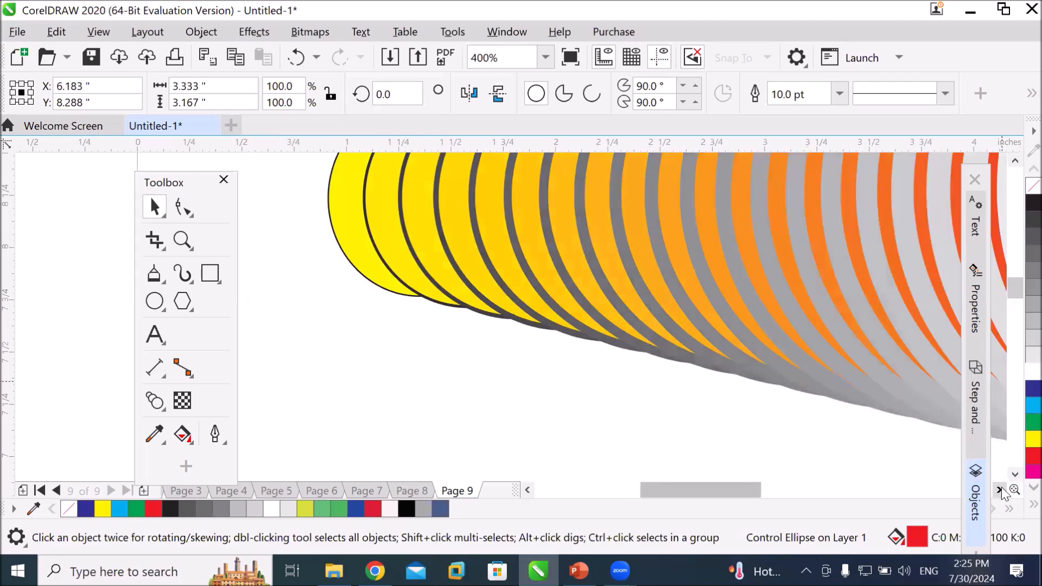
{"action": "left_click", "coordinate": [999, 489]}
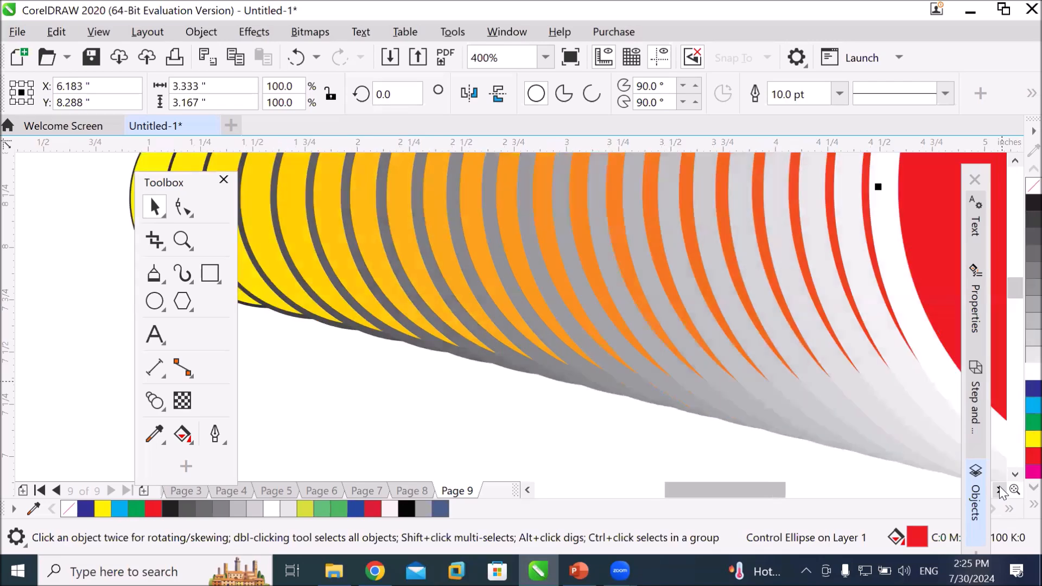
{"action": "left_click", "coordinate": [999, 489]}
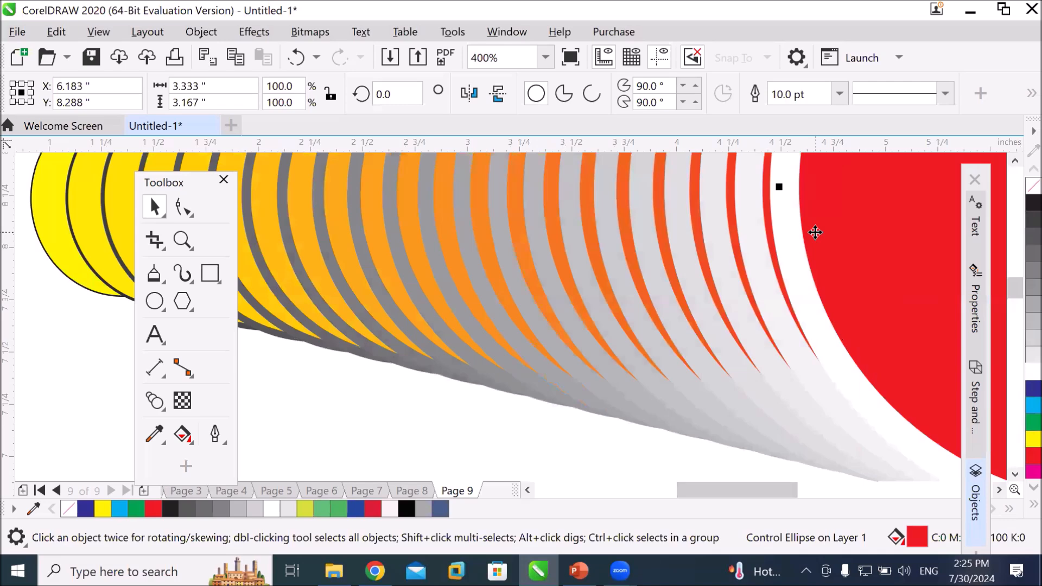
Step: Reduce the outline width of the blend's large red end circle to 4 pt and inspect the thinner outlines along the blend
{"action": "left_click", "coordinate": [836, 99]}
{"action": "left_click", "coordinate": [812, 236]}
{"action": "left_click_drag", "start_coordinate": [779, 489], "coordinate": [740, 487]}
{"action": "scroll", "coordinate": [635, 281], "scroll_direction": "up", "scroll_amount": 2}
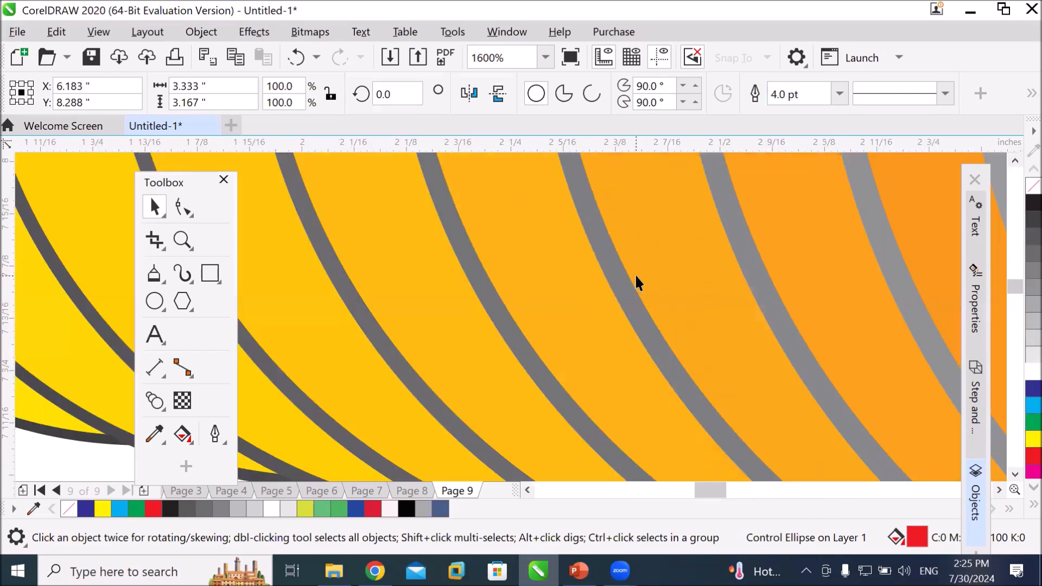
{"action": "scroll", "coordinate": [636, 281], "scroll_direction": "down", "scroll_amount": 1}
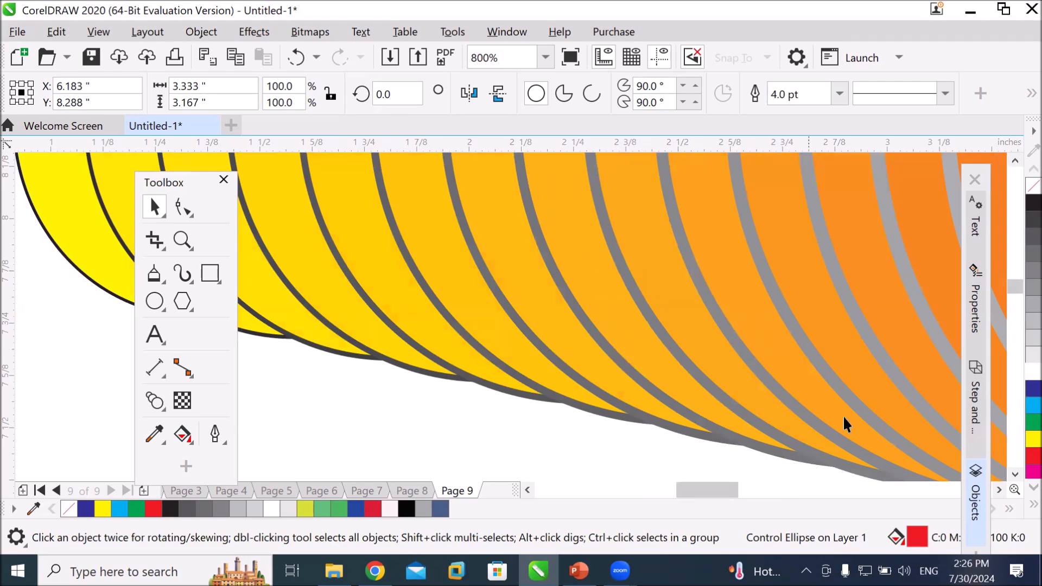
{"action": "left_click", "coordinate": [999, 490]}
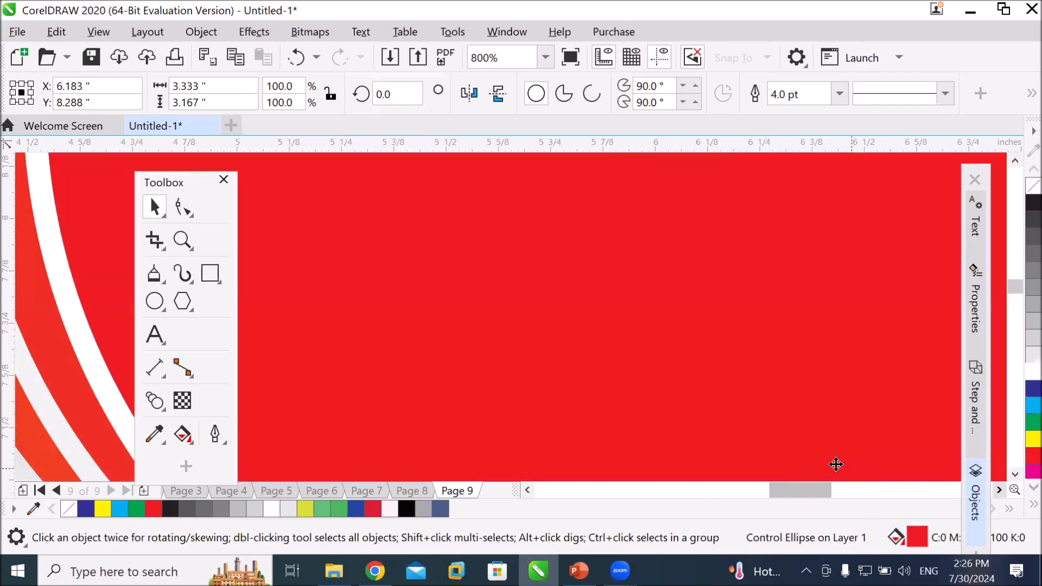
{"action": "scroll", "coordinate": [735, 389], "scroll_direction": "down", "scroll_amount": 2}
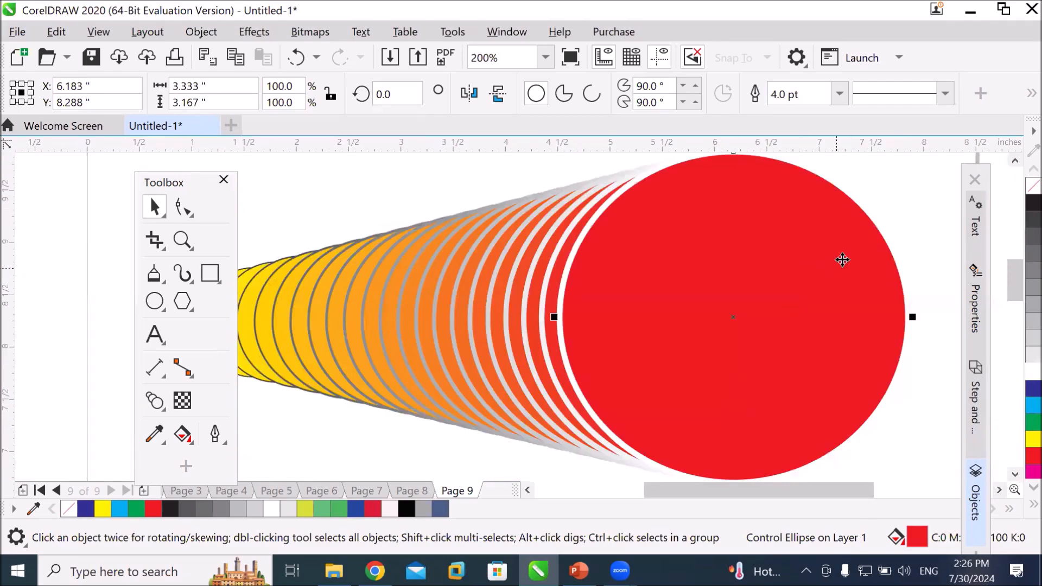
{"action": "scroll", "coordinate": [859, 236], "scroll_direction": "down", "scroll_amount": 1}
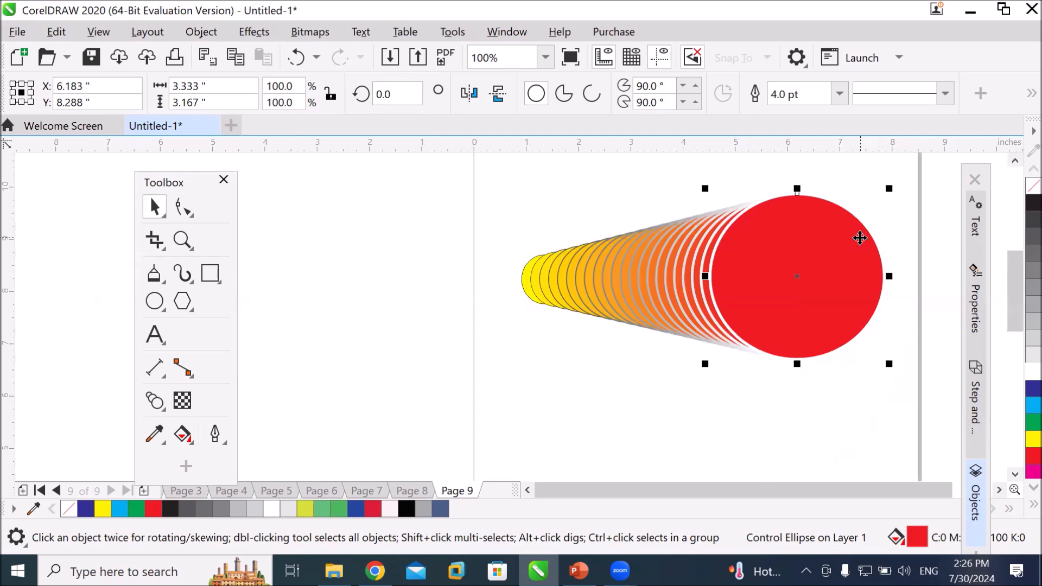
Step: Remove the outline from the blend's large red end circle and inspect the colour transition up close
{"action": "right_click", "coordinate": [1033, 186]}
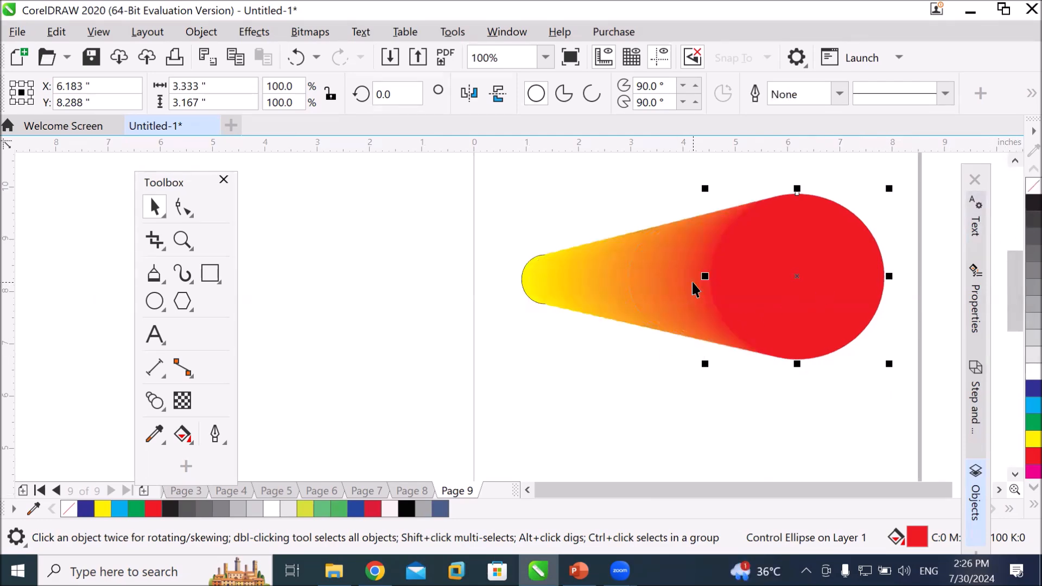
{"action": "scroll", "coordinate": [692, 282], "scroll_direction": "up", "scroll_amount": 2}
{"action": "scroll", "coordinate": [742, 297], "scroll_direction": "up", "scroll_amount": 1}
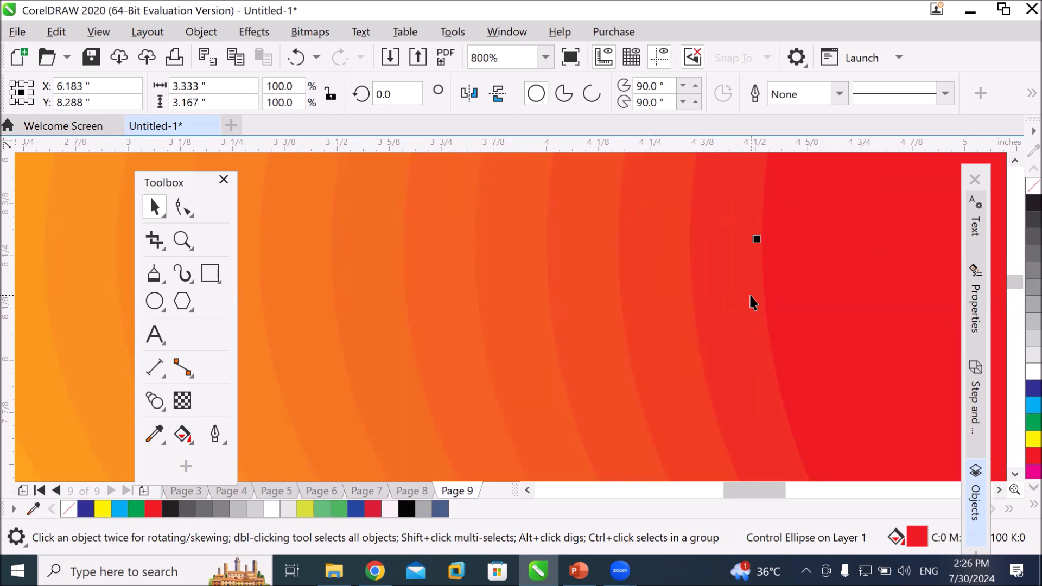
{"action": "scroll", "coordinate": [752, 302], "scroll_direction": "down", "scroll_amount": 2}
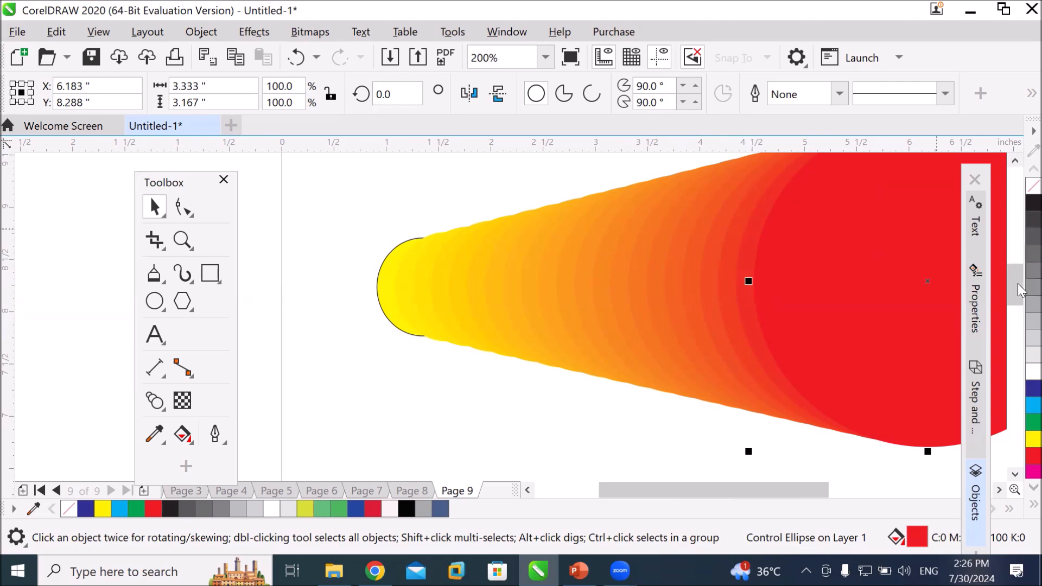
Step: Give the blend's large red end circle a white outline again and set its width to 4 pt
{"action": "right_click", "coordinate": [1021, 373]}
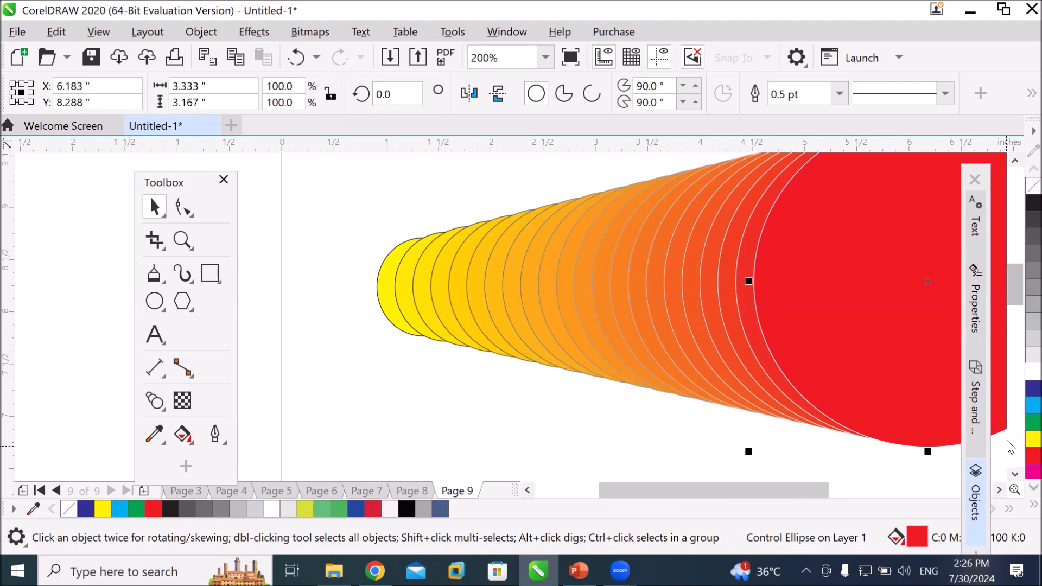
{"action": "left_click", "coordinate": [495, 403]}
{"action": "left_click", "coordinate": [821, 324]}
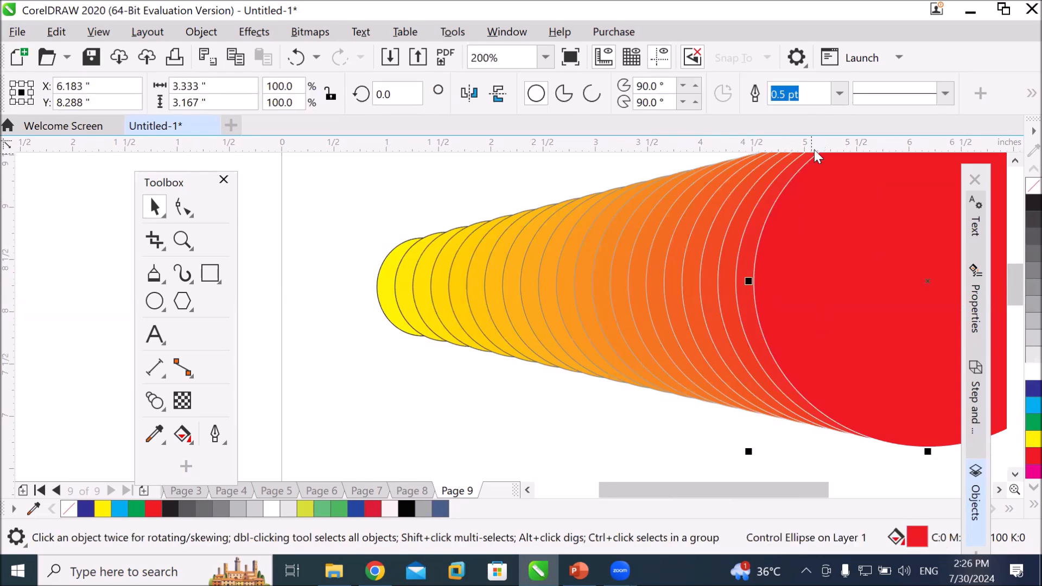
{"action": "left_click", "coordinate": [839, 95]}
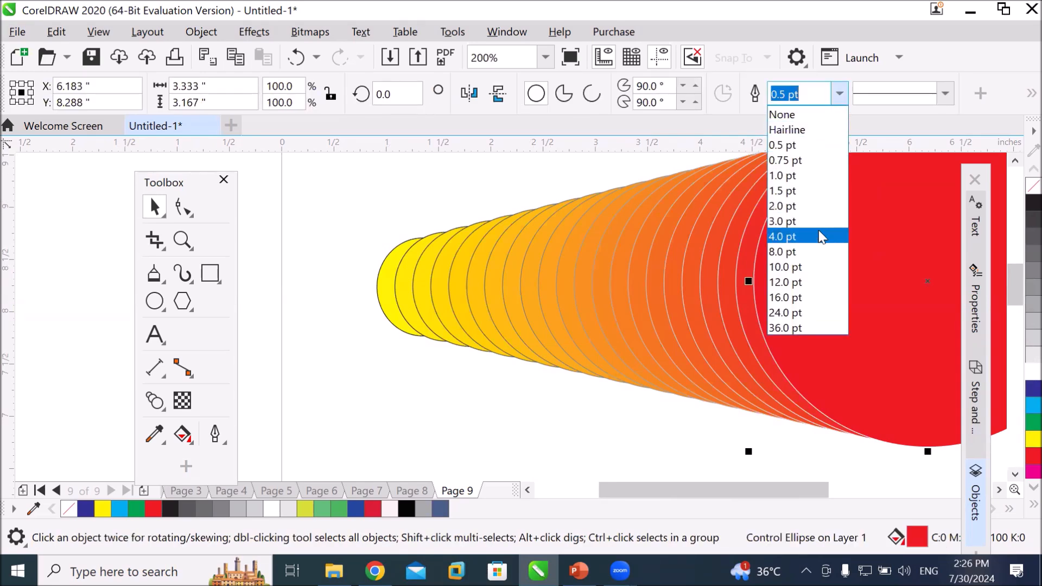
{"action": "left_click", "coordinate": [818, 237]}
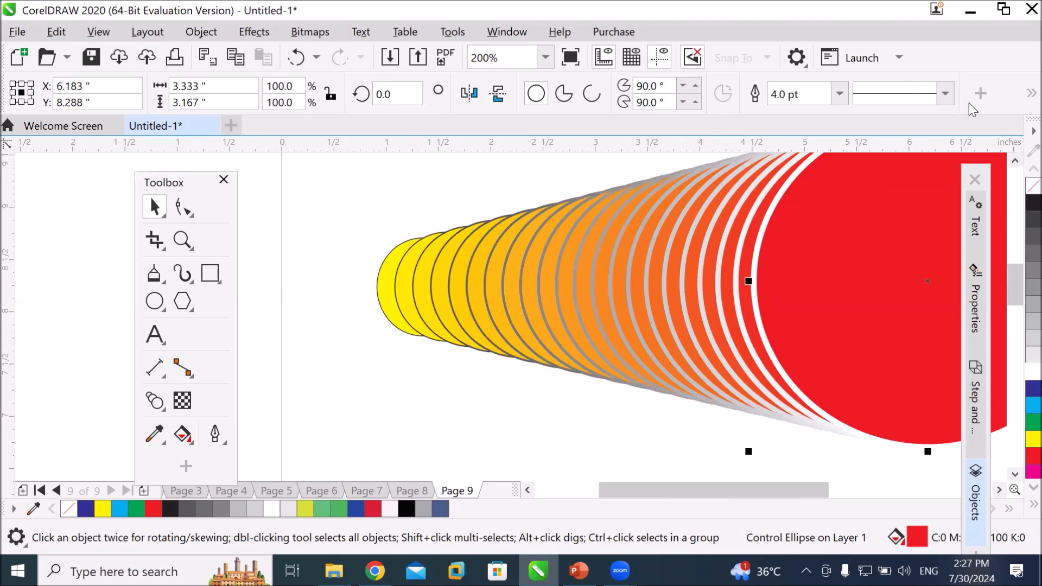
Step: Apply a dotted line style to the large red end circle's outline and inspect how the dots change along the blend
{"action": "left_click", "coordinate": [947, 91]}
{"action": "left_click", "coordinate": [921, 164]}
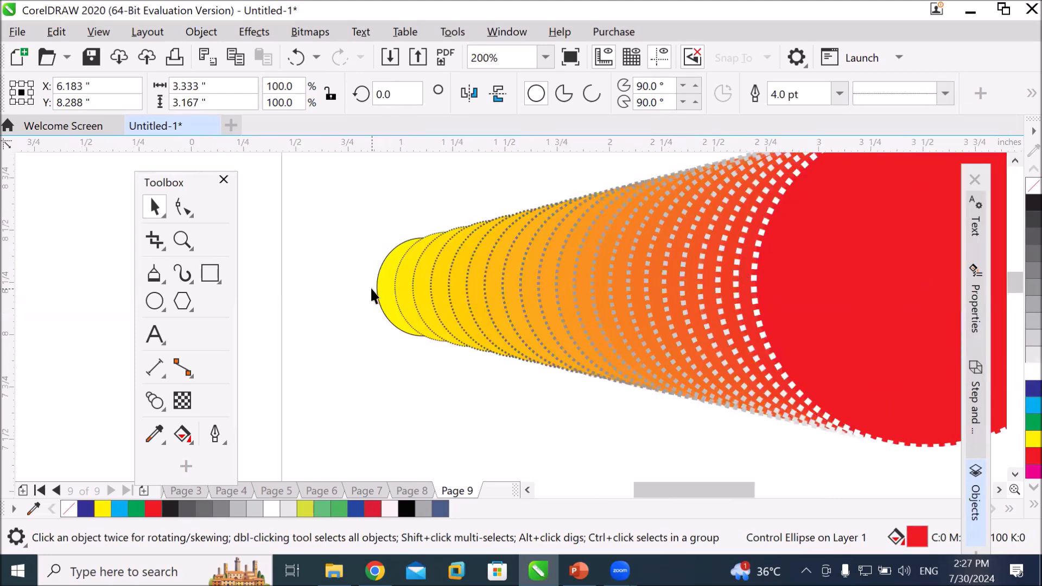
{"action": "scroll", "coordinate": [370, 286], "scroll_direction": "up", "scroll_amount": 3}
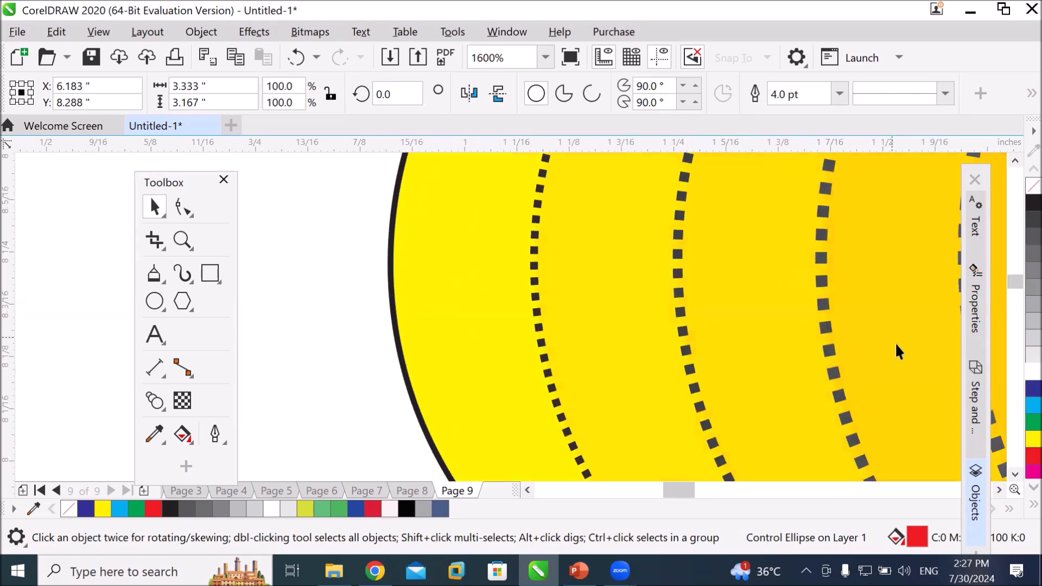
{"action": "left_click_drag", "start_coordinate": [688, 486], "coordinate": [734, 483]}
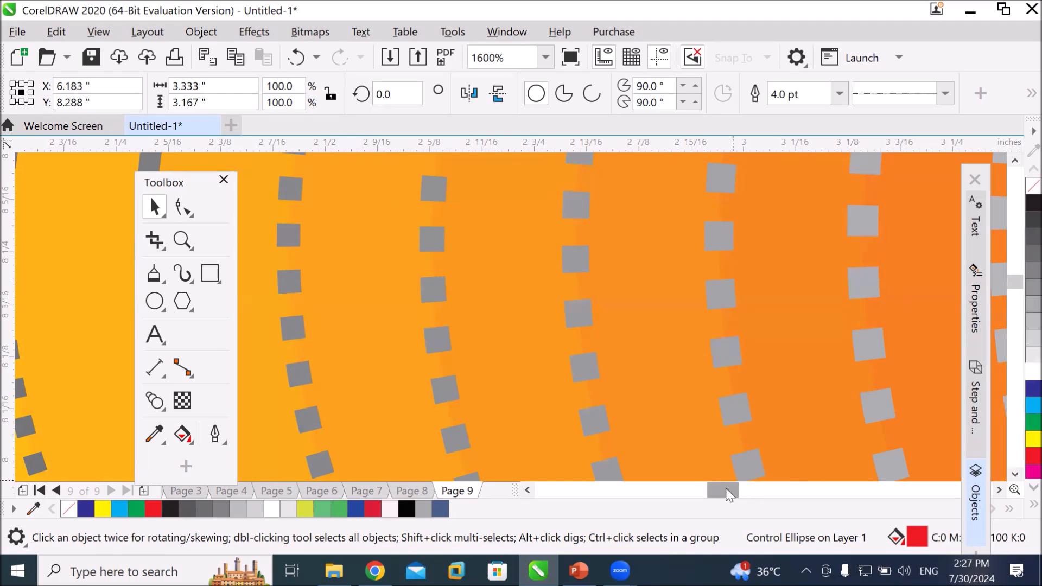
{"action": "left_click_drag", "start_coordinate": [726, 489], "coordinate": [770, 501]}
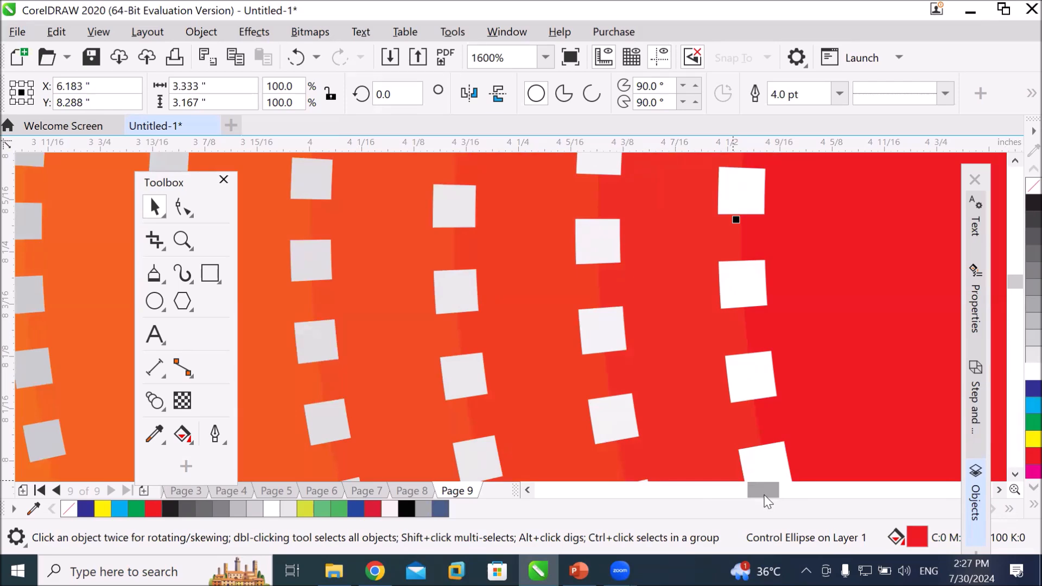
{"action": "scroll", "coordinate": [779, 414], "scroll_direction": "down", "scroll_amount": 3}
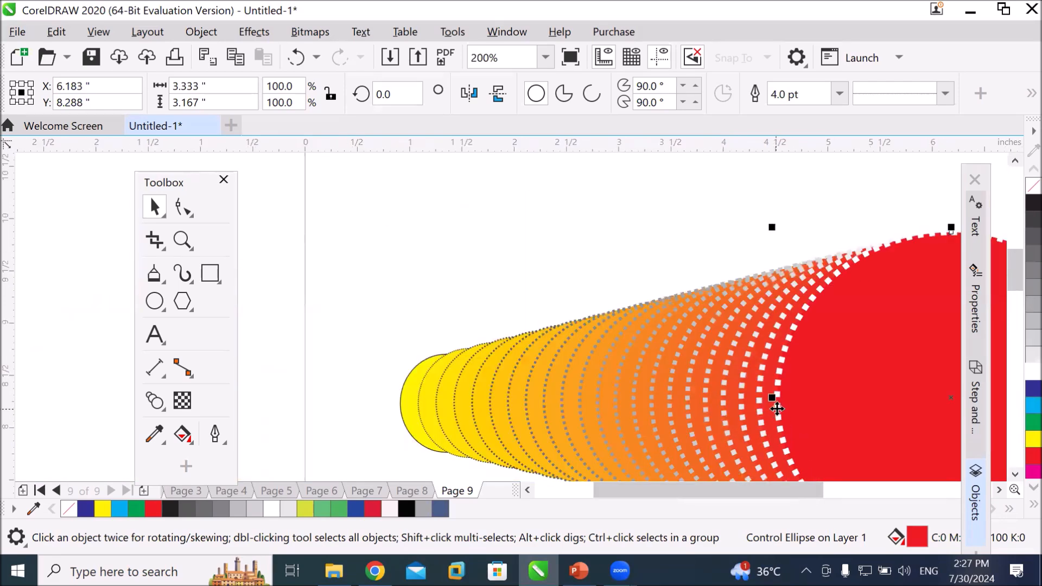
{"action": "scroll", "coordinate": [776, 409], "scroll_direction": "down", "scroll_amount": 1}
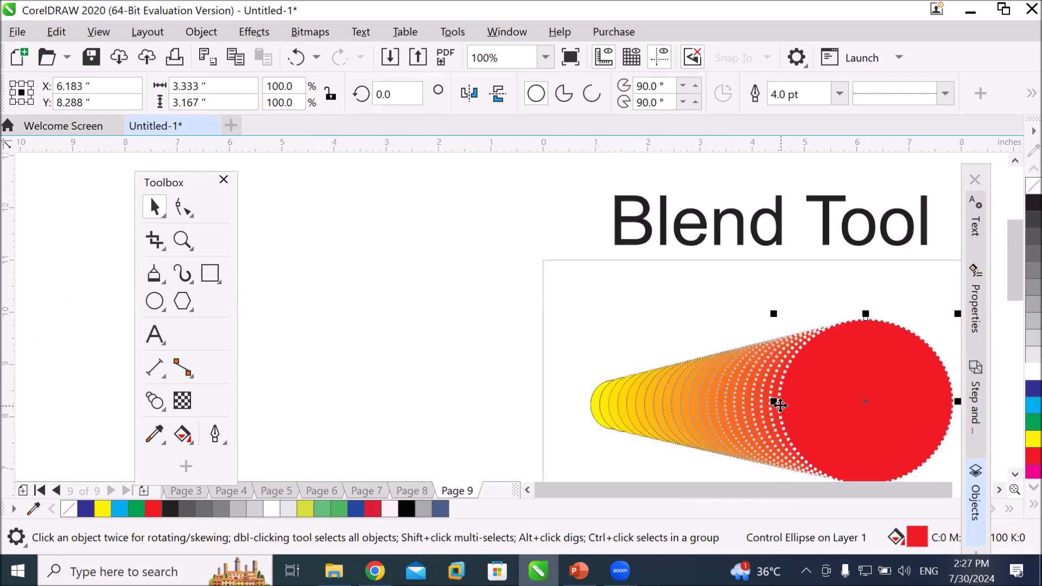
Step: Move the whole circle blend off the page into the empty area beyond its right edge
{"action": "left_click", "coordinate": [999, 489]}
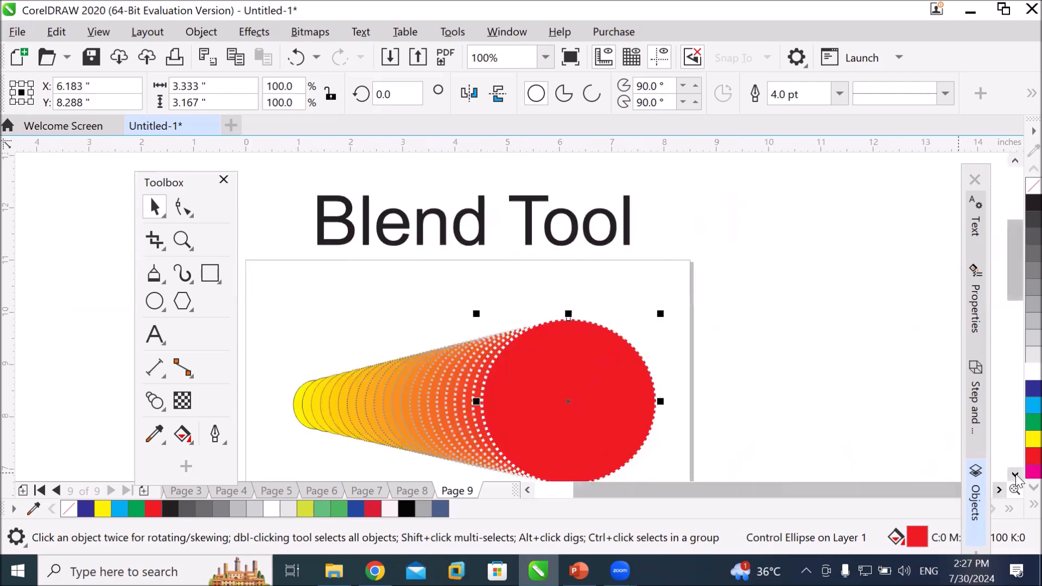
{"action": "left_click", "coordinate": [1015, 475]}
{"action": "left_click", "coordinate": [1015, 475]}
{"action": "left_click", "coordinate": [1015, 475]}
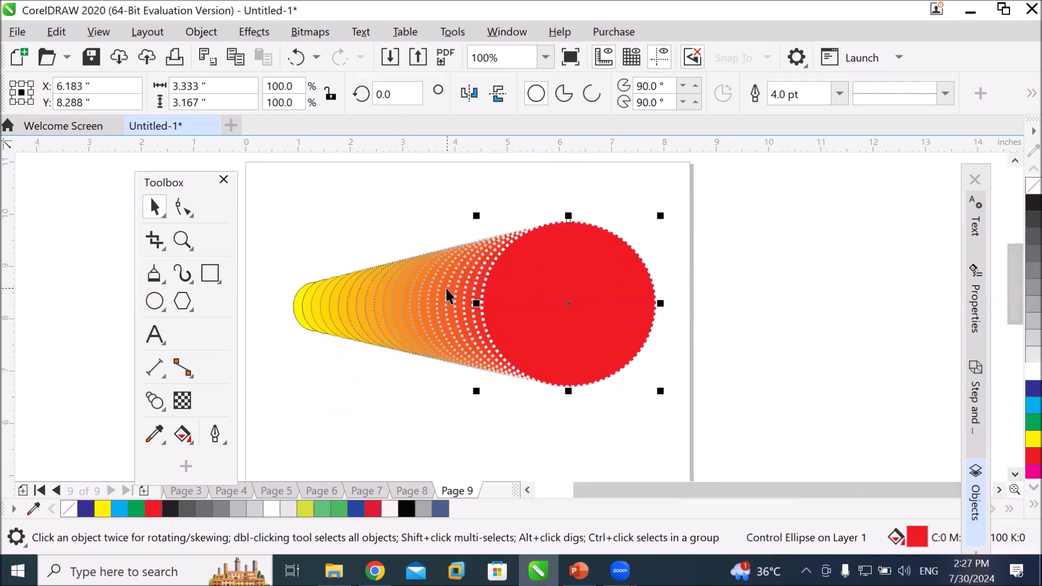
{"action": "left_click", "coordinate": [414, 286]}
{"action": "left_click_drag", "start_coordinate": [413, 286], "coordinate": [816, 209]}
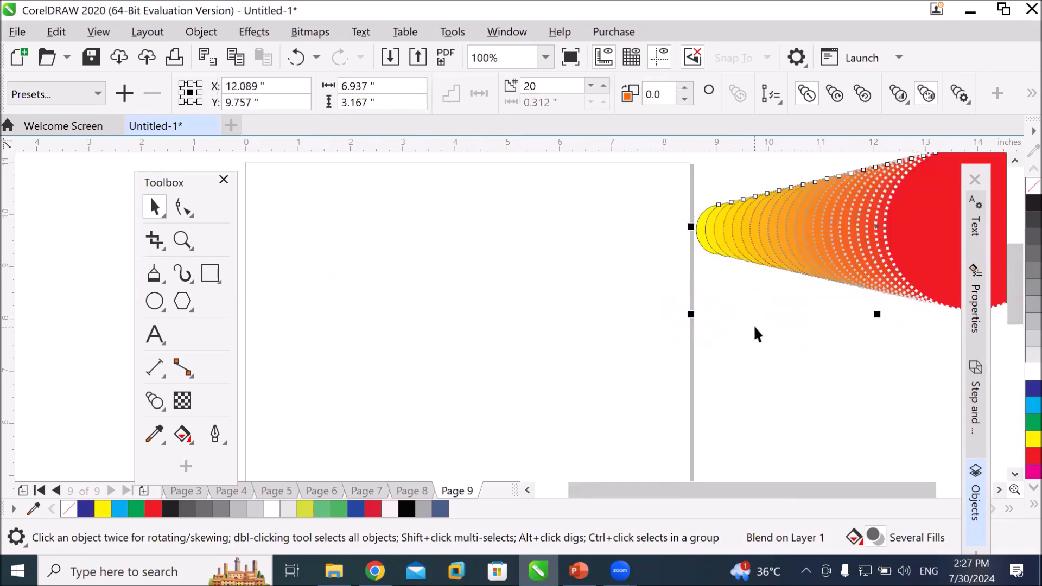
Step: Draw a small circle near the top of the page and place overlapping copies of it in a cloud-shaped cluster
{"action": "scroll", "coordinate": [544, 293], "scroll_direction": "down", "scroll_amount": 1}
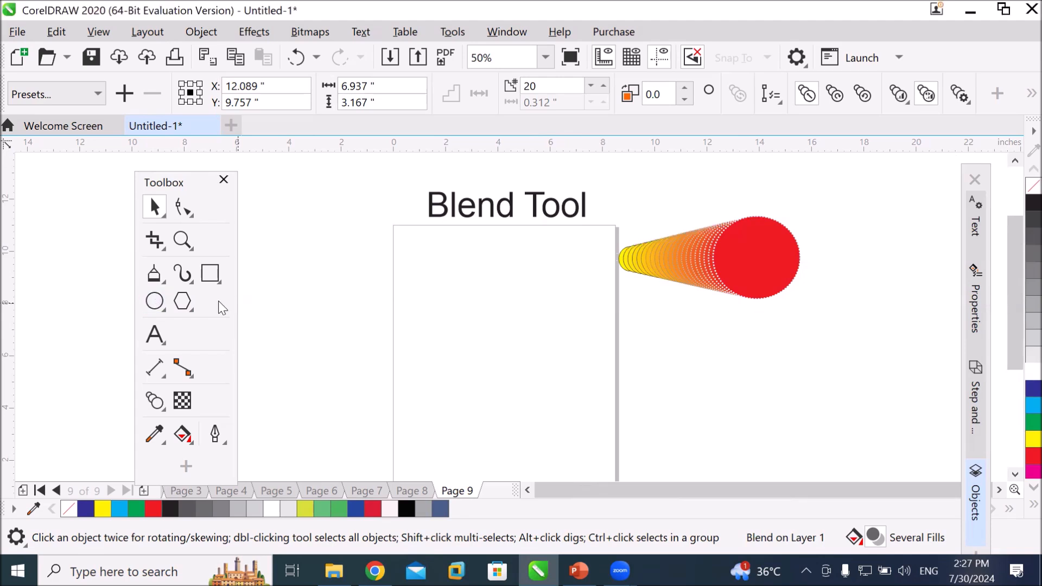
{"action": "left_click", "coordinate": [155, 301]}
{"action": "left_click_drag", "start_coordinate": [415, 266], "coordinate": [461, 303]}
{"action": "key", "text": "space"}
{"action": "right_click", "coordinate": [457, 278]}
{"action": "right_click", "coordinate": [490, 274]}
{"action": "right_click", "coordinate": [502, 282]}
{"action": "right_click", "coordinate": [488, 300]}
{"action": "right_click", "coordinate": [462, 303]}
Step: Weld the overlapping circles into a single cloud shape and fill it with cyan
{"action": "left_click_drag", "start_coordinate": [387, 237], "coordinate": [523, 339]}
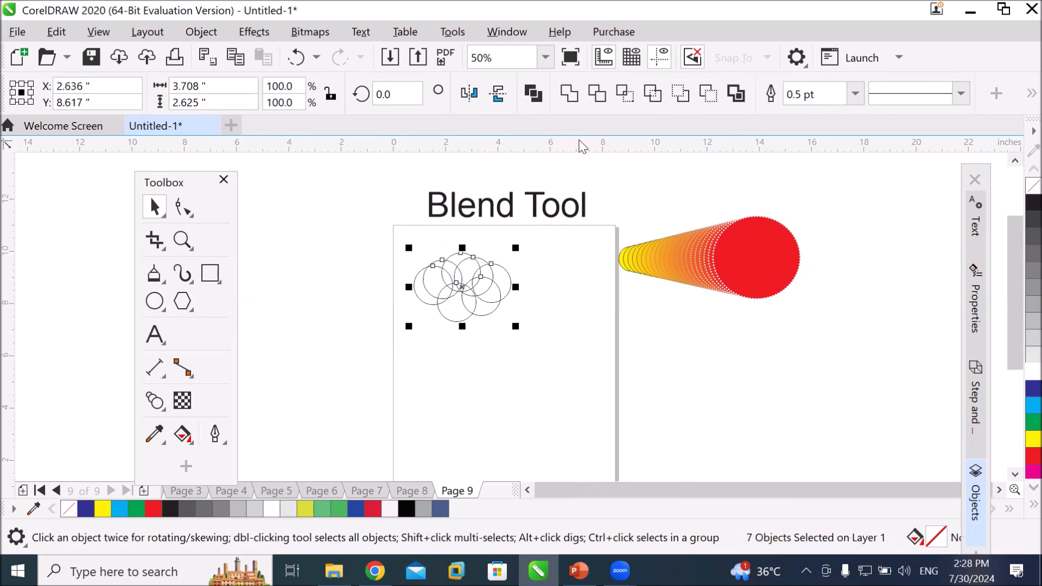
{"action": "left_click", "coordinate": [568, 92]}
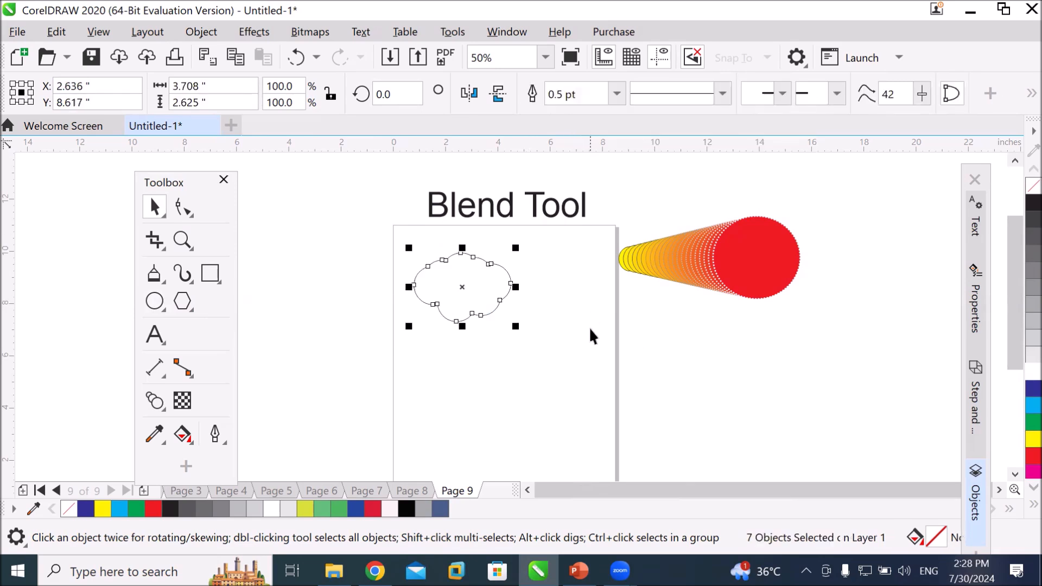
{"action": "left_click", "coordinate": [1033, 405]}
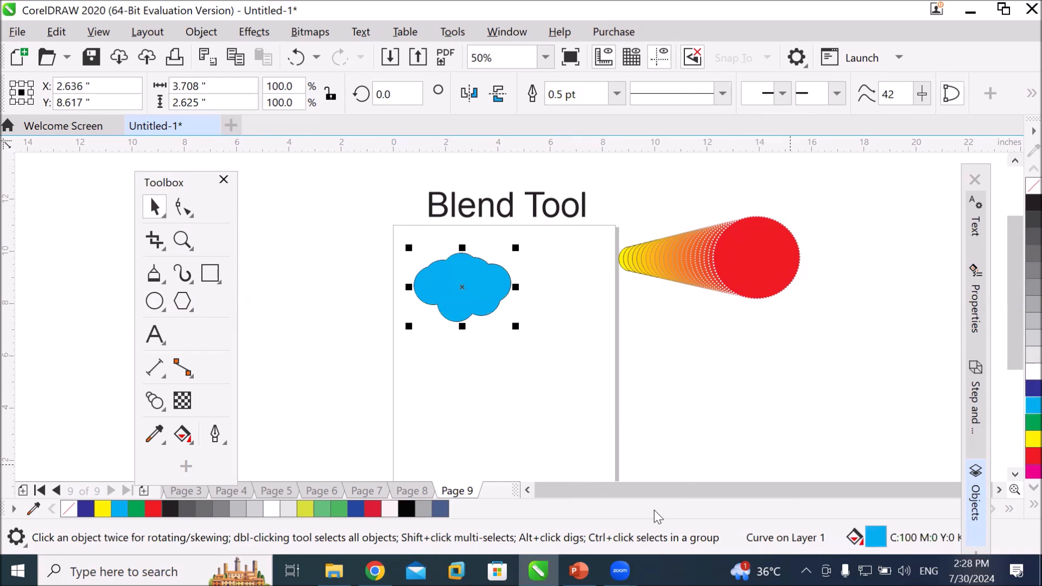
{"action": "left_click", "coordinate": [162, 211]}
{"action": "left_click", "coordinate": [565, 437]}
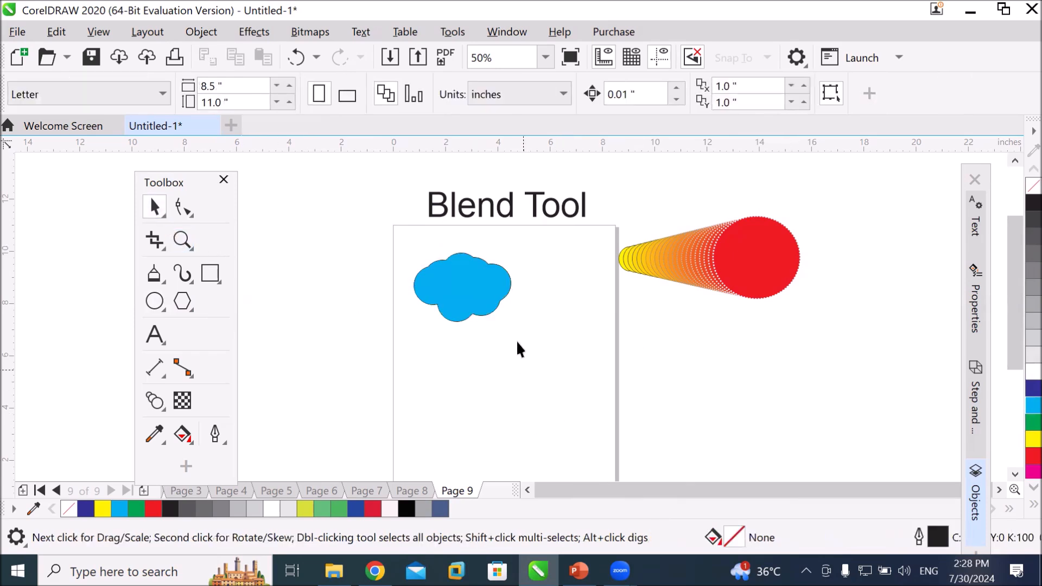
Step: Make a concentric copy of the cyan cloud scaled to about 26% and fill the copy with white
{"action": "left_click", "coordinate": [463, 272]}
{"action": "scroll", "coordinate": [453, 276], "scroll_direction": "up", "scroll_amount": 2}
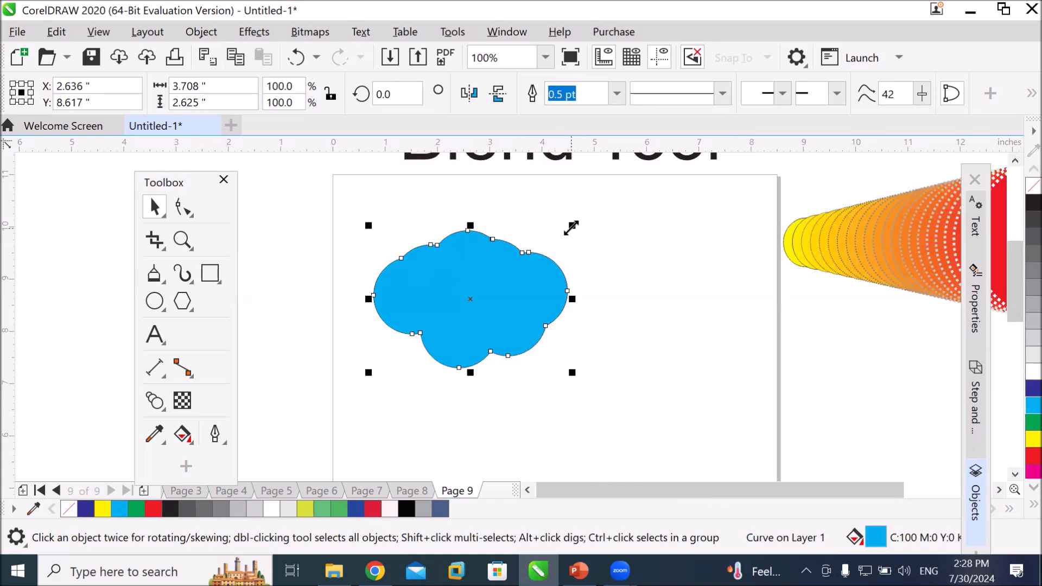
{"action": "left_click_drag", "start_coordinate": [571, 228], "coordinate": [510, 276]}
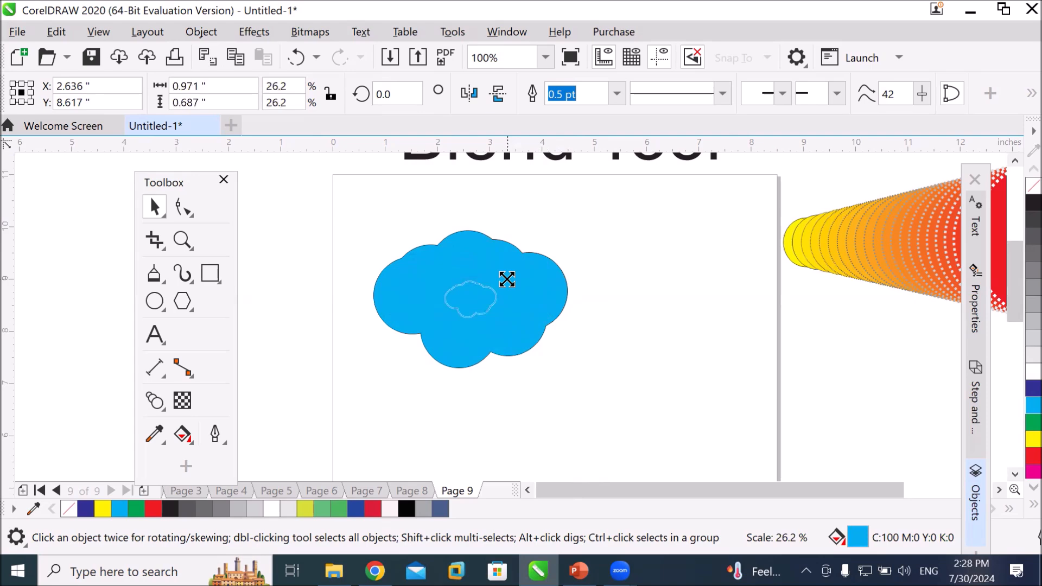
{"action": "left_click_drag", "start_coordinate": [507, 279], "coordinate": [506, 278]}
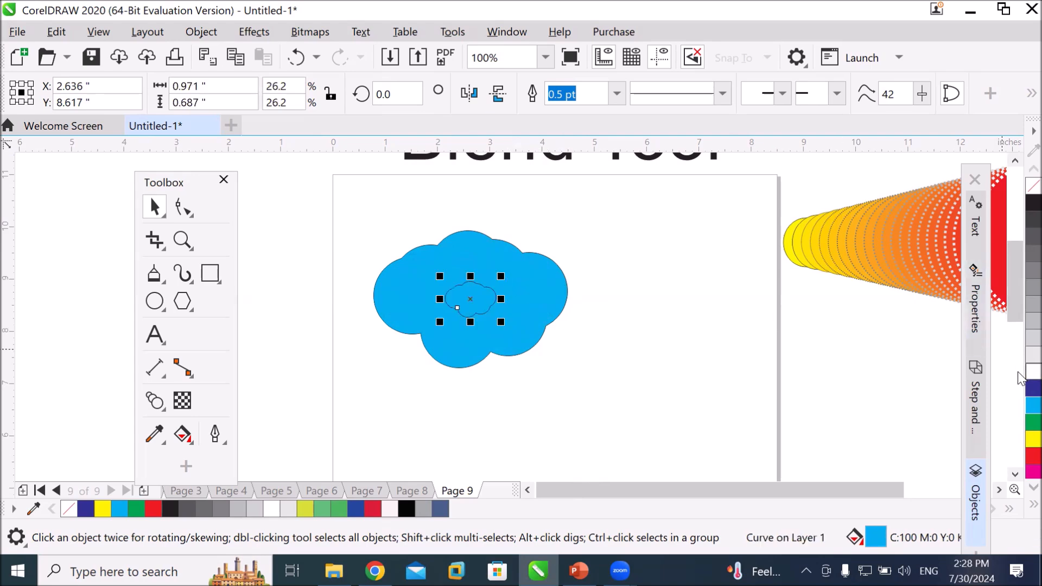
{"action": "left_click", "coordinate": [1031, 373]}
{"action": "left_click", "coordinate": [543, 416]}
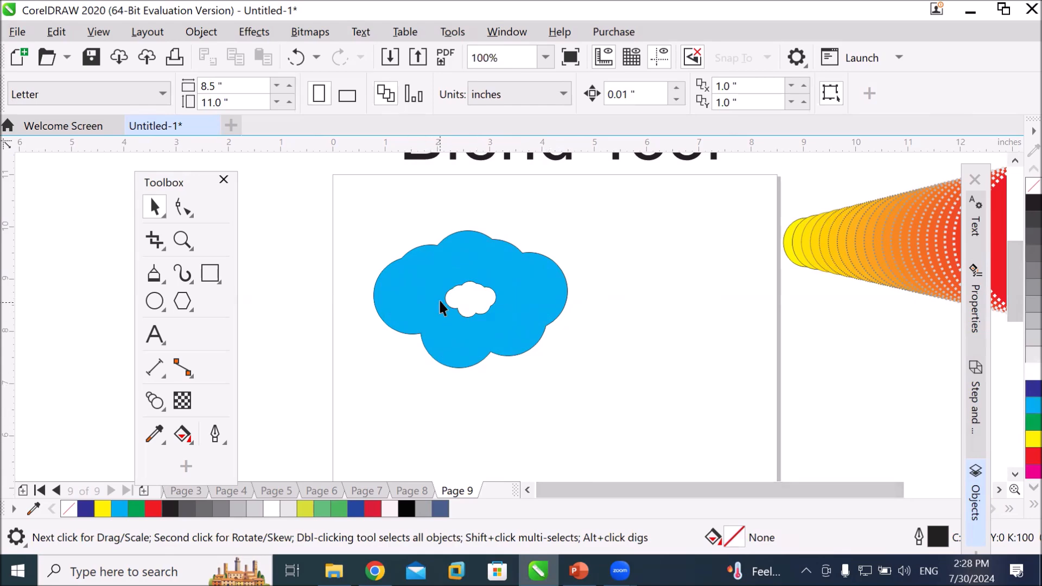
Step: Move the small white cloud out of the large one to about X 5.9", Y 8.24" on the page
{"action": "scroll", "coordinate": [441, 310], "scroll_direction": "up", "scroll_amount": 2}
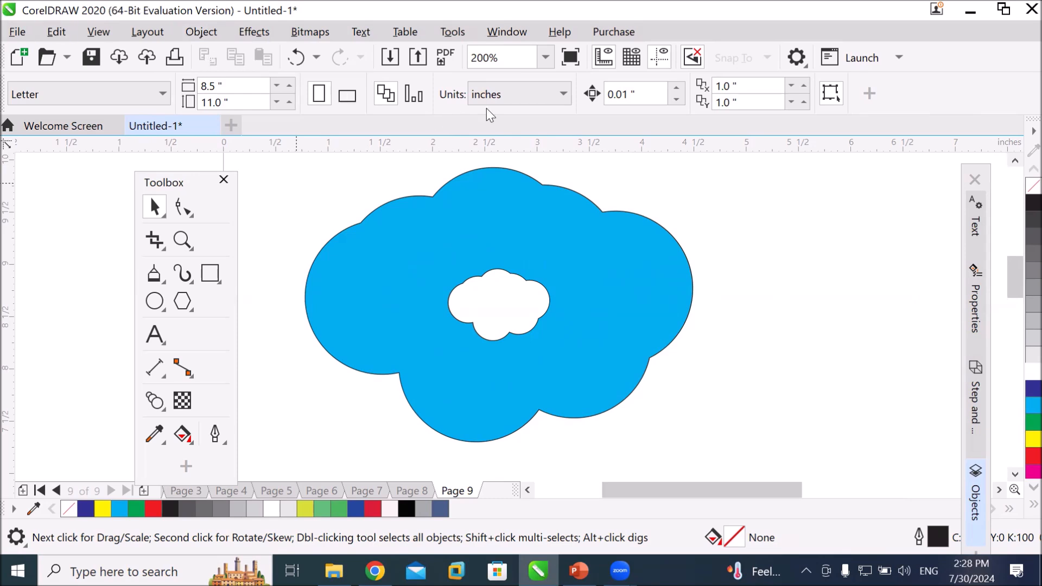
{"action": "left_click", "coordinate": [645, 280]}
{"action": "scroll", "coordinate": [640, 285], "scroll_direction": "down", "scroll_amount": 1}
{"action": "scroll", "coordinate": [640, 286], "scroll_direction": "up", "scroll_amount": 1}
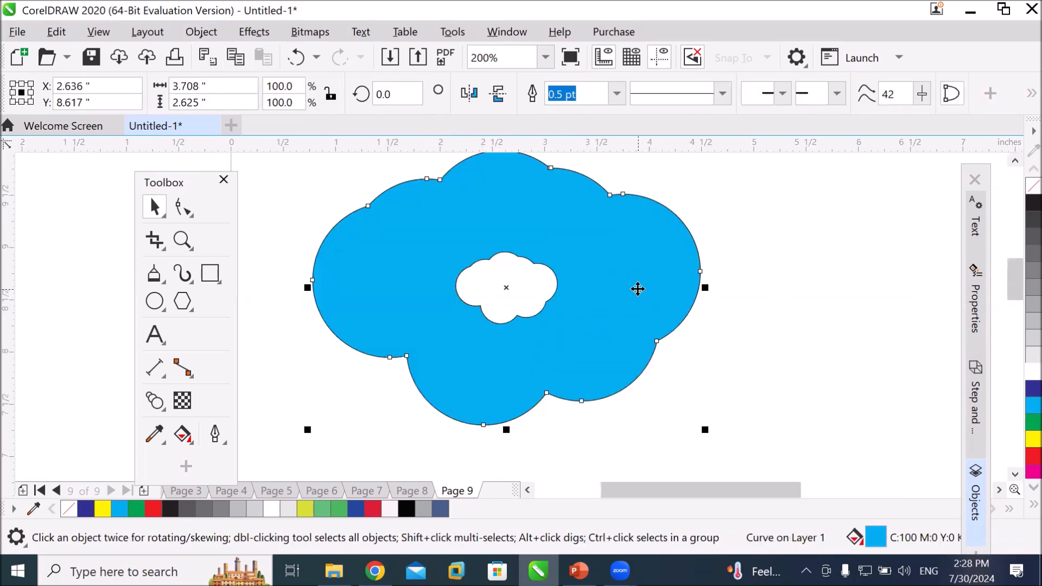
{"action": "scroll", "coordinate": [630, 298], "scroll_direction": "down", "scroll_amount": 1}
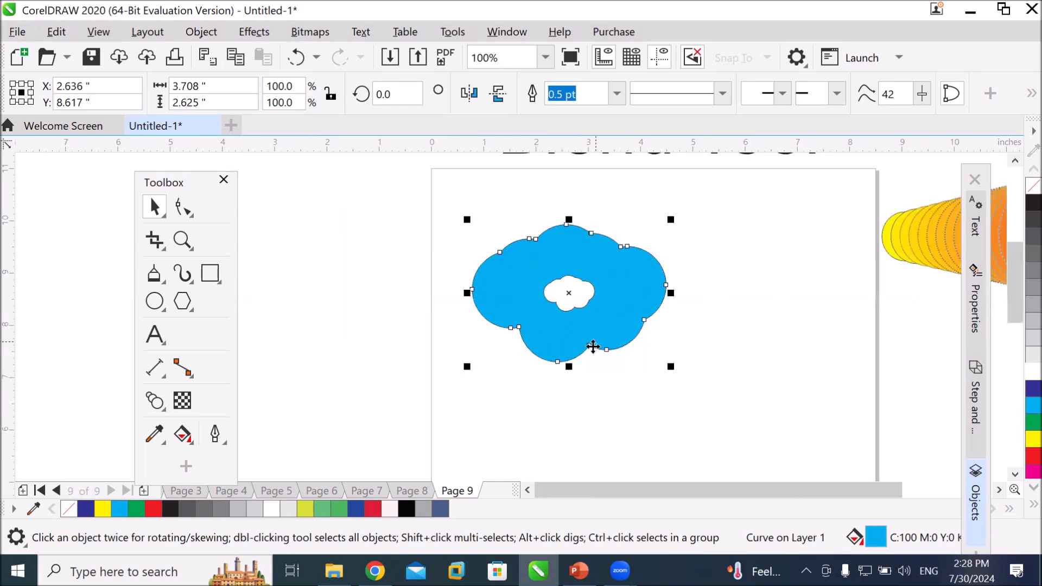
{"action": "left_click", "coordinate": [541, 406]}
{"action": "left_click_drag", "start_coordinate": [580, 303], "coordinate": [750, 322]}
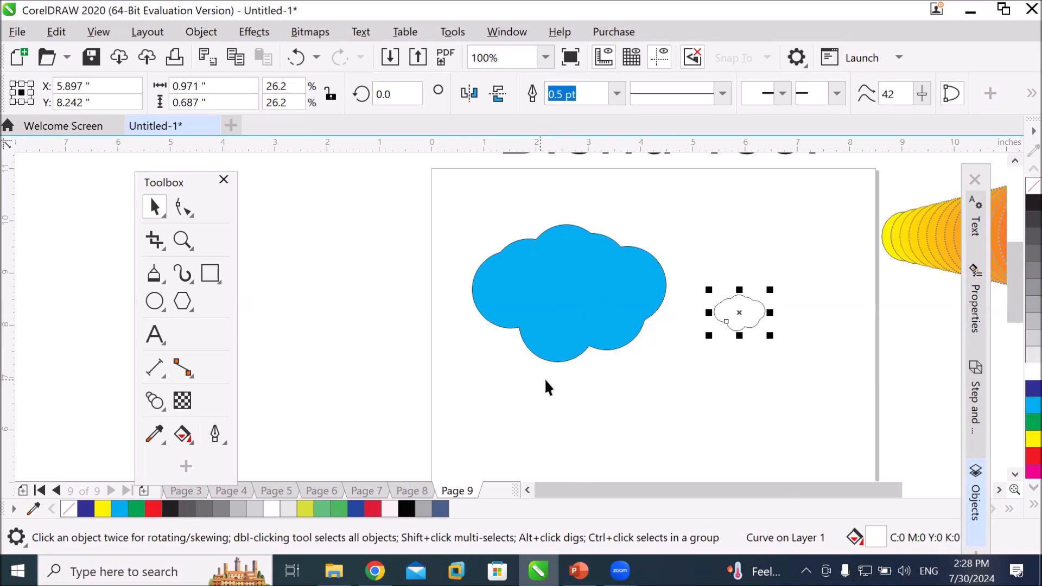
Step: Fill the small cloud with dark blue
{"action": "left_click", "coordinate": [571, 295]}
{"action": "left_click", "coordinate": [154, 401]}
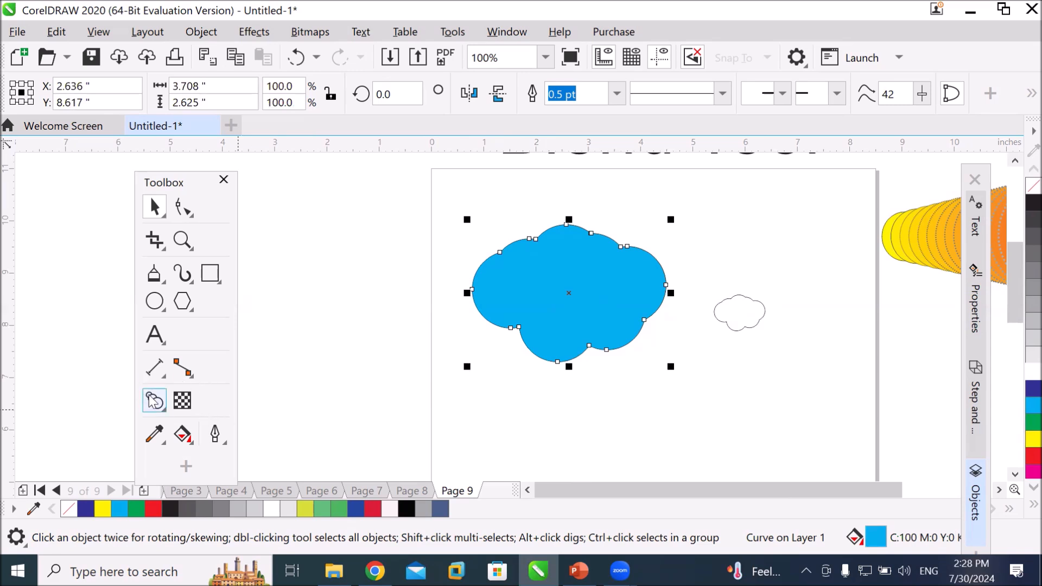
{"action": "left_click", "coordinate": [157, 207]}
{"action": "left_click", "coordinate": [740, 324]}
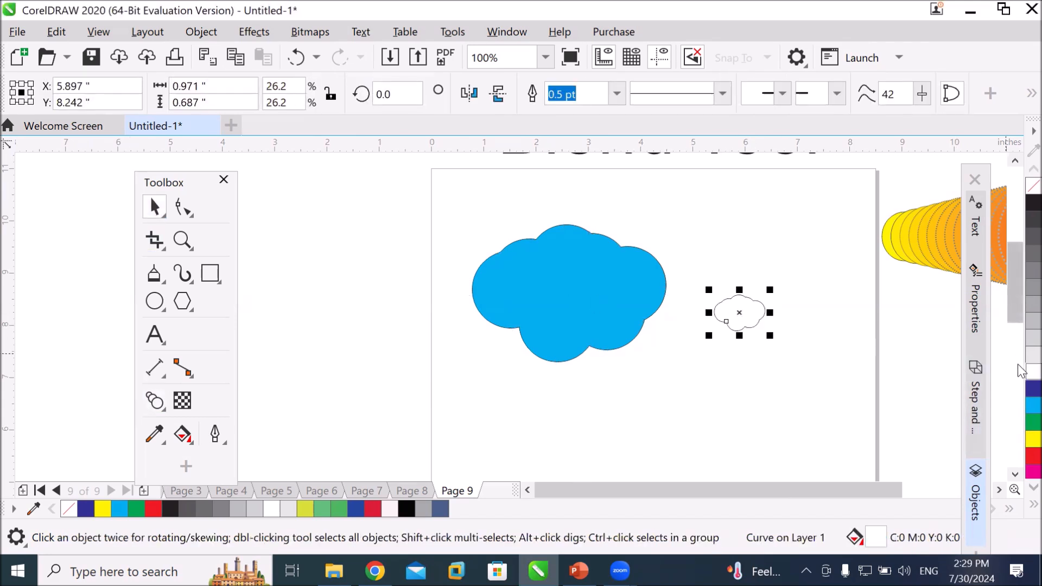
{"action": "left_click", "coordinate": [1020, 392]}
{"action": "left_click", "coordinate": [653, 437]}
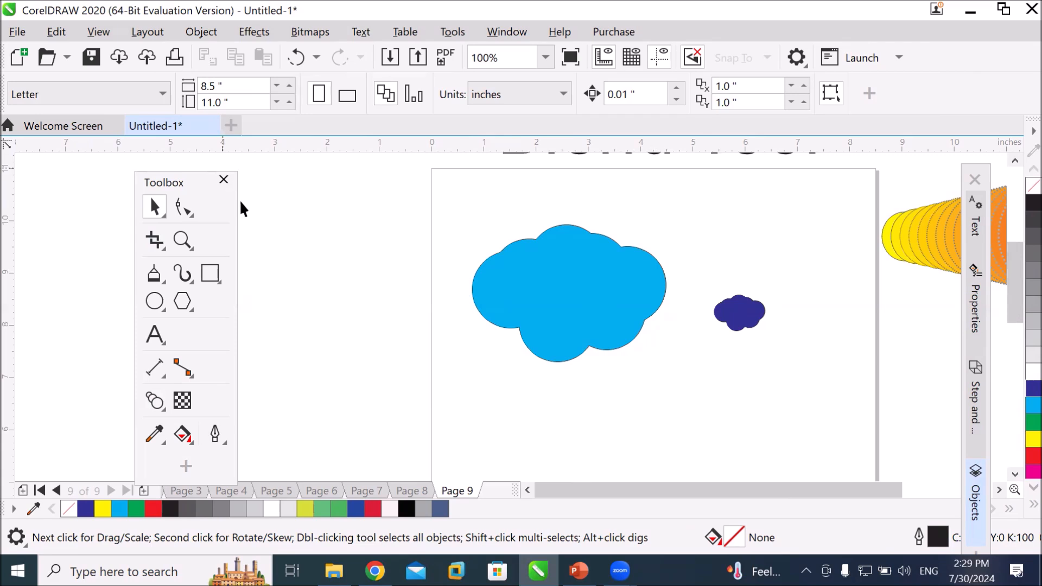
Step: Open the Blend effect settings, place them beside the page and collapse them so both clouds can be seen
{"action": "left_click", "coordinate": [201, 32]}
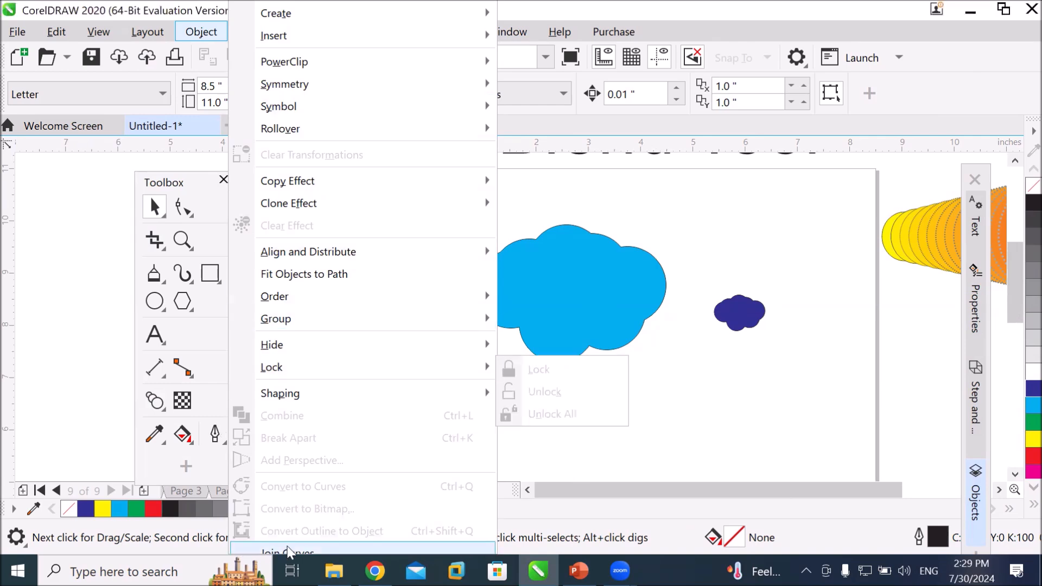
{"action": "left_click", "coordinate": [148, 37]}
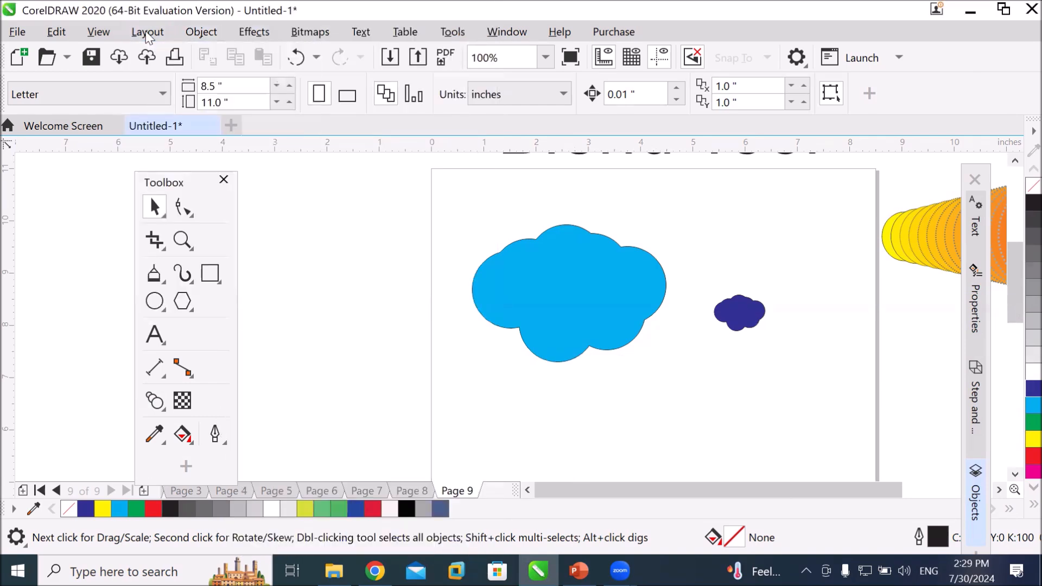
{"action": "left_click", "coordinate": [251, 34]}
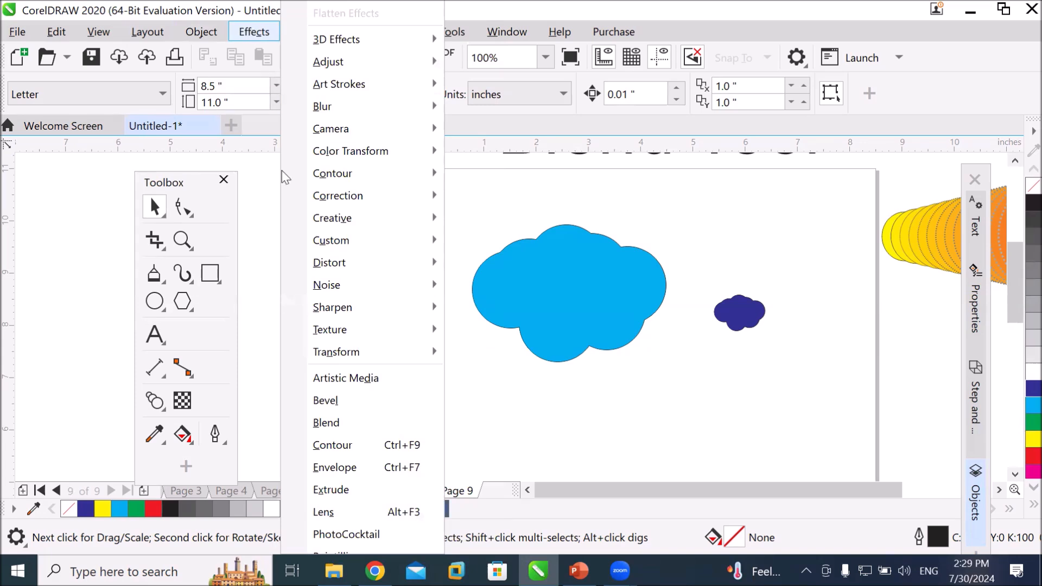
{"action": "left_click", "coordinate": [351, 425]}
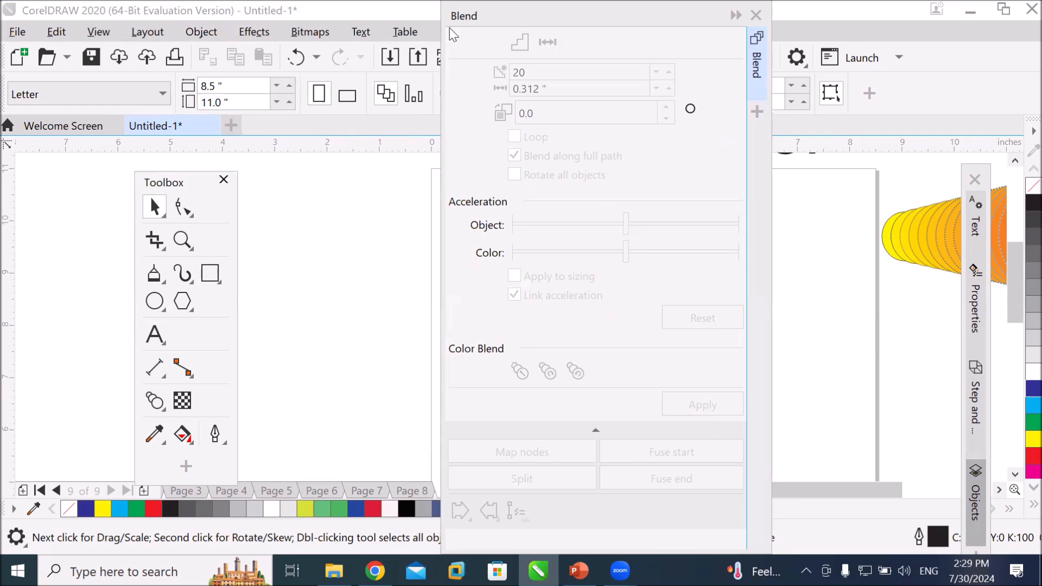
{"action": "left_click_drag", "start_coordinate": [449, 28], "coordinate": [702, 193]}
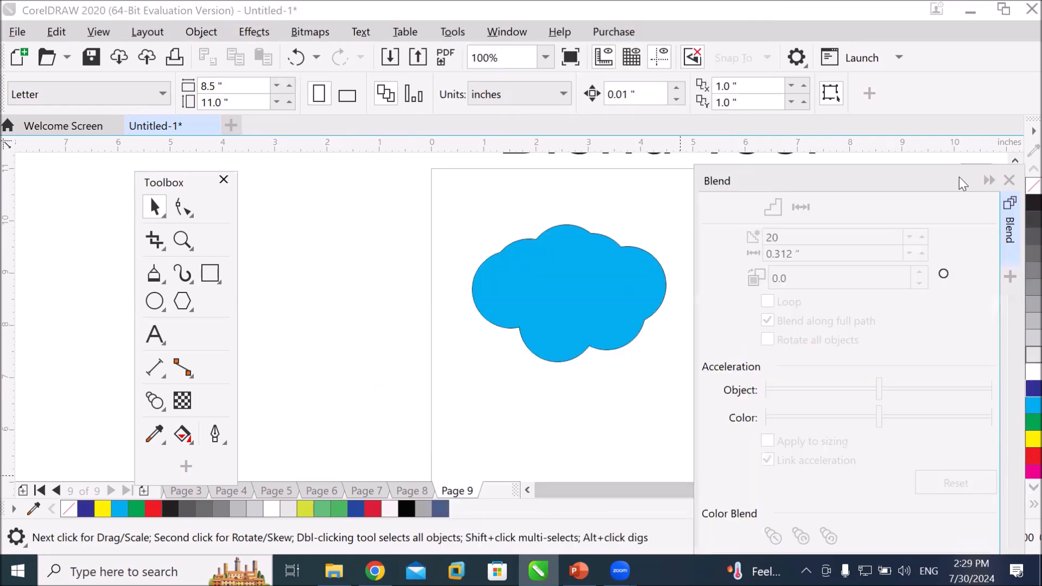
{"action": "left_click", "coordinate": [989, 180]}
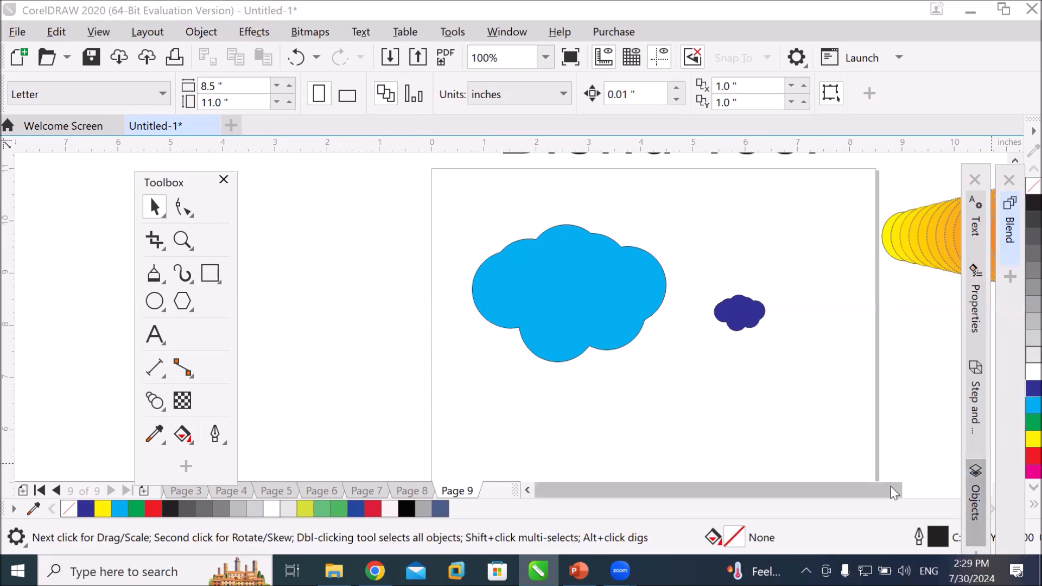
Step: Arrange the workspace so the toolbox and the expanded Blend settings leave both clouds uncovered
{"action": "left_click_drag", "start_coordinate": [874, 490], "coordinate": [953, 490]}
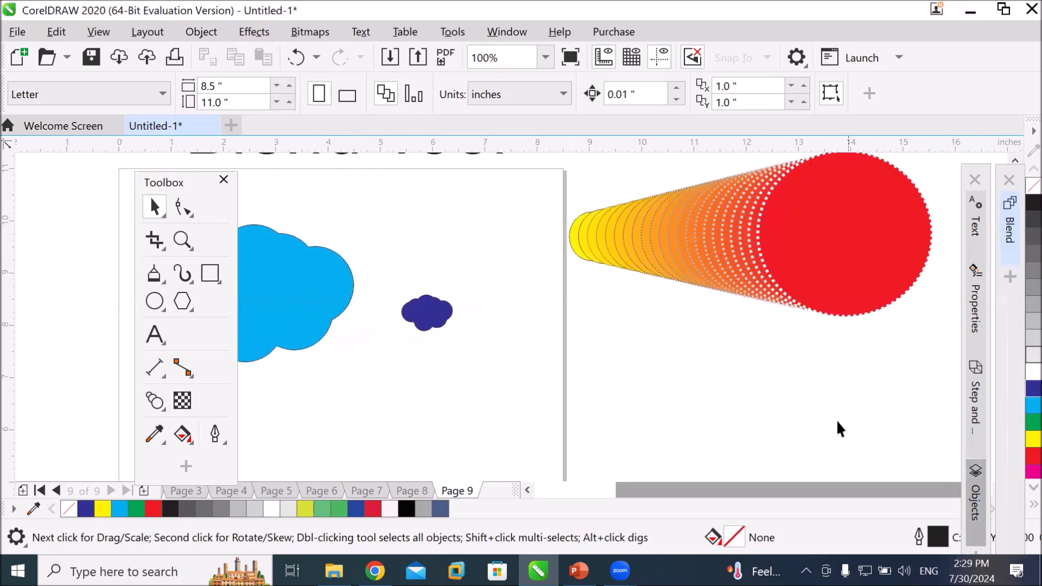
{"action": "left_click", "coordinate": [175, 181]}
{"action": "left_click_drag", "start_coordinate": [175, 181], "coordinate": [95, 175]}
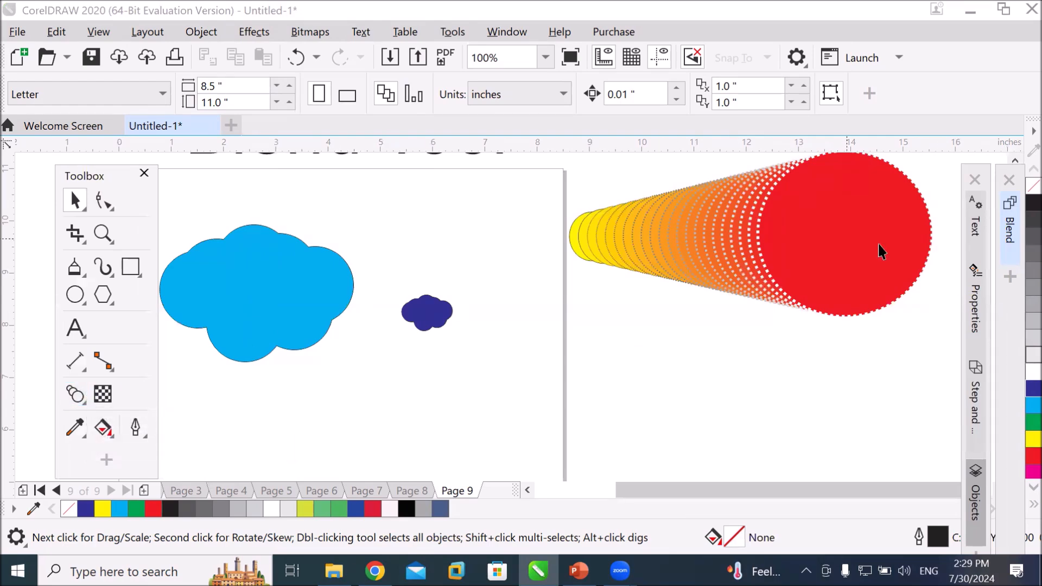
{"action": "left_click", "coordinate": [1012, 249]}
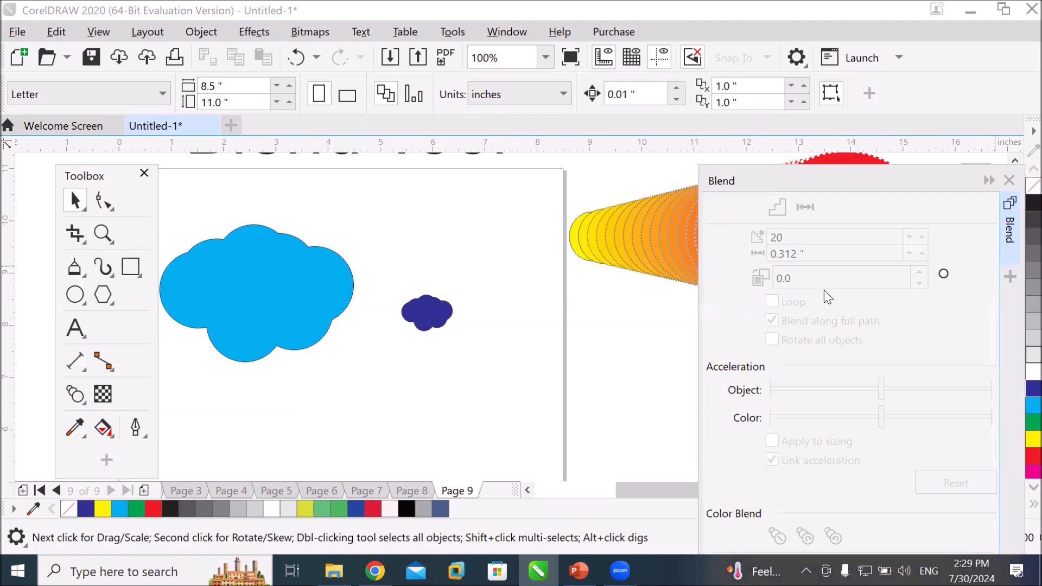
{"action": "left_click_drag", "start_coordinate": [808, 180], "coordinate": [775, 160]}
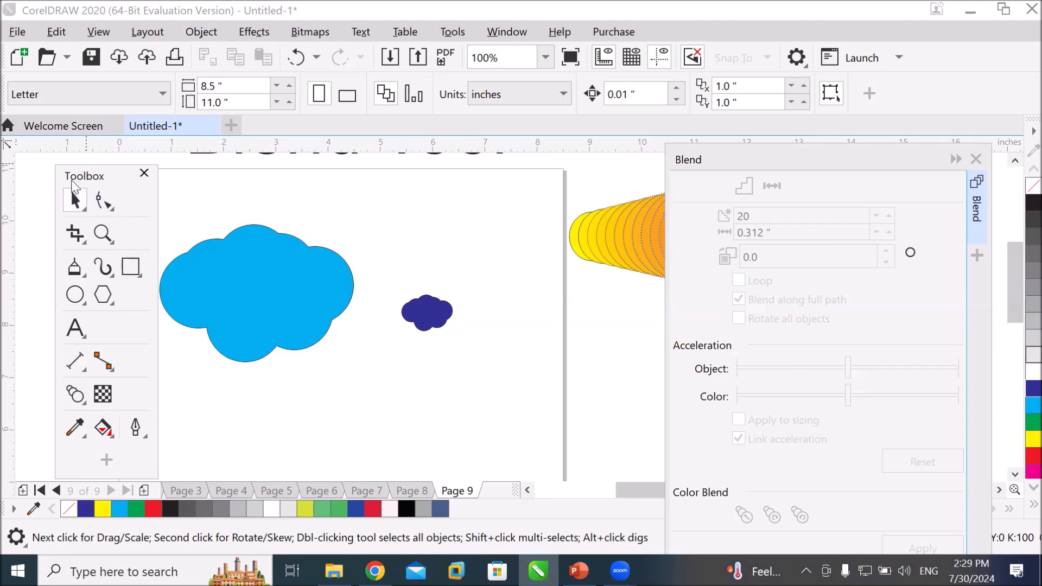
{"action": "left_click_drag", "start_coordinate": [74, 182], "coordinate": [60, 184]}
Step: Blend the large cyan cloud with the small dark blue cloud using 20 steps
{"action": "left_click_drag", "start_coordinate": [405, 386], "coordinate": [475, 406]}
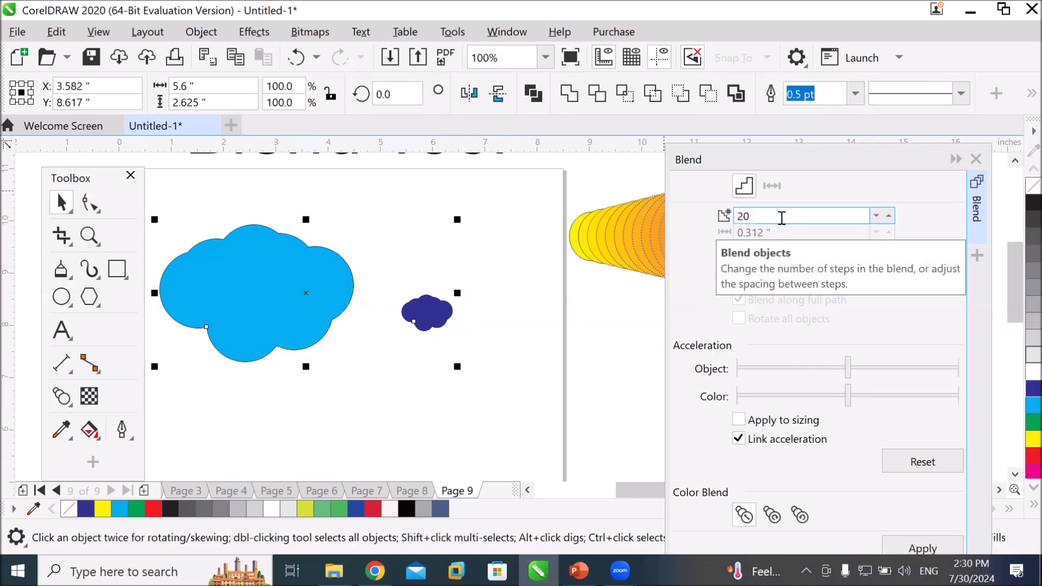
{"action": "left_click", "coordinate": [529, 194]}
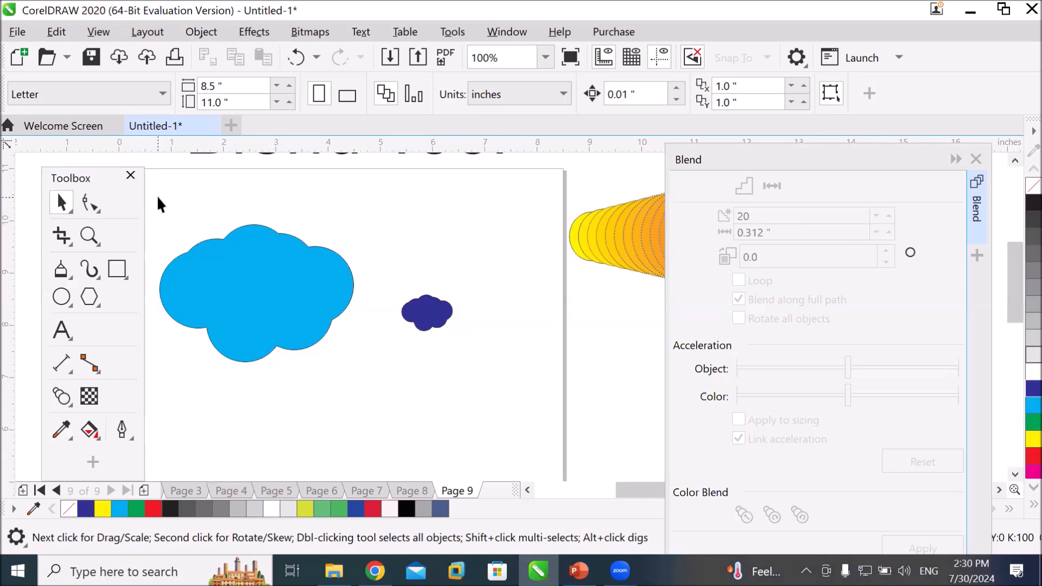
{"action": "left_click_drag", "start_coordinate": [158, 198], "coordinate": [466, 388]}
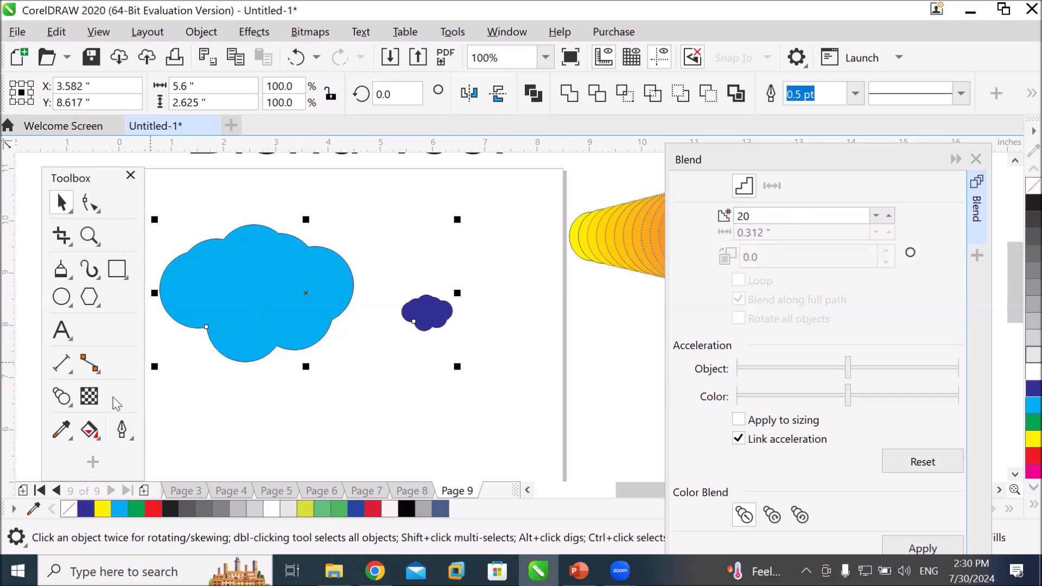
{"action": "left_click", "coordinate": [61, 396]}
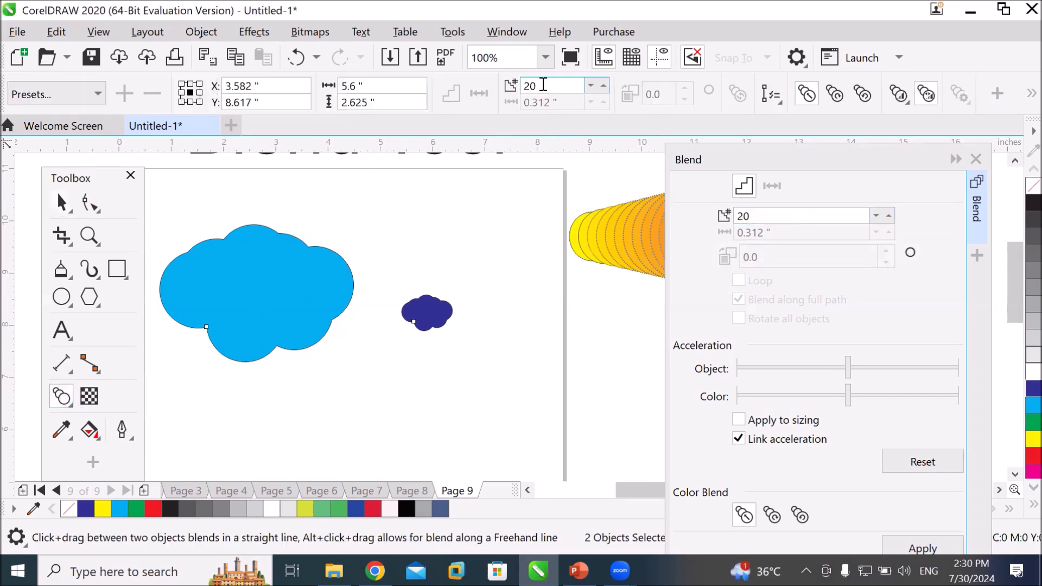
{"action": "double_click", "coordinate": [546, 85]}
{"action": "double_click", "coordinate": [776, 216]}
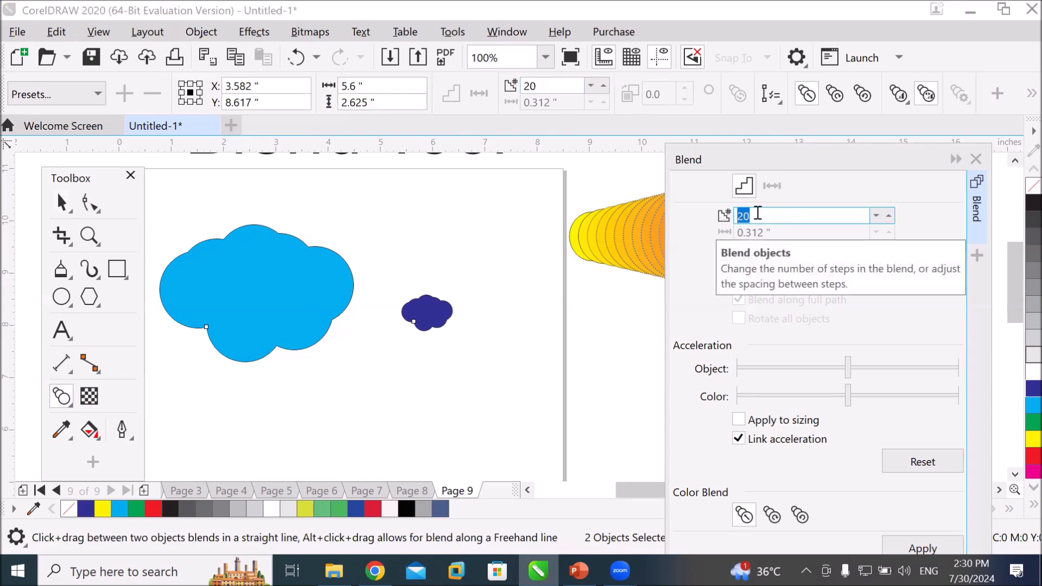
{"action": "left_click", "coordinate": [766, 216]}
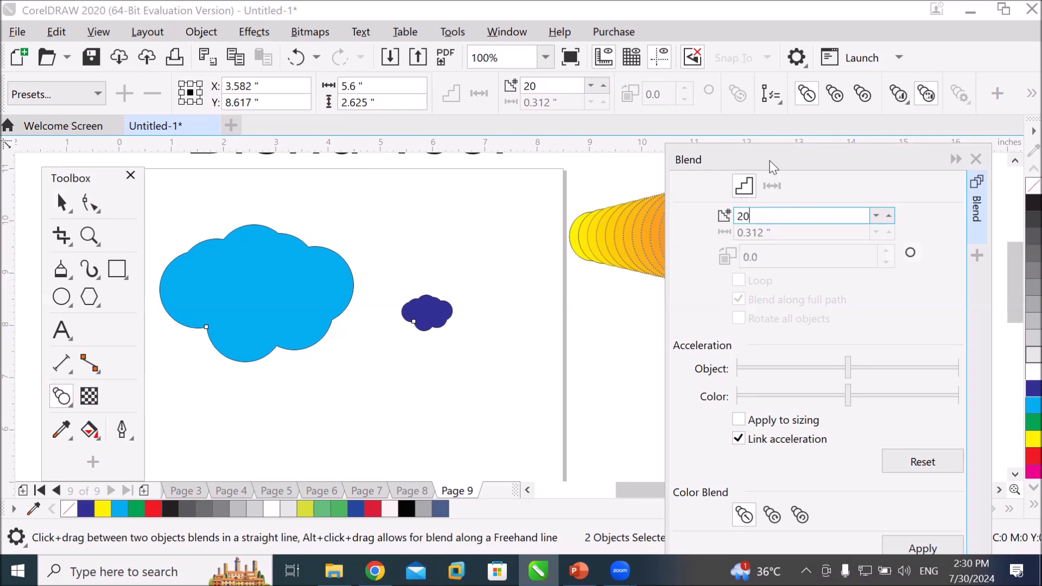
{"action": "left_click_drag", "start_coordinate": [770, 161], "coordinate": [674, 89]}
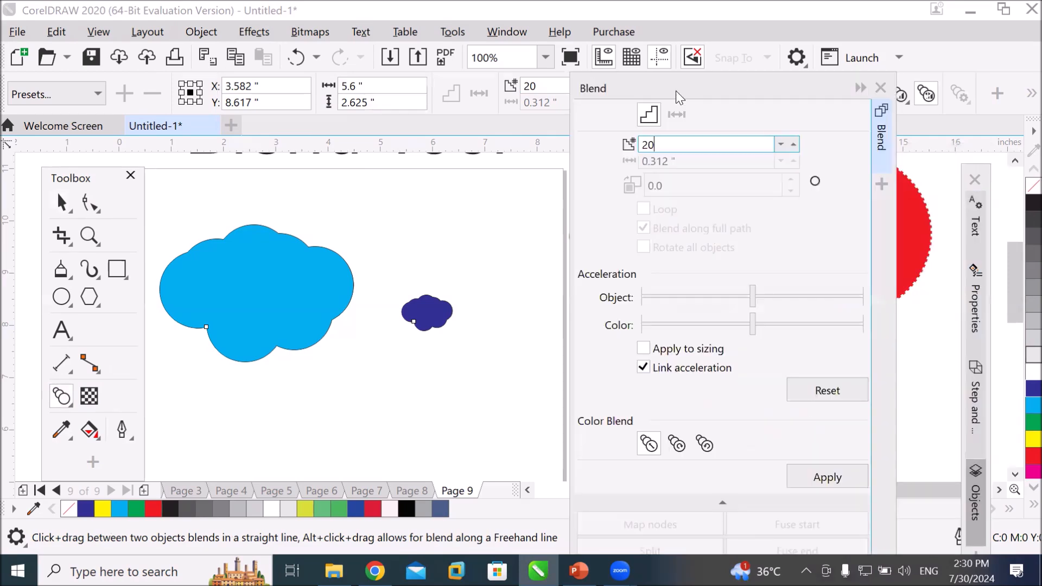
{"action": "left_click", "coordinate": [834, 481]}
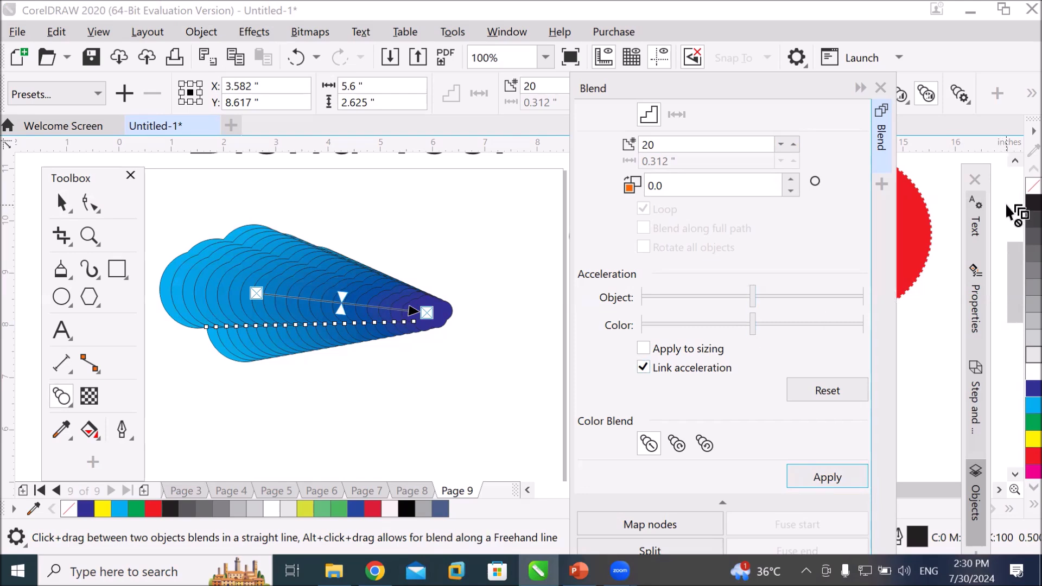
Step: Reduce the cloud blend to 10 steps and apply the change
{"action": "left_click", "coordinate": [781, 144]}
{"action": "left_click", "coordinate": [781, 145]}
{"action": "left_click", "coordinate": [781, 144]}
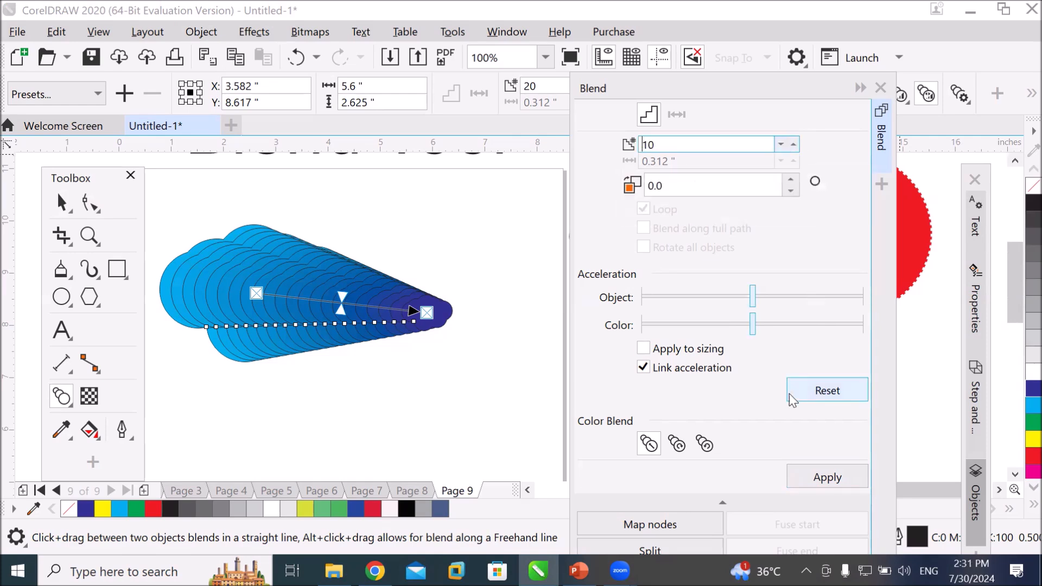
{"action": "left_click", "coordinate": [825, 480]}
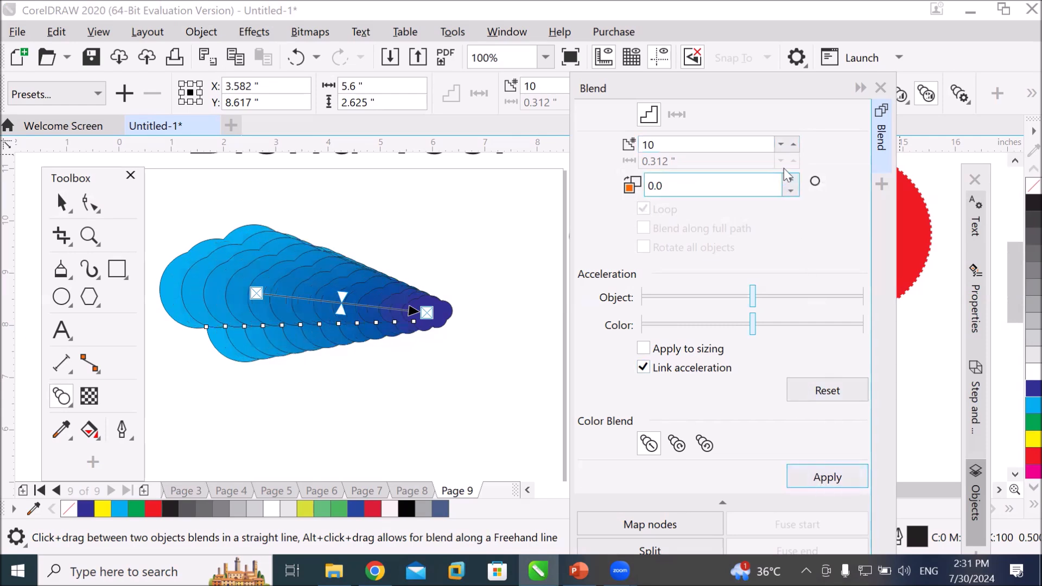
Step: Set the cloud blend to 5 steps, apply it and deselect the blend
{"action": "left_click", "coordinate": [782, 145]}
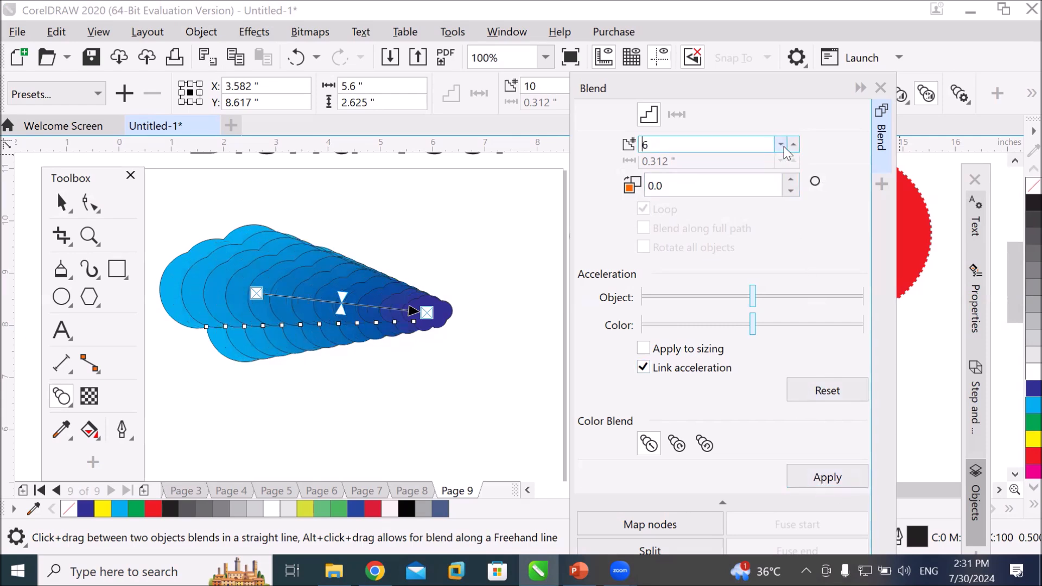
{"action": "left_click", "coordinate": [843, 477]}
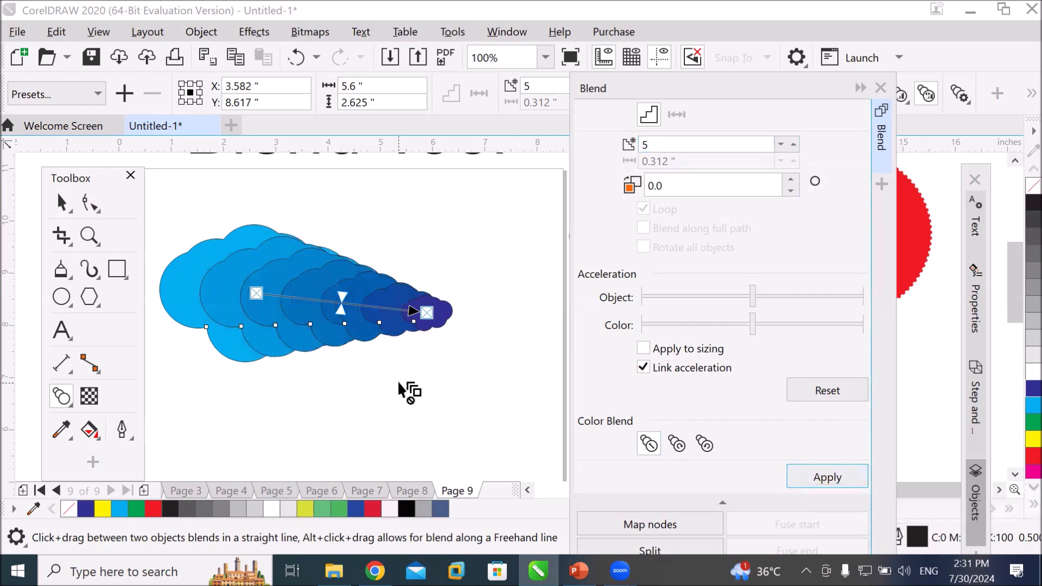
{"action": "left_click", "coordinate": [61, 204]}
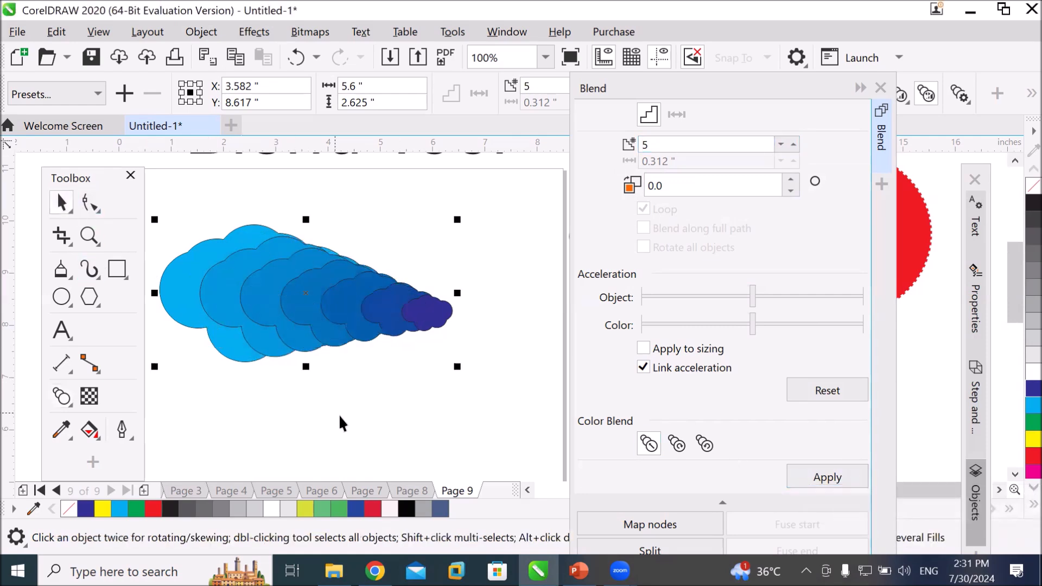
{"action": "left_click", "coordinate": [344, 416]}
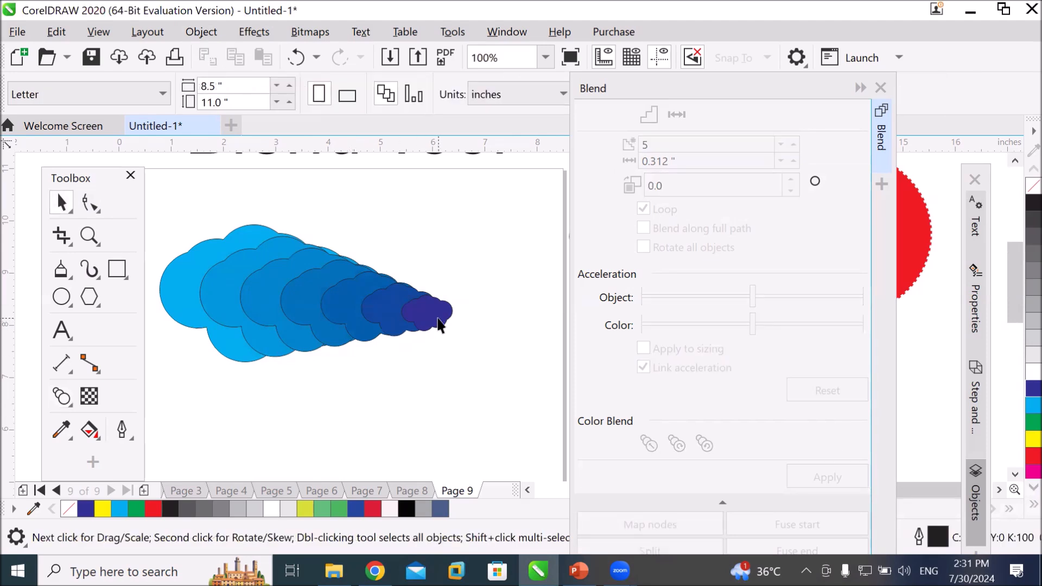
Step: Fill the small dark blue end cloud white, move it to the centre of the large cyan cloud and deselect it
{"action": "left_click", "coordinate": [438, 317]}
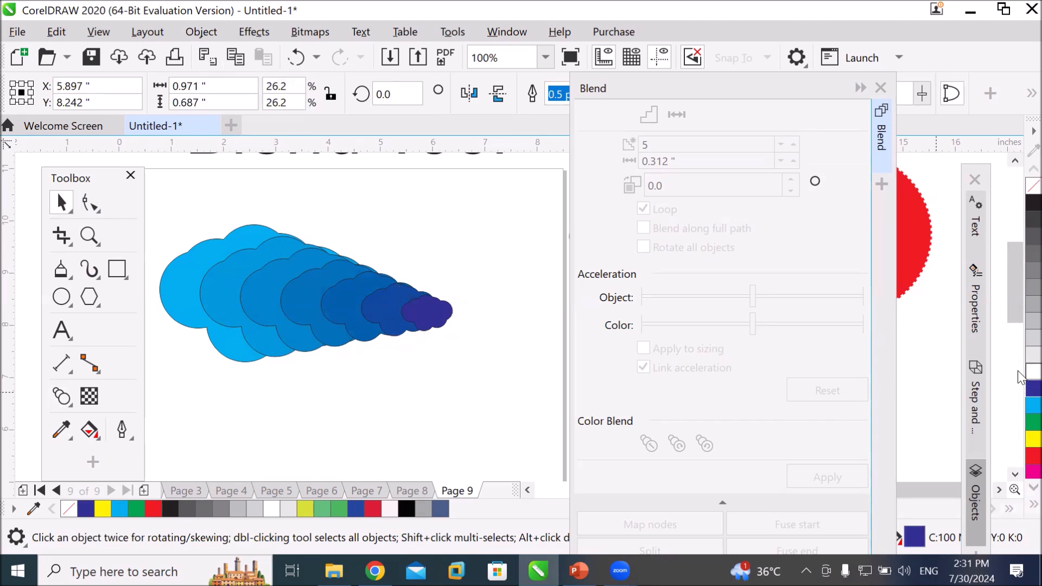
{"action": "left_click", "coordinate": [1033, 371]}
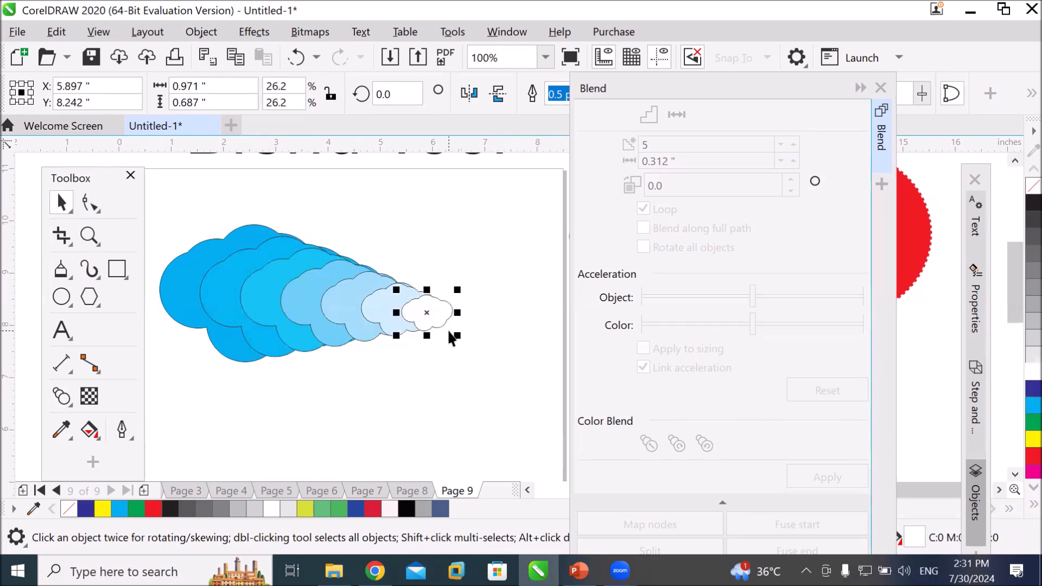
{"action": "left_click_drag", "start_coordinate": [434, 321], "coordinate": [256, 310]}
{"action": "left_click", "coordinate": [333, 424]}
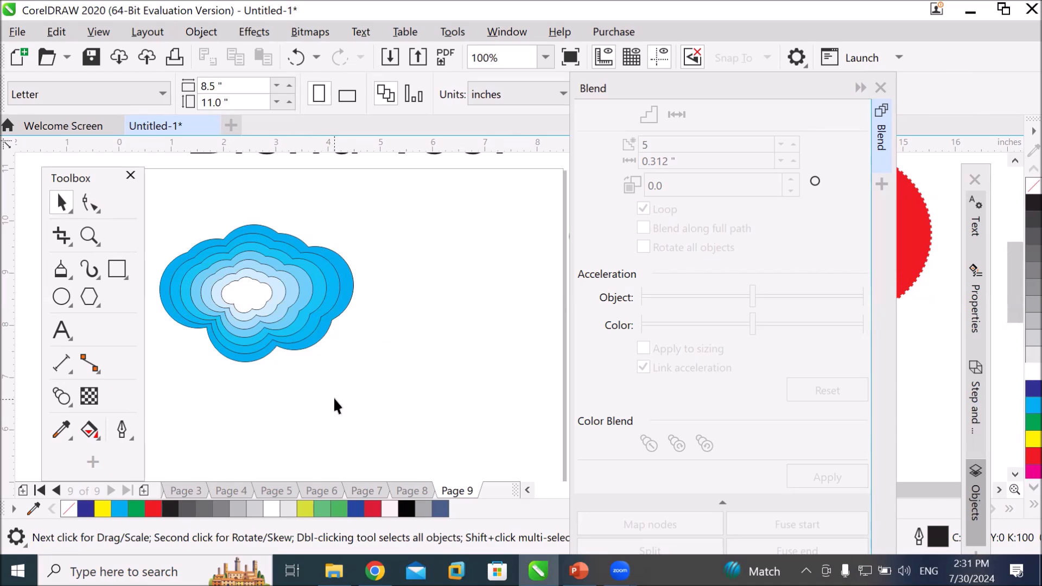
Step: Try dark blue and red fills on the large outer cloud, return it to cyan and deselect it
{"action": "left_click", "coordinate": [352, 291]}
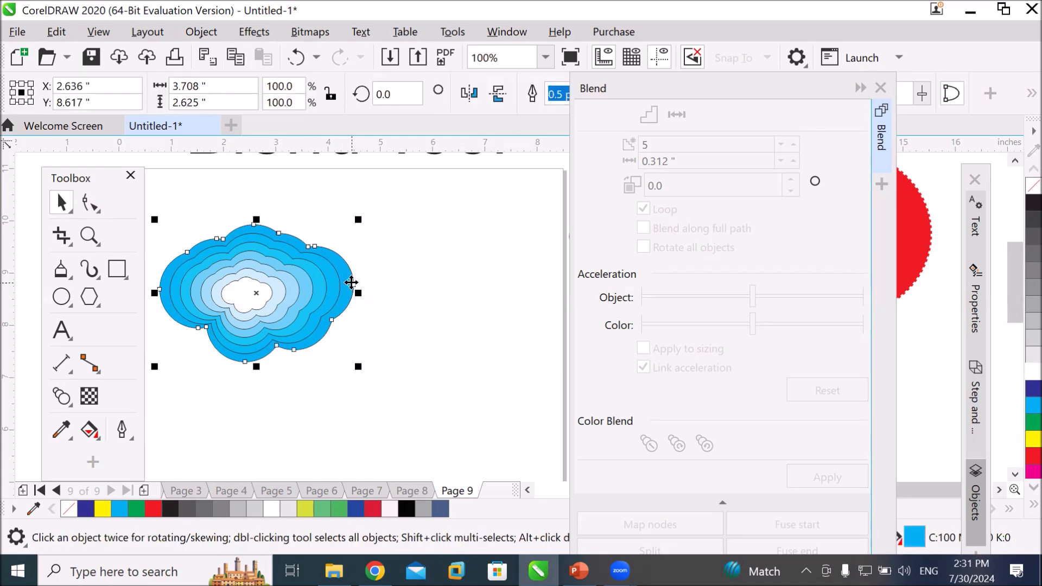
{"action": "left_click", "coordinate": [1033, 388]}
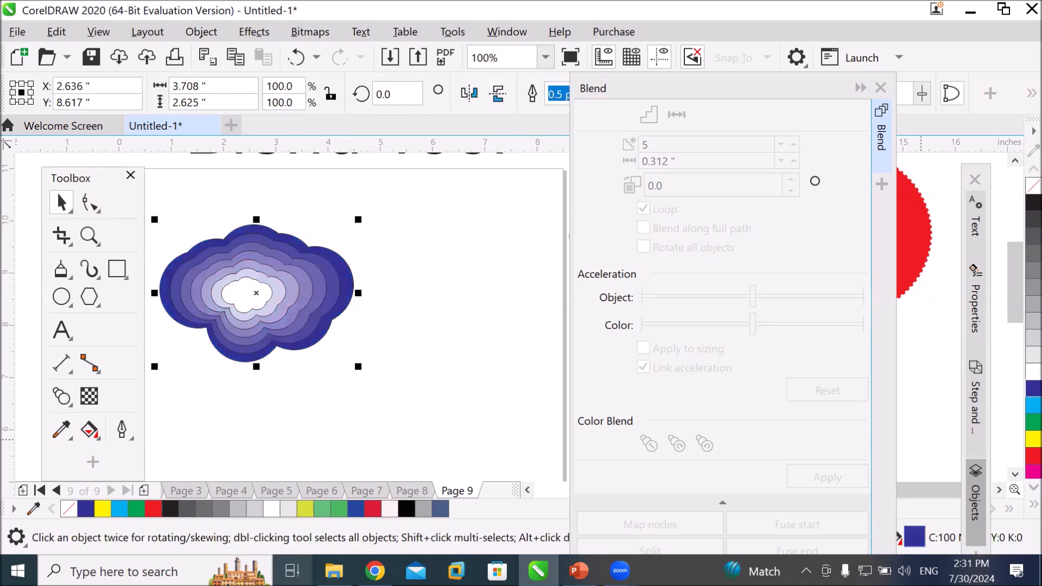
{"action": "left_click", "coordinate": [1021, 457]}
{"action": "left_click", "coordinate": [1020, 443]}
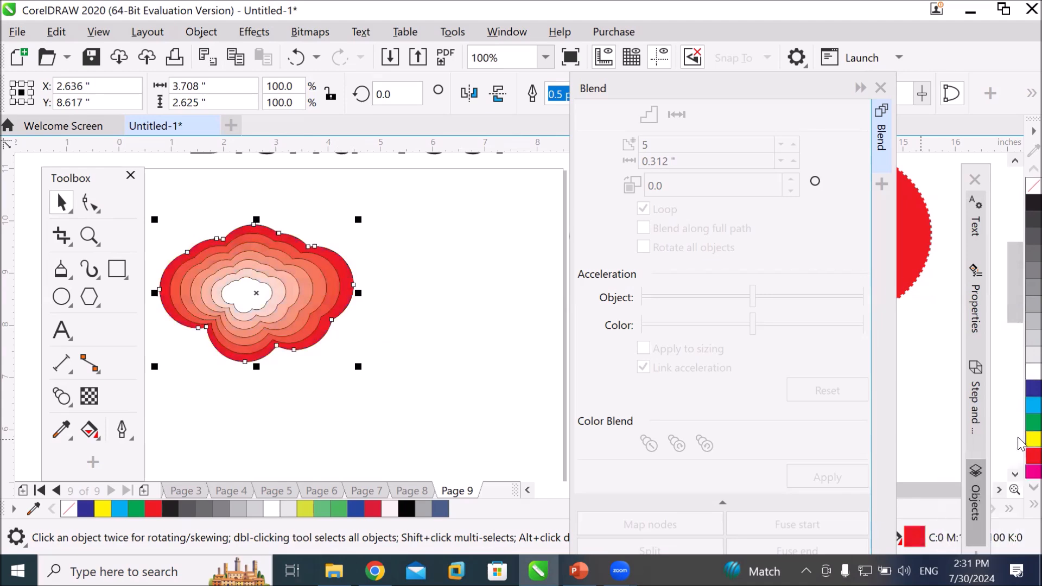
{"action": "left_click", "coordinate": [1019, 406]}
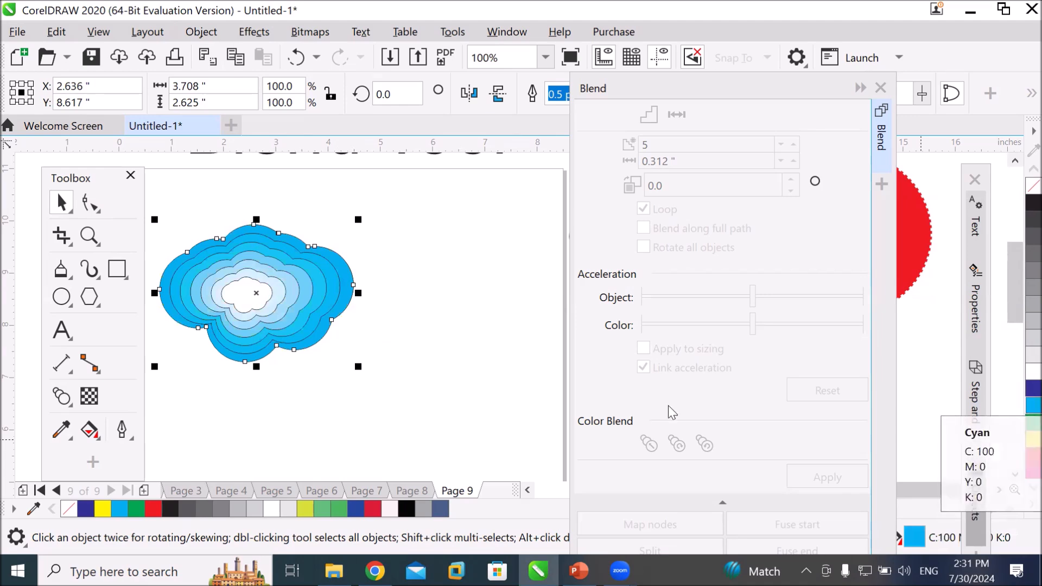
{"action": "left_click", "coordinate": [467, 392]}
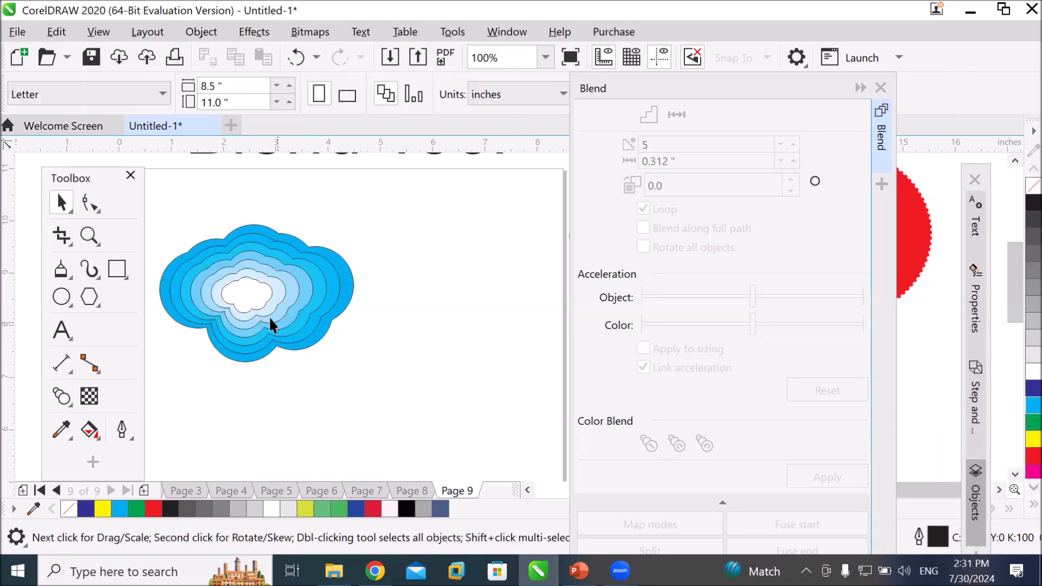
Step: Try dark blue and red fills on the small inner cloud and finish with white
{"action": "left_click", "coordinate": [258, 300]}
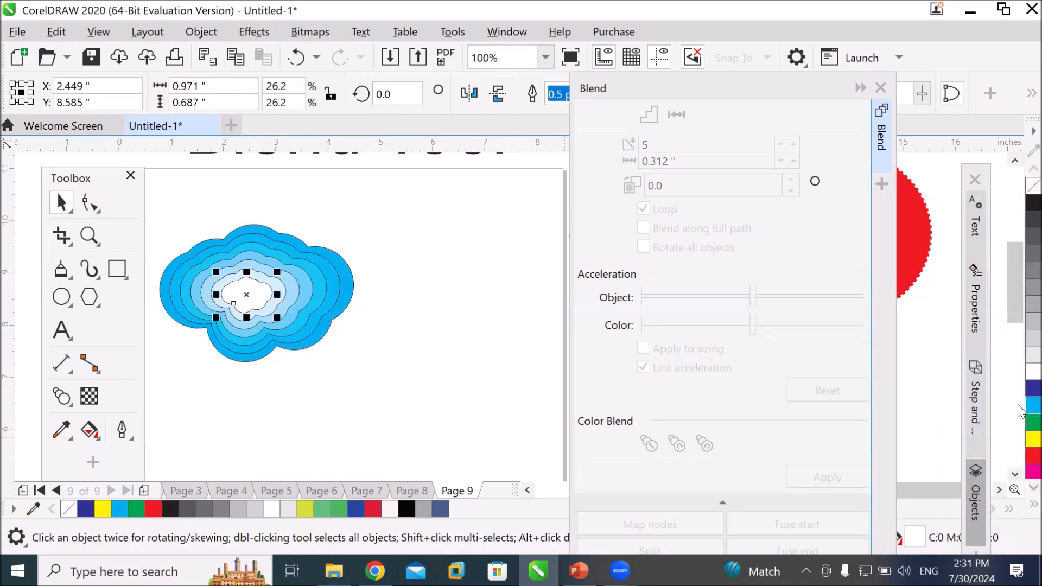
{"action": "left_click", "coordinate": [1021, 388]}
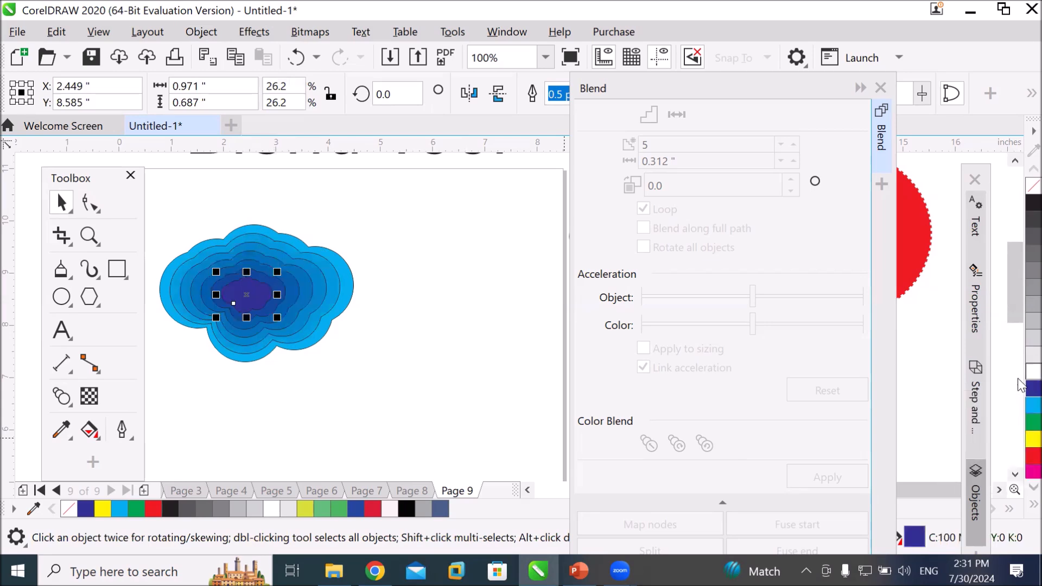
{"action": "left_click", "coordinate": [1031, 372]}
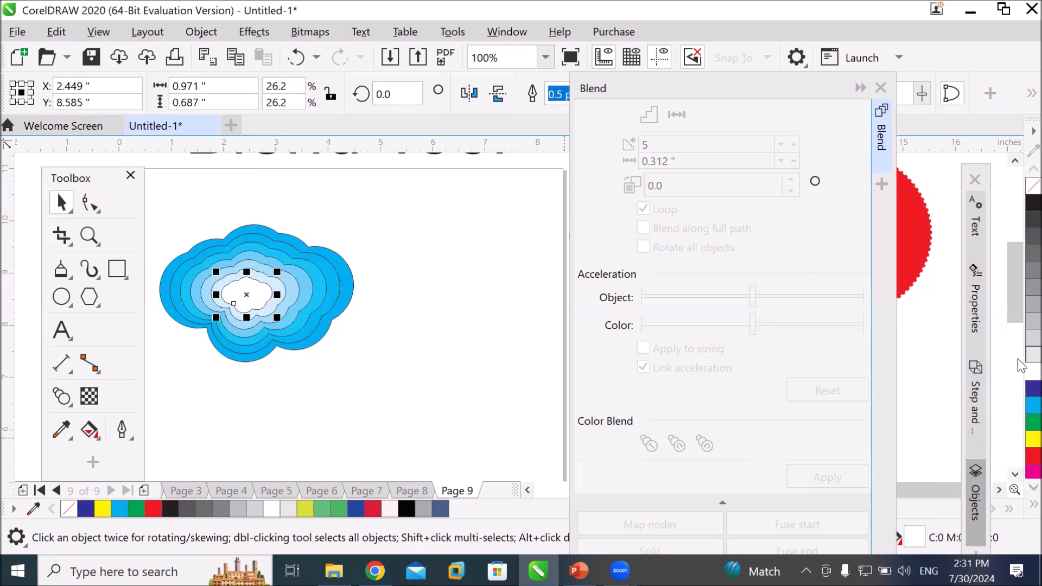
{"action": "left_click", "coordinate": [1031, 454]}
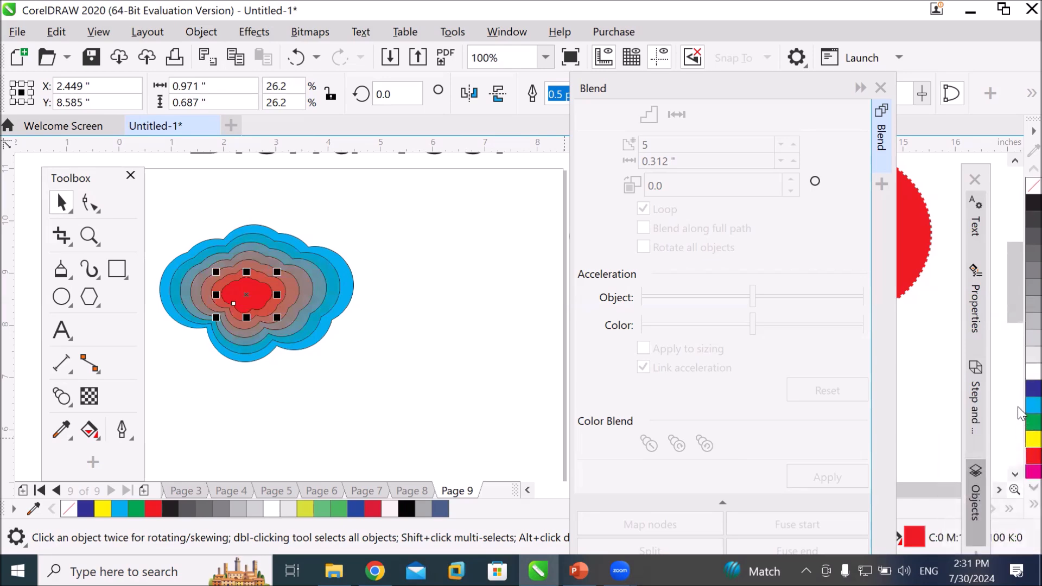
{"action": "left_click", "coordinate": [1023, 374]}
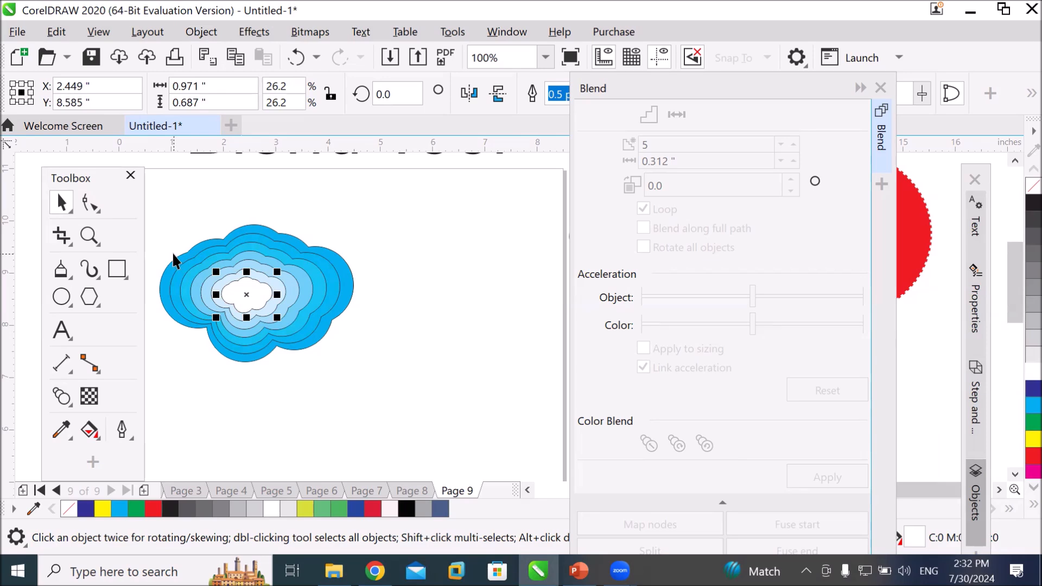
Step: Rotate the small inner cloud clockwise and turn it back to a rotation angle of about 356°
{"action": "scroll", "coordinate": [175, 295], "scroll_direction": "up", "scroll_amount": 1}
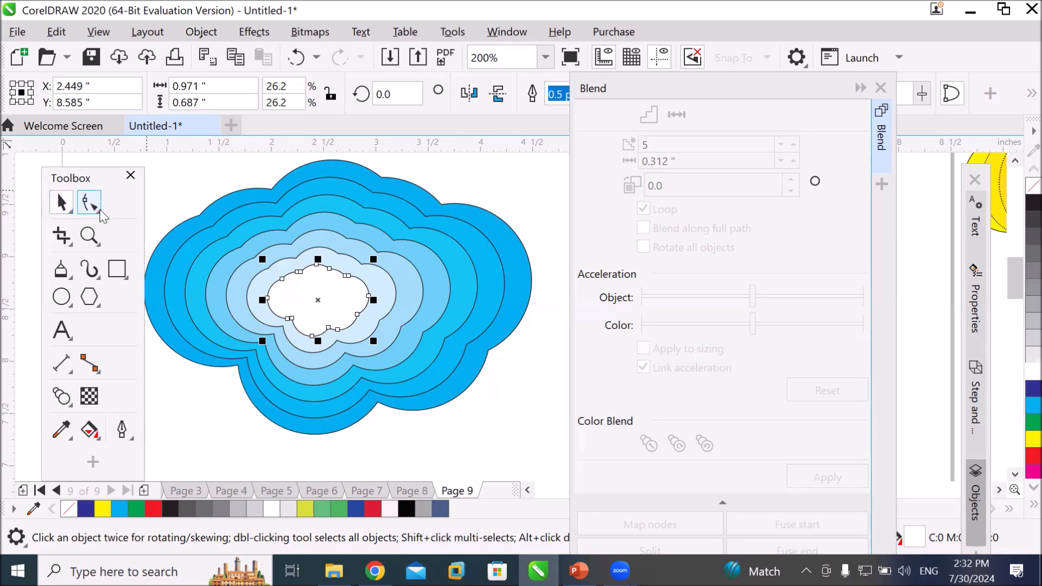
{"action": "left_click", "coordinate": [62, 207]}
{"action": "left_click", "coordinate": [342, 284]}
{"action": "left_click", "coordinate": [342, 284]}
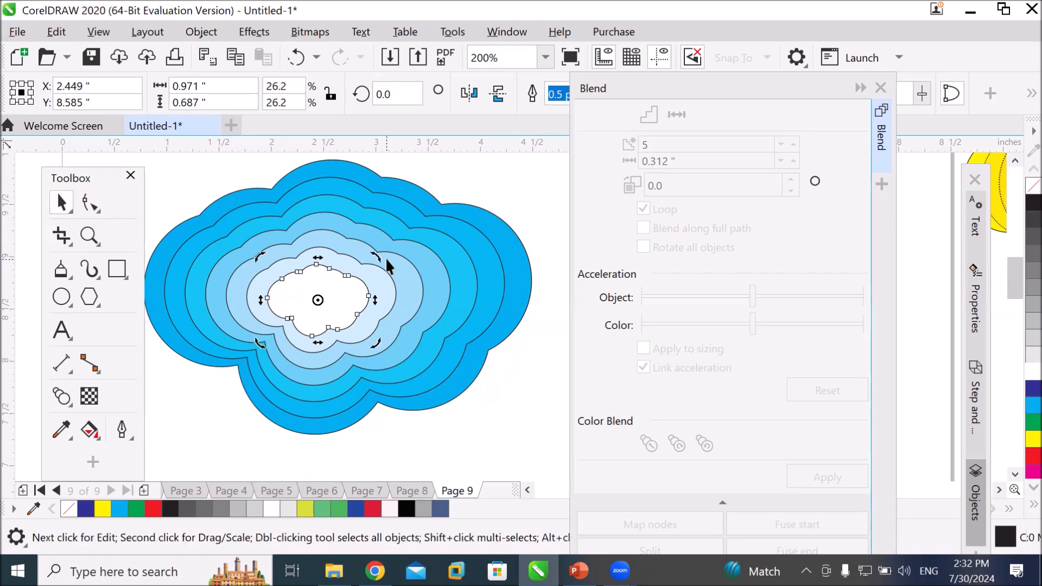
{"action": "left_click_drag", "start_coordinate": [372, 251], "coordinate": [371, 299]}
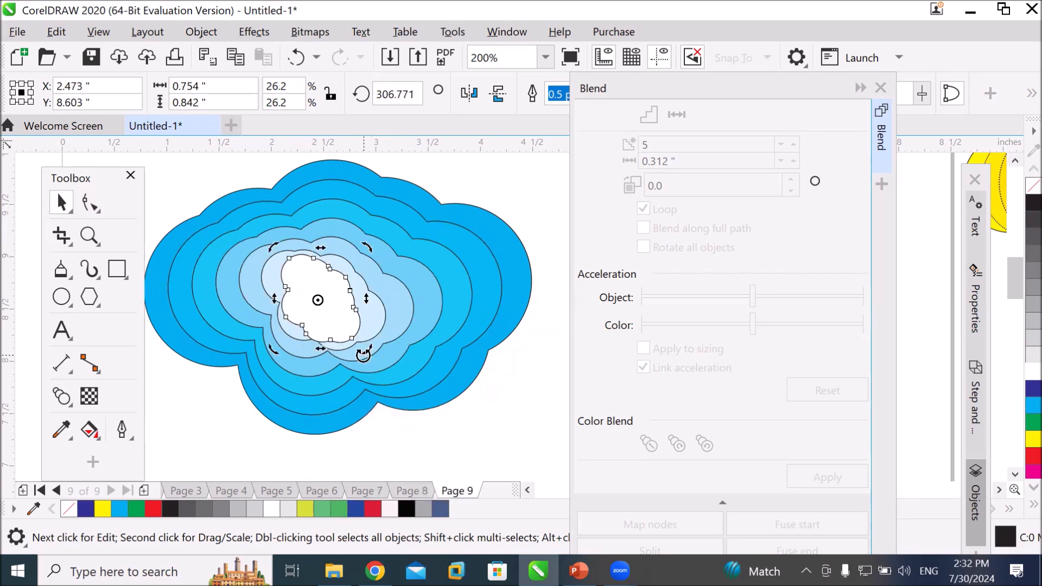
{"action": "left_click_drag", "start_coordinate": [365, 348], "coordinate": [407, 293]}
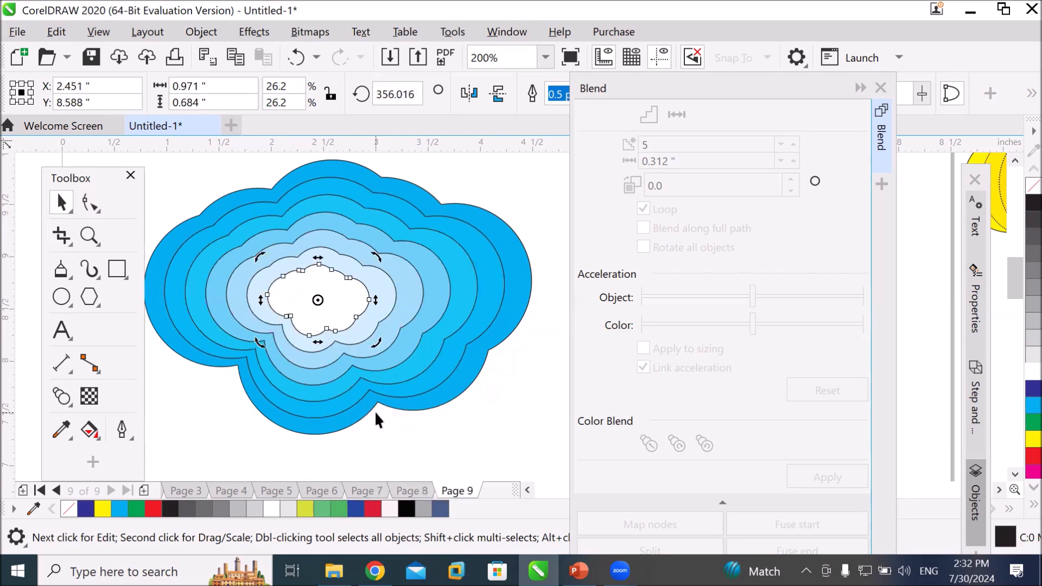
Step: Reshape the small inner cloud with the Shape tool by pulling nodes on its upper, lower and lower-left edges inward
{"action": "left_click", "coordinate": [89, 202]}
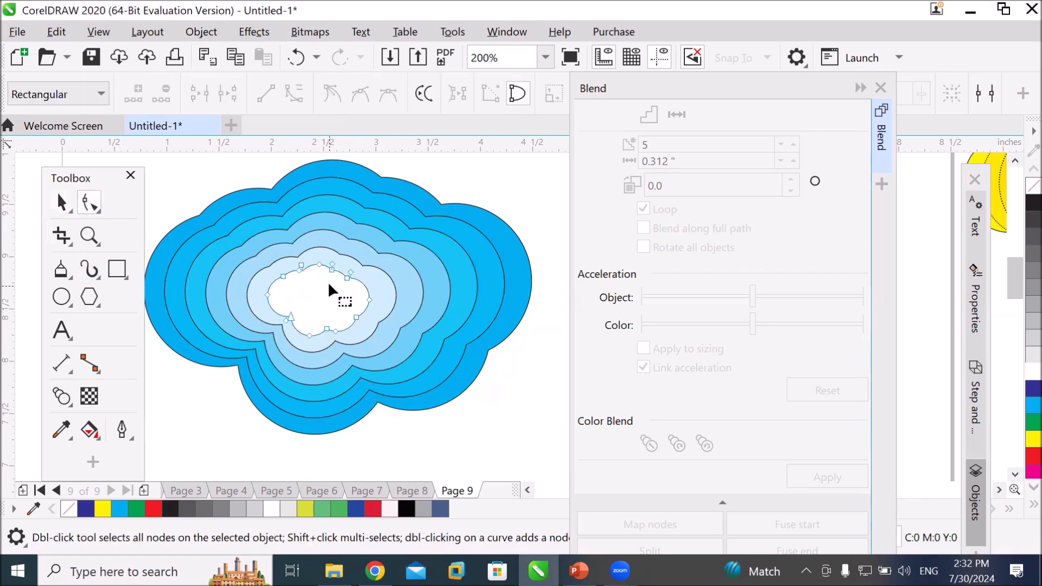
{"action": "left_click", "coordinate": [318, 264]}
{"action": "left_click_drag", "start_coordinate": [317, 262], "coordinate": [314, 288]}
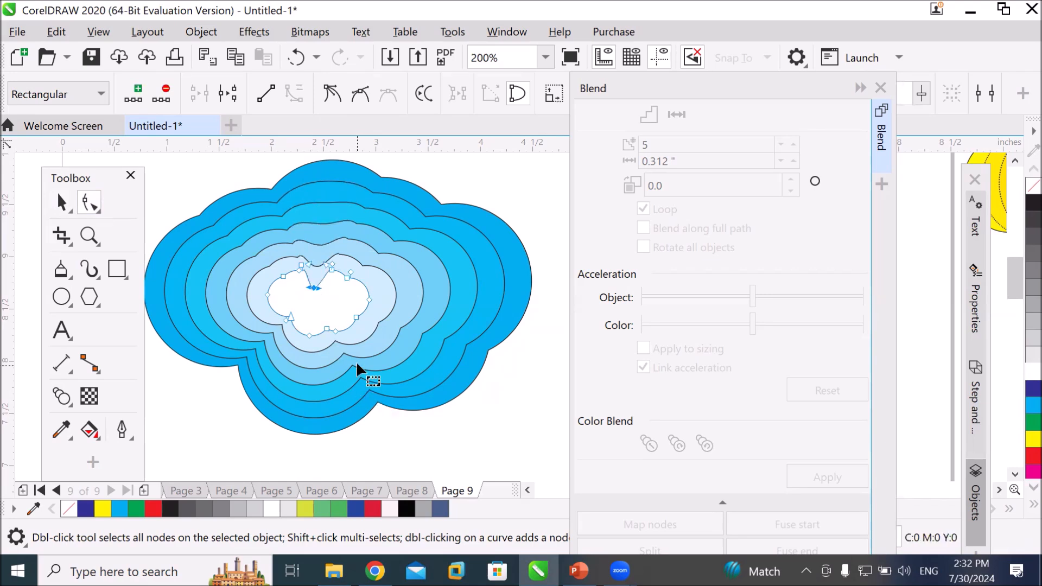
{"action": "left_click_drag", "start_coordinate": [368, 300], "coordinate": [328, 316]}
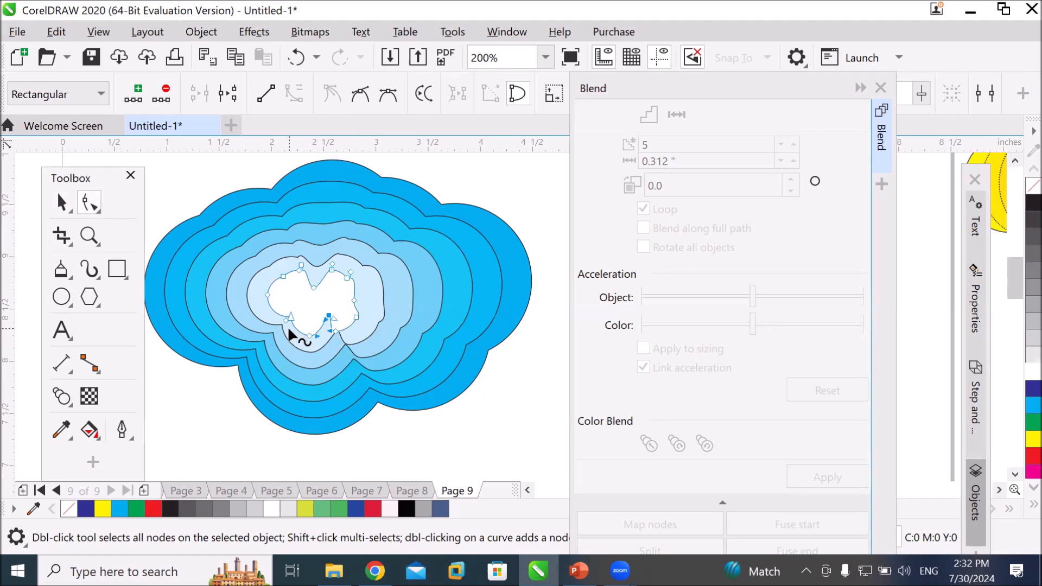
{"action": "left_click_drag", "start_coordinate": [292, 317], "coordinate": [309, 300]}
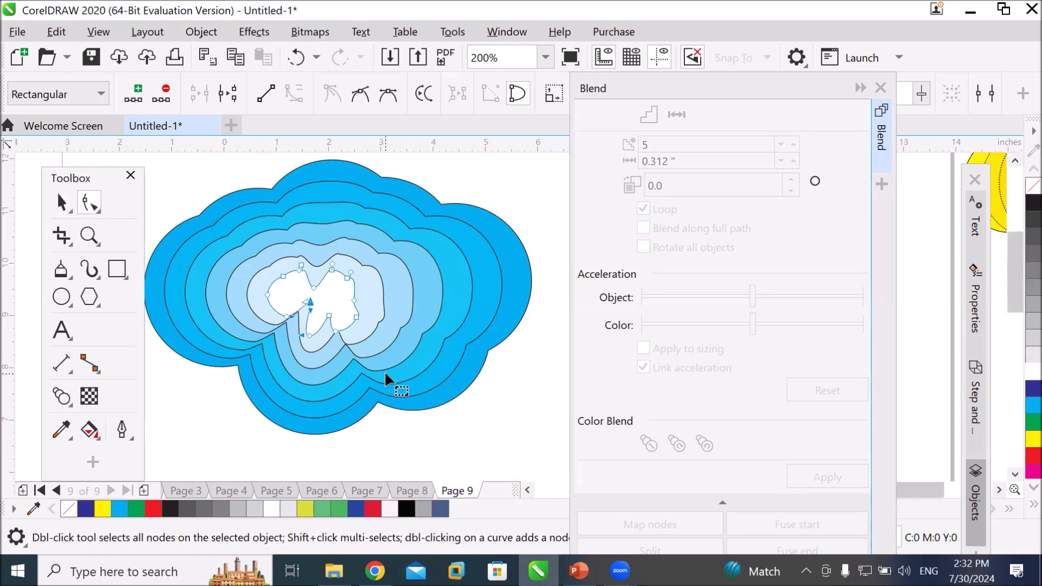
{"action": "scroll", "coordinate": [384, 372], "scroll_direction": "down", "scroll_amount": 1}
{"action": "scroll", "coordinate": [406, 391], "scroll_direction": "up", "scroll_amount": 1}
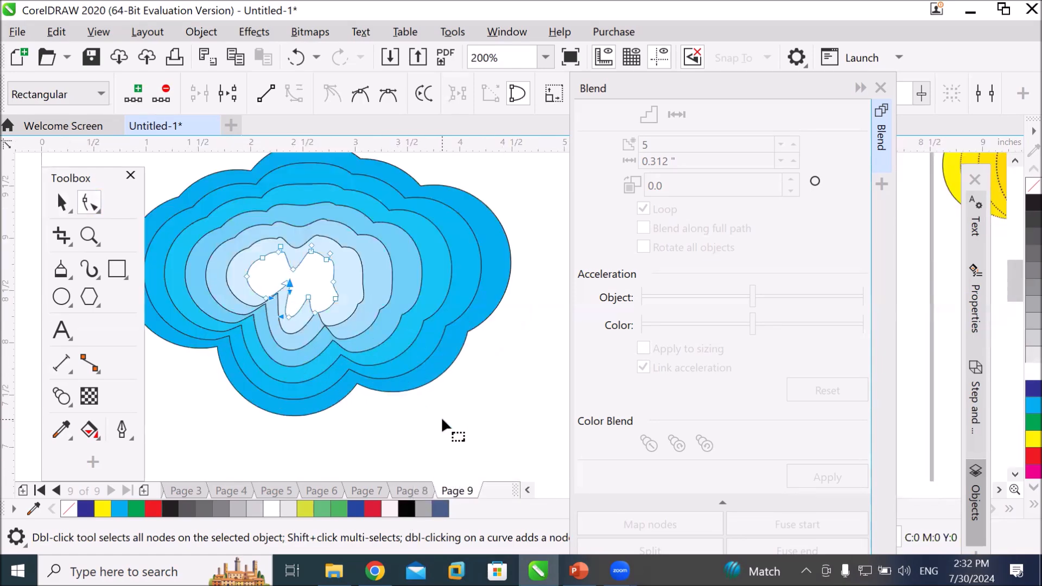
Step: Undo the node edits on the small inner cloud
{"action": "key", "text": "ctrl+z"}
{"action": "key", "text": "ctrl+z"}
{"action": "key", "text": "ctrl+z"}
{"action": "key", "text": "ctrl+z"}
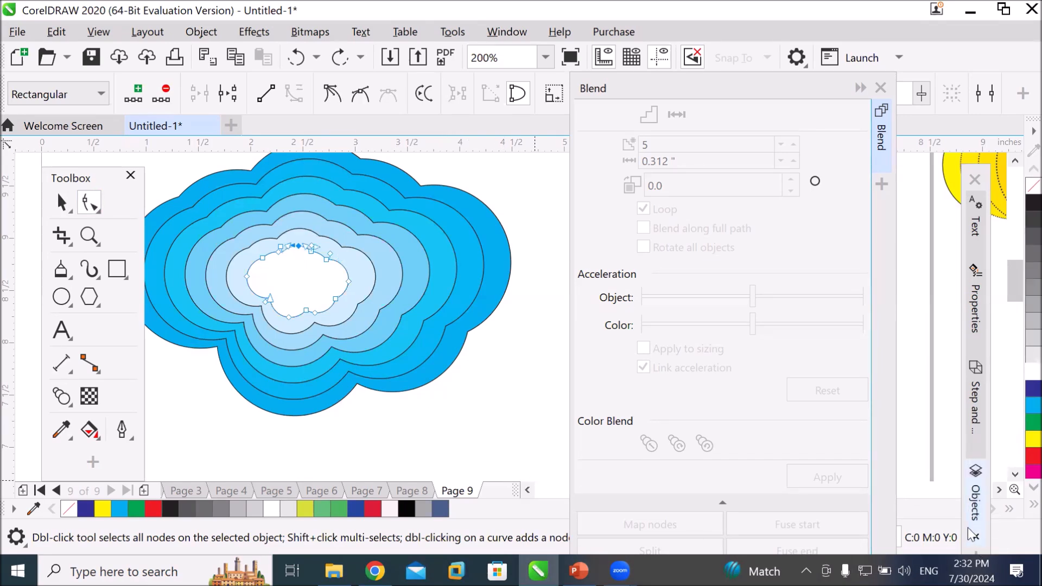
Step: Select the complete cloud blend and move it off the page, to the upper left of the Blend Tool title
{"action": "left_click", "coordinate": [999, 490]}
{"action": "left_click", "coordinate": [999, 490]}
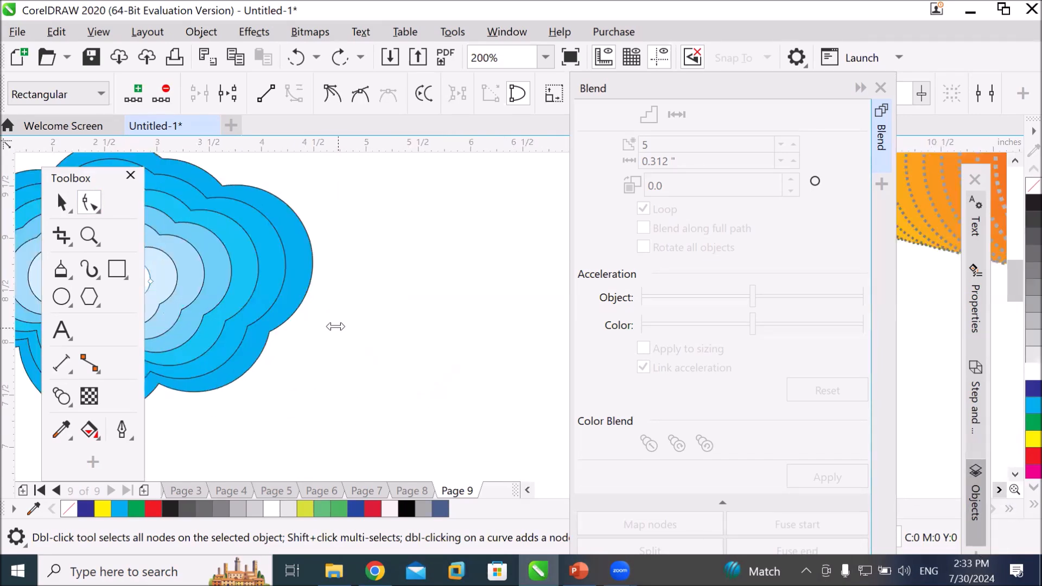
{"action": "scroll", "coordinate": [328, 315], "scroll_direction": "down", "scroll_amount": 1}
{"action": "scroll", "coordinate": [376, 343], "scroll_direction": "down", "scroll_amount": 1}
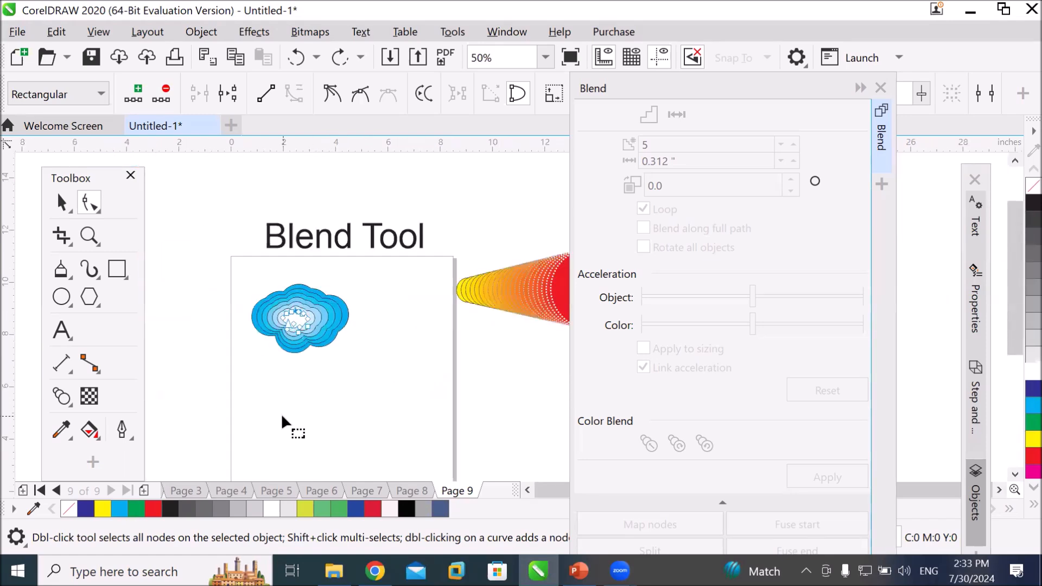
{"action": "left_click", "coordinate": [61, 203]}
{"action": "left_click", "coordinate": [269, 322]}
{"action": "left_click_drag", "start_coordinate": [243, 283], "coordinate": [249, 293]}
{"action": "left_click_drag", "start_coordinate": [364, 357], "coordinate": [236, 223]}
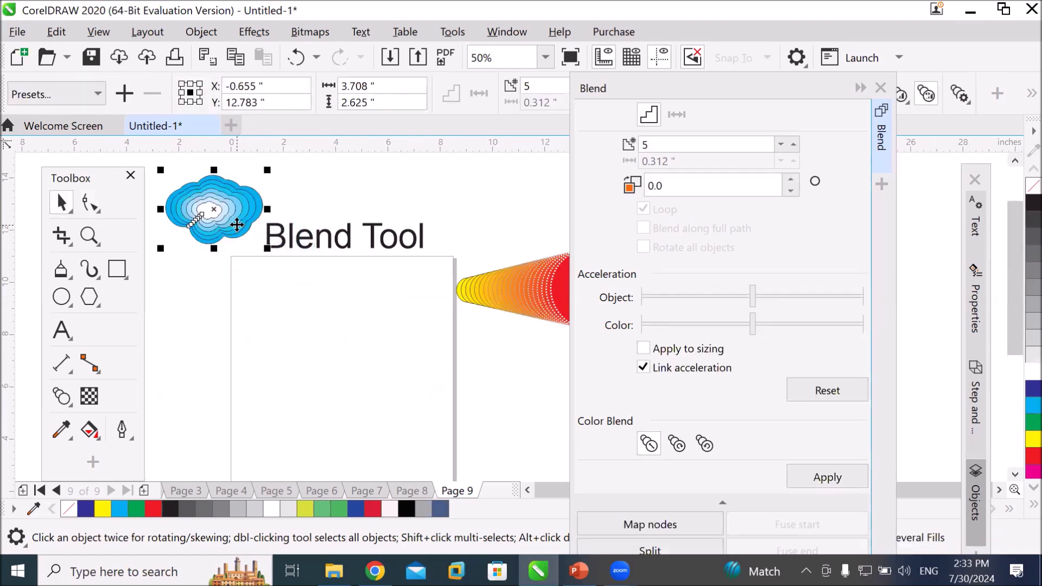
Step: Select only the cloud blend without the title, move it back onto the page and place two copies of it nearby
{"action": "left_click_drag", "start_coordinate": [283, 313], "coordinate": [282, 311]}
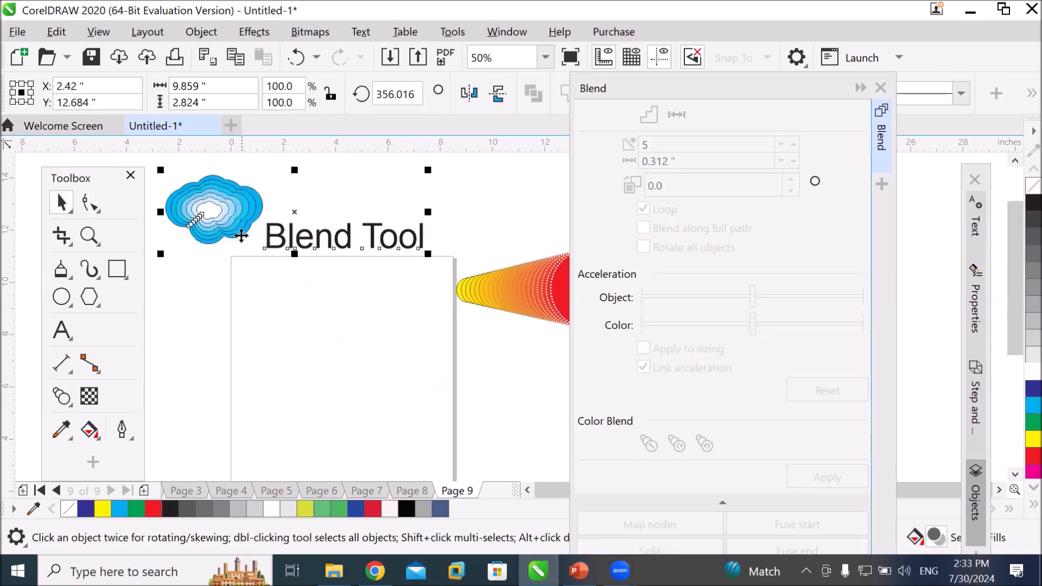
{"action": "left_click", "coordinate": [200, 216]}
{"action": "left_click", "coordinate": [197, 305]}
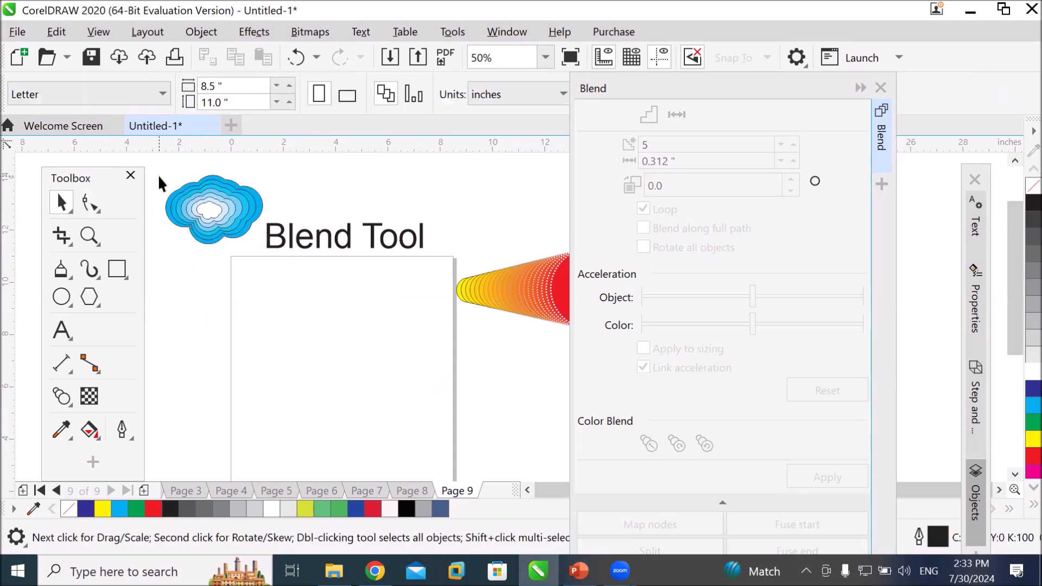
{"action": "left_click_drag", "start_coordinate": [258, 255], "coordinate": [263, 253]}
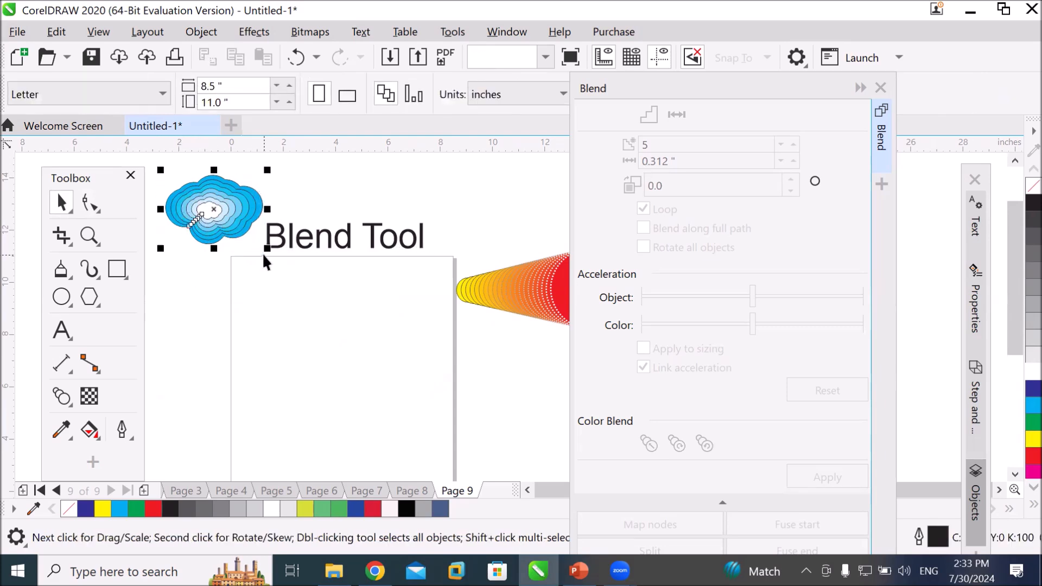
{"action": "left_click_drag", "start_coordinate": [224, 220], "coordinate": [307, 413]}
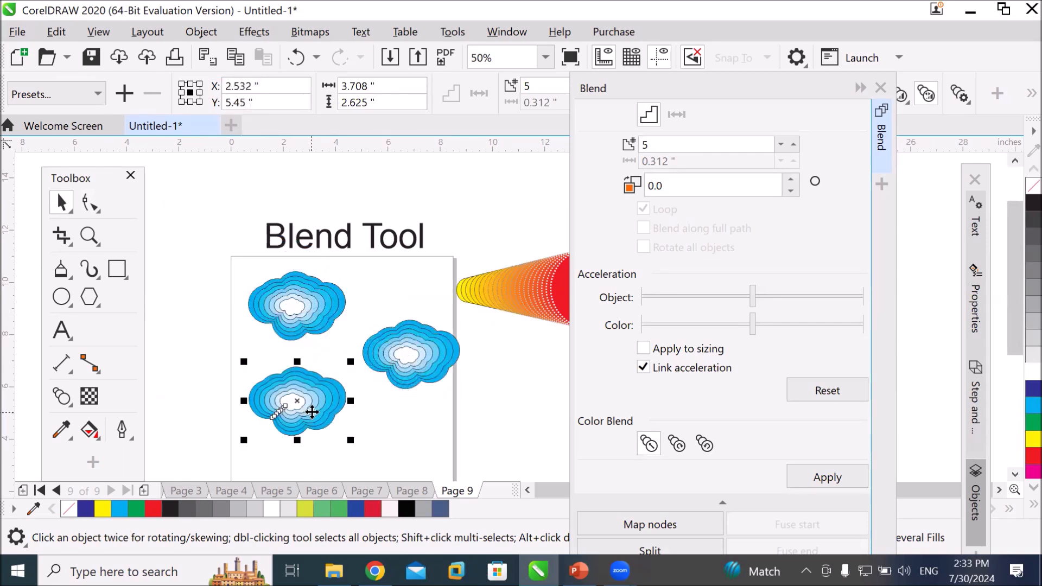
Step: Delete both copies of the cloud blend, the one below the original and the one at the page's right edge
{"action": "key", "text": "Delete"}
{"action": "left_click", "coordinate": [422, 396]}
{"action": "left_click", "coordinate": [414, 353]}
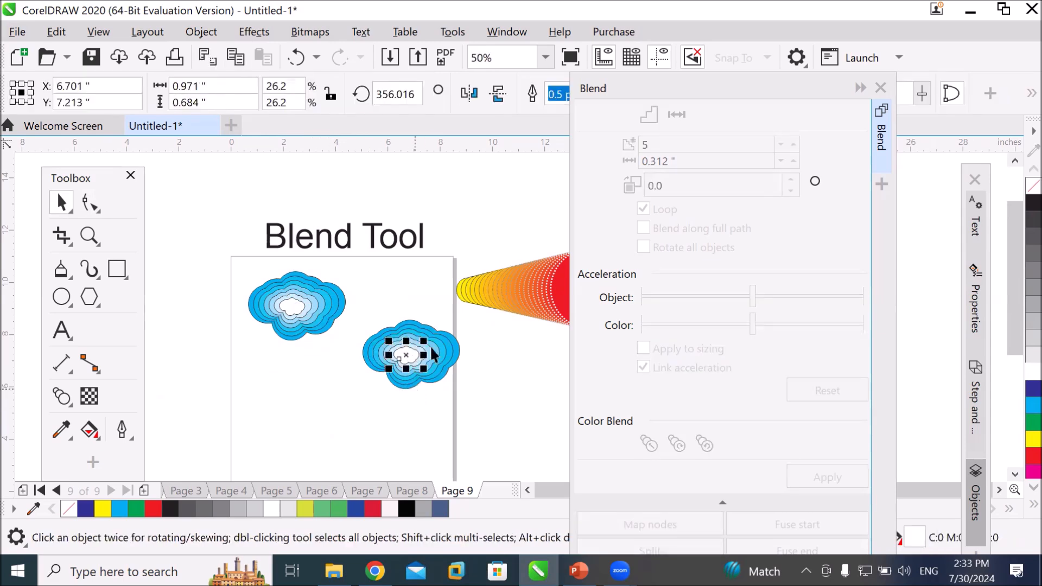
{"action": "left_click_drag", "start_coordinate": [361, 300], "coordinate": [498, 419]}
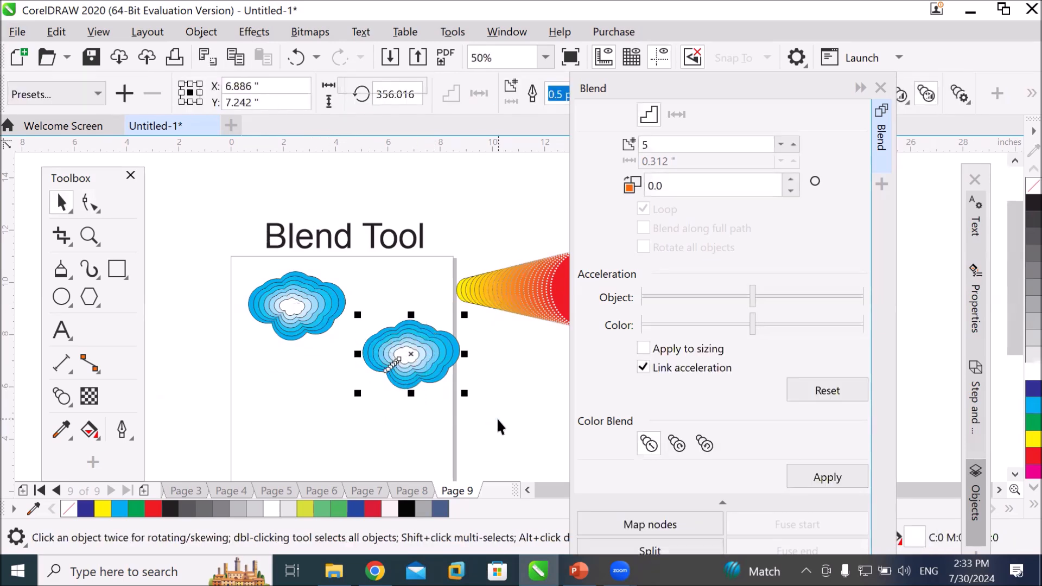
{"action": "key", "text": "Delete"}
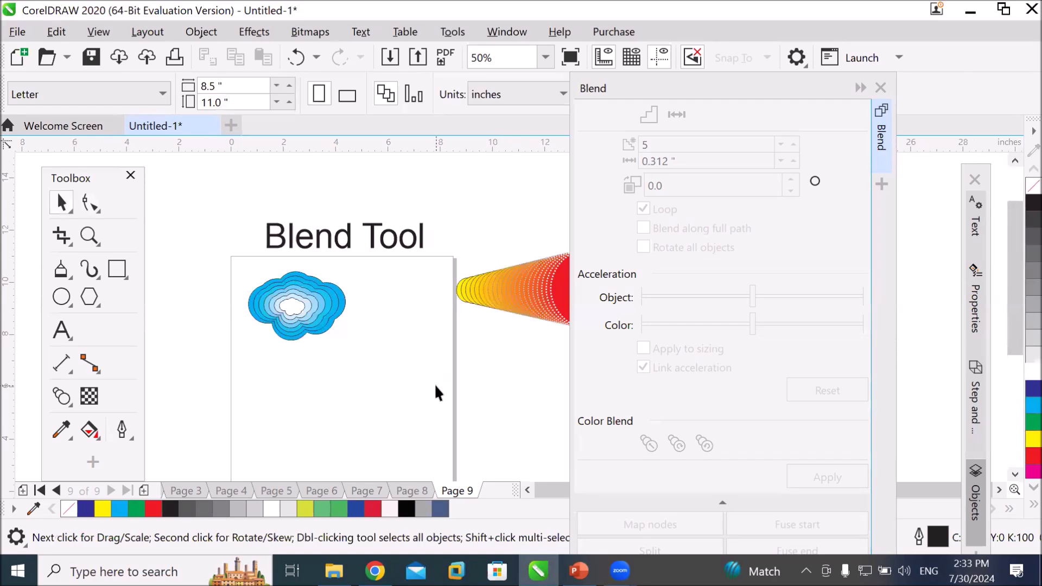
Step: Select the inner white cloud alone, deselect it and select the complete remaining cloud blend
{"action": "left_click", "coordinate": [298, 306]}
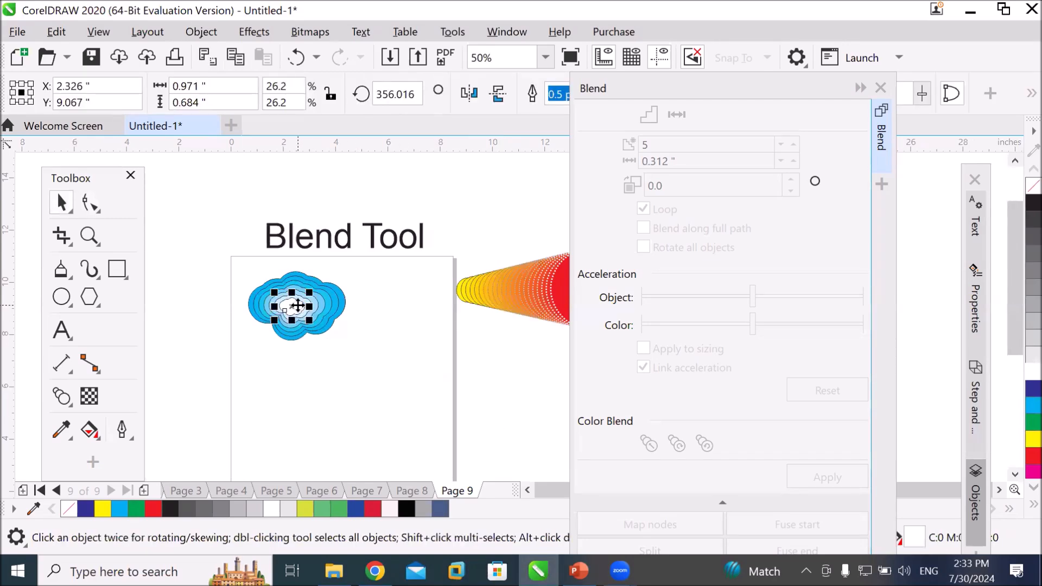
{"action": "left_click", "coordinate": [382, 373]}
{"action": "left_click_drag", "start_coordinate": [235, 269], "coordinate": [346, 424]}
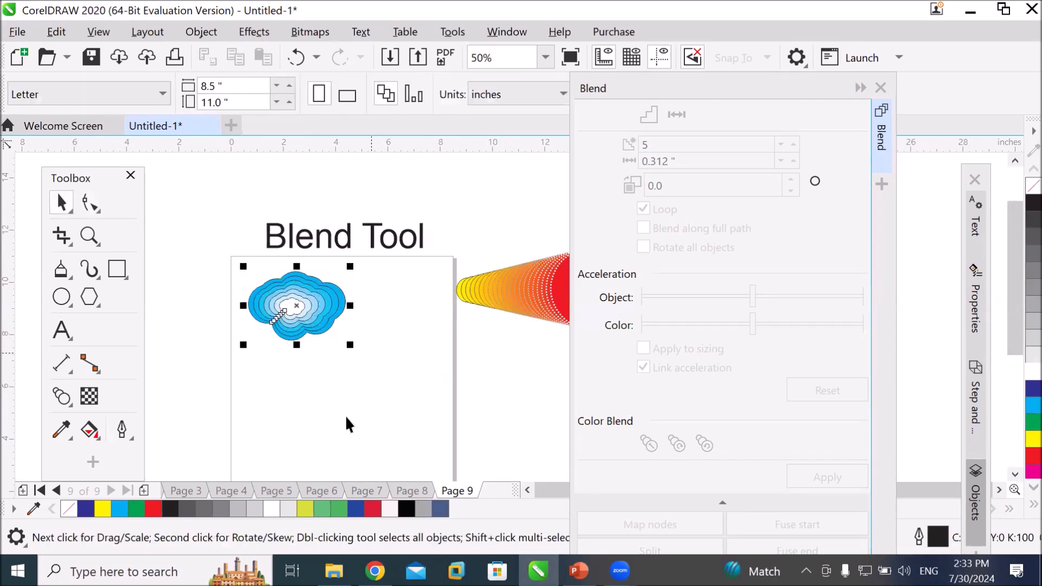
Step: Break the cloud blend apart and move the small white cloud out to the lower right of the blue cloud
{"action": "right_click", "coordinate": [306, 302]}
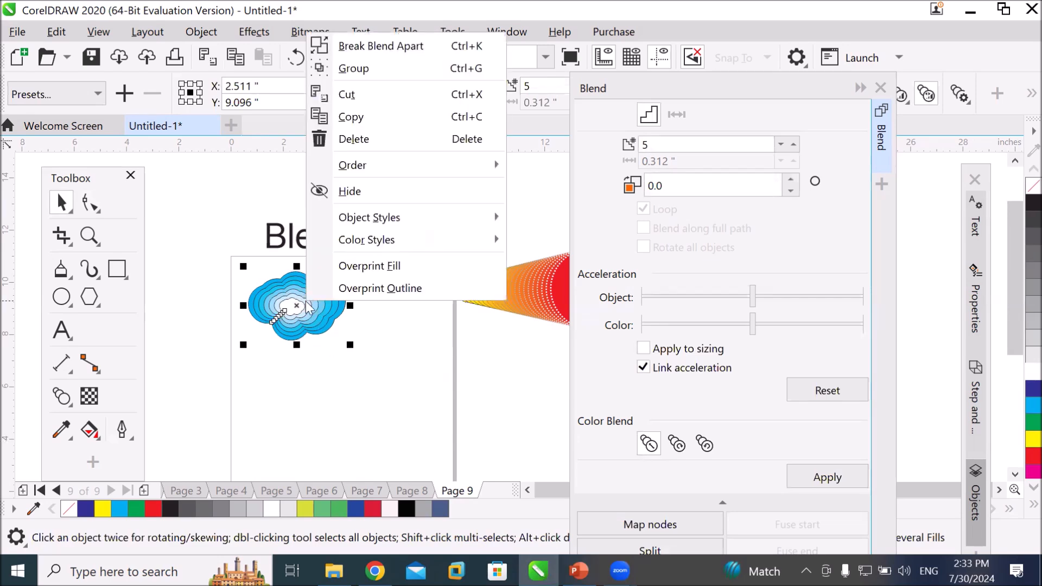
{"action": "left_click", "coordinate": [379, 48]}
{"action": "left_click", "coordinate": [370, 393]}
{"action": "left_click_drag", "start_coordinate": [302, 314], "coordinate": [414, 359]}
Step: Select the group of intermediate clouds and move it down, clear of the large blue cloud
{"action": "left_click", "coordinate": [309, 321]}
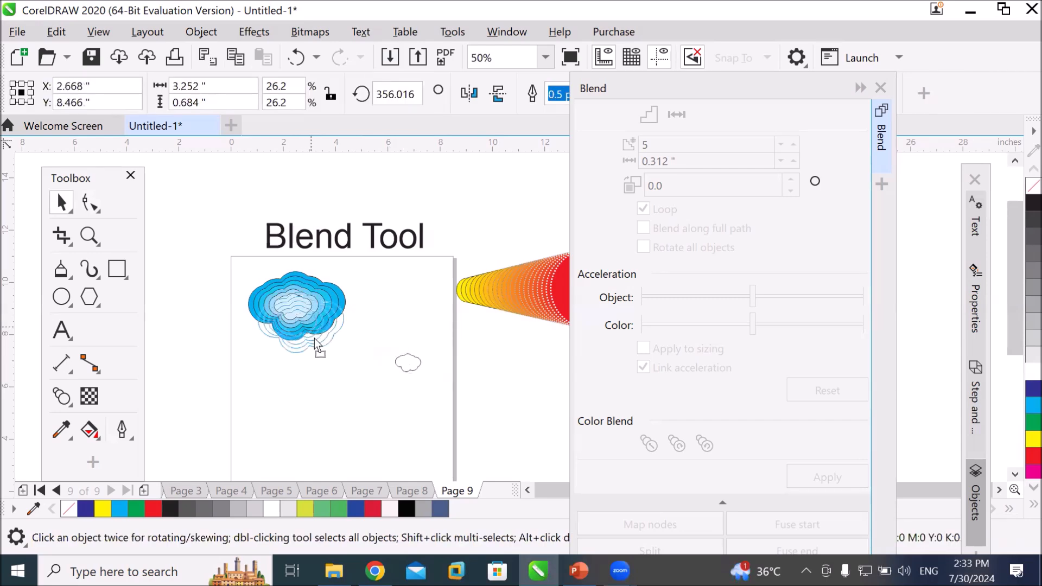
{"action": "left_click_drag", "start_coordinate": [309, 324], "coordinate": [318, 360]}
{"action": "right_click", "coordinate": [317, 360]}
{"action": "left_click", "coordinate": [287, 353]}
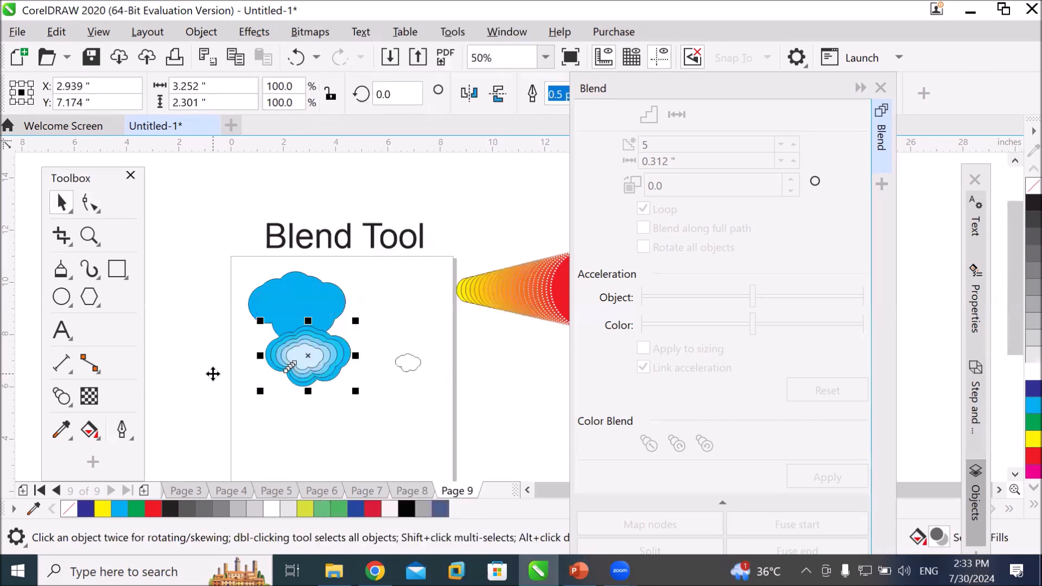
{"action": "left_click_drag", "start_coordinate": [287, 353], "coordinate": [270, 422]}
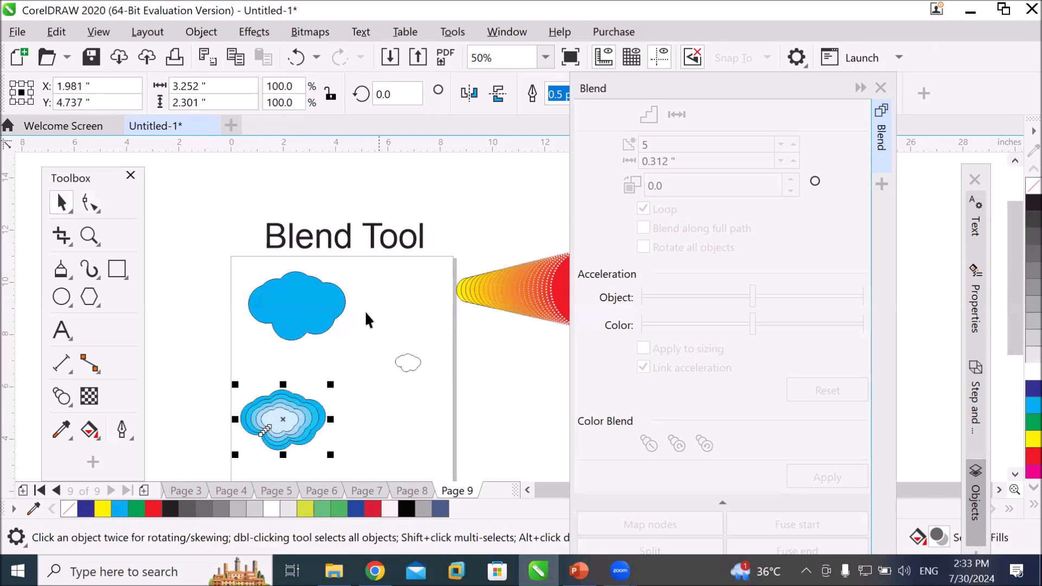
Step: Arrange the large blue cloud and the small white cloud at the page's upper corners, with the intermediate group between and slightly below them
{"action": "left_click_drag", "start_coordinate": [308, 318], "coordinate": [288, 307]}
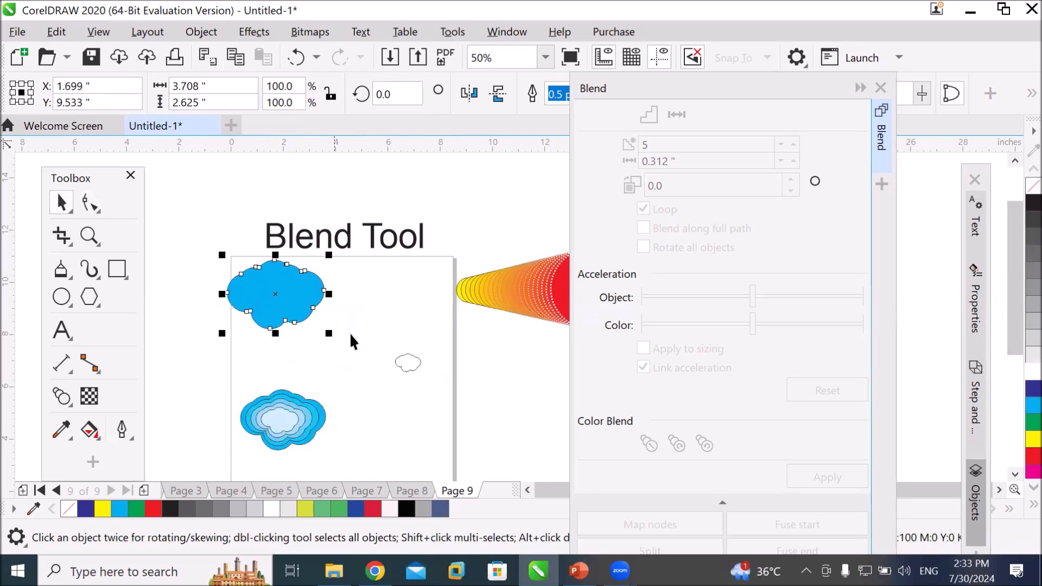
{"action": "left_click_drag", "start_coordinate": [407, 363], "coordinate": [424, 281]}
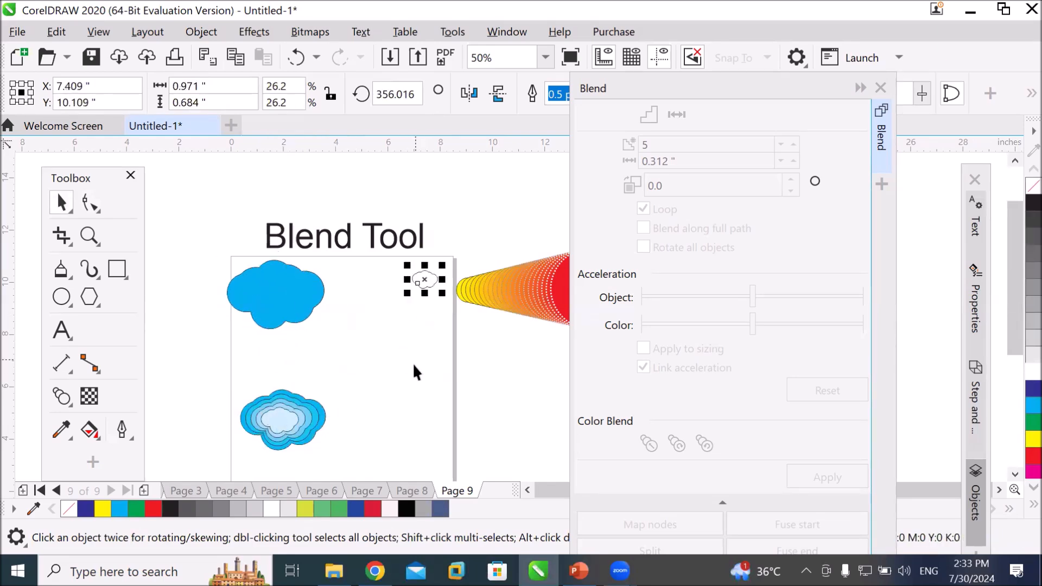
{"action": "left_click_drag", "start_coordinate": [267, 434], "coordinate": [366, 337]}
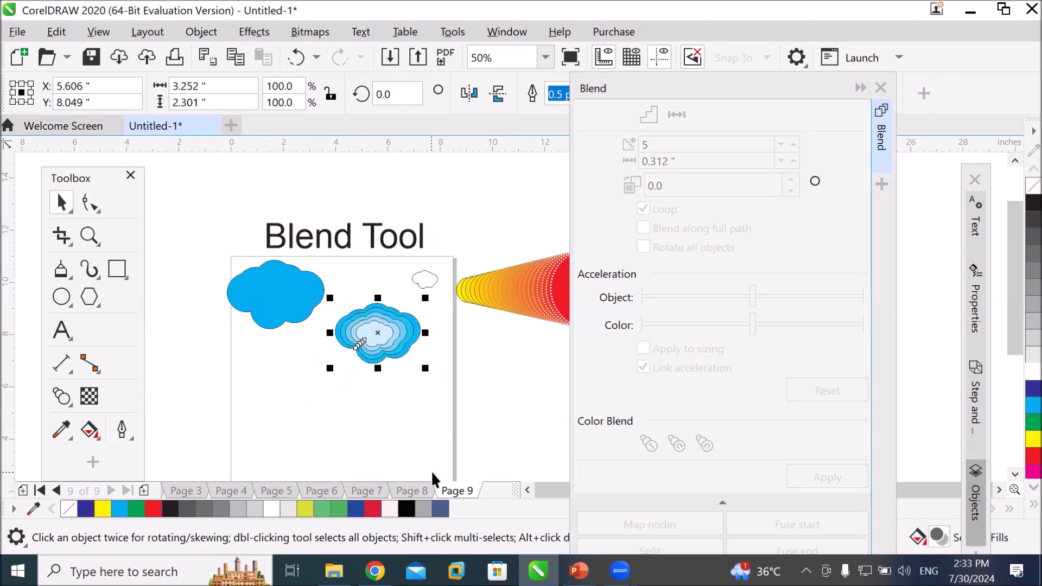
Step: Ungroup all the intermediate clouds and move them apart individually around the page
{"action": "right_click", "coordinate": [386, 340]}
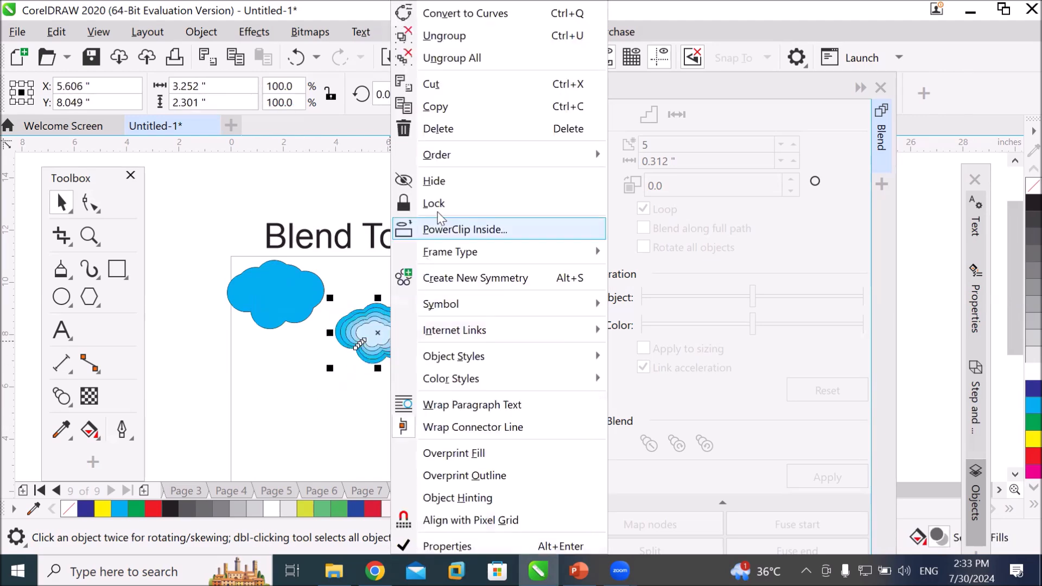
{"action": "left_click", "coordinate": [471, 64]}
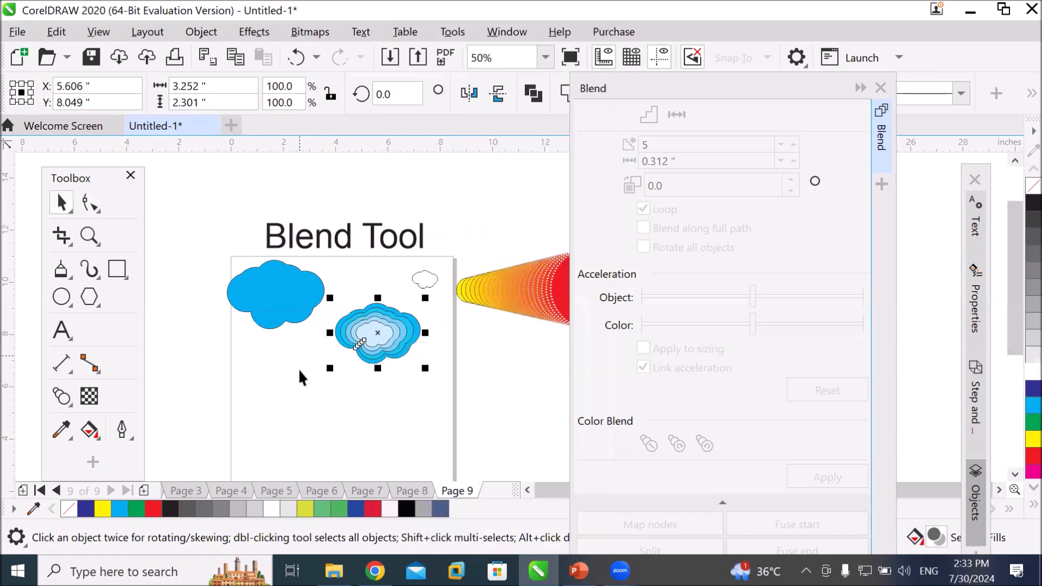
{"action": "left_click_drag", "start_coordinate": [360, 342], "coordinate": [273, 380]}
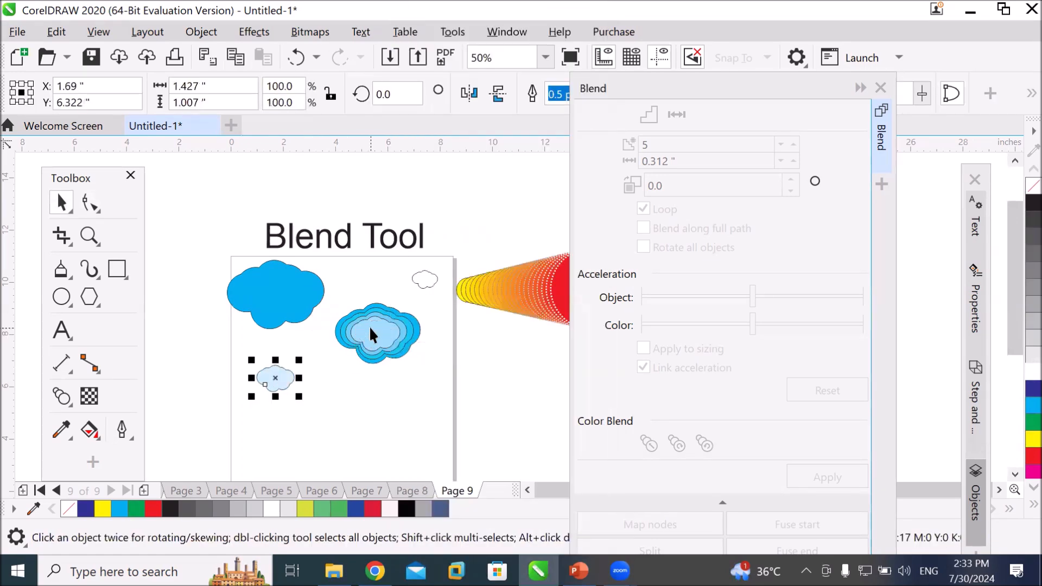
{"action": "left_click_drag", "start_coordinate": [366, 378], "coordinate": [362, 406]}
{"action": "mouse_move", "coordinate": [385, 331]}
{"action": "left_mouse_down"}
{"action": "mouse_move", "coordinate": [450, 398]}
{"action": "mouse_move", "coordinate": [384, 332]}
{"action": "mouse_move", "coordinate": [384, 284]}
{"action": "mouse_move", "coordinate": [319, 374]}
{"action": "mouse_move", "coordinate": [373, 343]}
{"action": "left_mouse_up"}
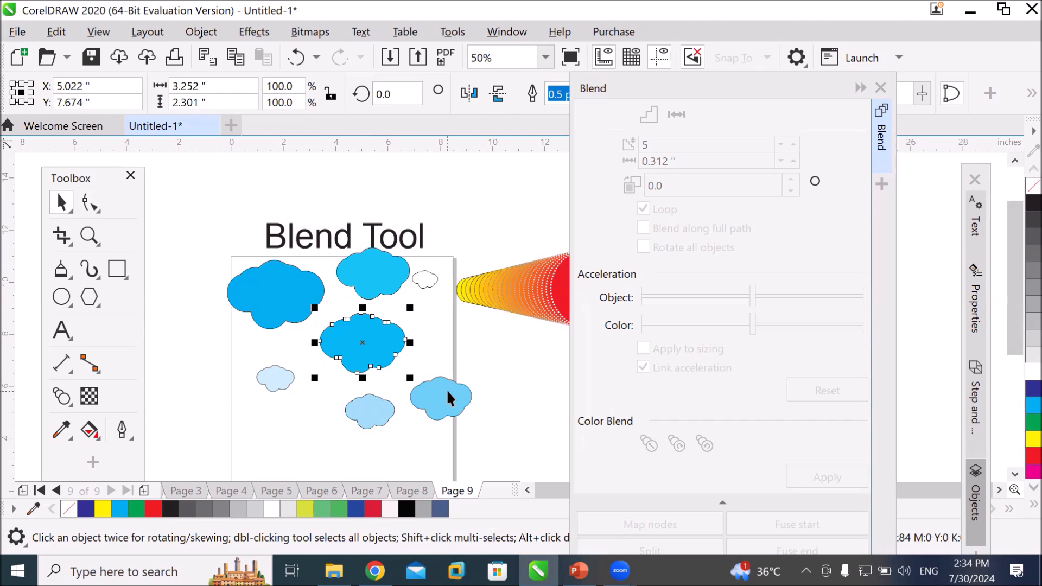
Step: Add a new blank page after Page 9 and bring the whole page into view
{"action": "left_click", "coordinate": [144, 491]}
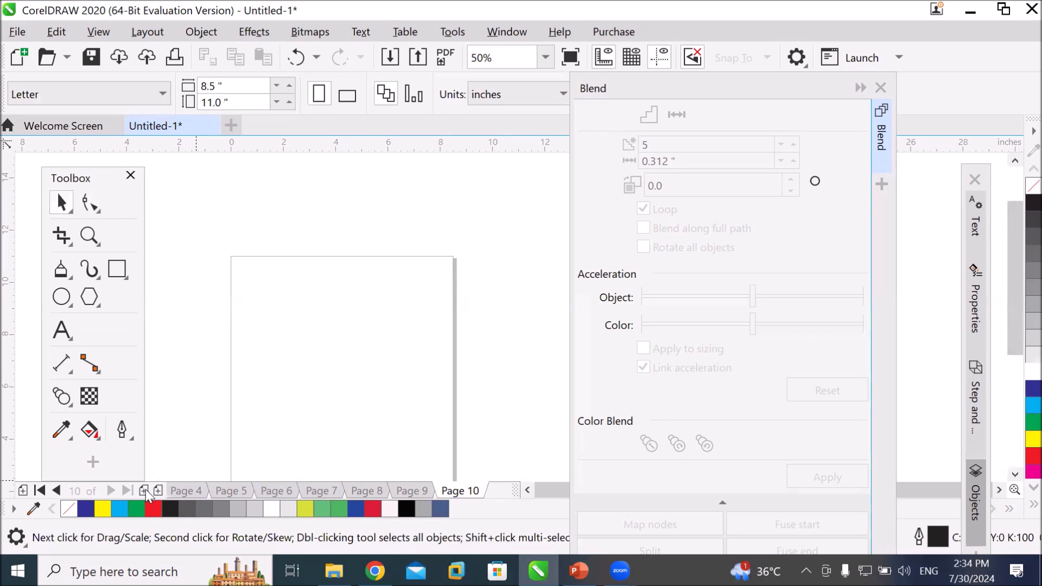
{"action": "left_click", "coordinate": [1013, 474]}
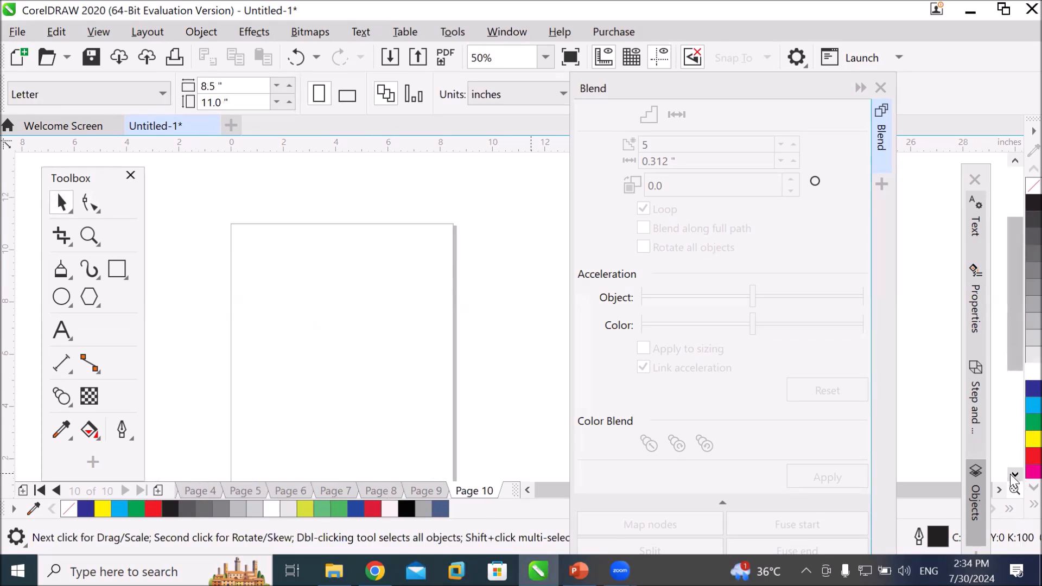
{"action": "left_click", "coordinate": [1010, 474]}
{"action": "left_click", "coordinate": [1011, 474]}
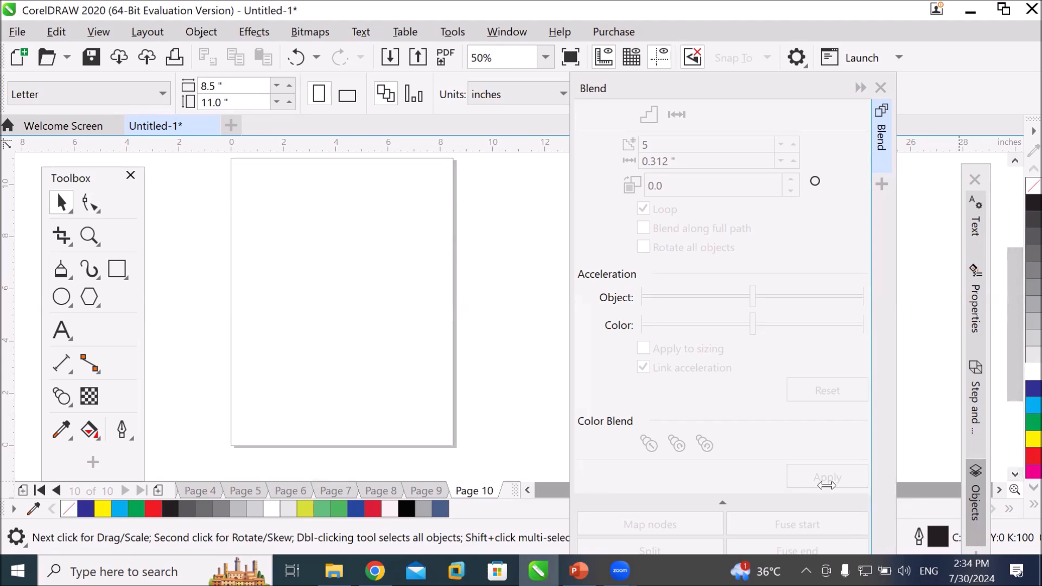
Step: Draw a wavy open B-Spline curve about 8 inches wide and 0.8 inches high across the bottom of Page 10
{"action": "left_click", "coordinate": [61, 369]}
{"action": "left_click", "coordinate": [61, 369]}
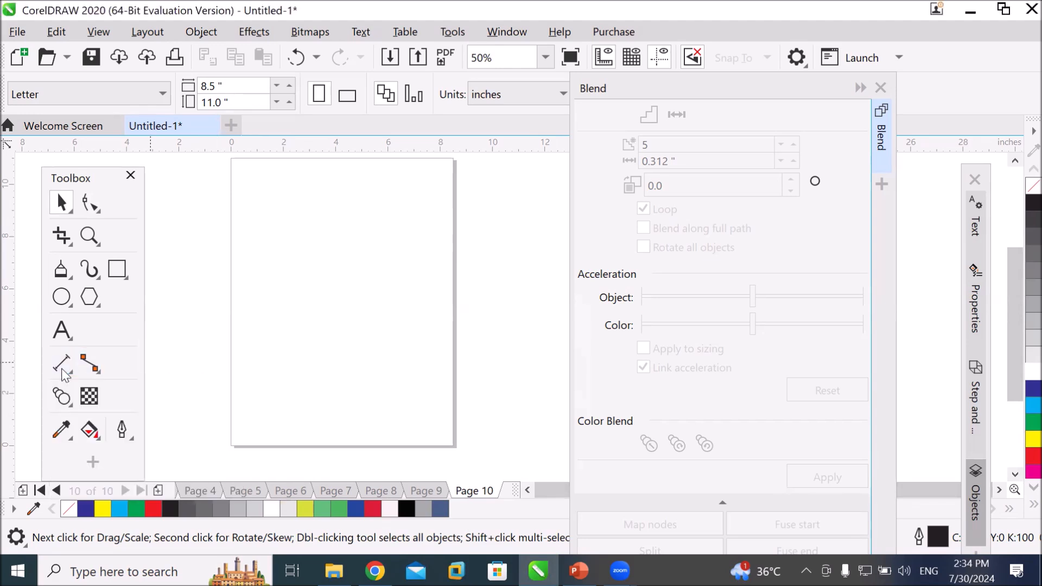
{"action": "left_click", "coordinate": [61, 272]}
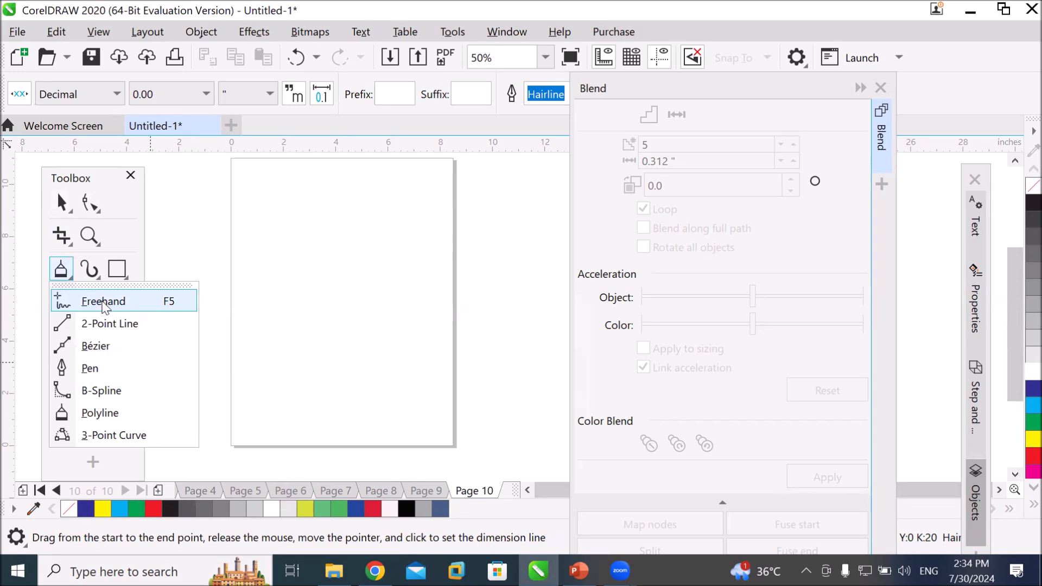
{"action": "left_click", "coordinate": [101, 390]}
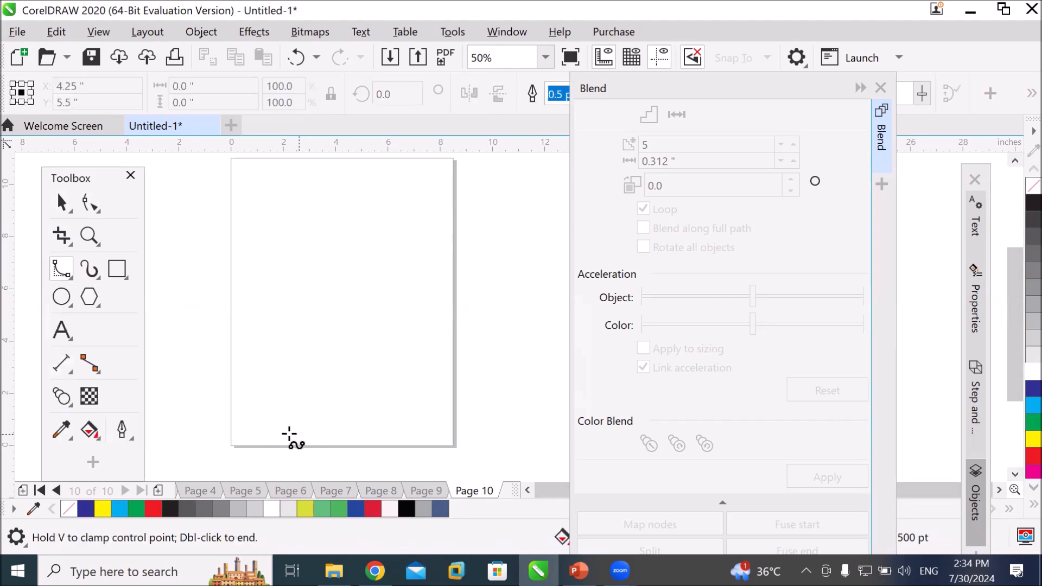
{"action": "left_click", "coordinate": [244, 411]}
{"action": "left_click", "coordinate": [282, 436]}
{"action": "left_click", "coordinate": [310, 409]}
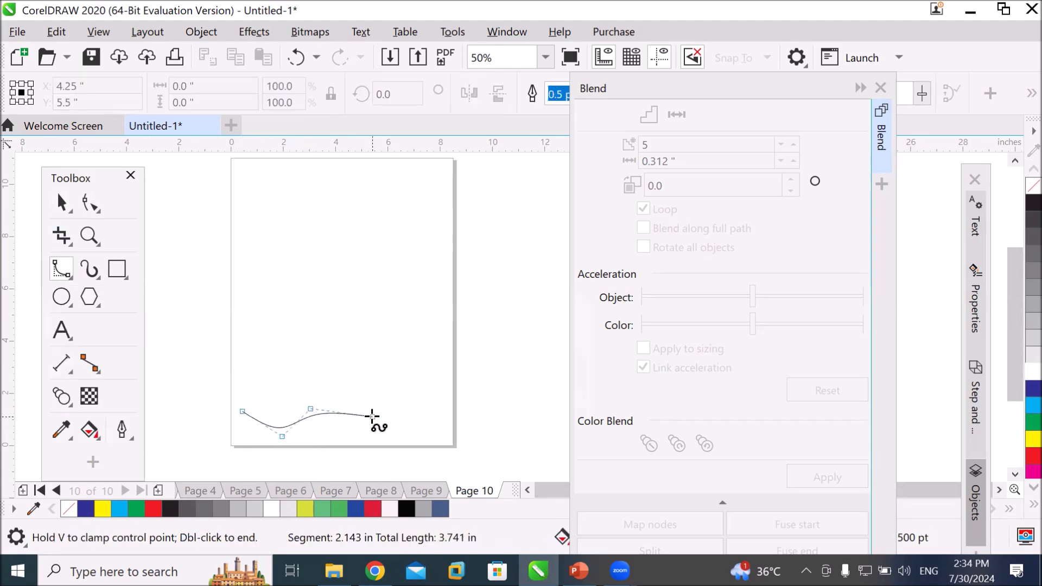
{"action": "left_click", "coordinate": [354, 431]}
{"action": "left_click", "coordinate": [383, 415]}
{"action": "left_click", "coordinate": [406, 429]}
{"action": "left_click", "coordinate": [429, 414]}
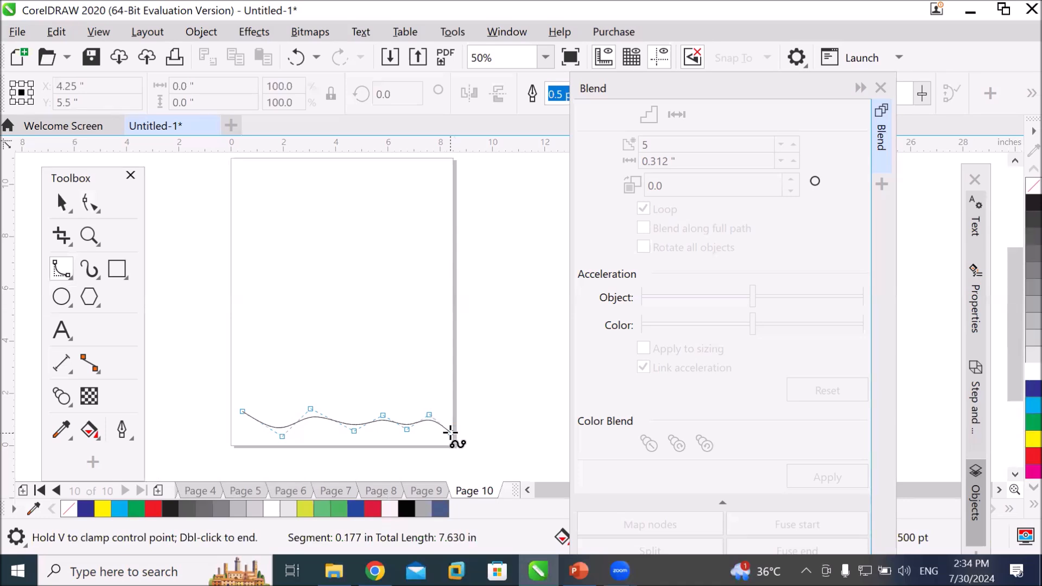
{"action": "double_click", "coordinate": [452, 433]}
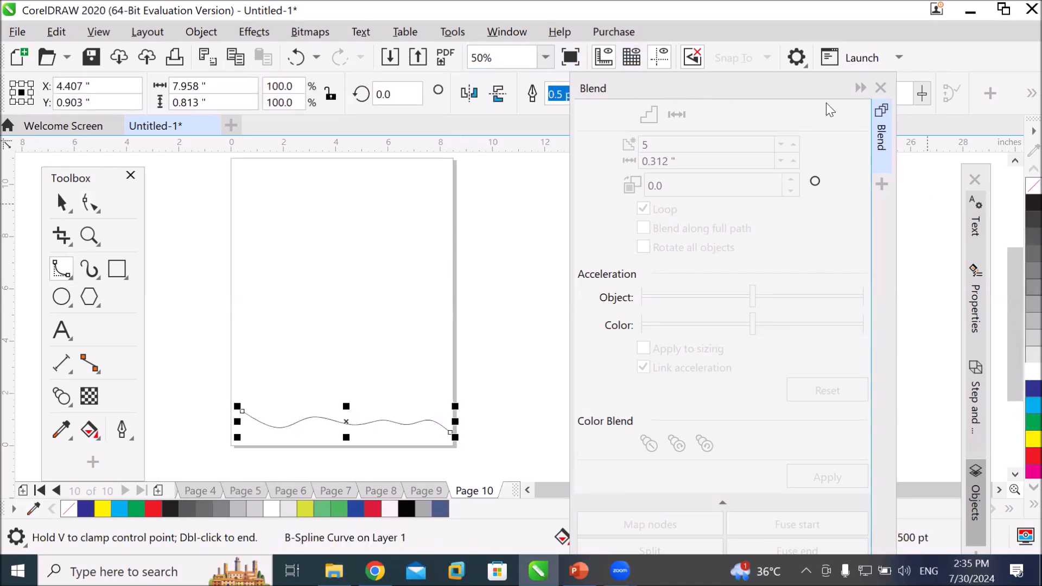
Step: Try an 8.0 pt outline width on the wavy curve and settle on 4.0 pt
{"action": "left_click", "coordinate": [861, 88]}
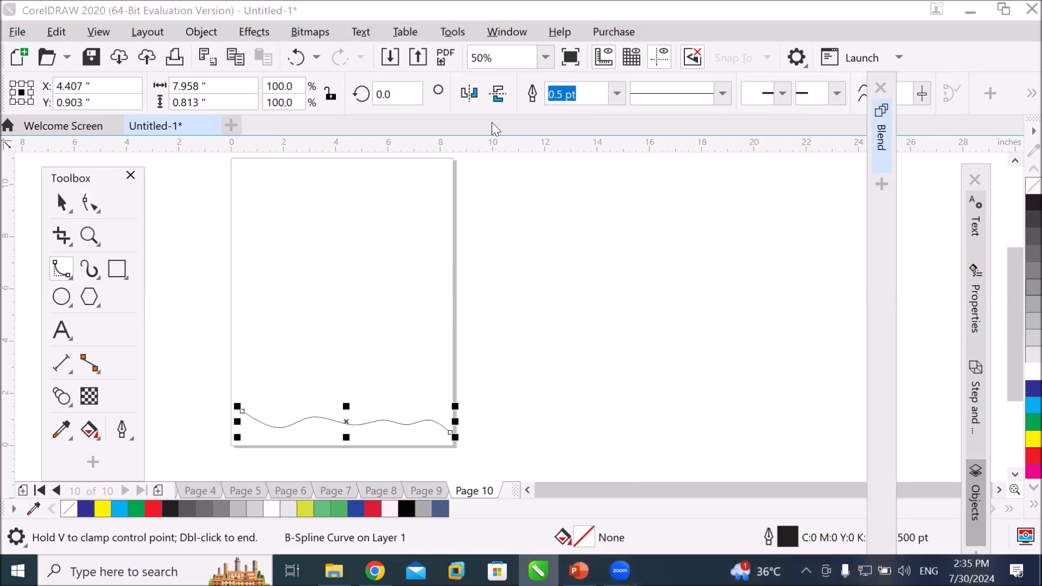
{"action": "left_click", "coordinate": [617, 94]}
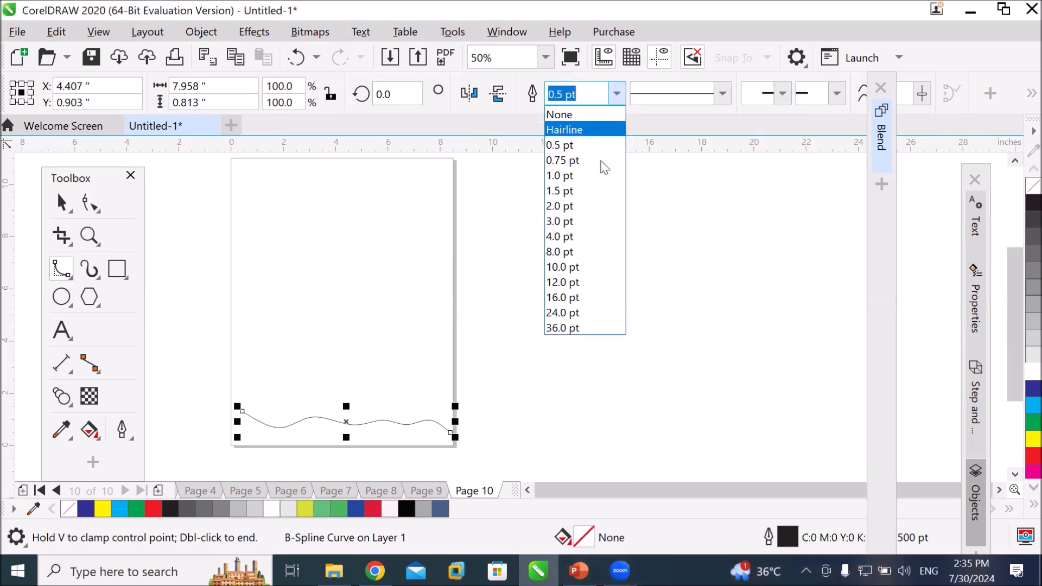
{"action": "left_click", "coordinate": [583, 251]}
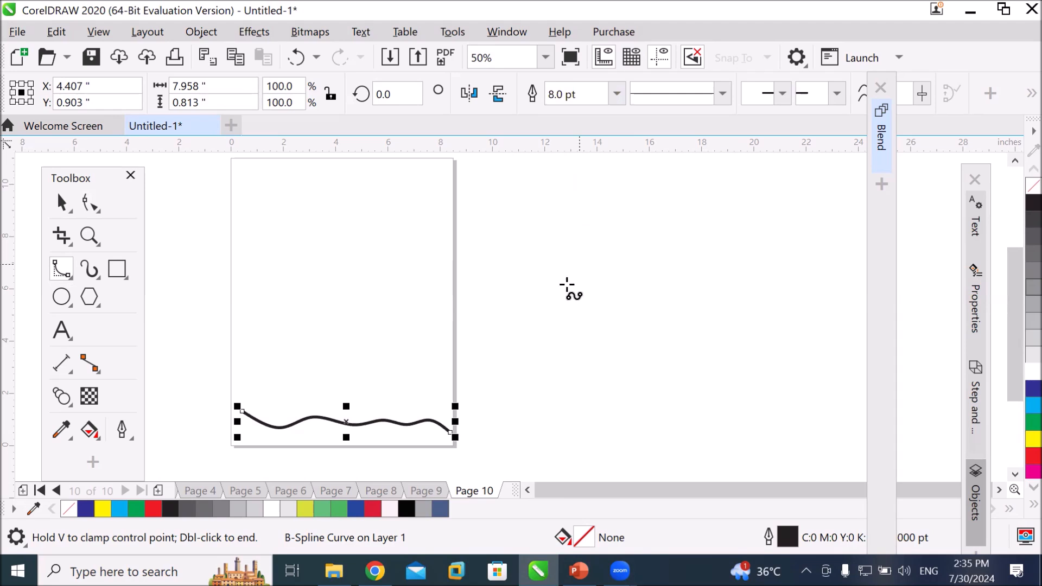
{"action": "left_click", "coordinate": [616, 94]}
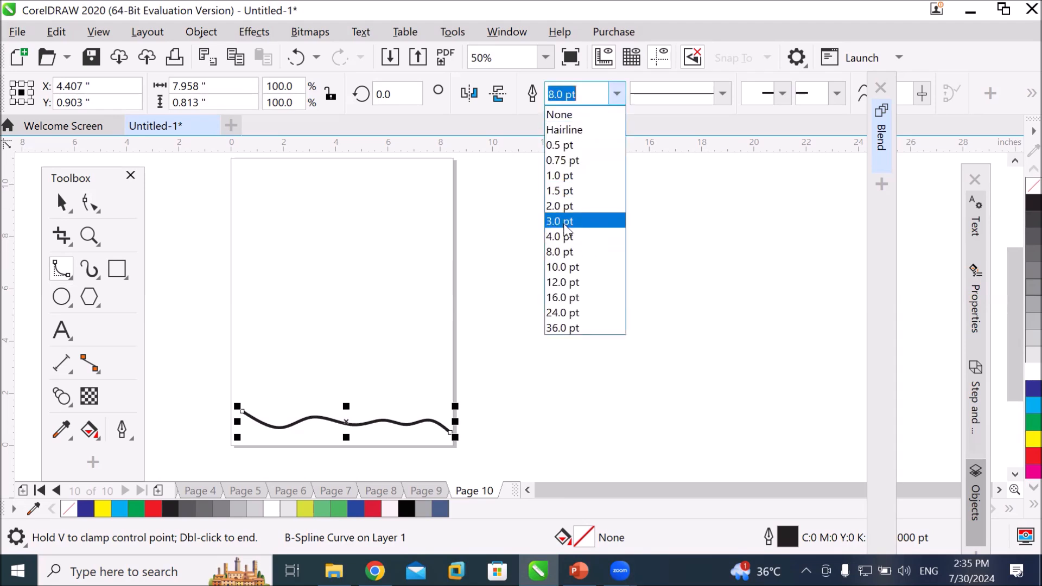
{"action": "left_click", "coordinate": [567, 236]}
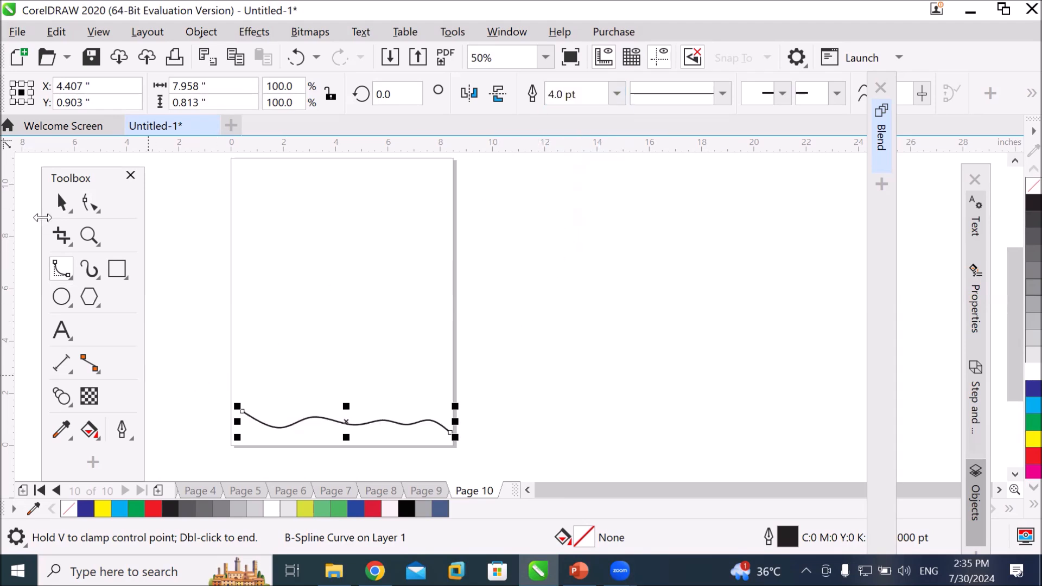
Step: Place a copy of the wavy curve near the top of the page and mirror the copy vertically
{"action": "left_click", "coordinate": [61, 203]}
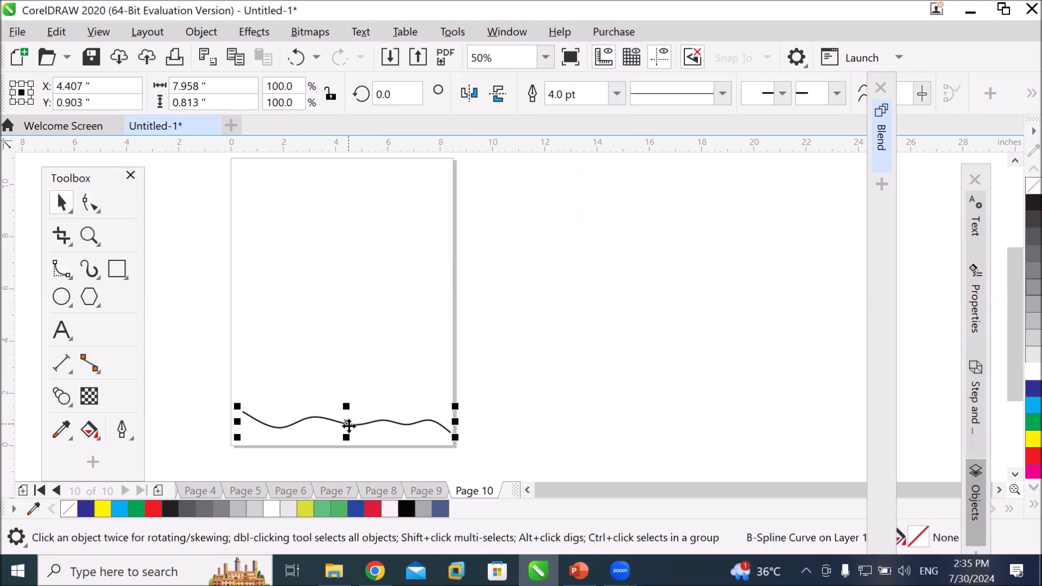
{"action": "mouse_move", "coordinate": [350, 424]}
{"action": "left_mouse_down"}
{"action": "mouse_move", "coordinate": [374, 252]}
{"action": "mouse_move", "coordinate": [348, 190]}
{"action": "mouse_move", "coordinate": [359, 186]}
{"action": "left_mouse_up"}
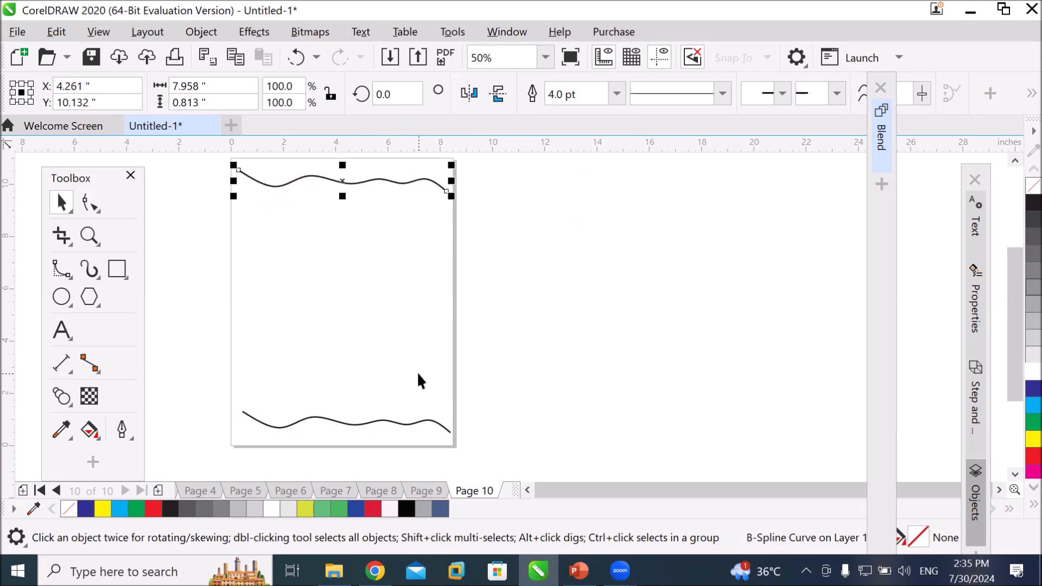
{"action": "left_click", "coordinate": [497, 93]}
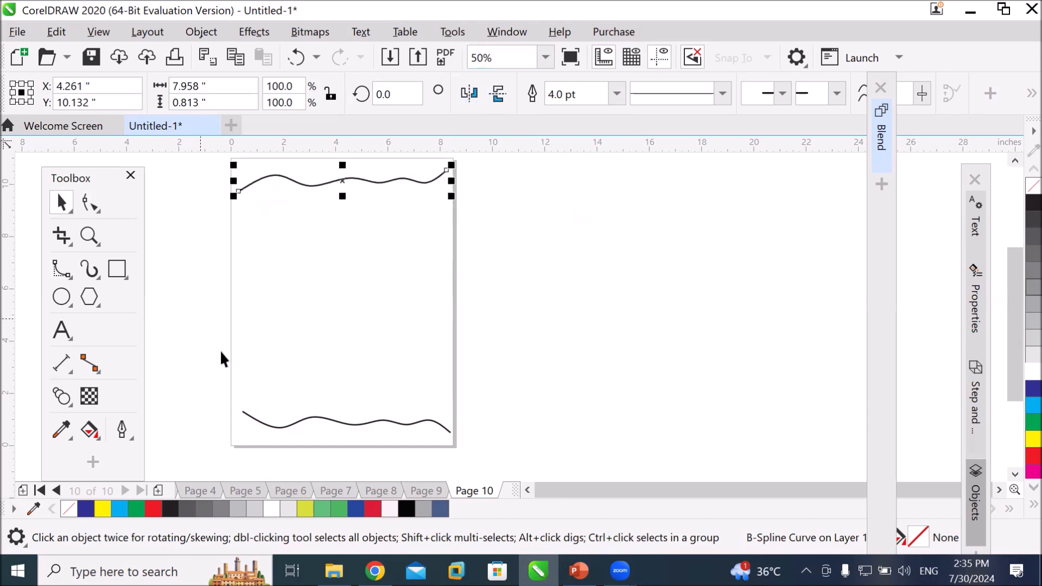
Step: Select both wavy curves and blend them with 10 steps
{"action": "left_click_drag", "start_coordinate": [183, 157], "coordinate": [385, 362]}
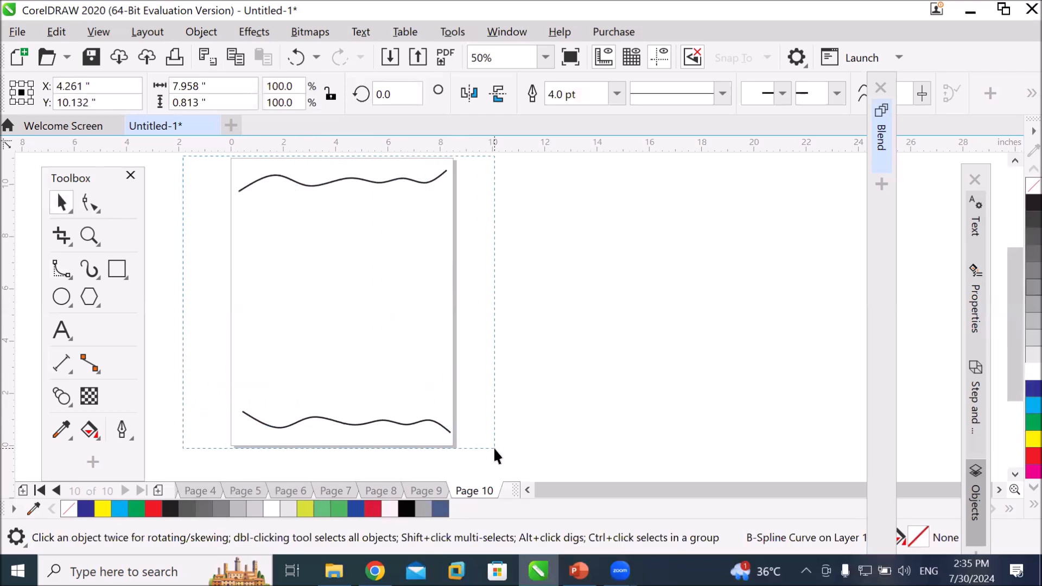
{"action": "left_click_drag", "start_coordinate": [495, 450], "coordinate": [495, 451]}
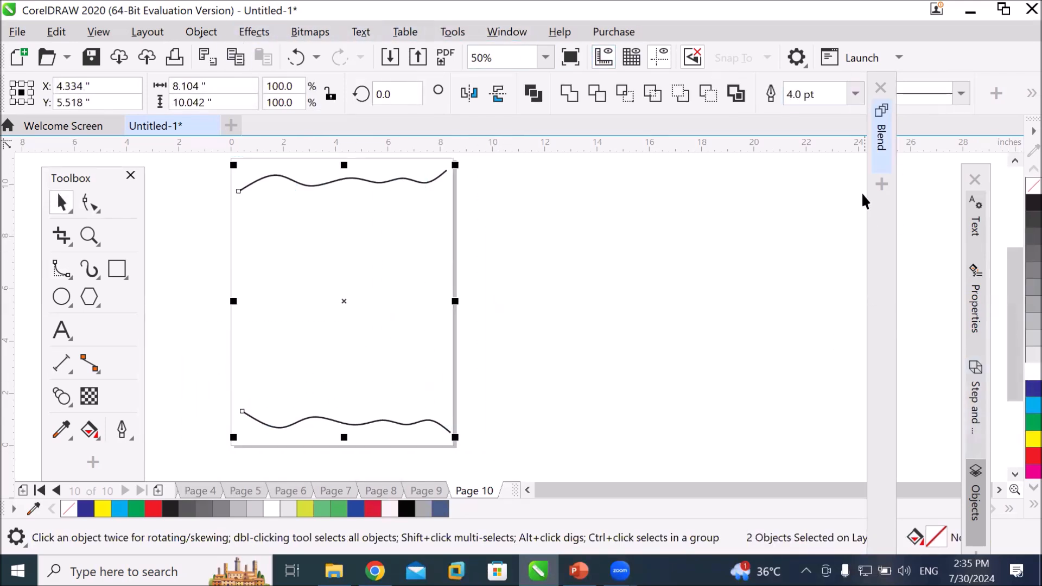
{"action": "left_click", "coordinate": [880, 154]}
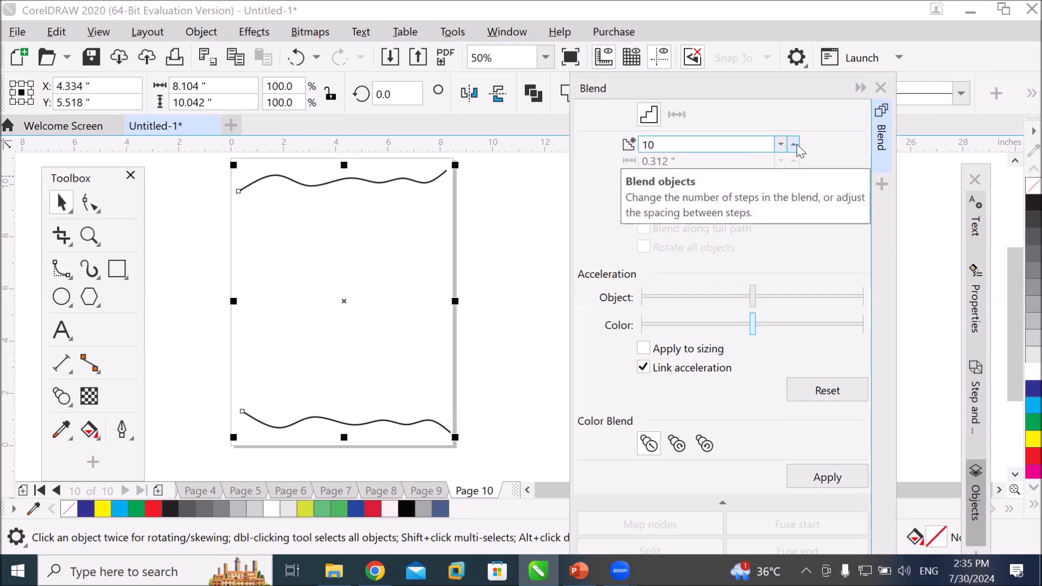
{"action": "left_click", "coordinate": [827, 477]}
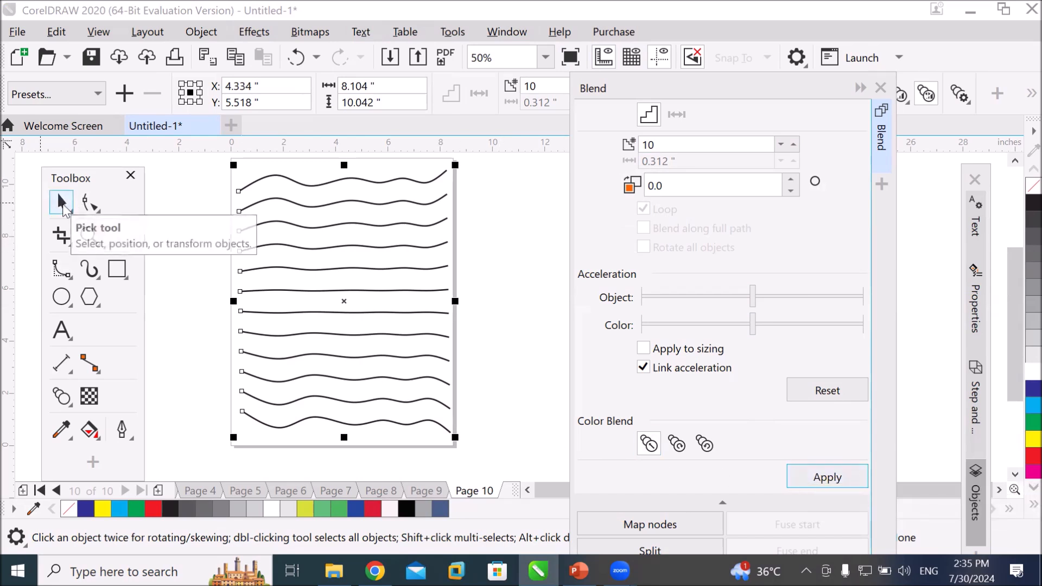
Step: Reselect the complete wavy-line blend and change its outline color to white
{"action": "left_click", "coordinate": [177, 398]}
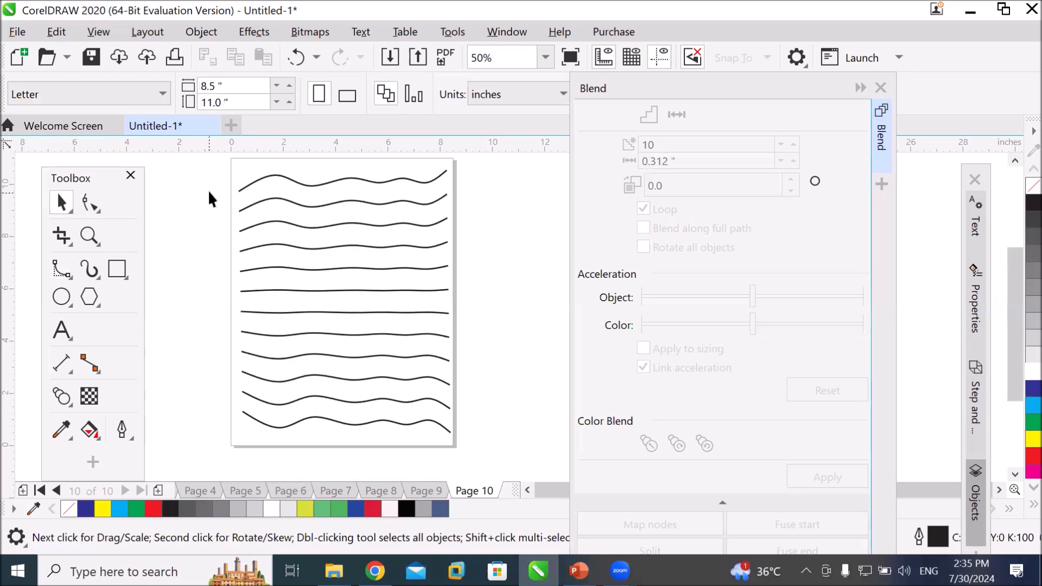
{"action": "left_click_drag", "start_coordinate": [218, 162], "coordinate": [502, 467]}
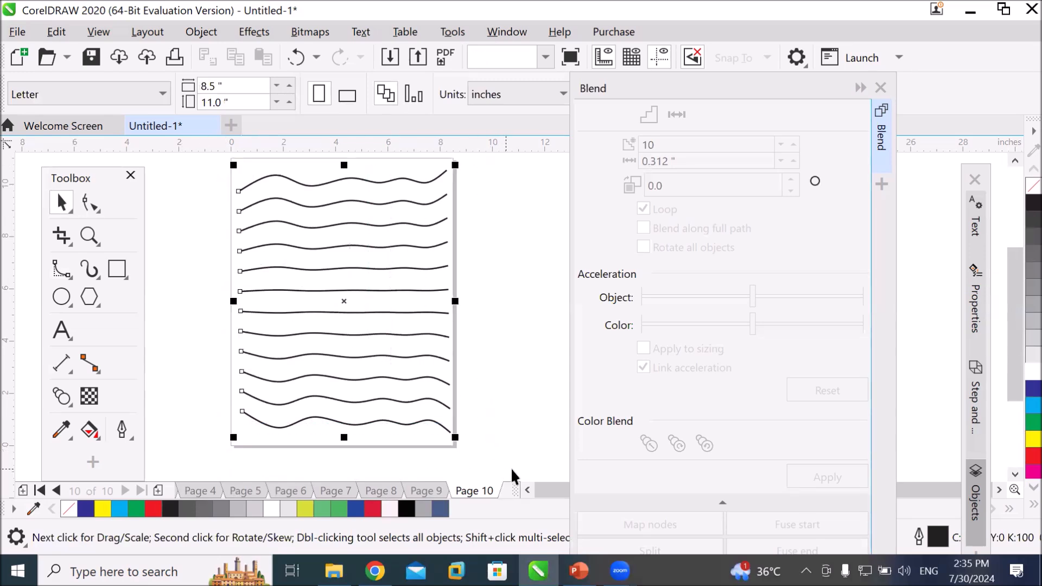
{"action": "right_click", "coordinate": [1020, 374]}
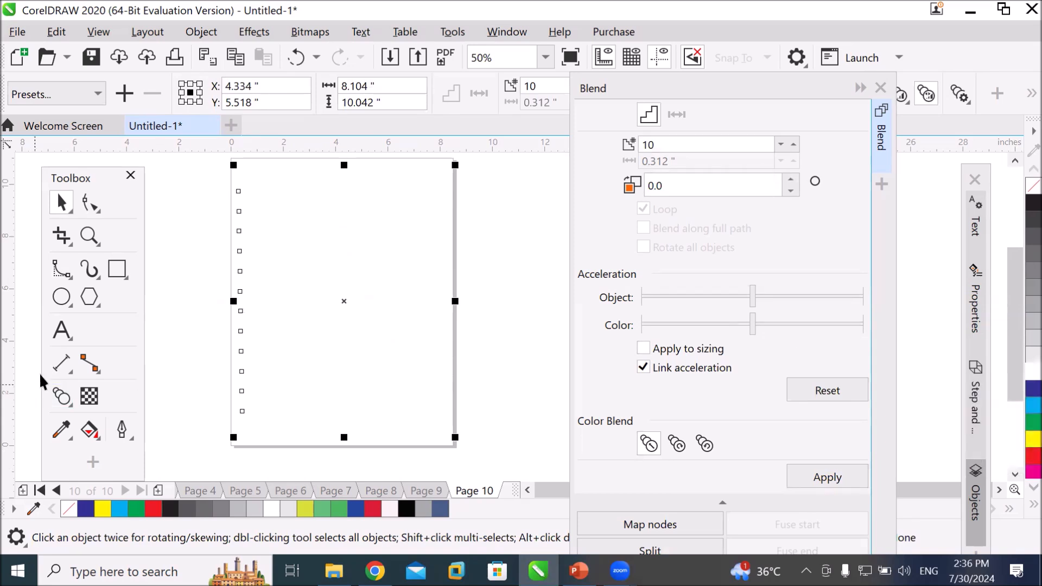
Step: Add a page-sized rectangle behind the white wavy-line blend and fill it with black
{"action": "double_click", "coordinate": [124, 270]}
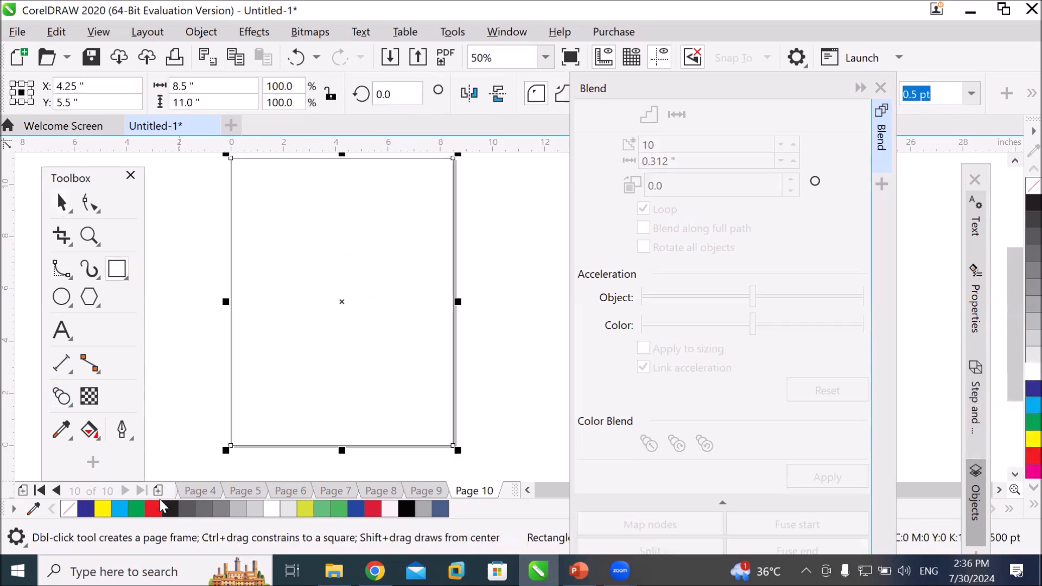
{"action": "left_click", "coordinate": [169, 510]}
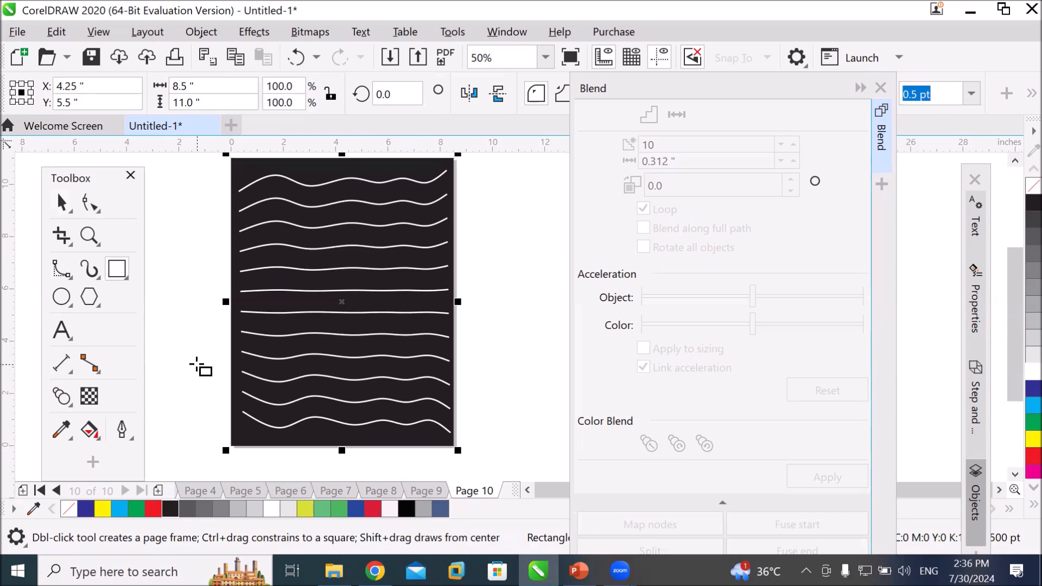
{"action": "left_click", "coordinate": [63, 211]}
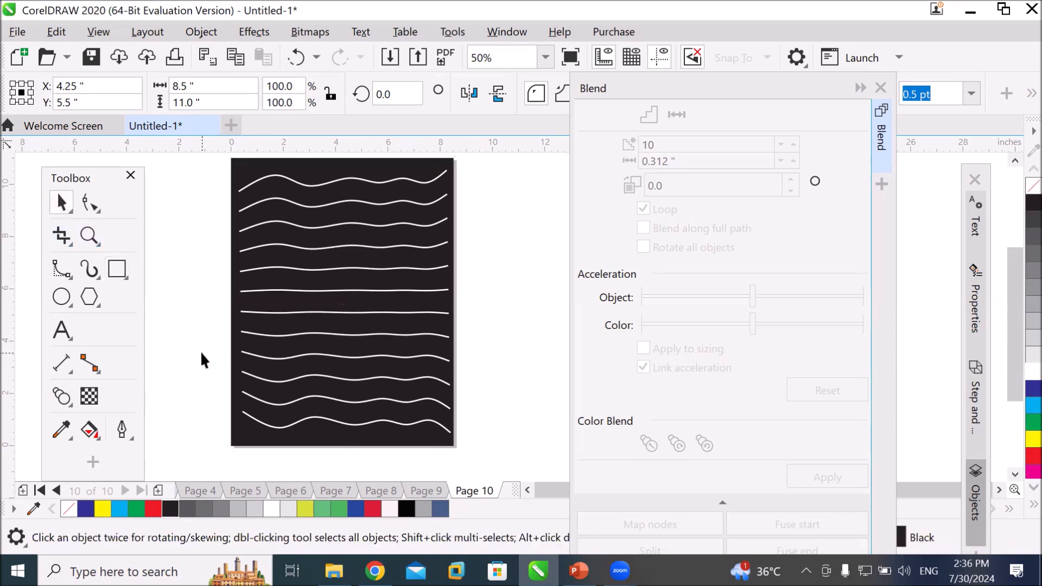
{"action": "left_click", "coordinate": [316, 462]}
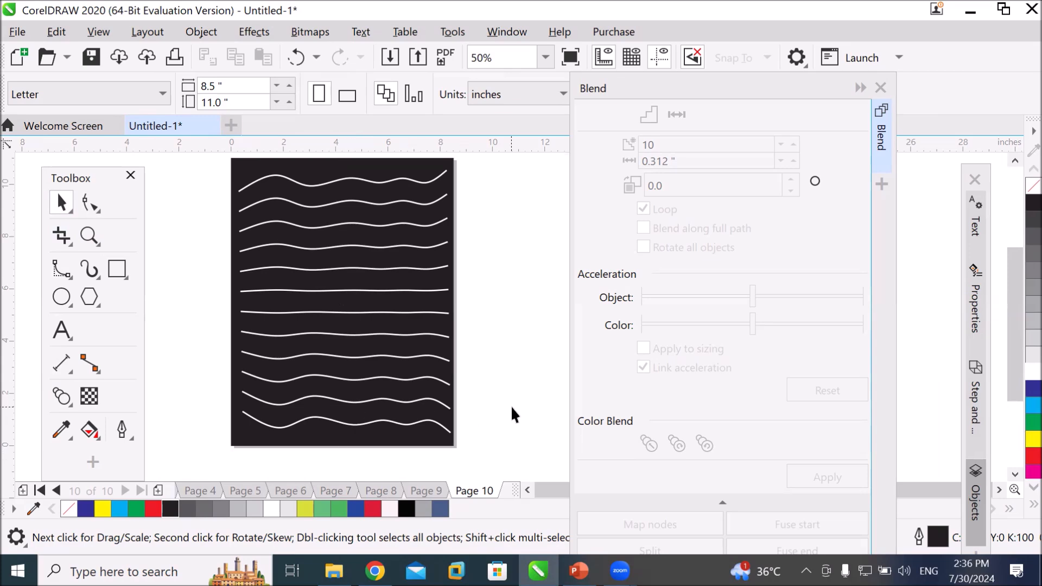
{"action": "left_click", "coordinate": [423, 400]}
{"action": "left_click", "coordinate": [481, 424]}
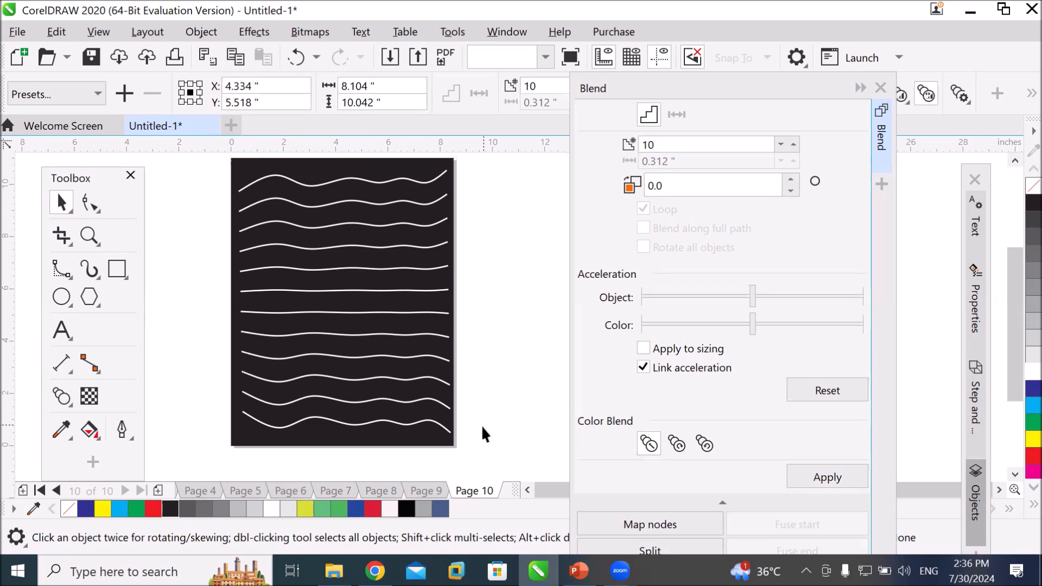
Step: Try rotating the lowest wavy line of the blend by about 28 degrees and turn it back to nearly level
{"action": "left_click", "coordinate": [409, 428]}
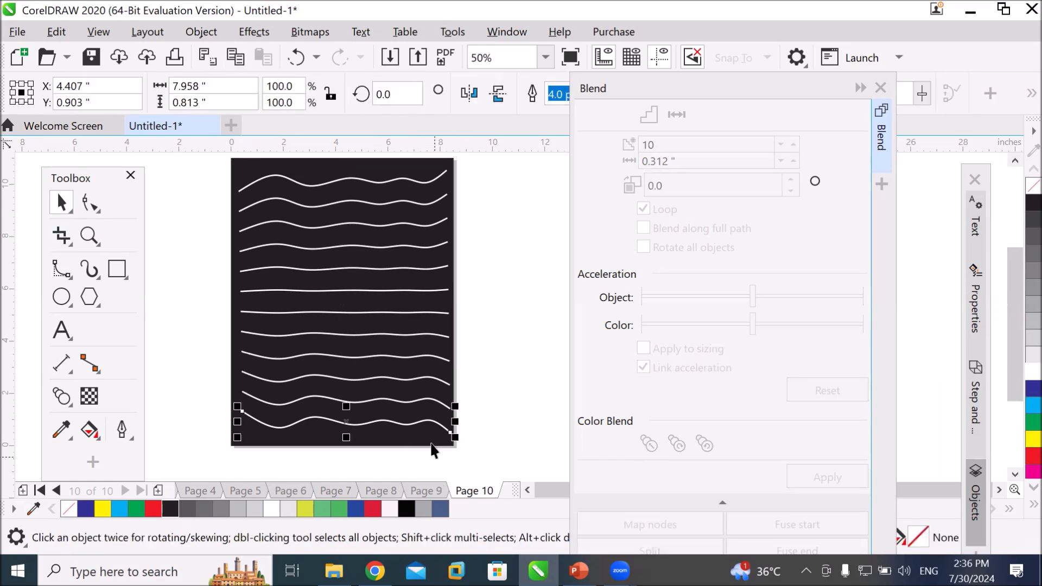
{"action": "left_click", "coordinate": [424, 425]}
{"action": "left_click_drag", "start_coordinate": [455, 405], "coordinate": [465, 331]}
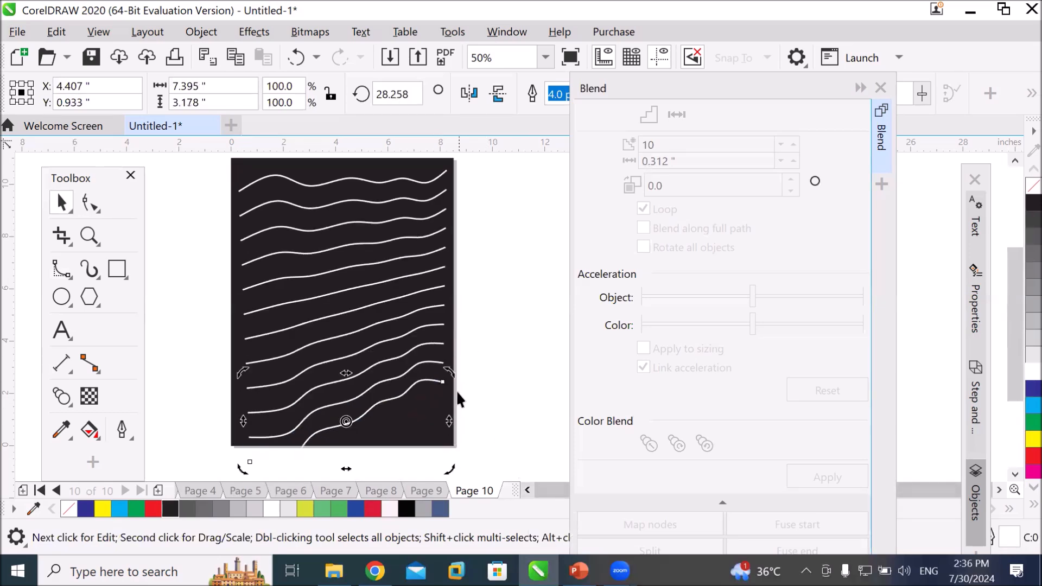
{"action": "left_click_drag", "start_coordinate": [451, 367], "coordinate": [483, 464]}
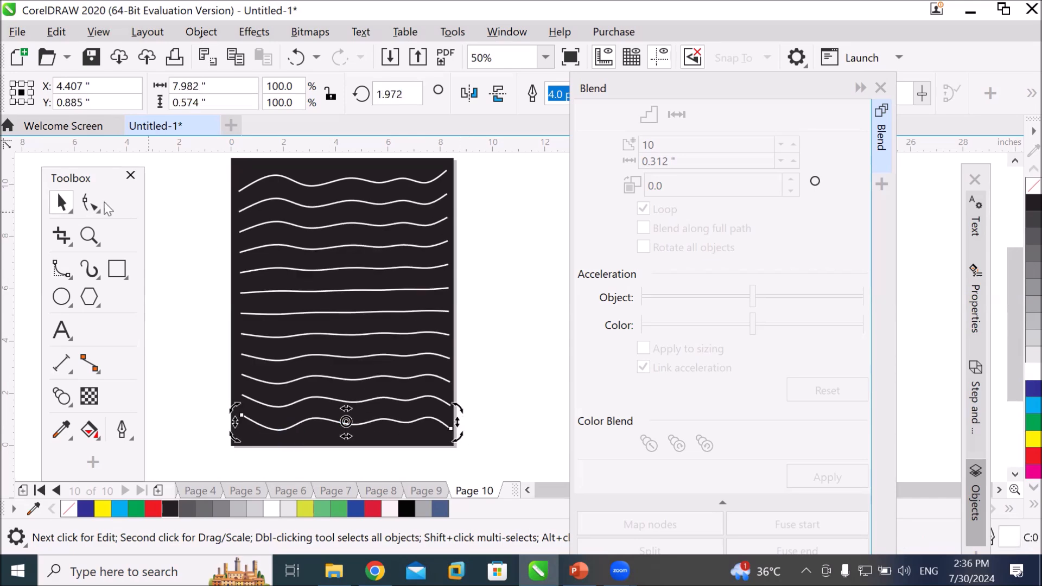
Step: Reshape the blend's lowest curve by moving its end nodes to the page's bottom corners and raising its three crests
{"action": "left_click", "coordinate": [89, 202]}
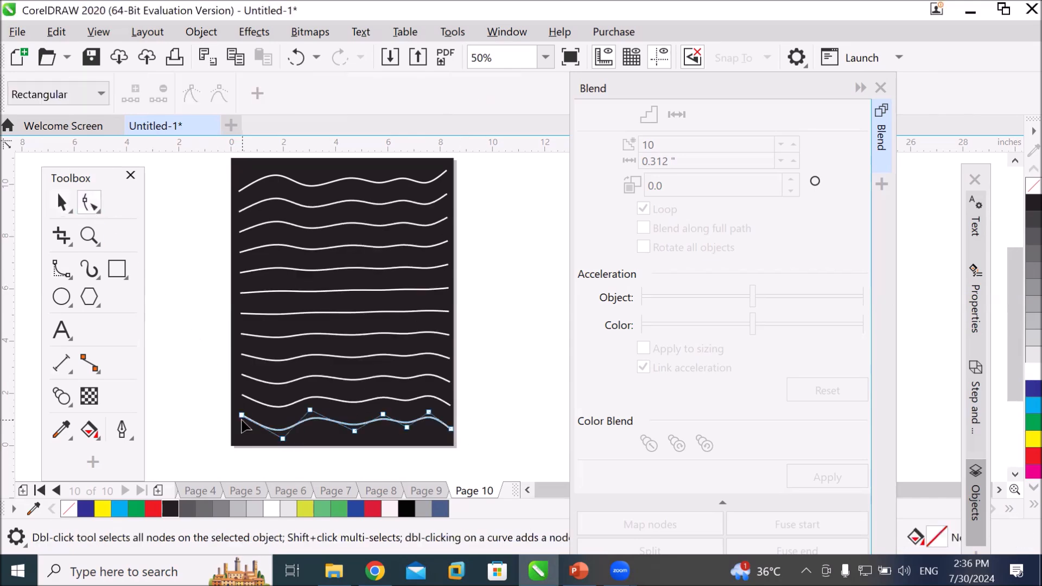
{"action": "left_click_drag", "start_coordinate": [242, 416], "coordinate": [234, 442]}
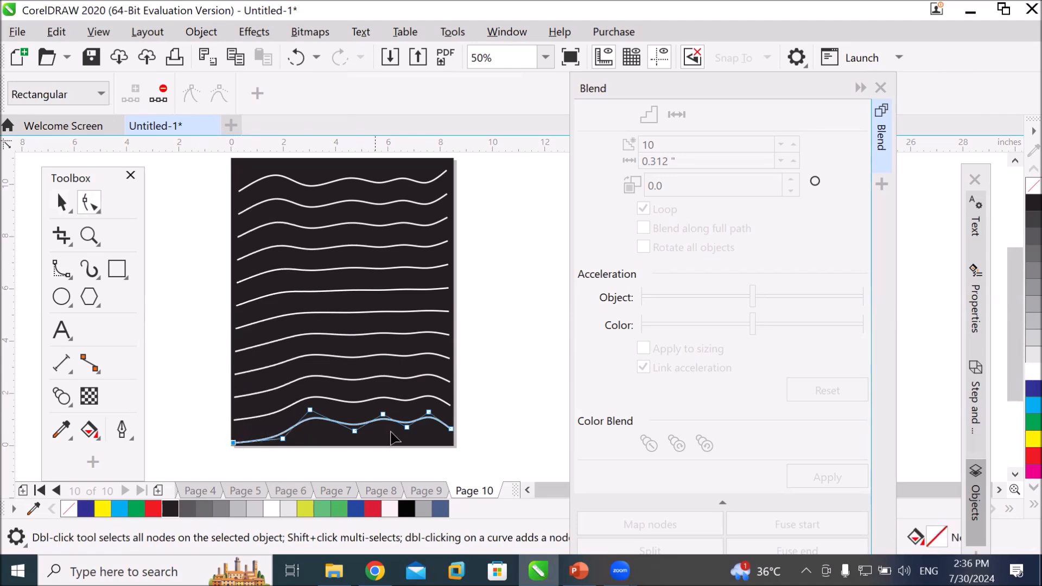
{"action": "left_click_drag", "start_coordinate": [451, 429], "coordinate": [451, 441]}
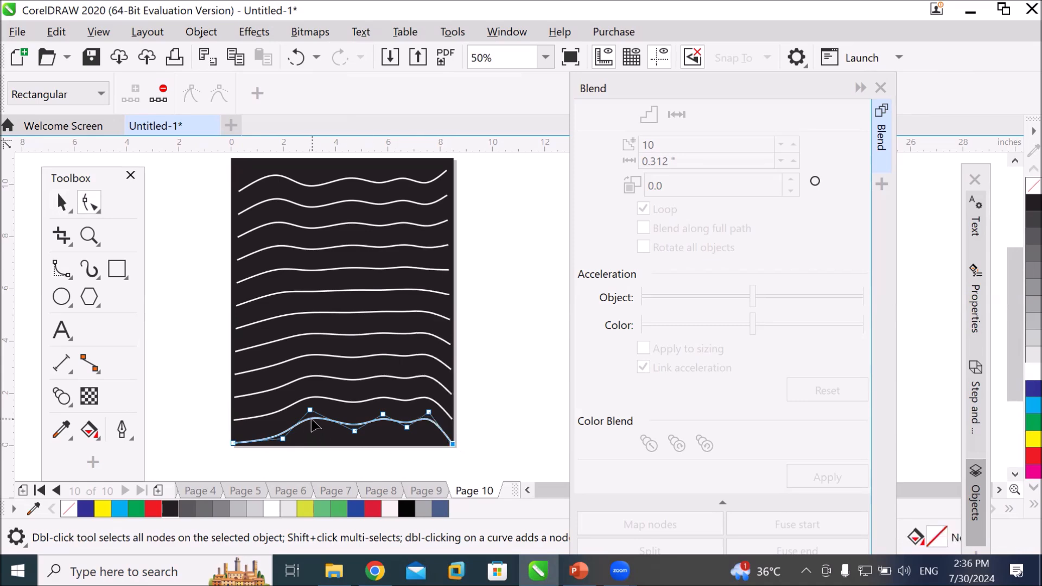
{"action": "left_click_drag", "start_coordinate": [311, 410], "coordinate": [290, 384]}
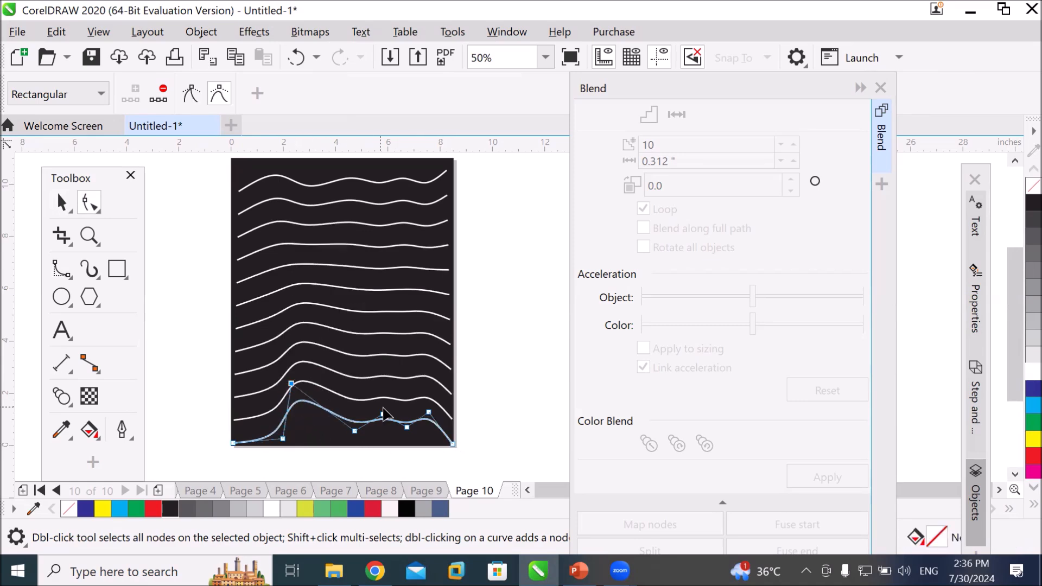
{"action": "left_click_drag", "start_coordinate": [383, 415], "coordinate": [375, 373]}
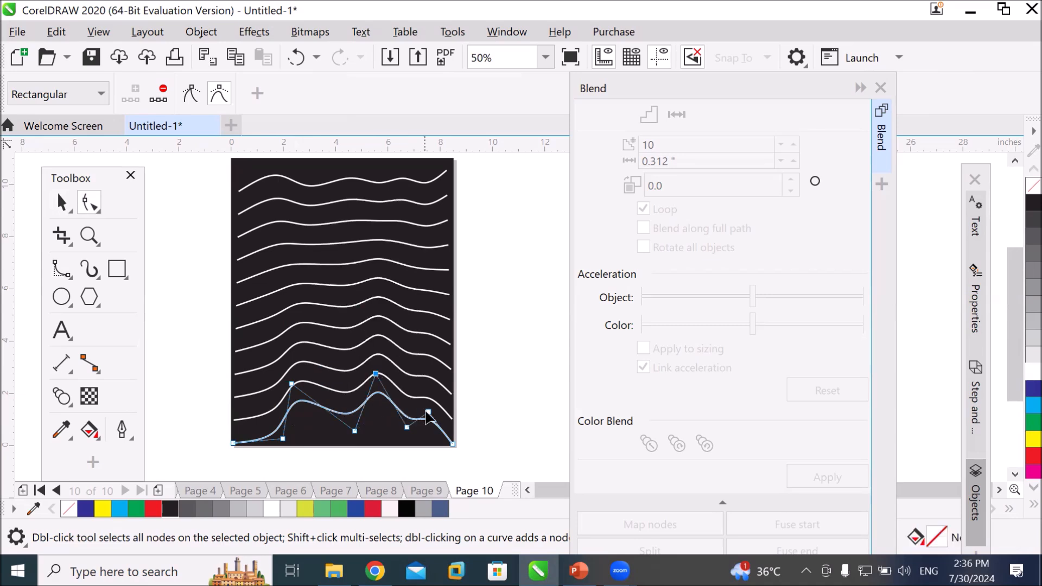
{"action": "left_click_drag", "start_coordinate": [428, 413], "coordinate": [439, 366]}
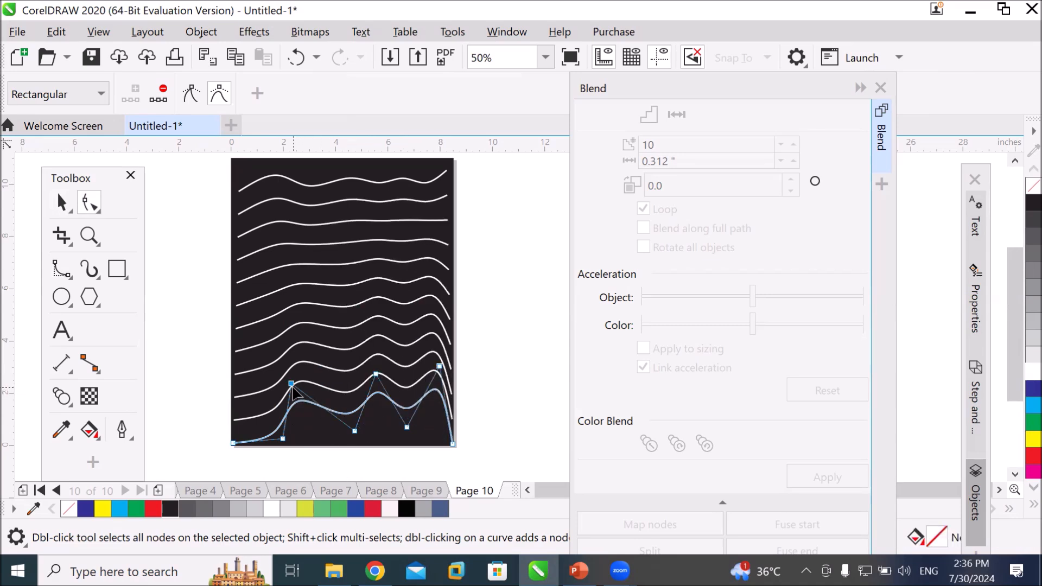
{"action": "left_click_drag", "start_coordinate": [291, 384], "coordinate": [263, 376]}
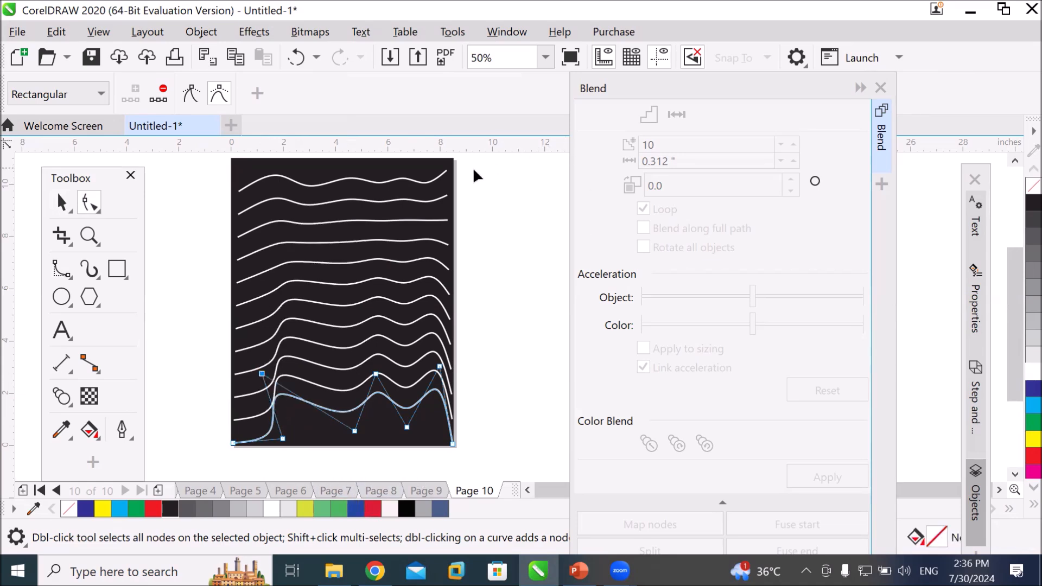
Step: Reshape the blend's uppermost curve by moving its ends to the page's top corners and deepening its three troughs
{"action": "left_click", "coordinate": [449, 172]}
{"action": "left_click_drag", "start_coordinate": [447, 171], "coordinate": [455, 160]}
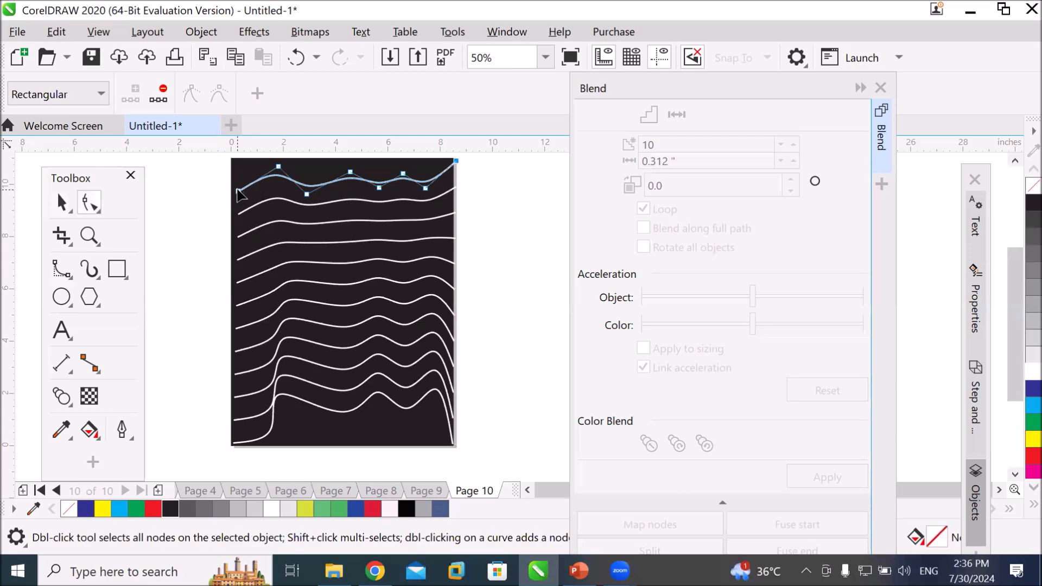
{"action": "left_click_drag", "start_coordinate": [237, 189], "coordinate": [258, 225]}
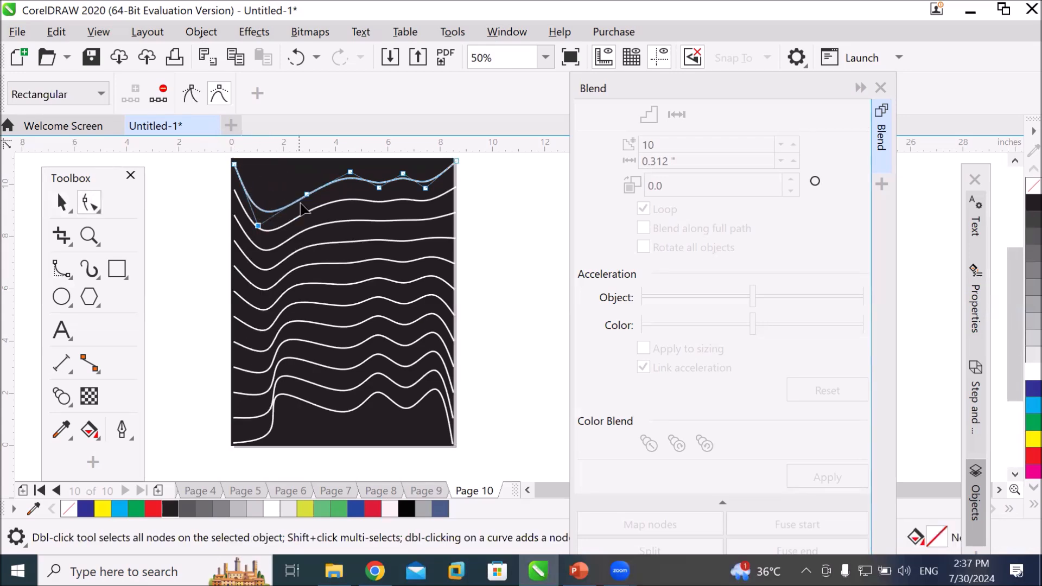
{"action": "left_click_drag", "start_coordinate": [379, 188], "coordinate": [381, 243]}
{"action": "left_click_drag", "start_coordinate": [425, 188], "coordinate": [437, 237]}
{"action": "left_click", "coordinate": [61, 203]}
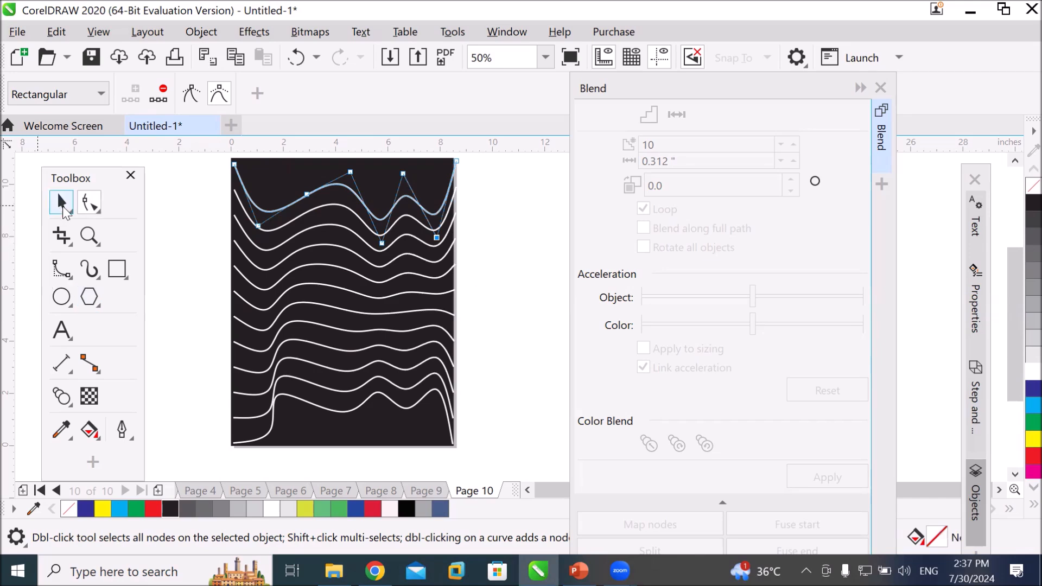
Step: Draw a paragraph text frame about 6.1 by 9 inches over the wavy-line pattern
{"action": "left_click", "coordinate": [506, 344]}
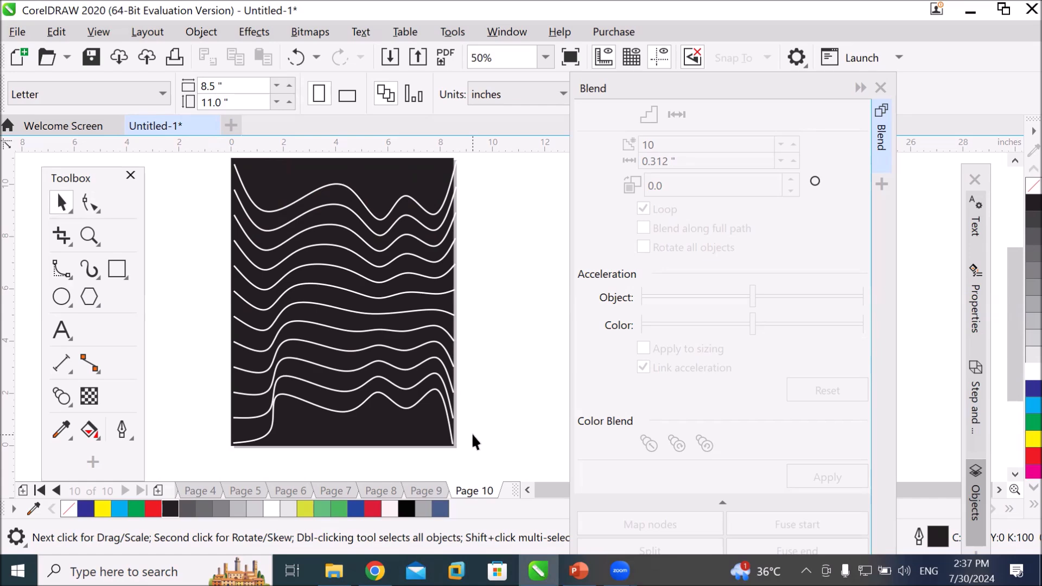
{"action": "left_click", "coordinate": [62, 330]}
{"action": "left_click_drag", "start_coordinate": [268, 191], "coordinate": [427, 426]}
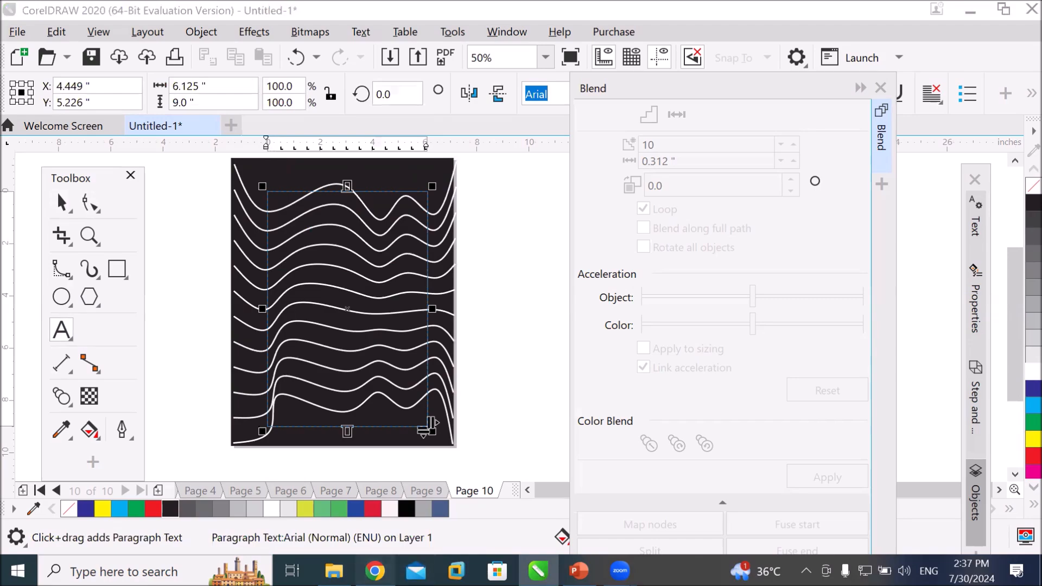
Step: Switch to Chrome, open the Wikipedia article on Pakistan from a Google search and copy its opening paragraph
{"action": "left_click", "coordinate": [375, 571]}
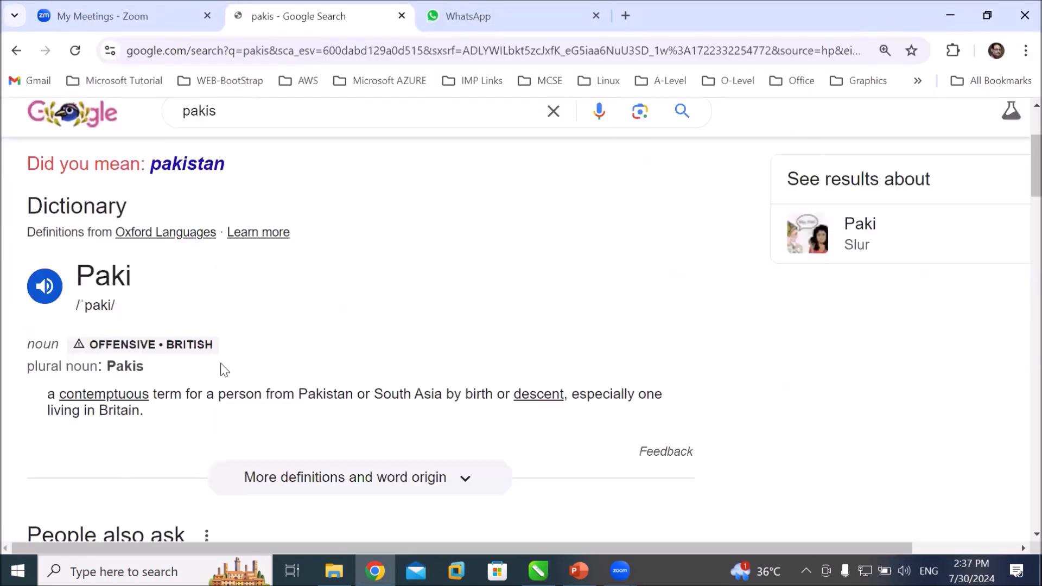
{"action": "scroll", "coordinate": [248, 144], "scroll_direction": "down", "scroll_amount": 5}
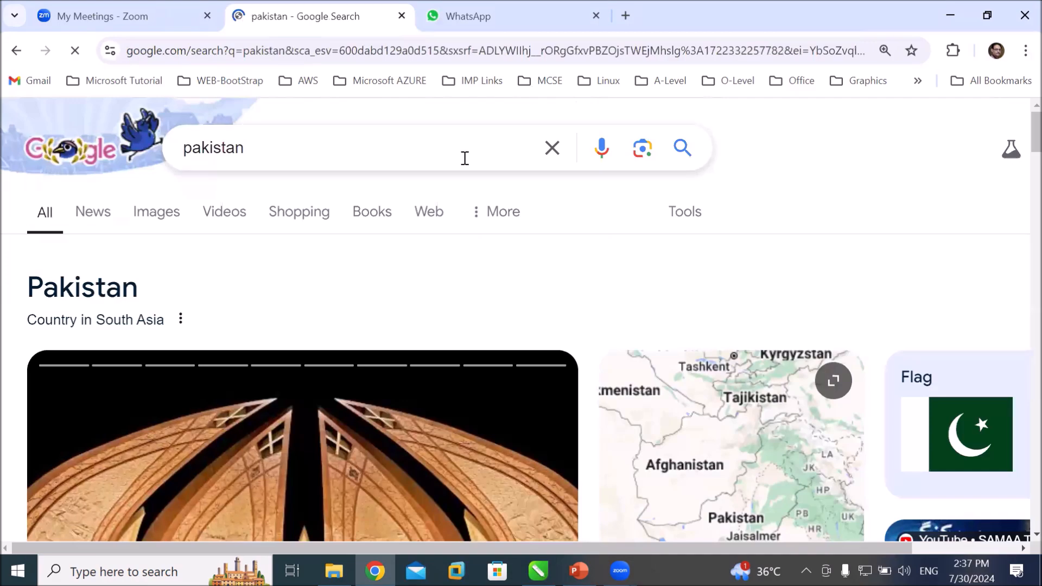
{"action": "scroll", "coordinate": [463, 158], "scroll_direction": "down", "scroll_amount": 10}
{"action": "left_click", "coordinate": [66, 206]}
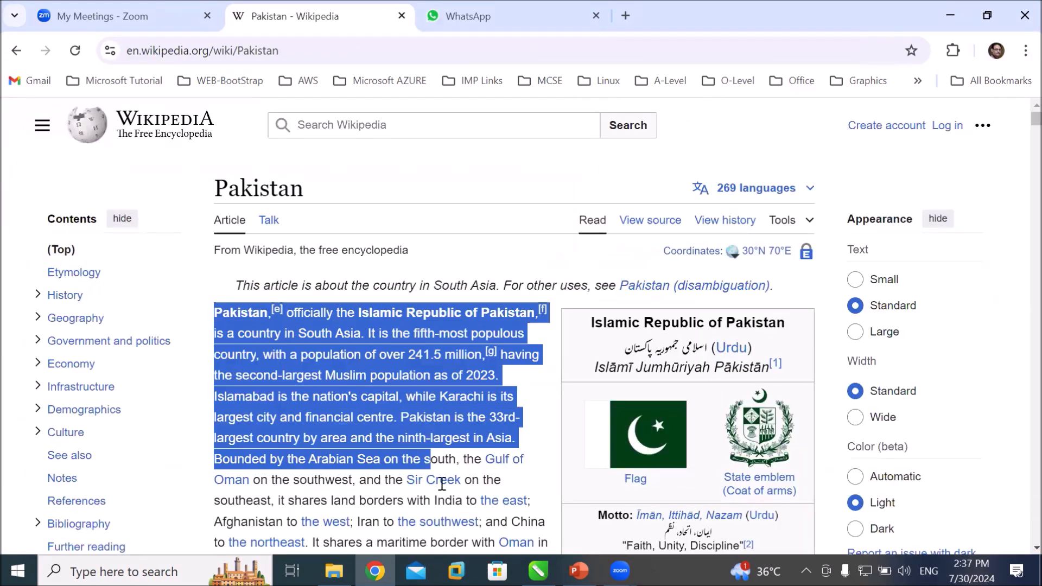
{"action": "right_click", "coordinate": [442, 323]}
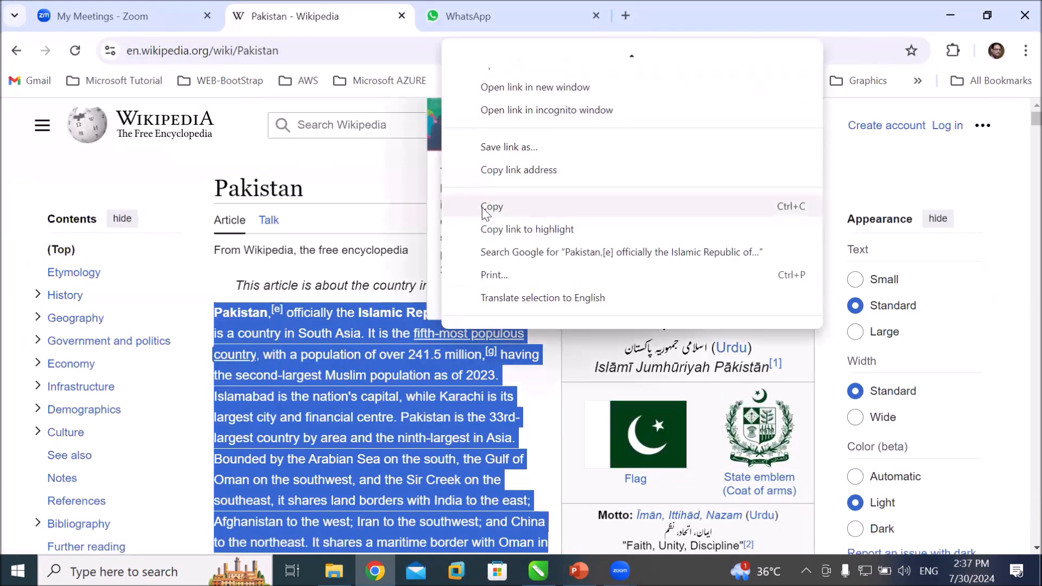
{"action": "left_click", "coordinate": [489, 204]}
Step: Return to CorelDRAW and paste the copied Pakistan text into the paragraph frame several times
{"action": "left_click", "coordinate": [538, 571]}
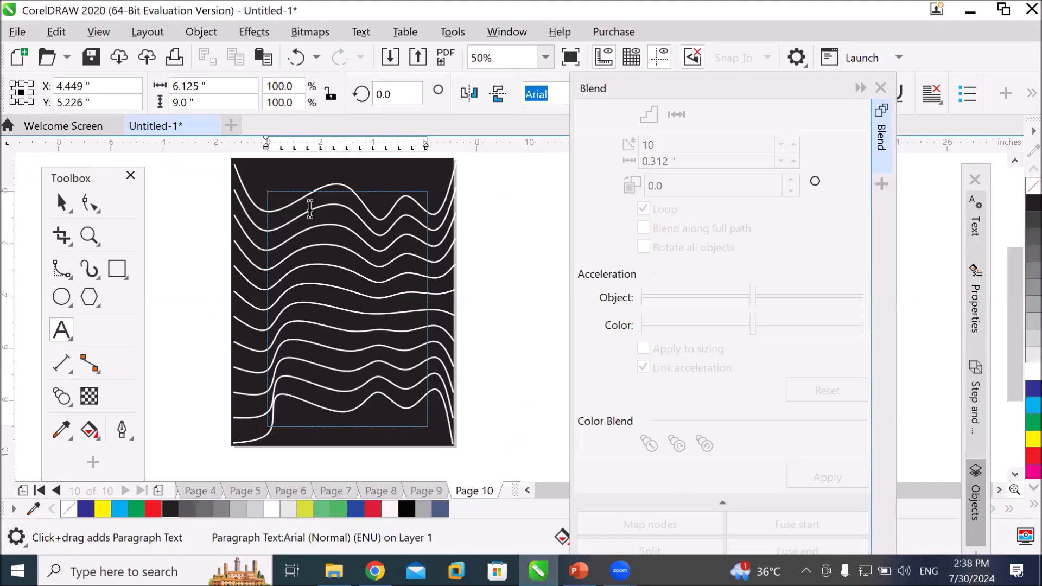
{"action": "right_click", "coordinate": [281, 202]}
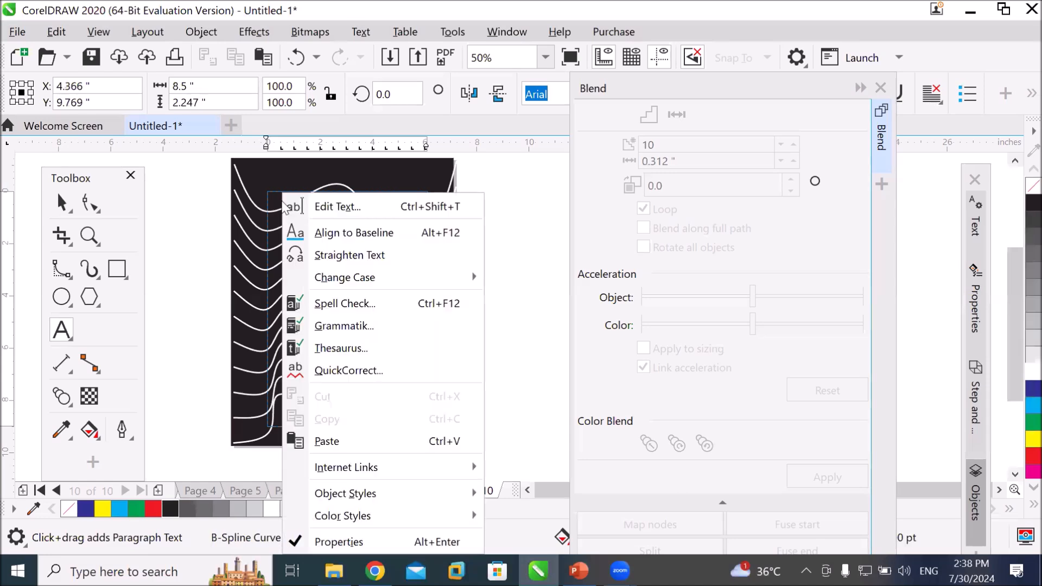
{"action": "left_click", "coordinate": [331, 441]}
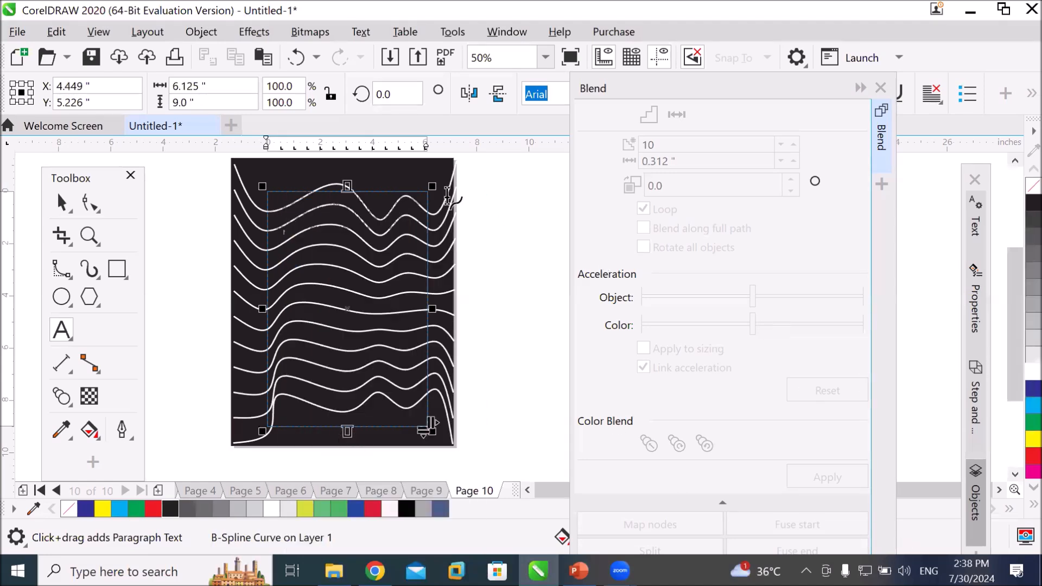
{"action": "left_click", "coordinate": [336, 255]}
{"action": "key", "text": "ctrl+v"}
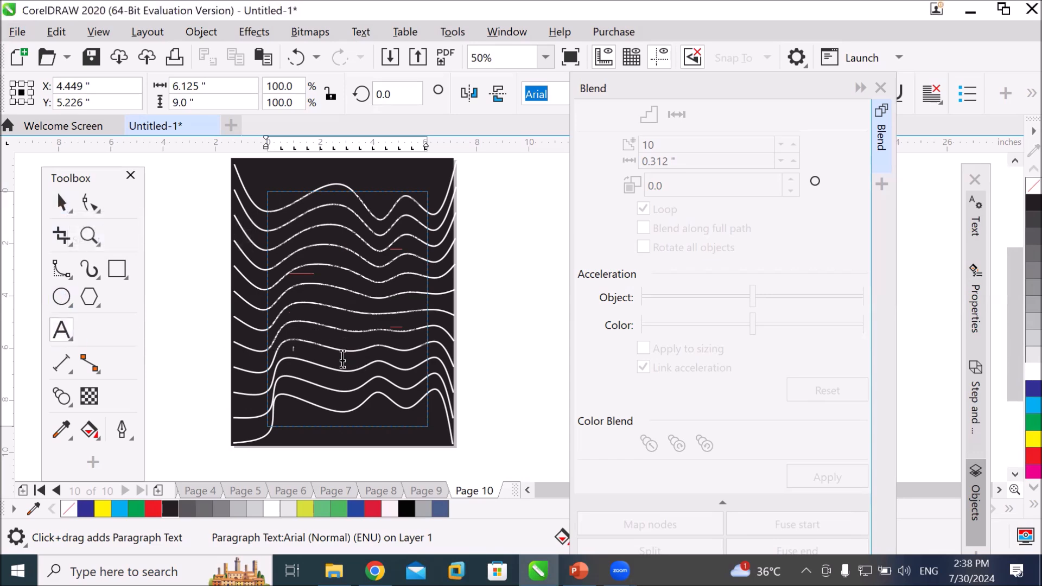
Step: Select all the text in the paragraph frame and color it white
{"action": "left_click_drag", "start_coordinate": [343, 345], "coordinate": [239, 180]}
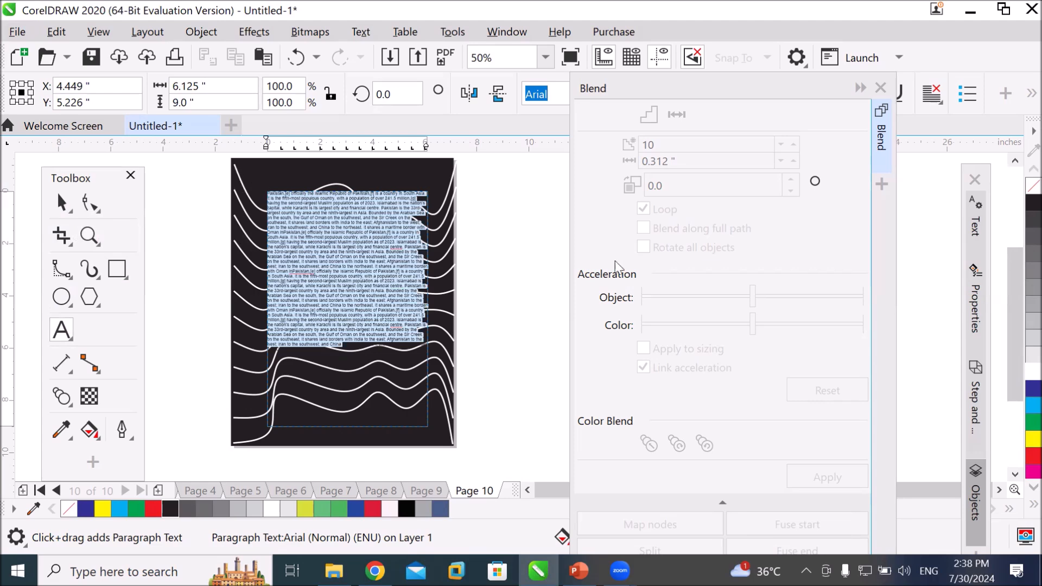
{"action": "left_click", "coordinate": [1032, 372]}
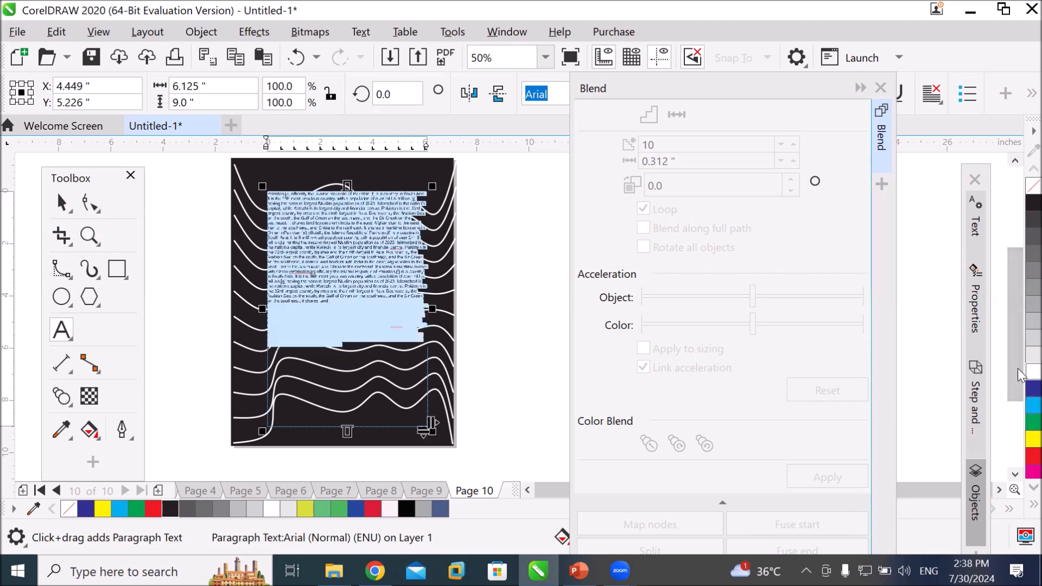
{"action": "left_click", "coordinate": [172, 240]}
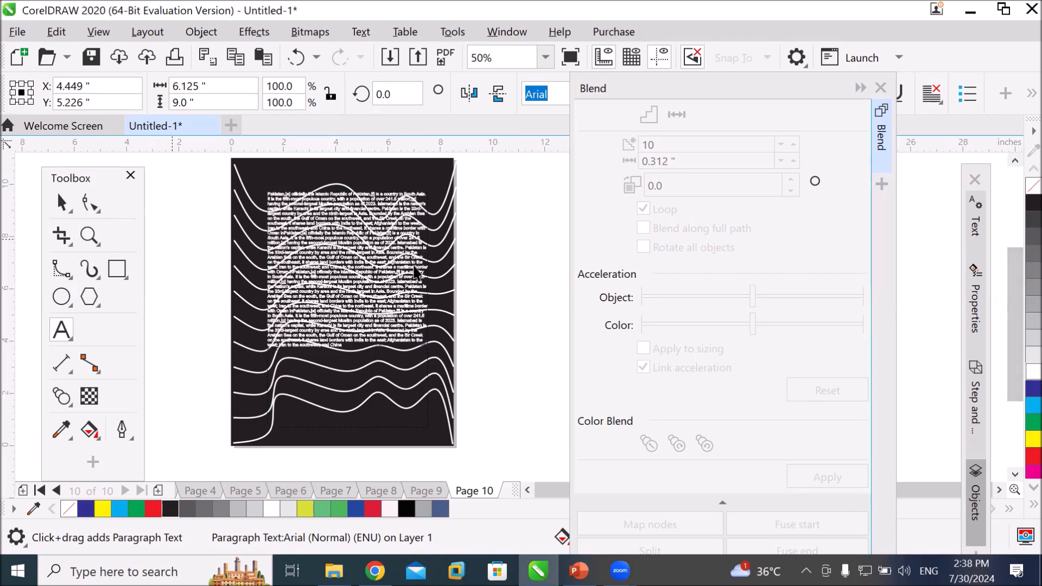
Step: Examine up close how the white paragraph text reads over the wavy lines
{"action": "scroll", "coordinate": [344, 232], "scroll_direction": "up", "scroll_amount": 2}
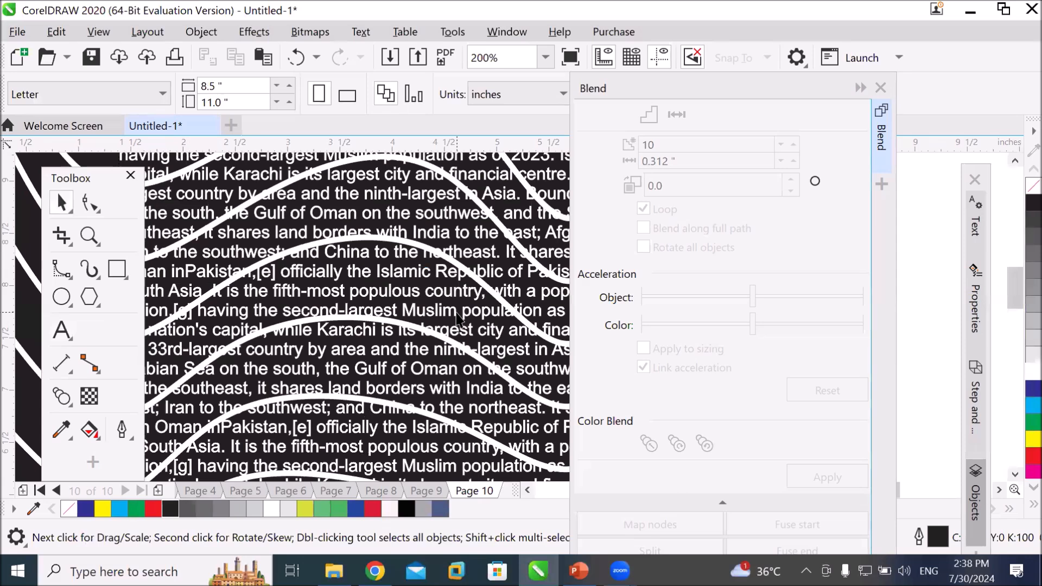
{"action": "scroll", "coordinate": [456, 318], "scroll_direction": "down", "scroll_amount": 4}
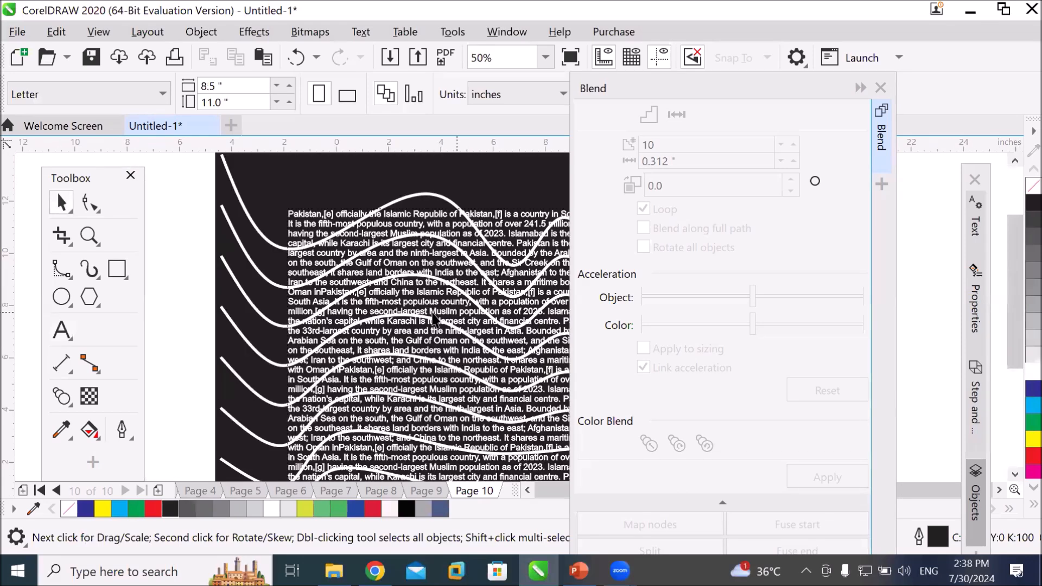
{"action": "left_click", "coordinate": [999, 490]}
{"action": "left_click", "coordinate": [999, 490]}
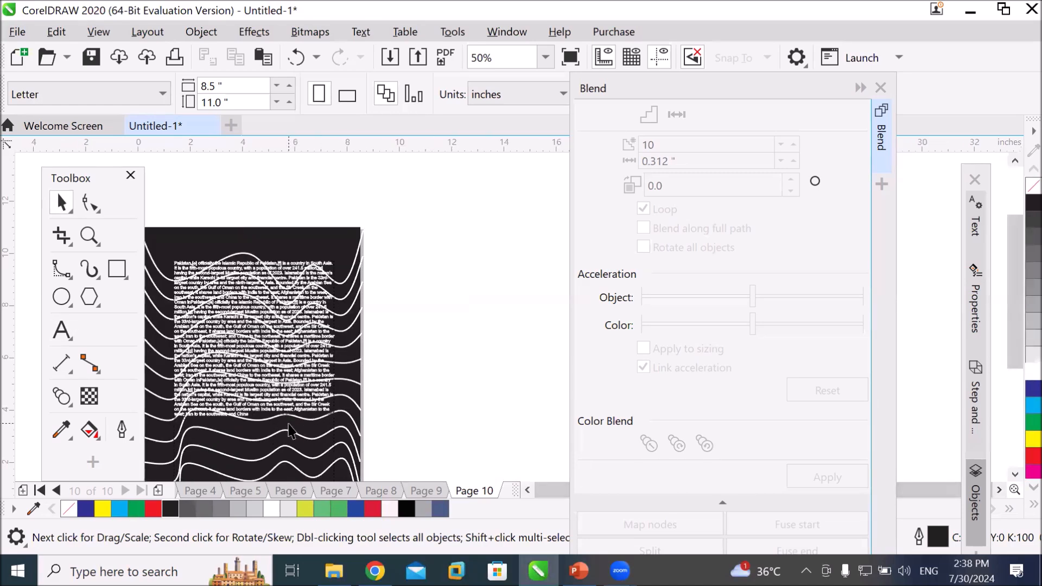
{"action": "scroll", "coordinate": [288, 431], "scroll_direction": "up", "scroll_amount": 2}
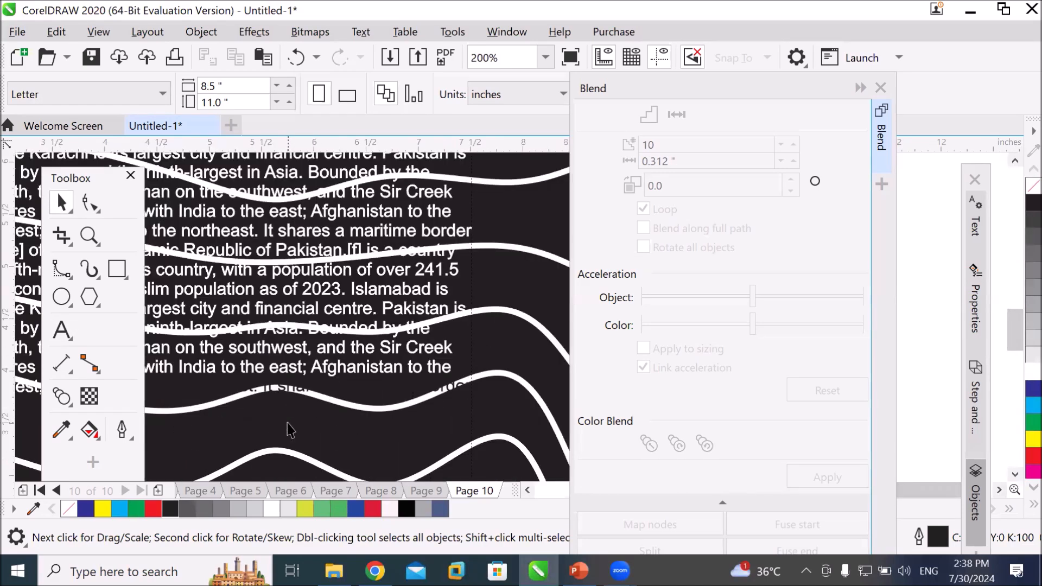
Step: Add a new page after page 10 and collapse the Blend docker to free the drawing area
{"action": "scroll", "coordinate": [295, 429], "scroll_direction": "down", "scroll_amount": 2}
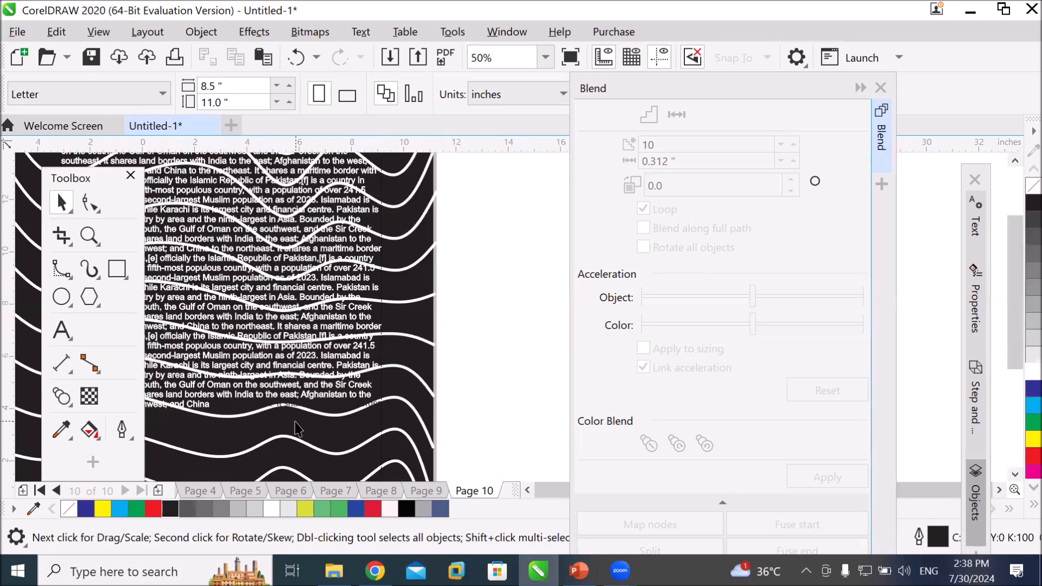
{"action": "scroll", "coordinate": [294, 422], "scroll_direction": "down", "scroll_amount": 1}
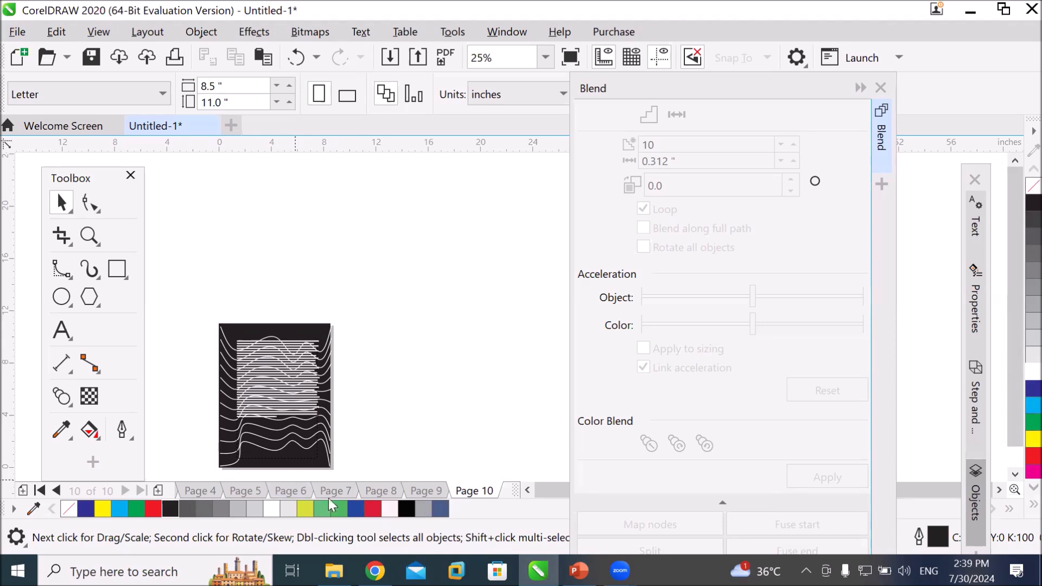
{"action": "left_click", "coordinate": [158, 490]}
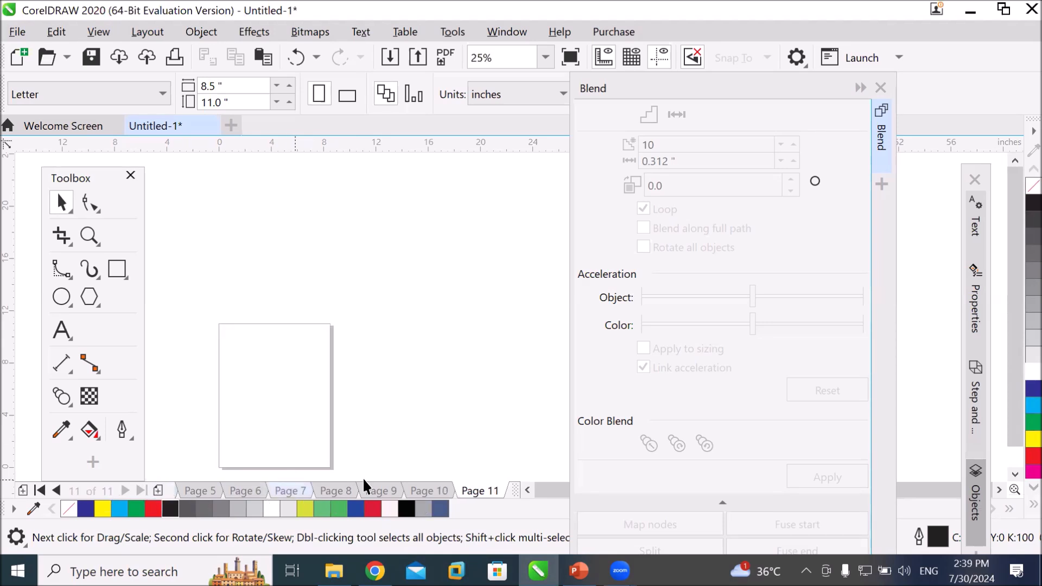
{"action": "scroll", "coordinate": [354, 467], "scroll_direction": "up", "scroll_amount": 1}
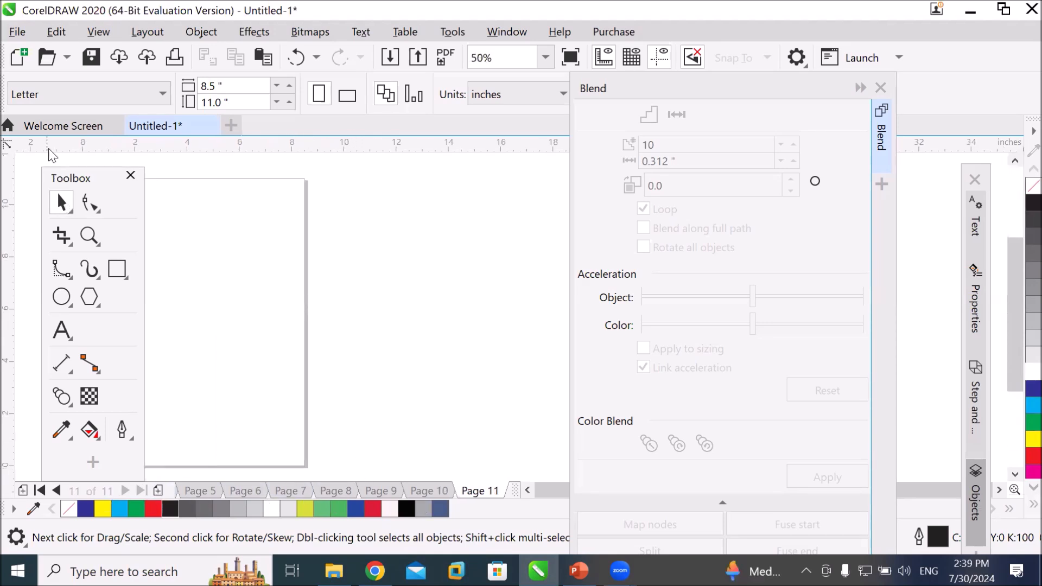
{"action": "left_click", "coordinate": [529, 491]}
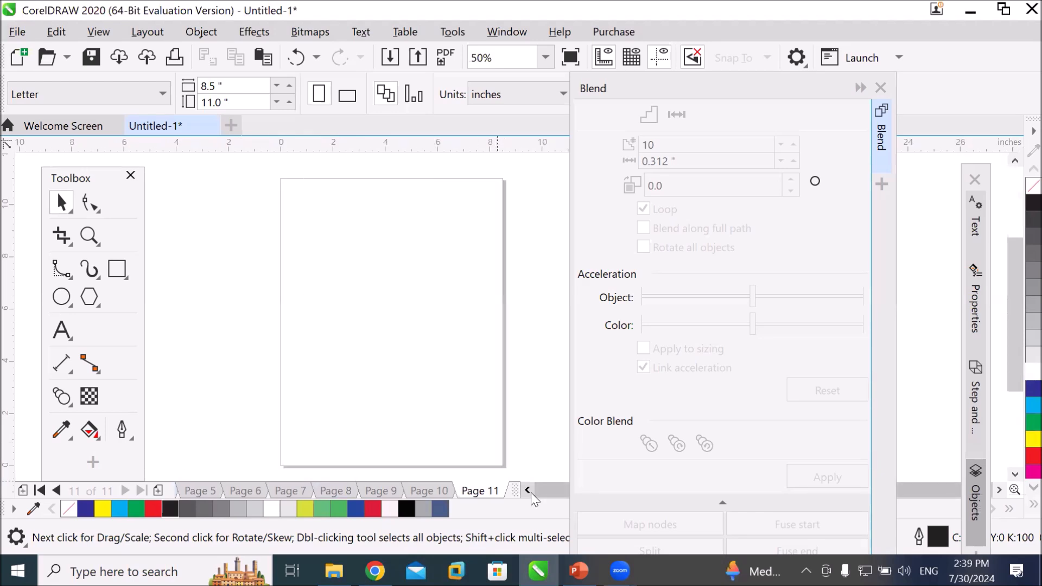
{"action": "left_click", "coordinate": [860, 88]}
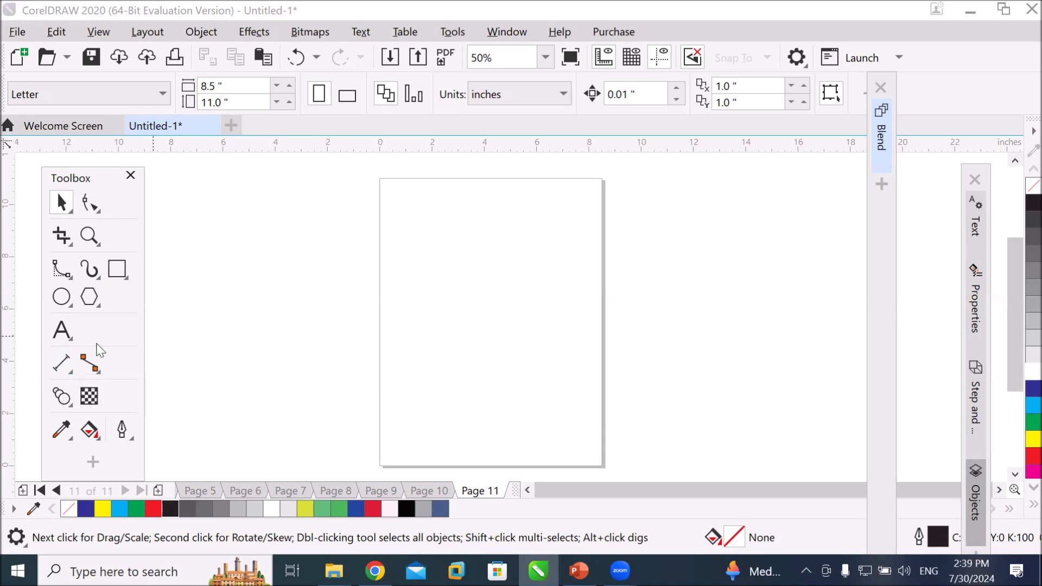
Step: Draw an open half-mushroom curve about 3.04 by 5.81 in with the Pen tool, ending in a short vertical line
{"action": "left_click", "coordinate": [60, 364]}
{"action": "left_click_drag", "start_coordinate": [387, 183], "coordinate": [389, 461]}
{"action": "left_click", "coordinate": [60, 274]}
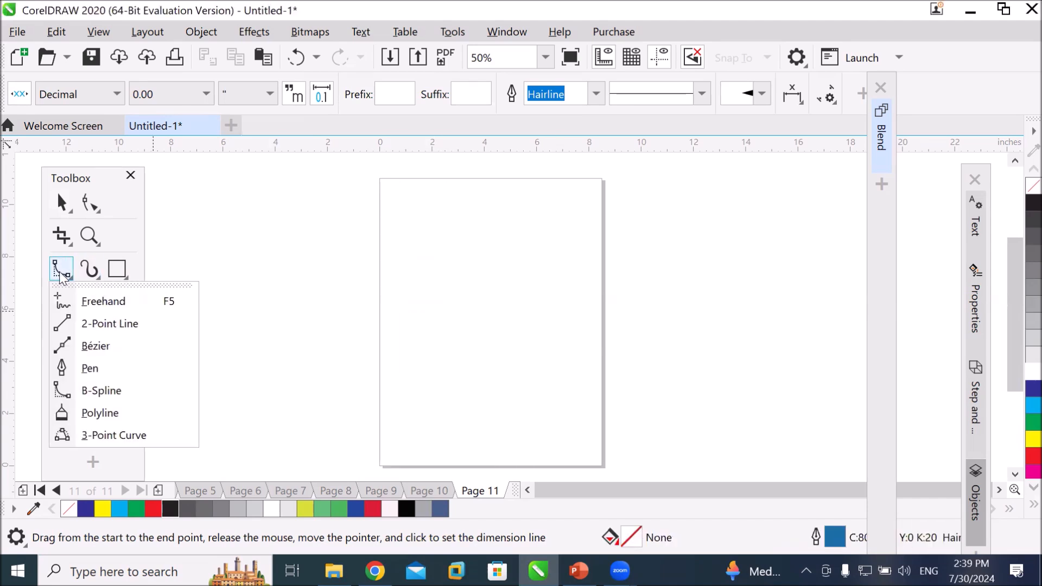
{"action": "left_click", "coordinate": [90, 368]}
{"action": "left_click", "coordinate": [485, 191]}
{"action": "left_click_drag", "start_coordinate": [406, 263], "coordinate": [399, 324]}
{"action": "left_click", "coordinate": [463, 311]}
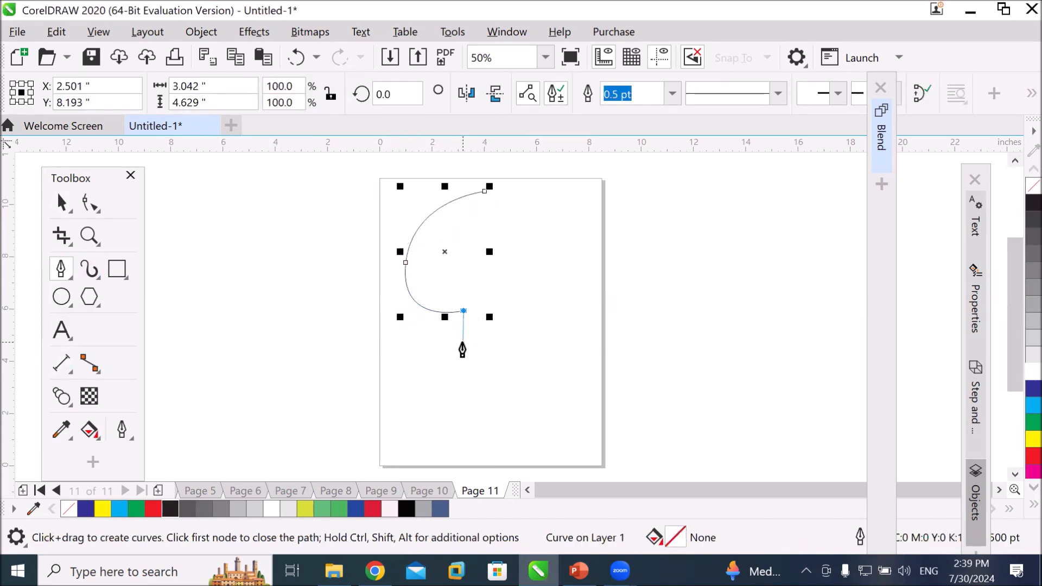
{"action": "left_click", "coordinate": [464, 343]}
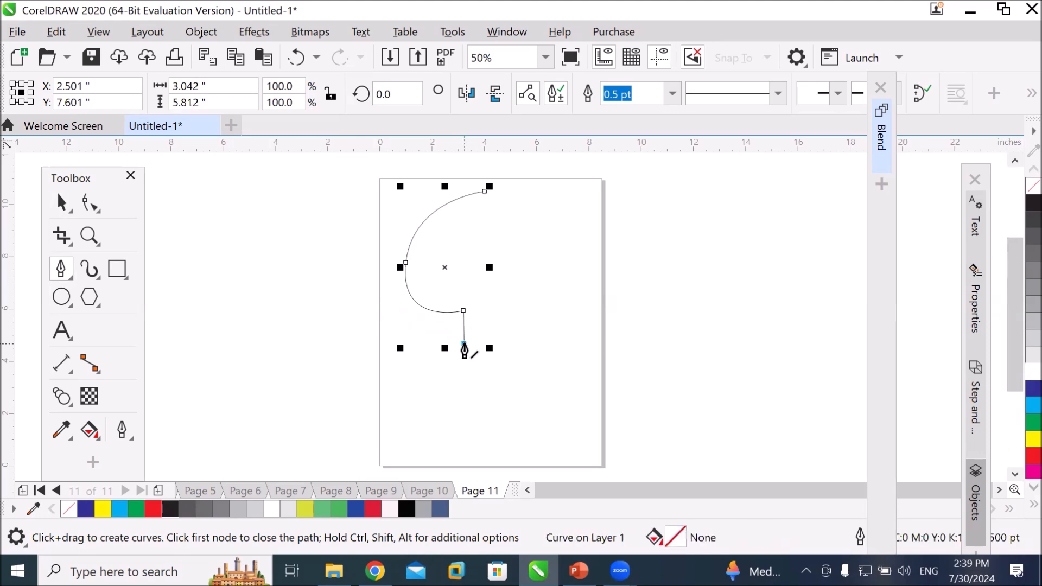
Step: Duplicate the curve to its right and mirror the copy horizontally to face the original
{"action": "left_click", "coordinate": [70, 201]}
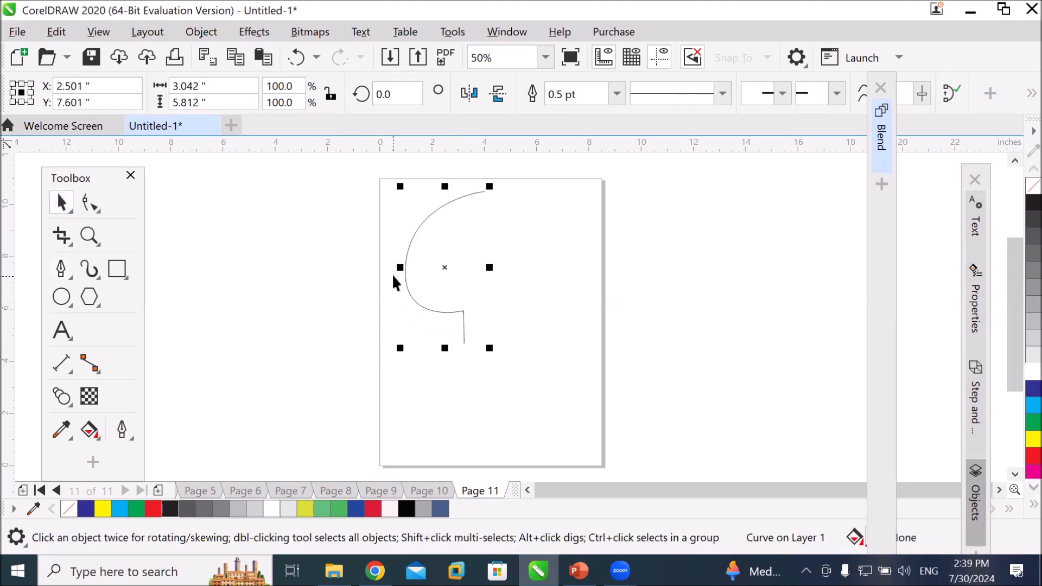
{"action": "left_click_drag", "start_coordinate": [405, 275], "coordinate": [516, 280]}
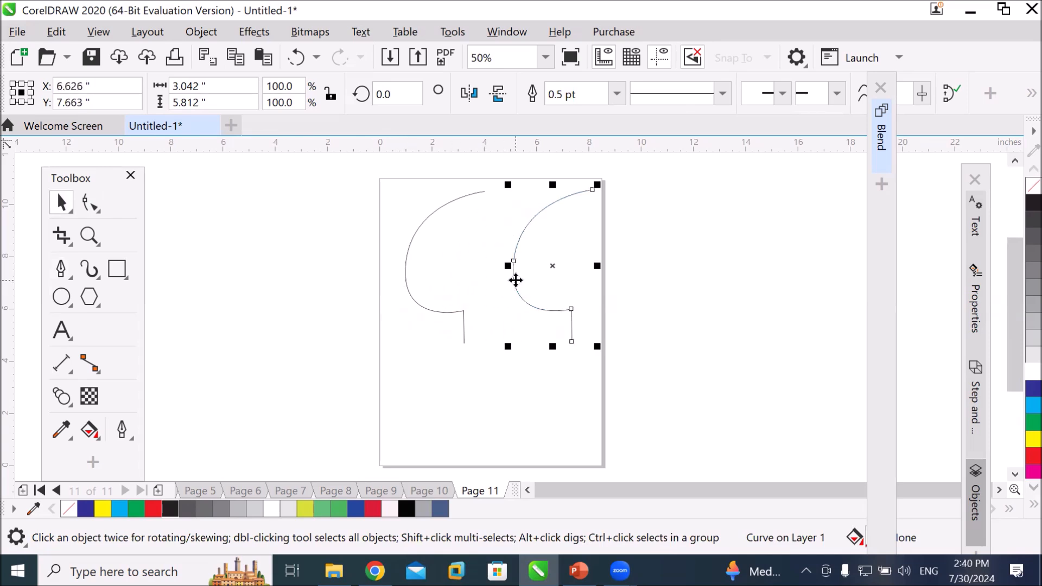
{"action": "left_click", "coordinate": [468, 93]}
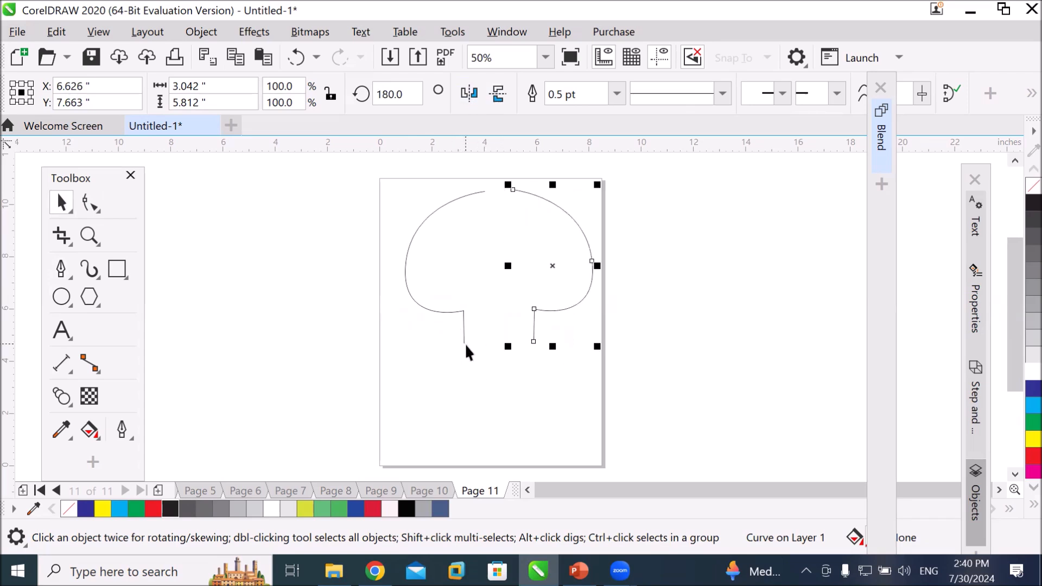
Step: Select both mirrored curves, blend them with 10 steps and move the Blend docker clear of the page
{"action": "left_click", "coordinate": [372, 179]}
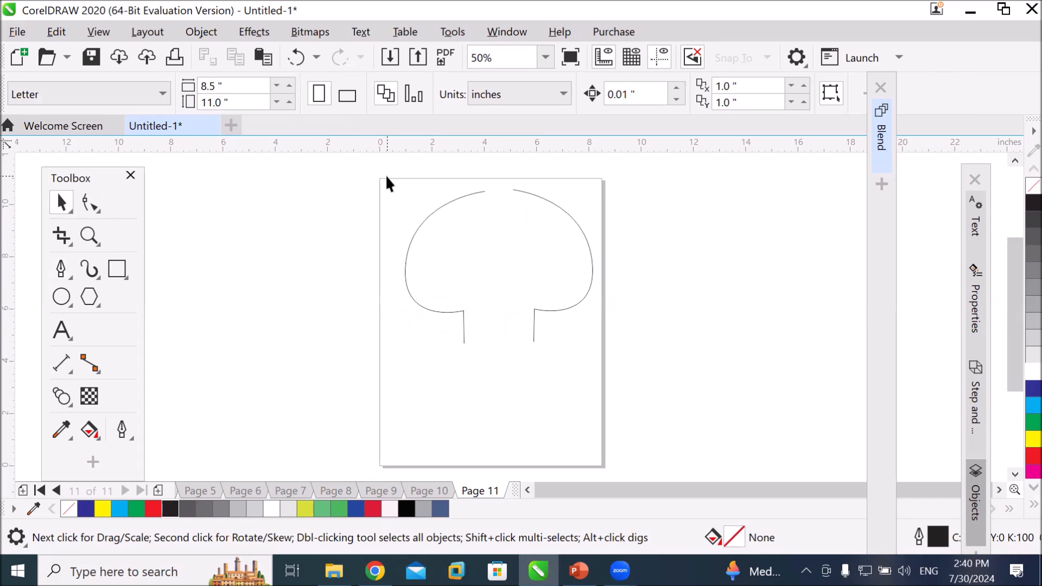
{"action": "left_click_drag", "start_coordinate": [387, 177], "coordinate": [625, 389]}
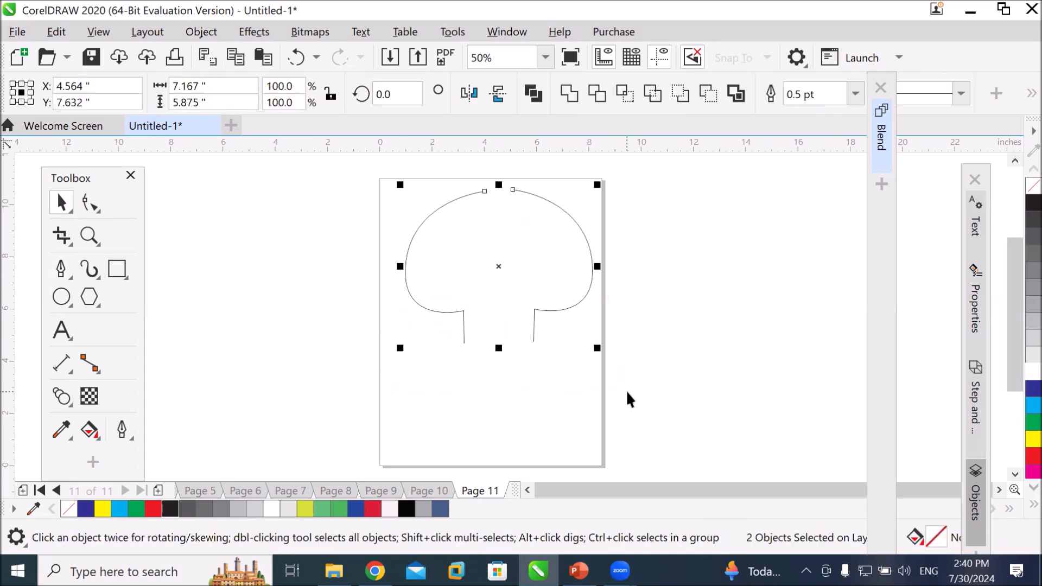
{"action": "left_click", "coordinate": [883, 141]}
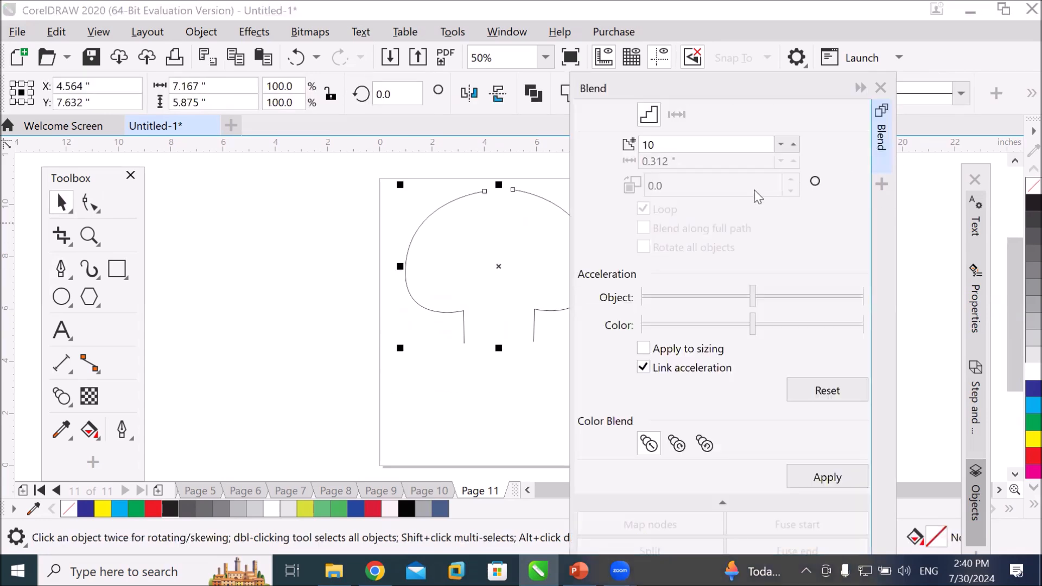
{"action": "left_click", "coordinate": [841, 479]}
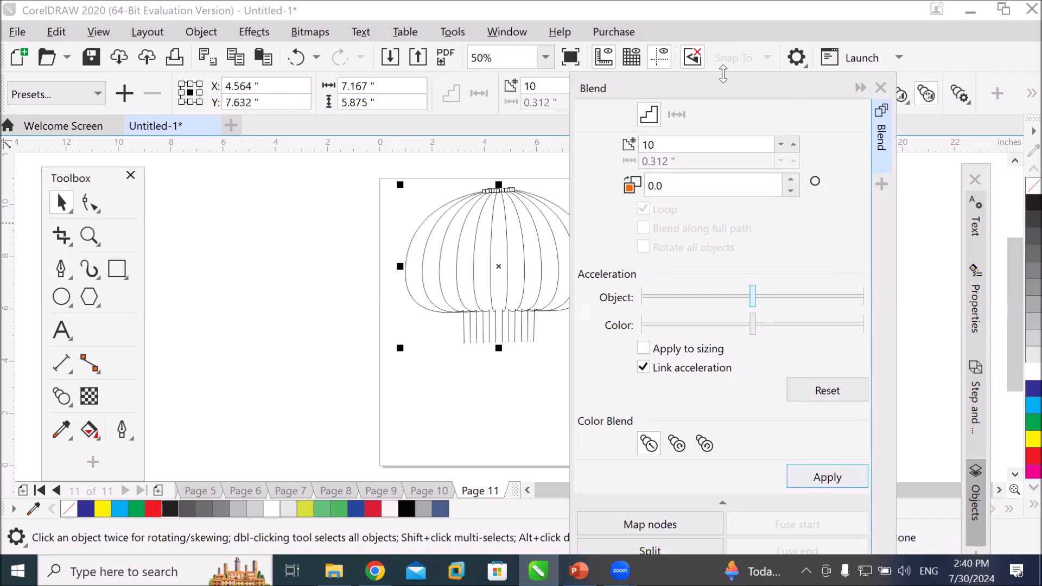
{"action": "left_click_drag", "start_coordinate": [712, 86], "coordinate": [799, 92]}
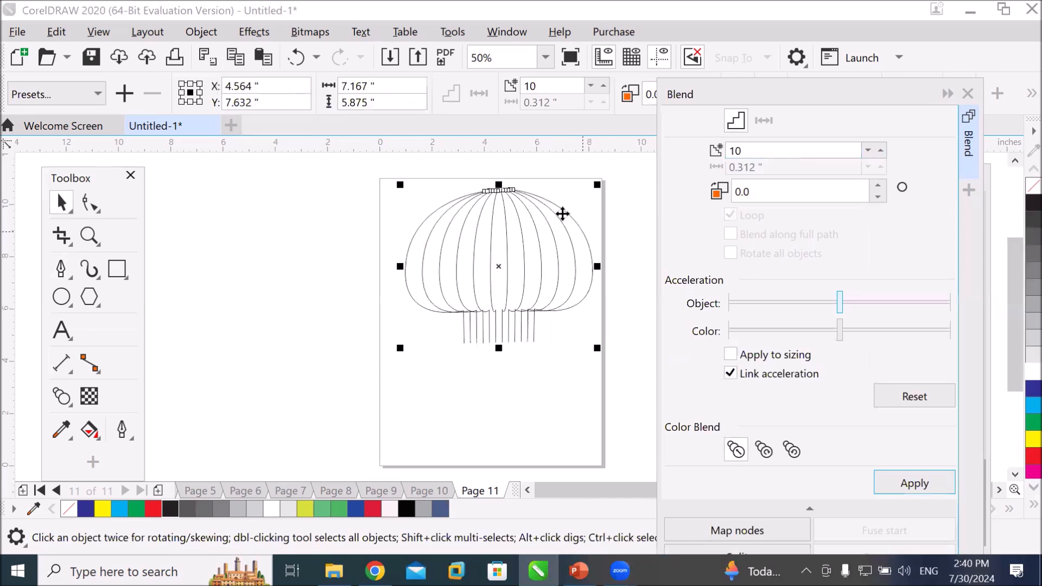
Step: Draw a large ellipse below the blended curves with two small ellipses inside as eyes, and select the blend
{"action": "left_click", "coordinate": [61, 297]}
{"action": "left_click_drag", "start_coordinate": [441, 337], "coordinate": [567, 433]}
{"action": "left_click_drag", "start_coordinate": [461, 366], "coordinate": [488, 395]}
{"action": "left_click_drag", "start_coordinate": [517, 368], "coordinate": [541, 394]}
{"action": "left_click", "coordinate": [61, 203]}
{"action": "left_click", "coordinate": [511, 277]}
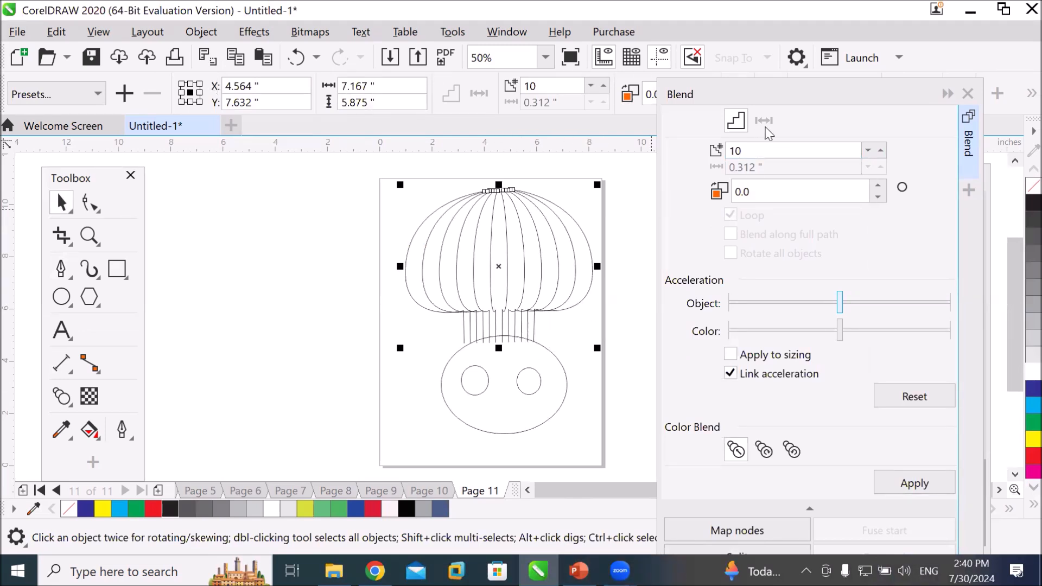
{"action": "left_click_drag", "start_coordinate": [776, 99], "coordinate": [747, 98]}
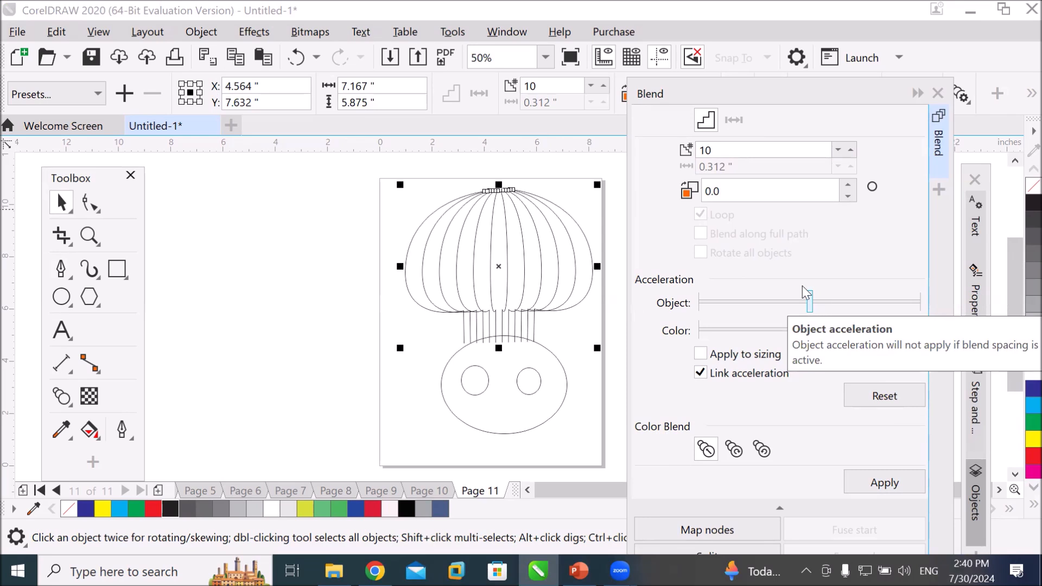
{"action": "left_click", "coordinate": [850, 152]}
{"action": "left_click", "coordinate": [486, 225]}
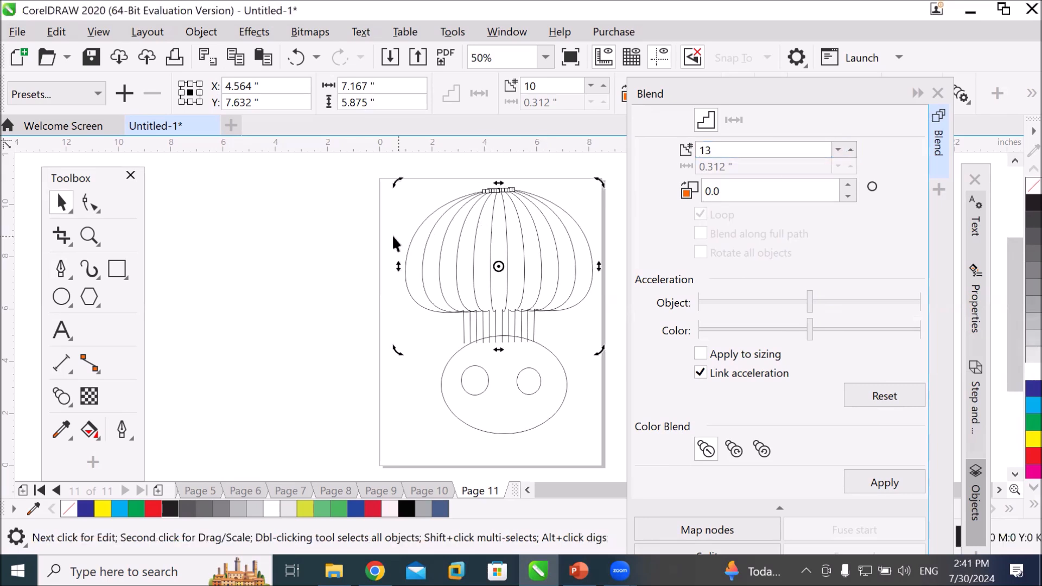
{"action": "left_click", "coordinate": [290, 220]}
{"action": "left_click", "coordinate": [519, 223]}
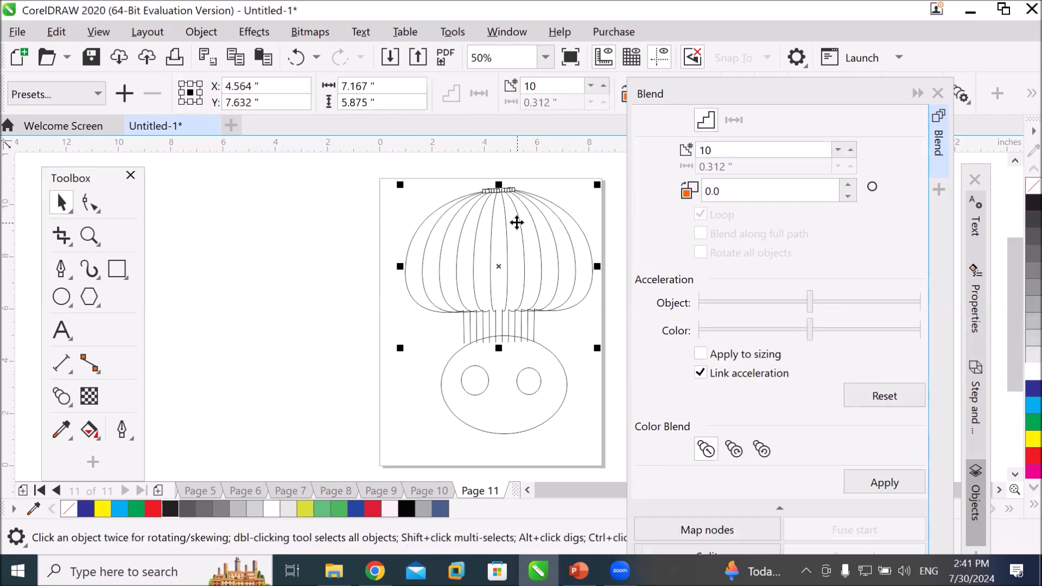
Step: Set the selected hair-shaped blend to 15 steps and apply the change
{"action": "left_click", "coordinate": [851, 151]}
{"action": "left_click", "coordinate": [851, 150]}
{"action": "left_click", "coordinate": [851, 151]}
{"action": "left_click", "coordinate": [851, 150]}
{"action": "left_click", "coordinate": [851, 151]}
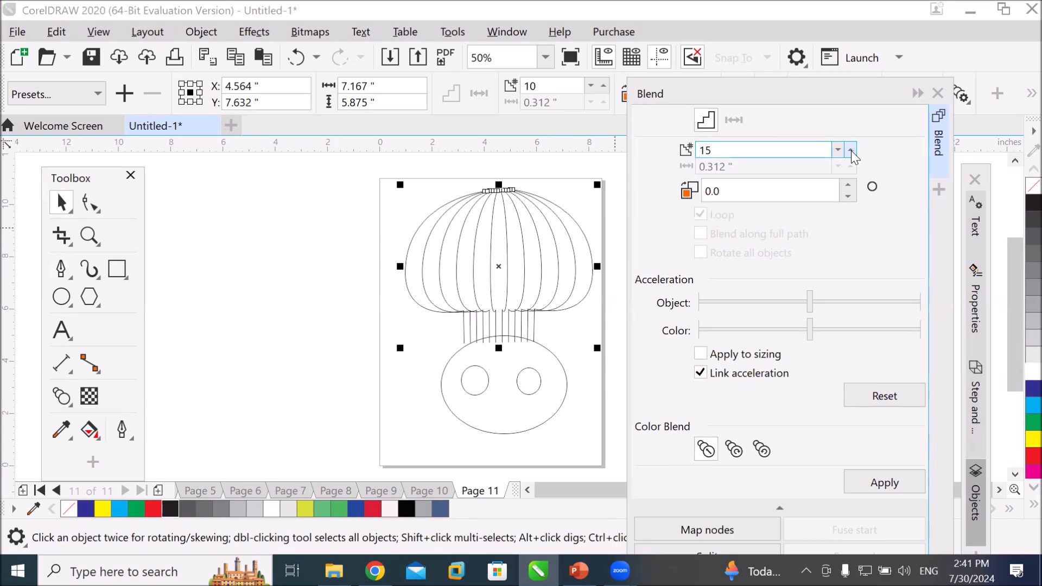
{"action": "left_click", "coordinate": [882, 482]}
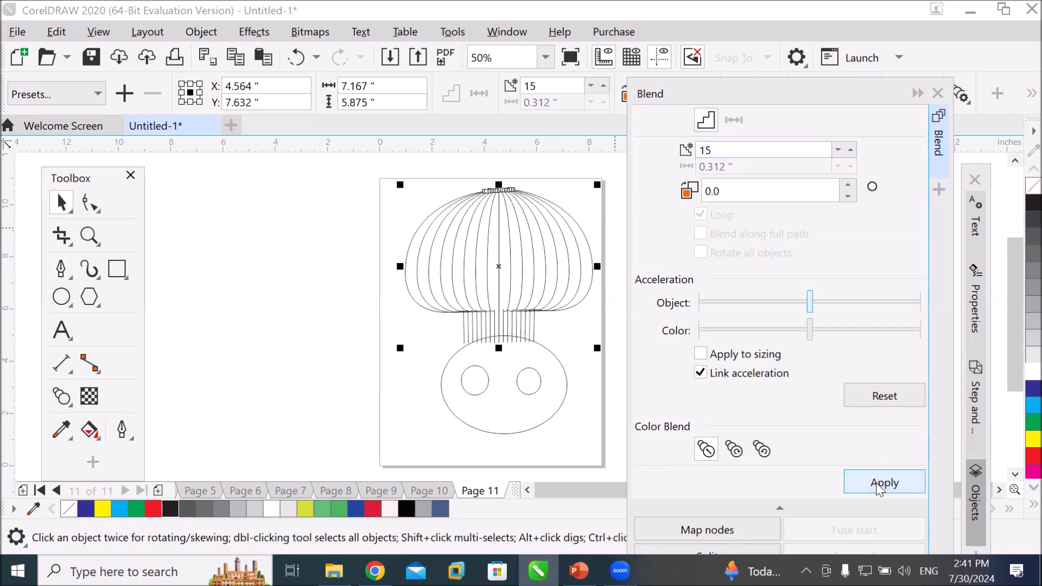
Step: Set the number of steps in the hair-shaped blend to 20 and apply it
{"action": "left_click", "coordinate": [853, 150]}
{"action": "left_click", "coordinate": [852, 151]}
{"action": "left_click", "coordinate": [852, 151]}
{"action": "left_click", "coordinate": [852, 150]}
{"action": "left_click", "coordinate": [852, 150]}
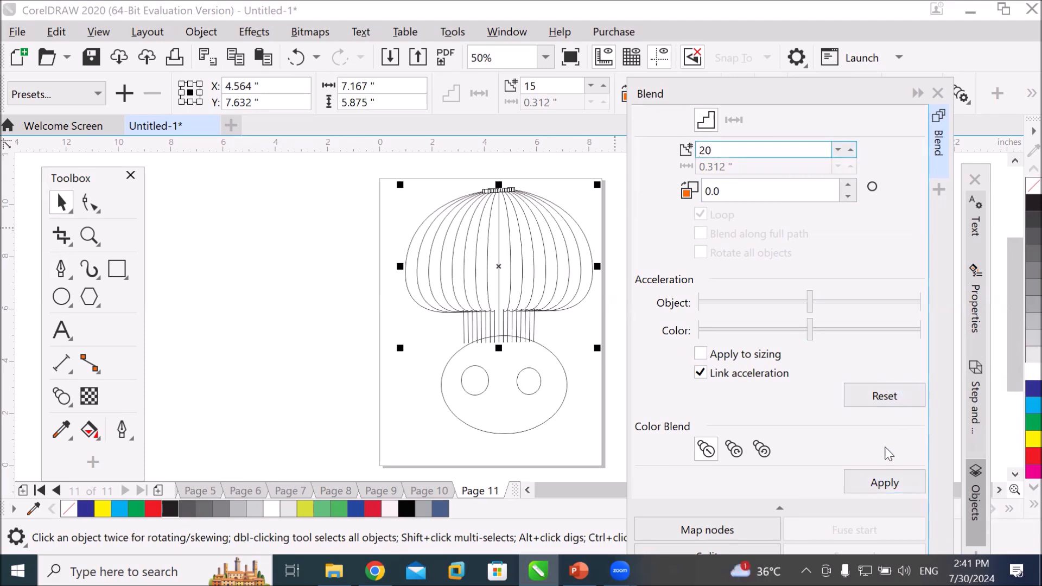
{"action": "left_click", "coordinate": [886, 483]}
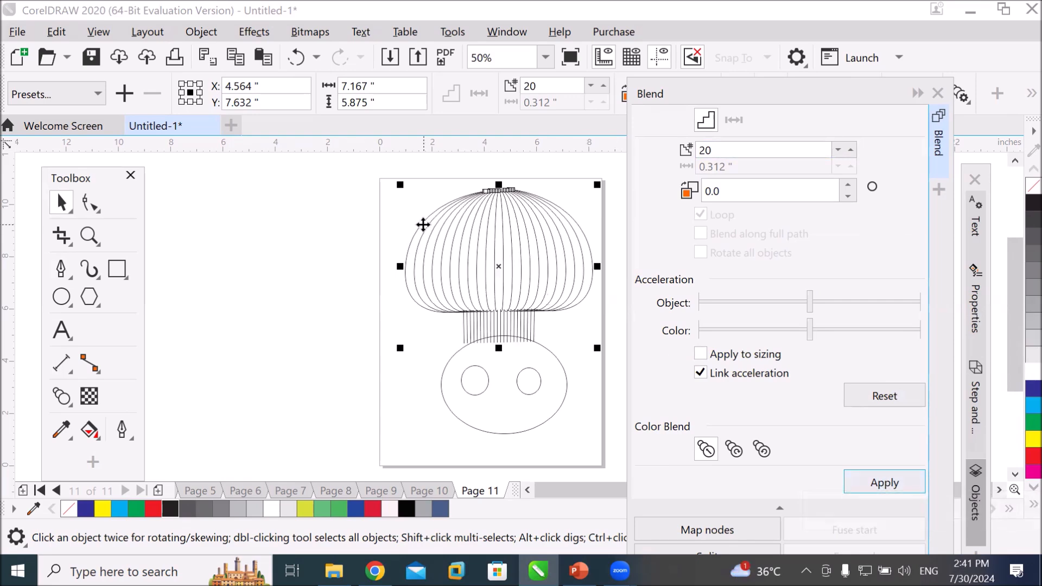
Step: Demonstrate linked acceleration by bunching the blend lines toward the right curve in two stages, and return the acceleration to the midpoint
{"action": "scroll", "coordinate": [544, 224], "scroll_direction": "up", "scroll_amount": 1}
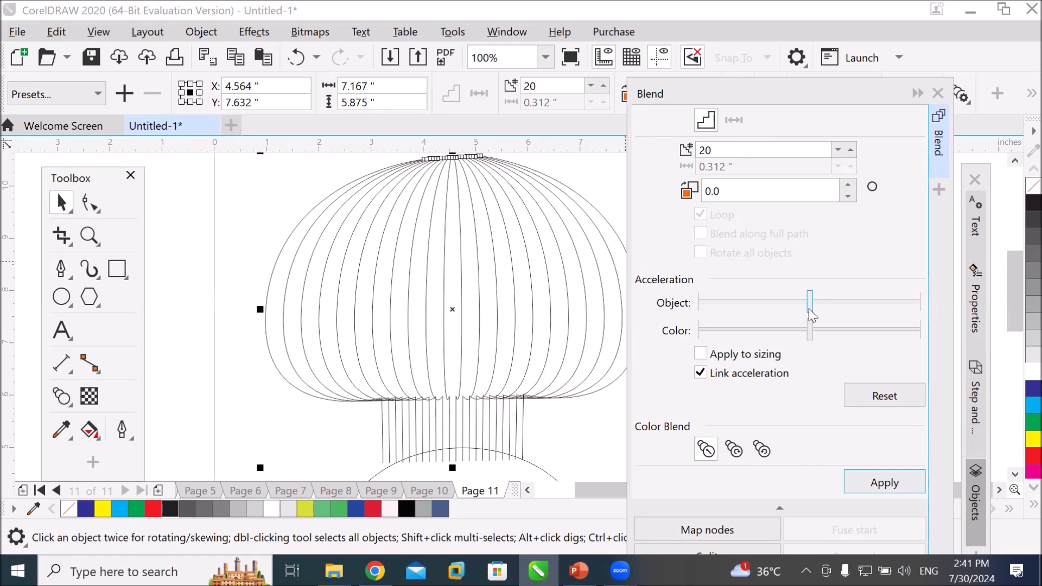
{"action": "left_click_drag", "start_coordinate": [809, 305], "coordinate": [815, 306]}
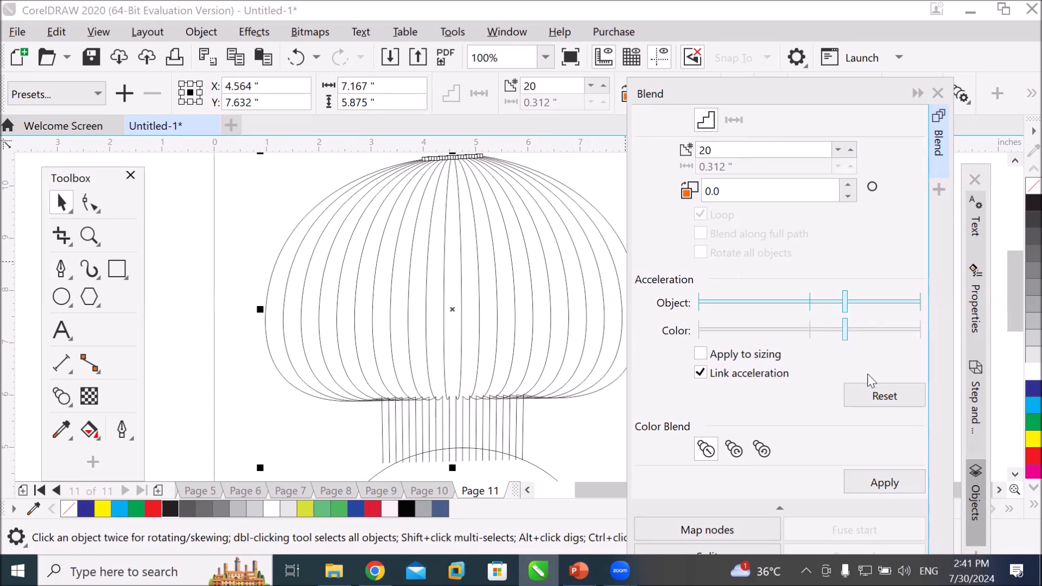
{"action": "left_click", "coordinate": [880, 482]}
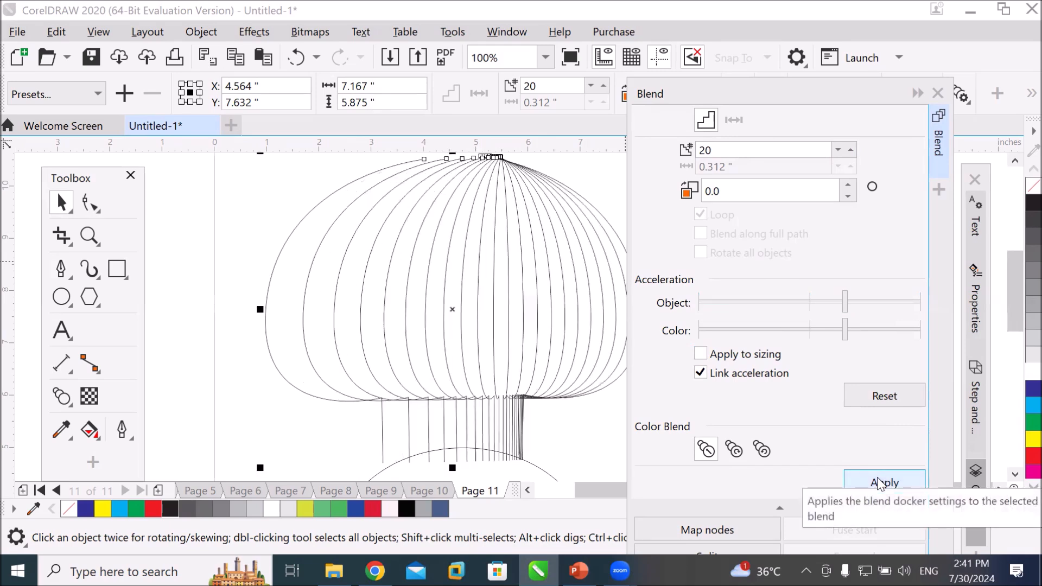
{"action": "left_click_drag", "start_coordinate": [848, 306], "coordinate": [866, 305]}
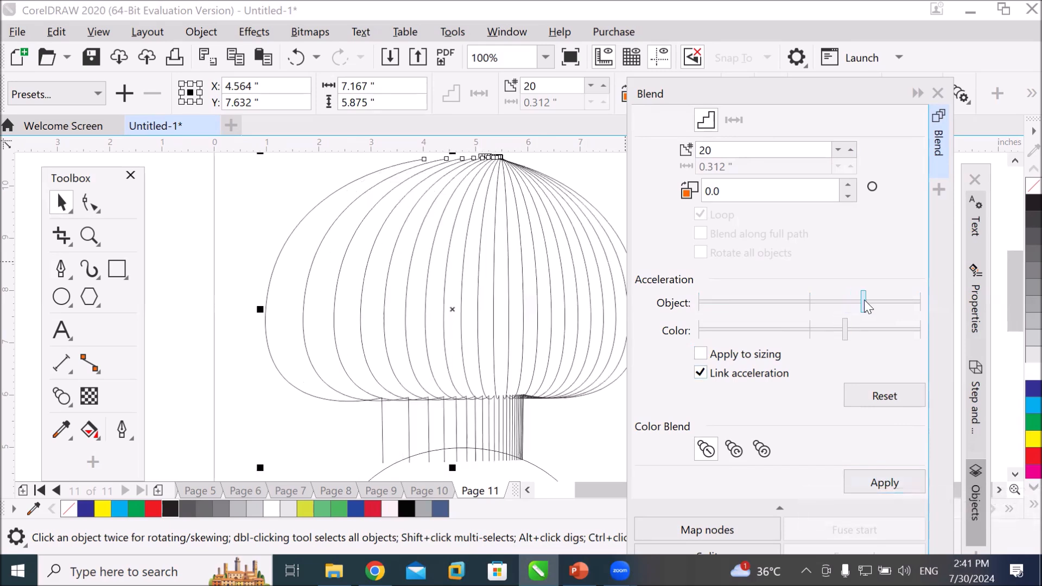
{"action": "left_click", "coordinate": [886, 489]}
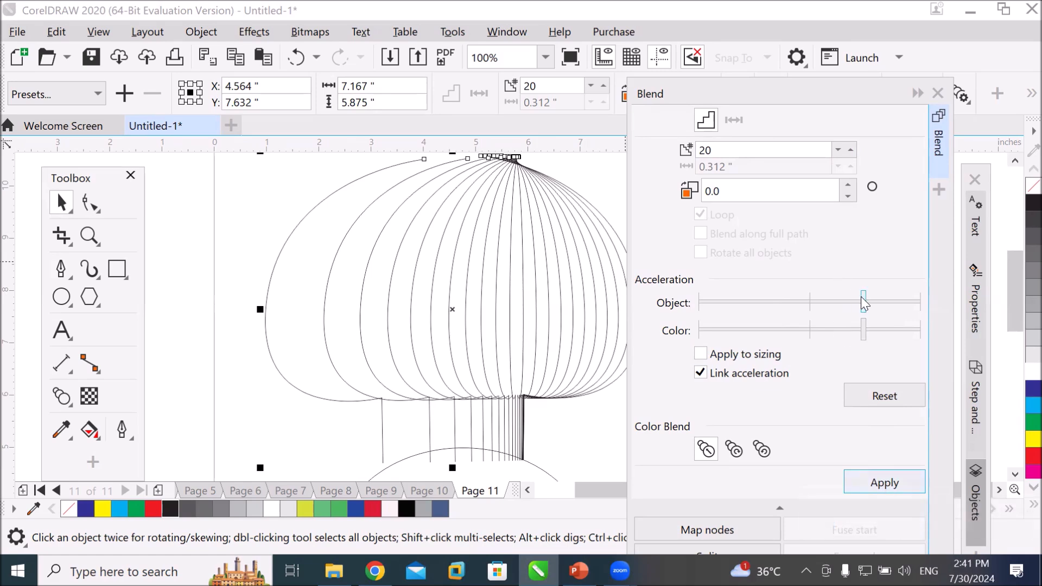
{"action": "left_click_drag", "start_coordinate": [865, 303], "coordinate": [809, 304]}
{"action": "left_click", "coordinate": [904, 484]}
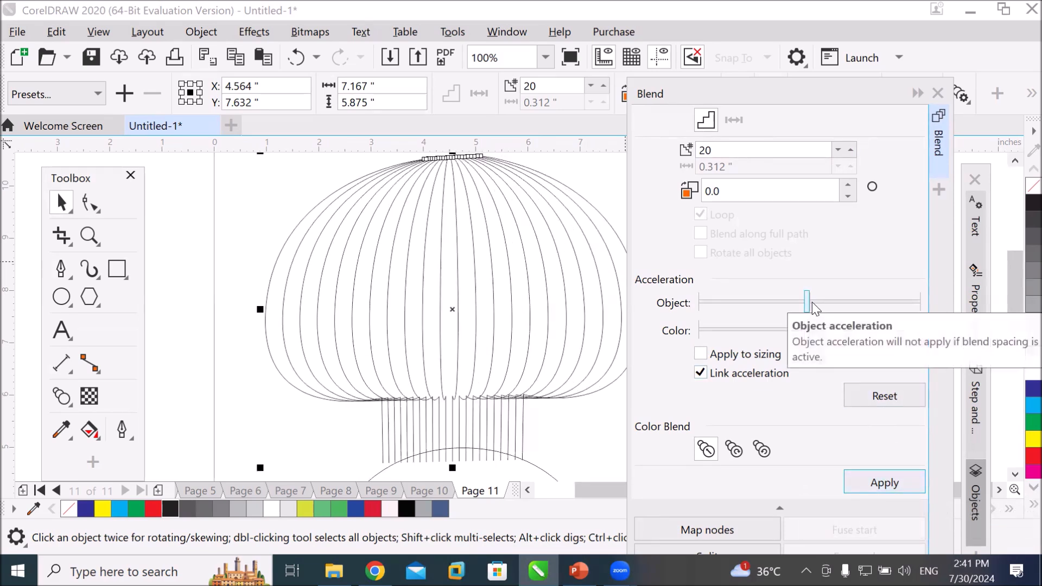
Step: Demonstrate the opposite acceleration by bunching the blend lines toward the left curve, and restore the even spacing
{"action": "left_click_drag", "start_coordinate": [807, 302], "coordinate": [750, 302]}
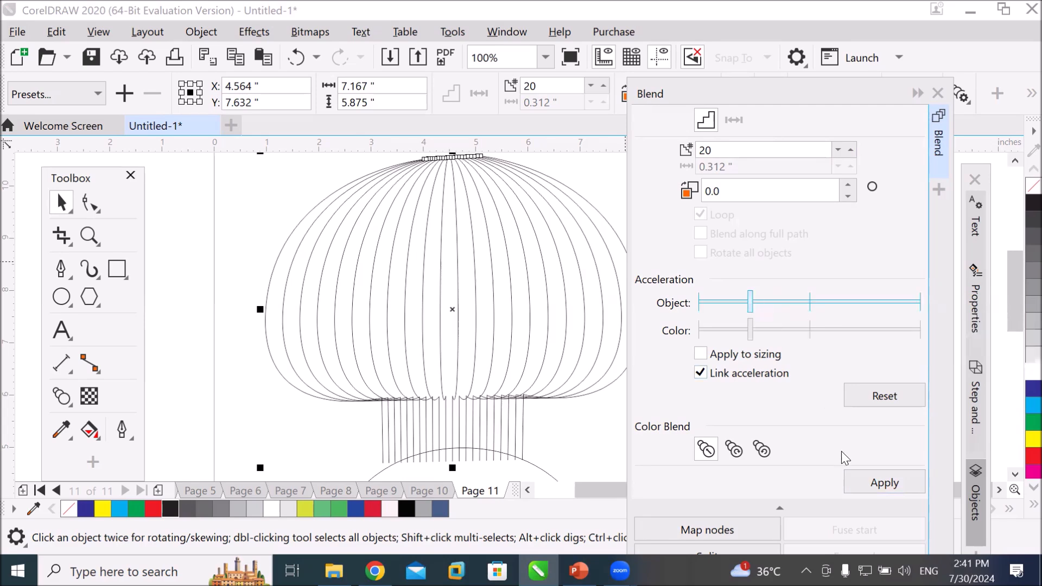
{"action": "left_click", "coordinate": [860, 481]}
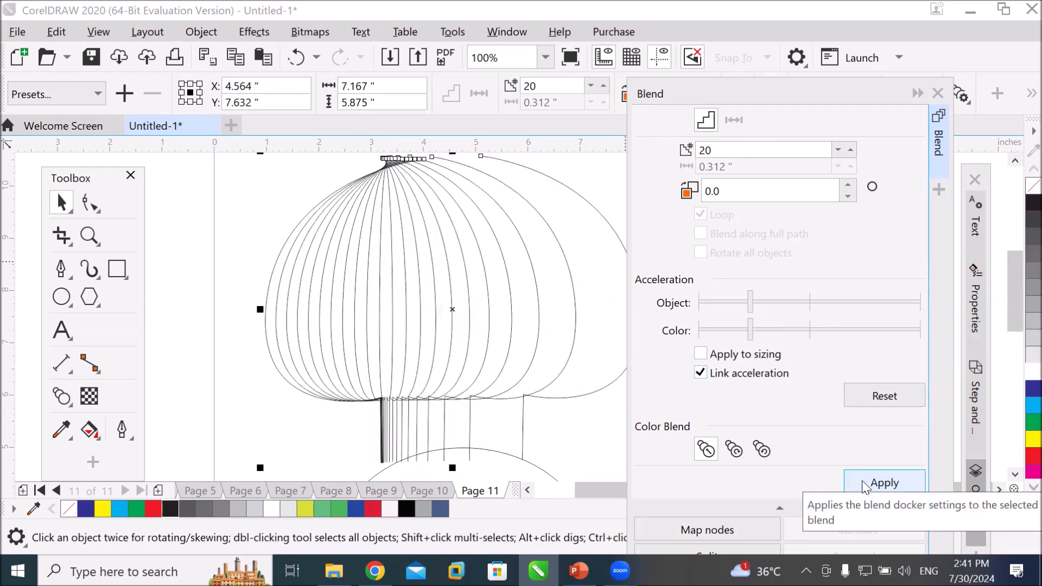
{"action": "left_click_drag", "start_coordinate": [751, 302], "coordinate": [812, 303]}
{"action": "left_click", "coordinate": [902, 483]}
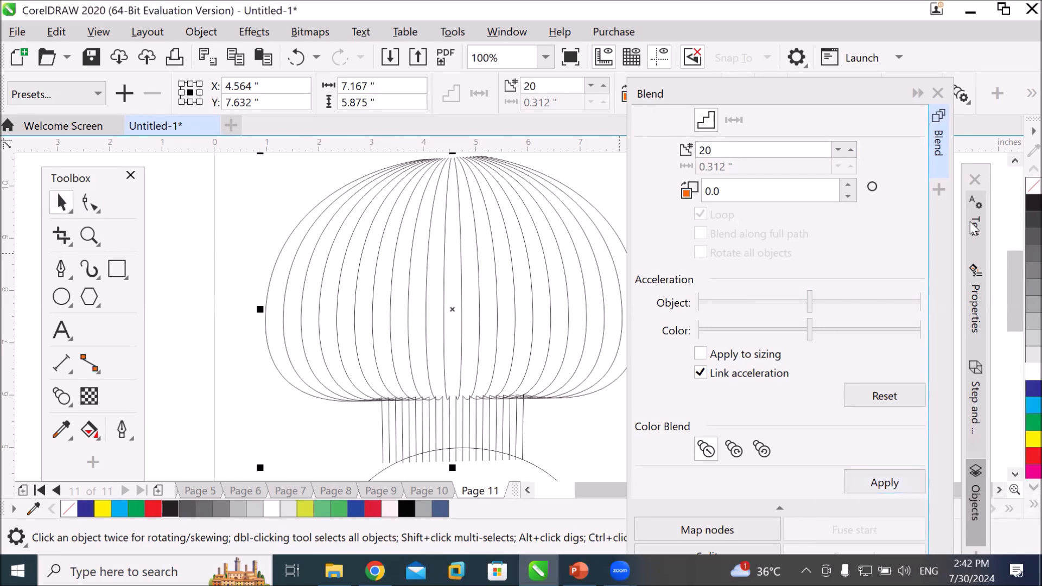
Step: Collapse the Blend settings and give the blend's left control curve an 8 pt red outline
{"action": "left_click", "coordinate": [915, 95]}
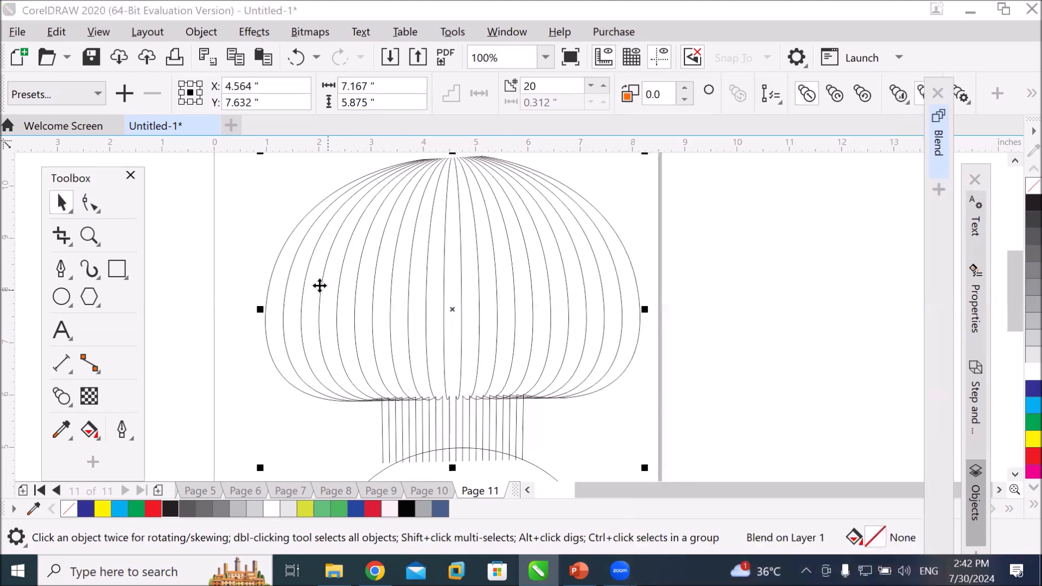
{"action": "left_click", "coordinate": [268, 270]}
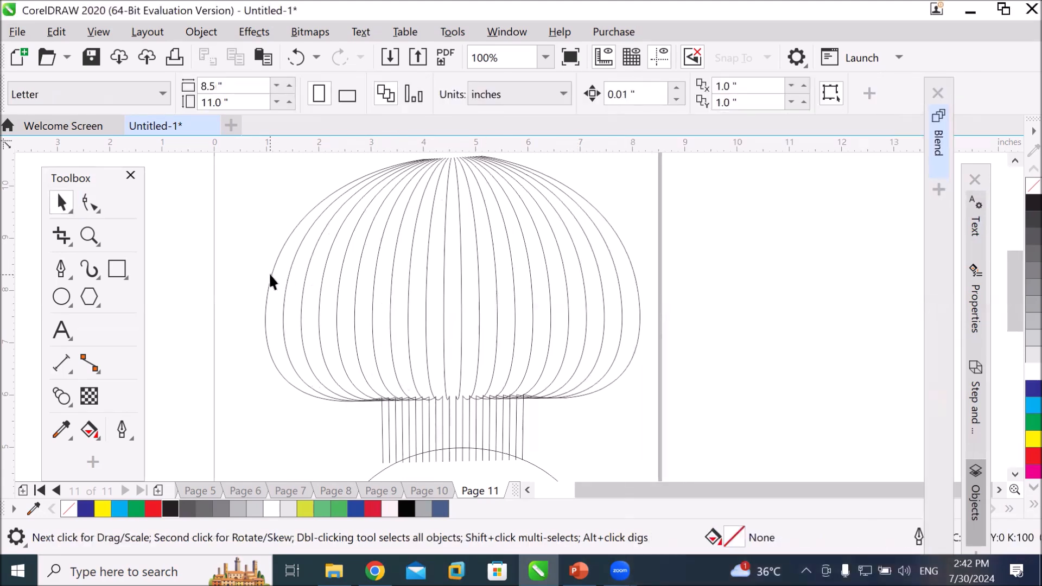
{"action": "left_click", "coordinate": [270, 275]}
{"action": "left_click", "coordinate": [613, 101]}
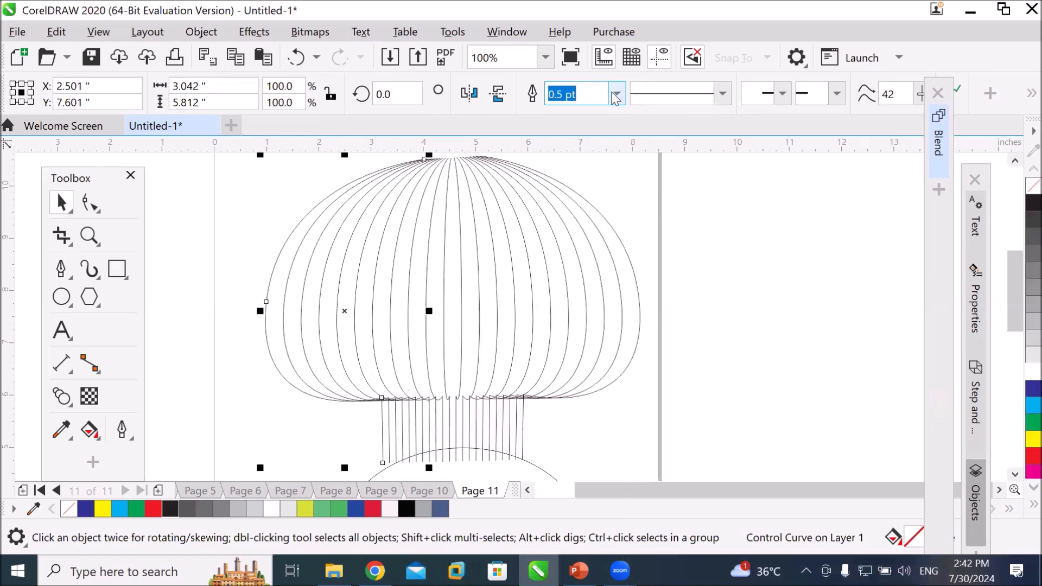
{"action": "left_click", "coordinate": [616, 96]}
{"action": "left_click", "coordinate": [590, 252]}
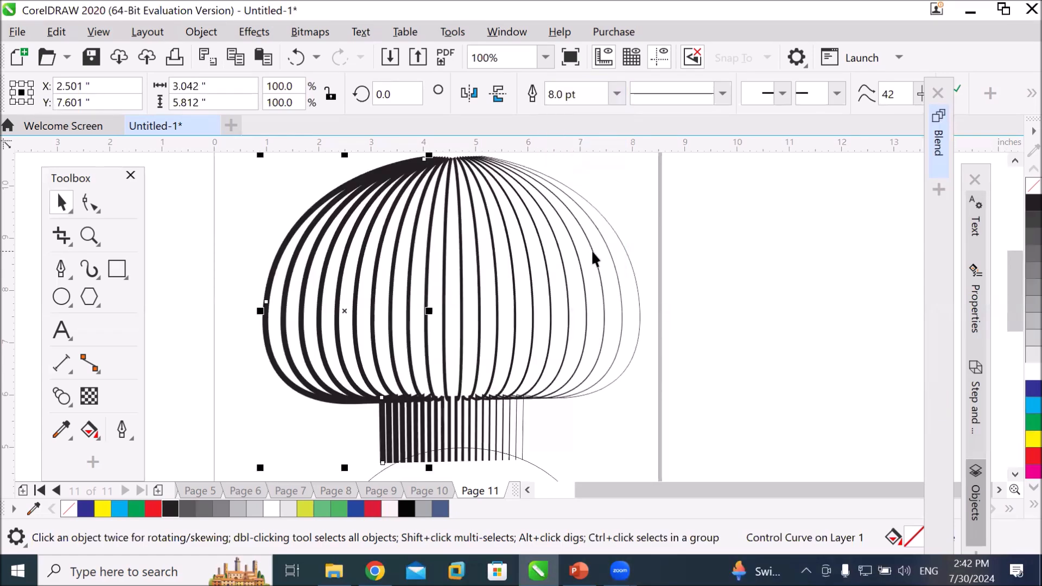
{"action": "right_click", "coordinate": [1019, 460]}
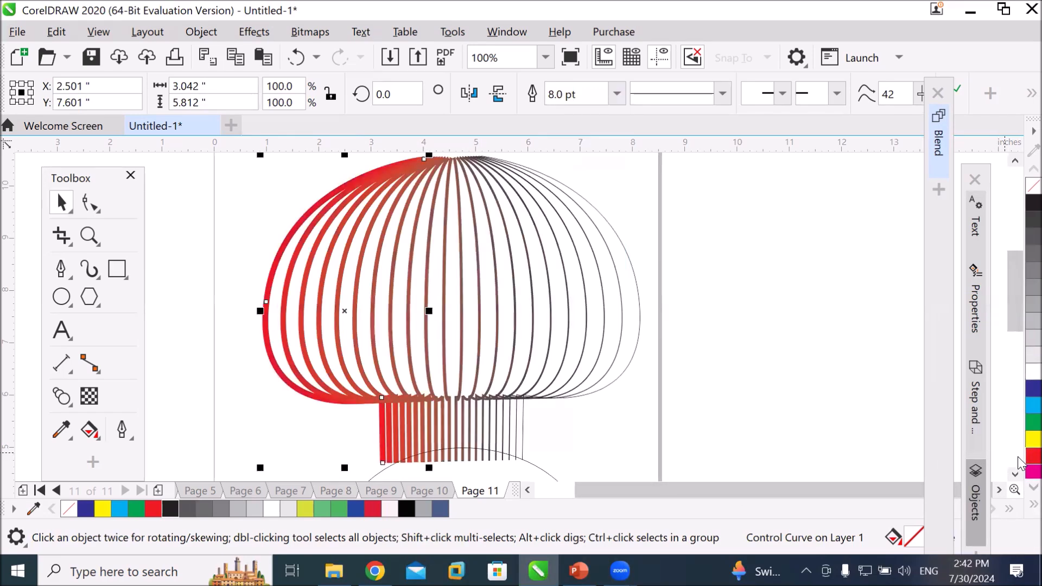
Step: Give the blend's right control curve a yellow outline 4 pt wide
{"action": "left_click", "coordinate": [640, 301]}
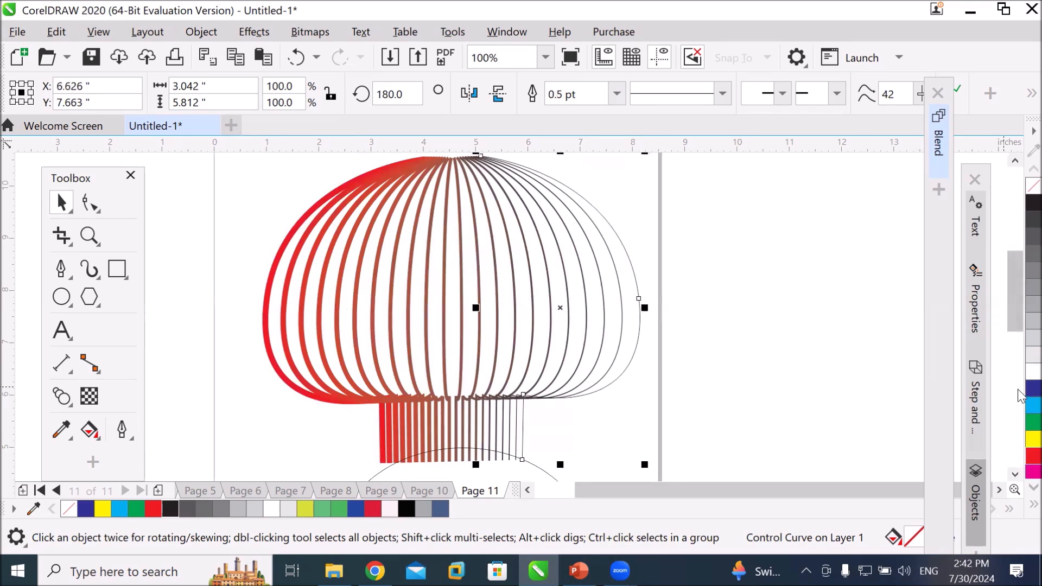
{"action": "right_click", "coordinate": [1020, 440]}
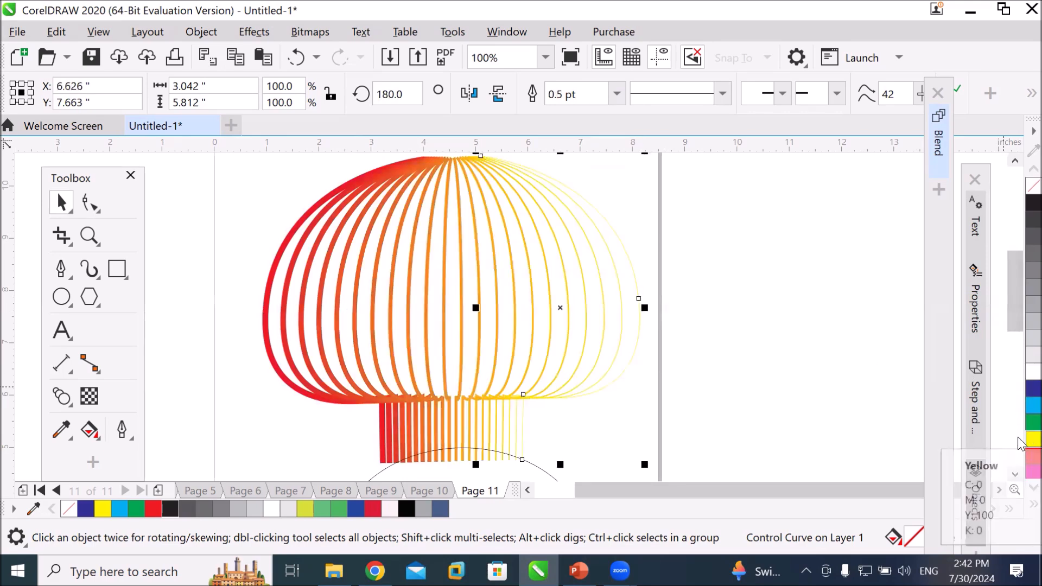
{"action": "left_click", "coordinate": [617, 94]}
{"action": "left_click", "coordinate": [564, 235]}
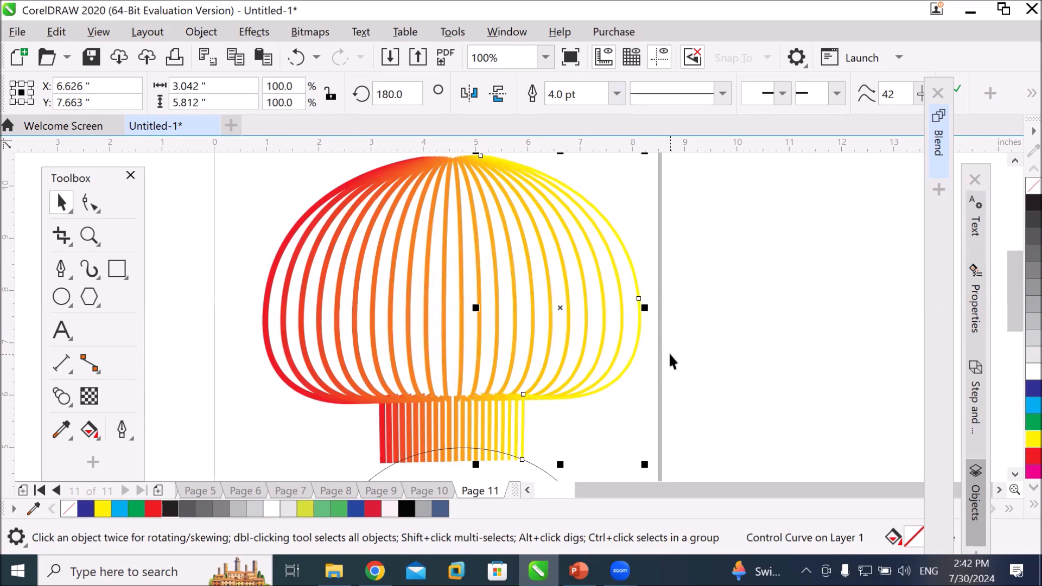
{"action": "scroll", "coordinate": [522, 300], "scroll_direction": "up", "scroll_amount": 3}
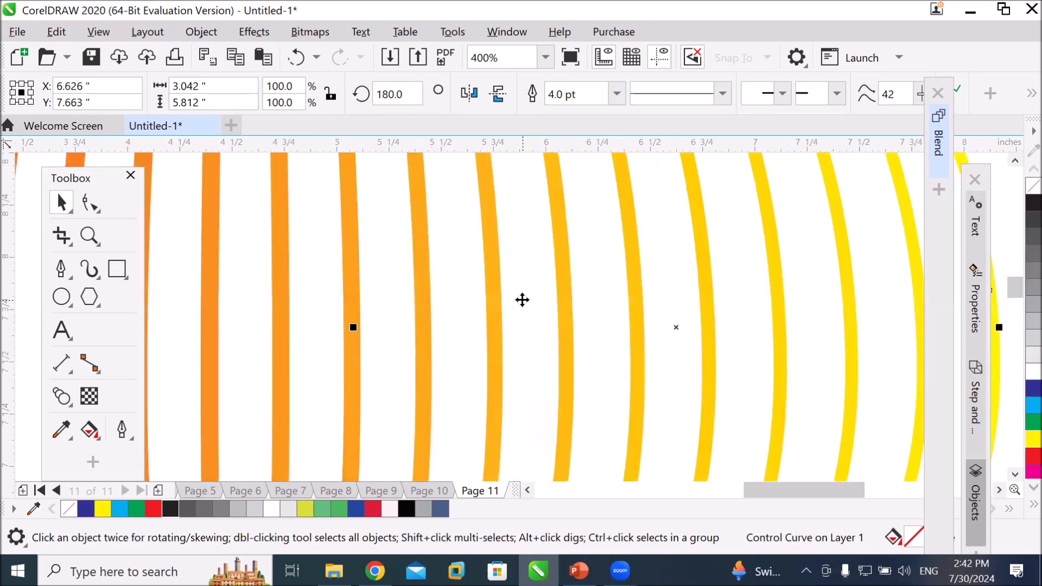
{"action": "scroll", "coordinate": [523, 301], "scroll_direction": "down", "scroll_amount": 2}
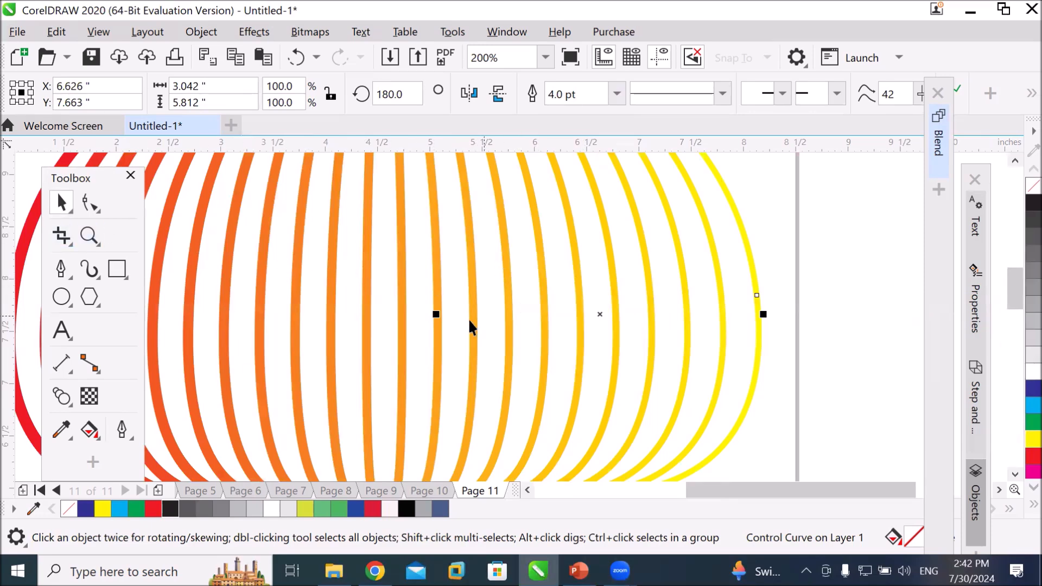
{"action": "scroll", "coordinate": [470, 328], "scroll_direction": "down", "scroll_amount": 1}
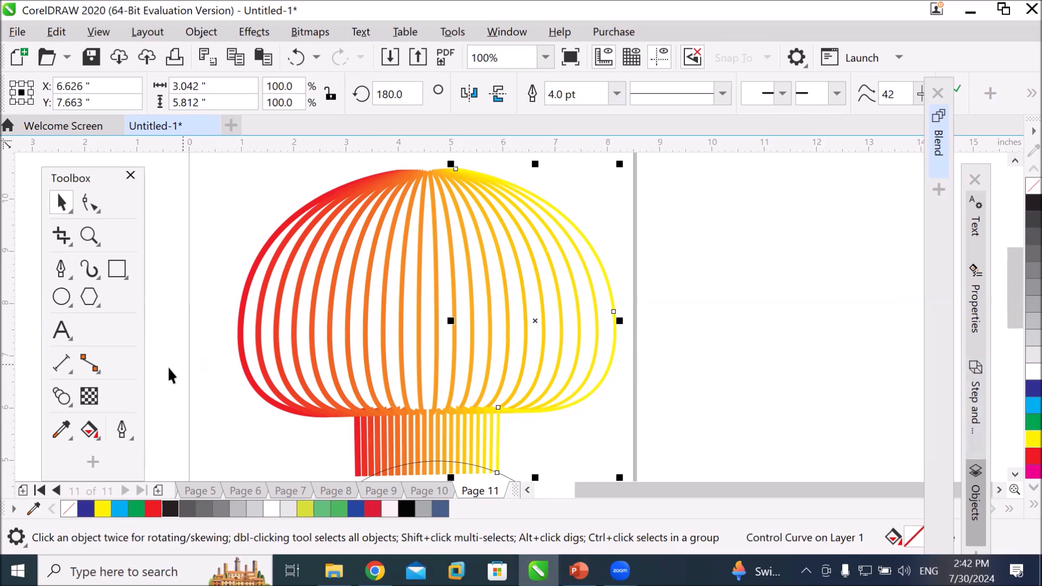
{"action": "left_click", "coordinate": [61, 397]}
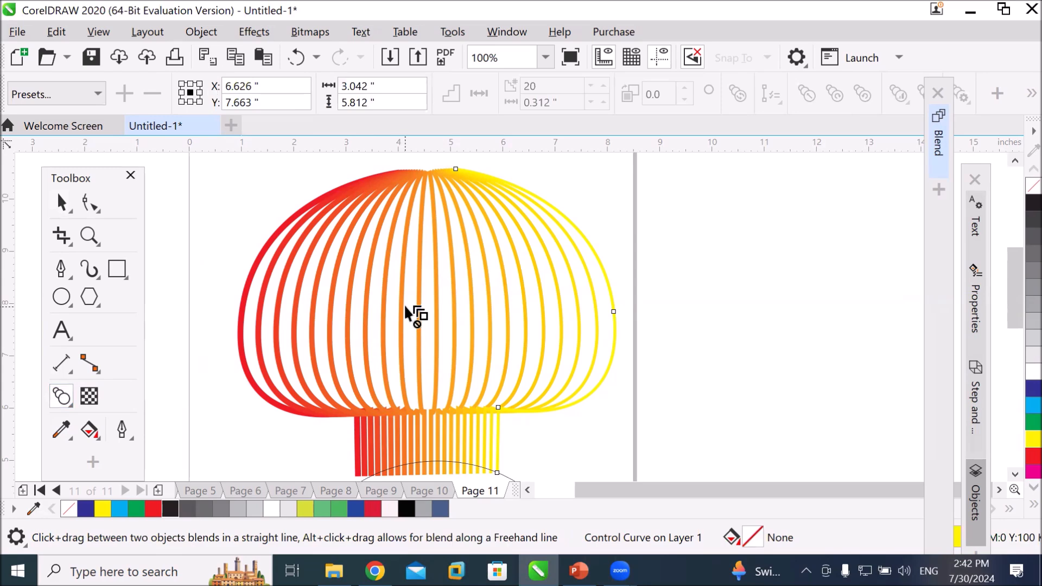
{"action": "key", "text": "space"}
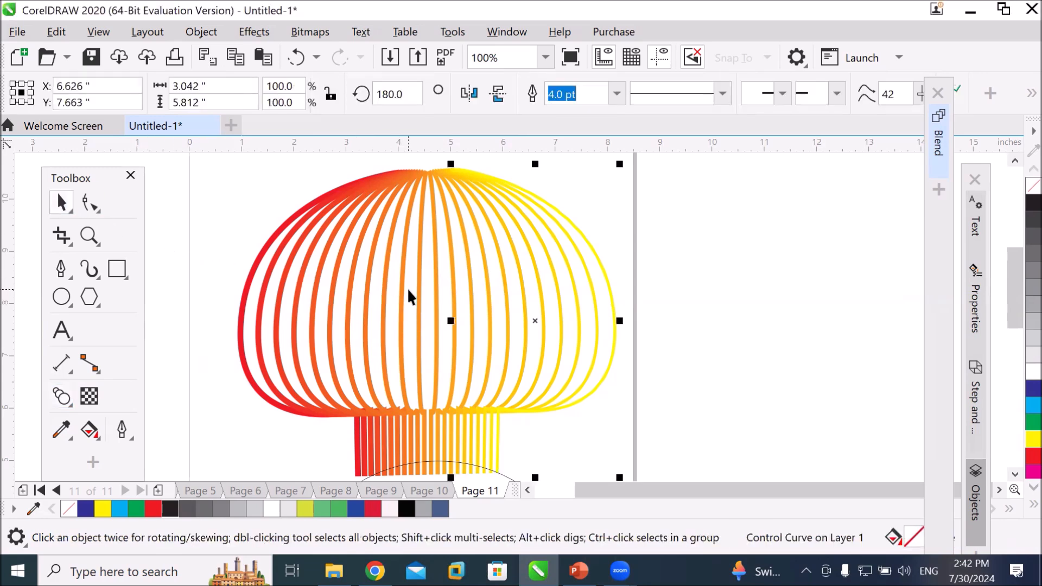
Step: Select the whole red-to-yellow blend and close the floating Blend docker
{"action": "left_click", "coordinate": [402, 282]}
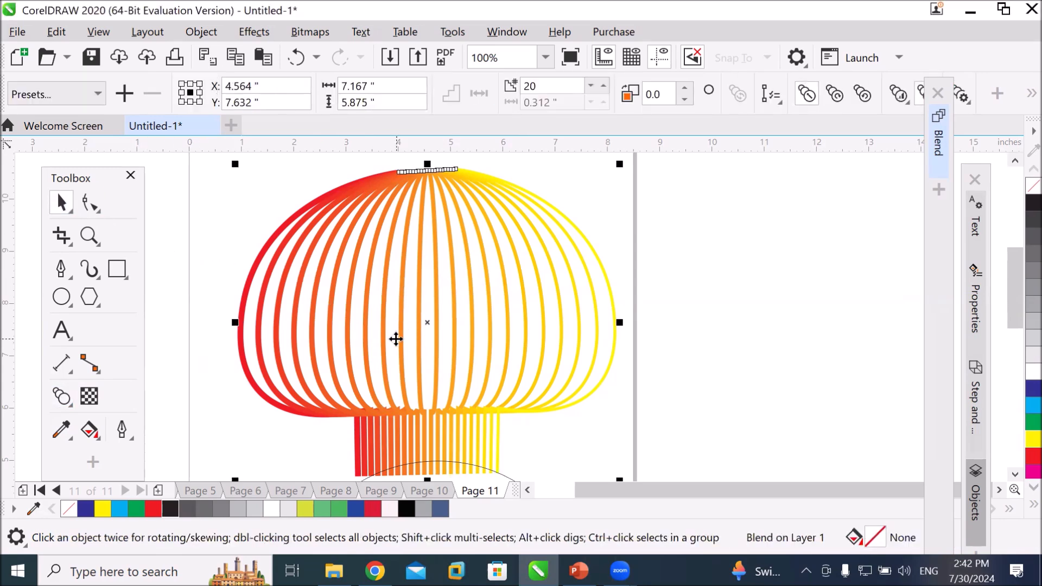
{"action": "scroll", "coordinate": [396, 338], "scroll_direction": "down", "scroll_amount": 3}
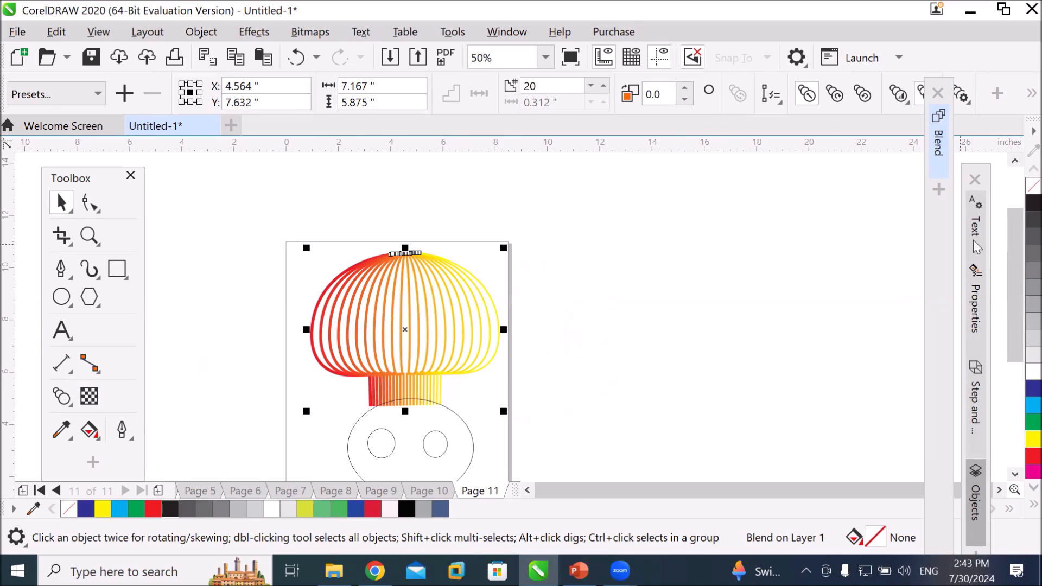
{"action": "left_click_drag", "start_coordinate": [964, 337], "coordinate": [893, 380]}
{"action": "left_click_drag", "start_coordinate": [891, 204], "coordinate": [883, 404]}
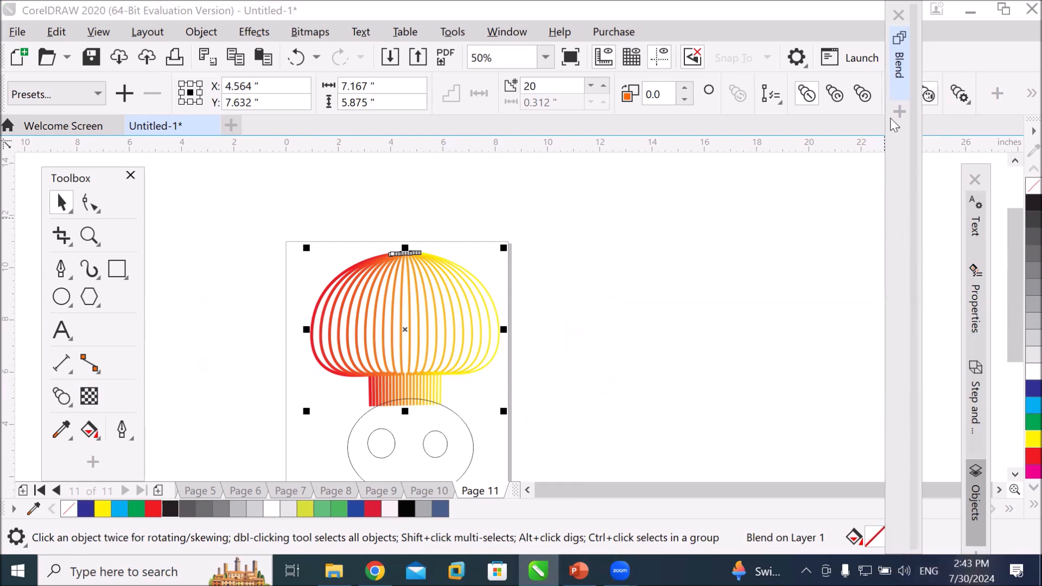
{"action": "left_click", "coordinate": [898, 16]}
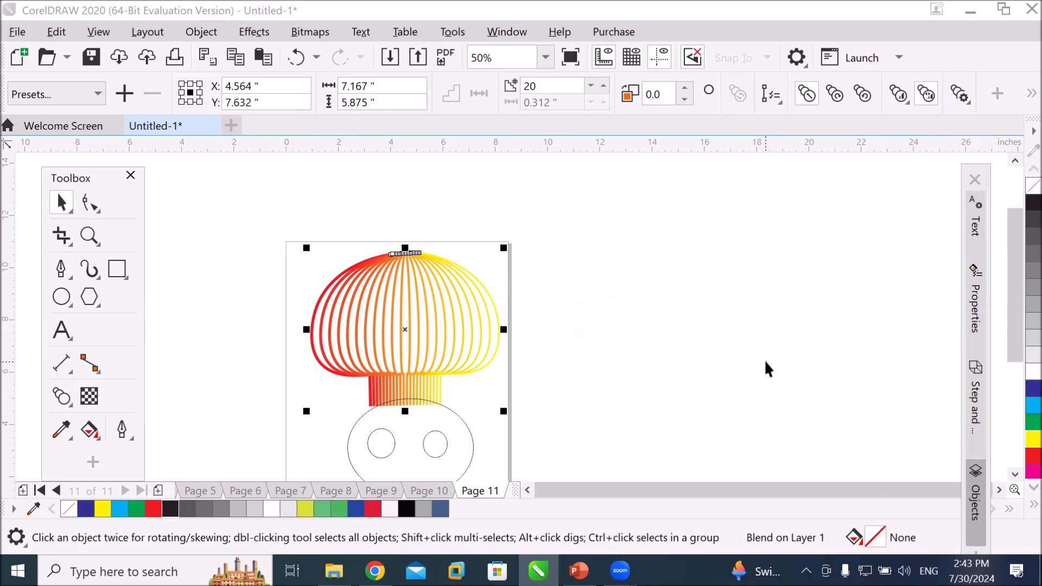
Step: Open the blend's acceleration settings and unlock object and color acceleration so each adjusts separately
{"action": "left_click", "coordinate": [898, 100]}
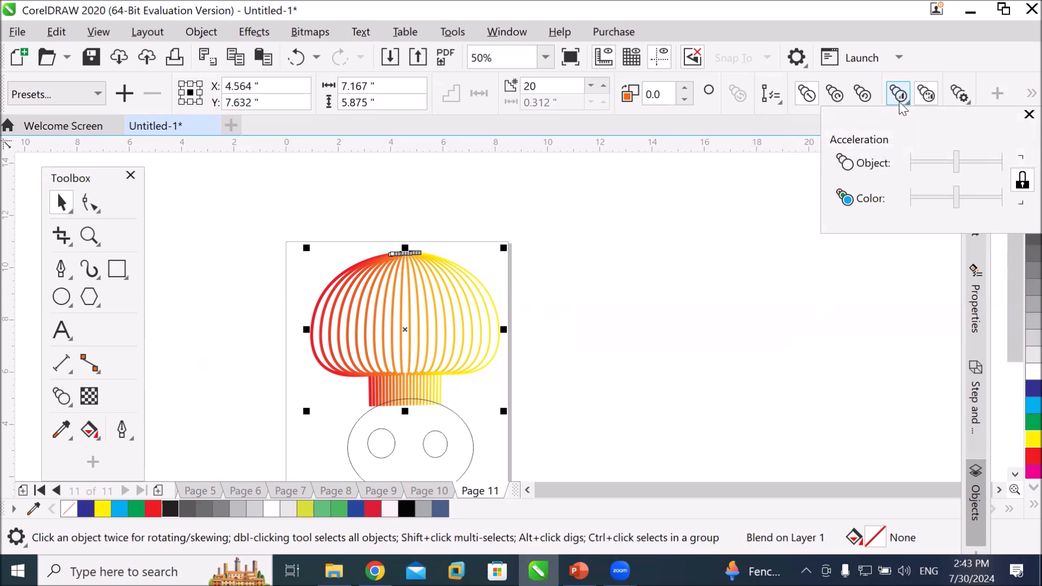
{"action": "mouse_move", "coordinate": [956, 169]}
{"action": "left_mouse_down"}
{"action": "mouse_move", "coordinate": [982, 172]}
{"action": "mouse_move", "coordinate": [961, 172]}
{"action": "left_mouse_up"}
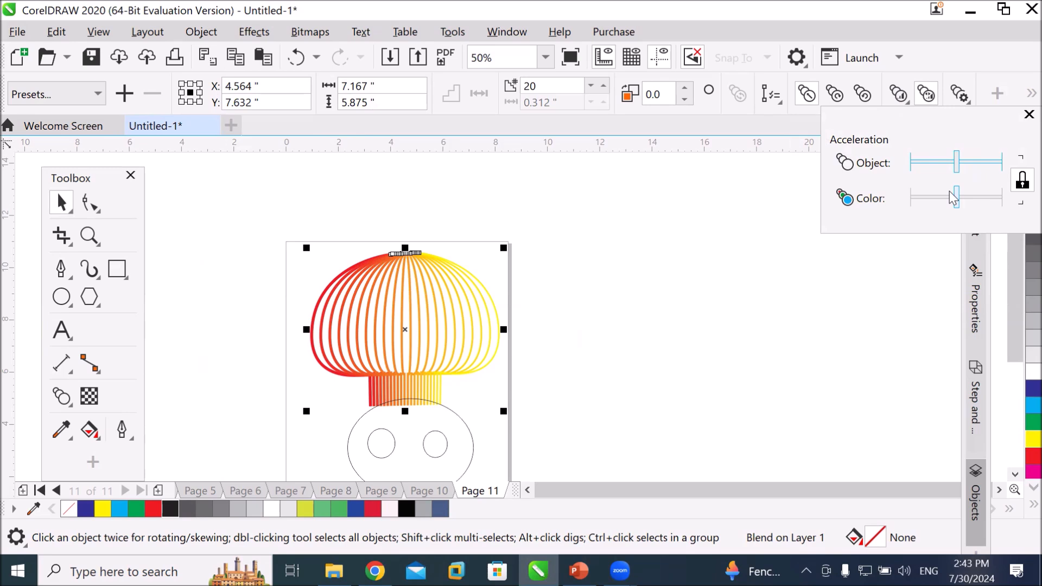
{"action": "left_click", "coordinate": [1022, 182]}
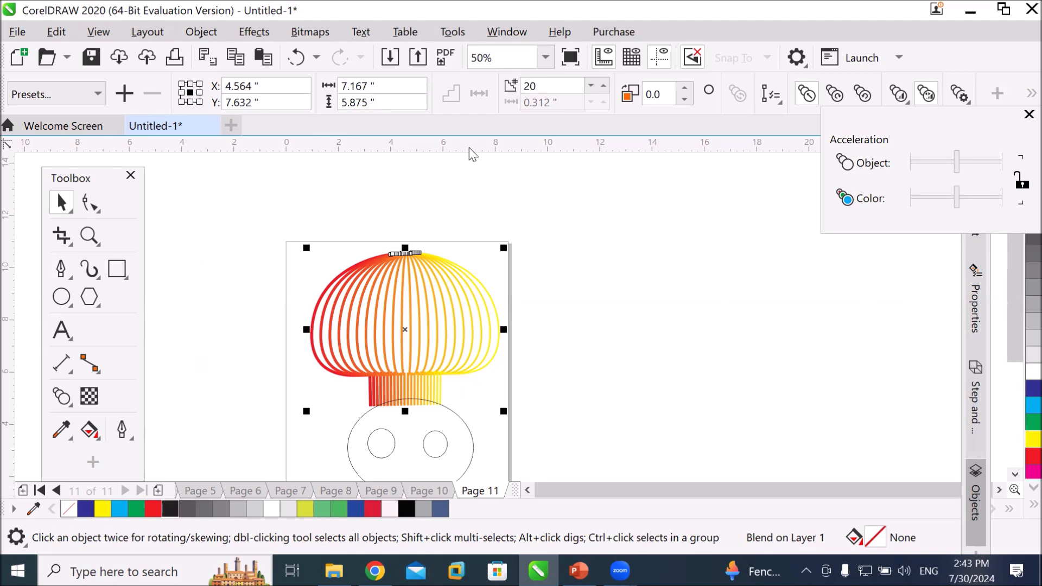
Step: Raise the number of steps in the red-to-yellow blend to 999
{"action": "left_click", "coordinate": [603, 85]}
{"action": "left_click", "coordinate": [603, 86]}
{"action": "left_click_drag", "start_coordinate": [604, 86], "coordinate": [604, 86]}
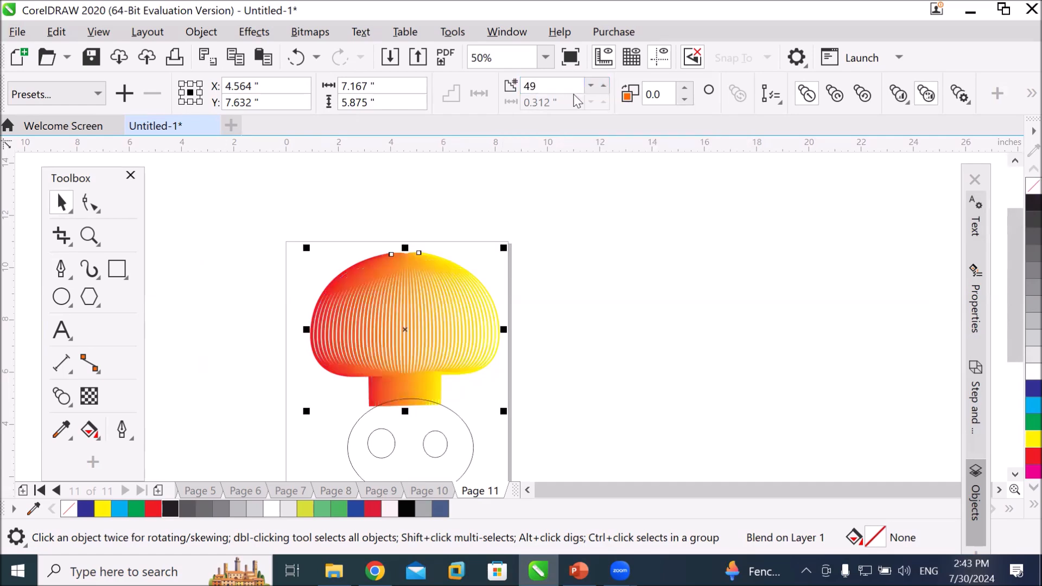
{"action": "double_click", "coordinate": [559, 86]}
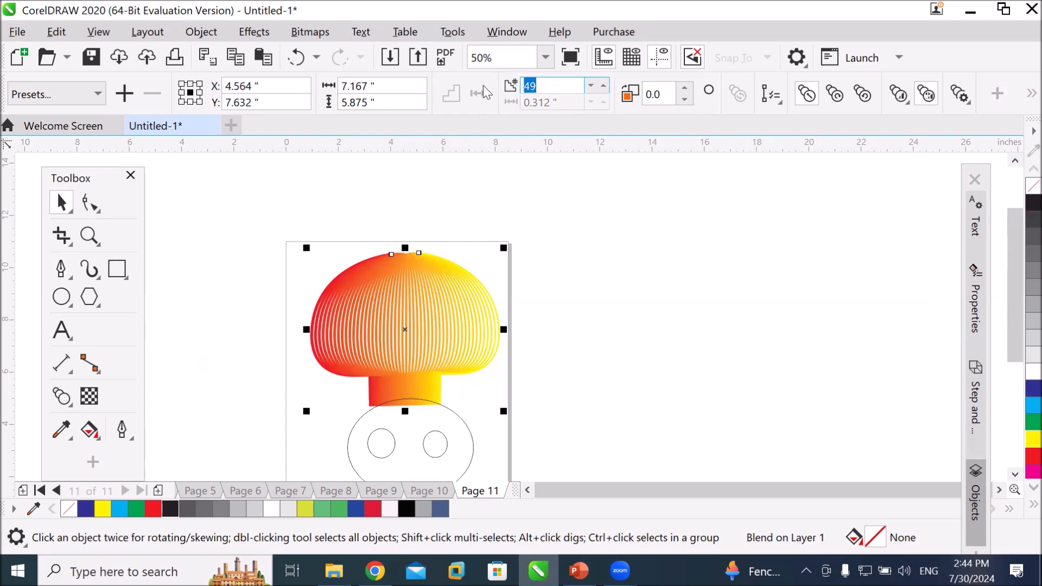
{"action": "type", "text": "999"}
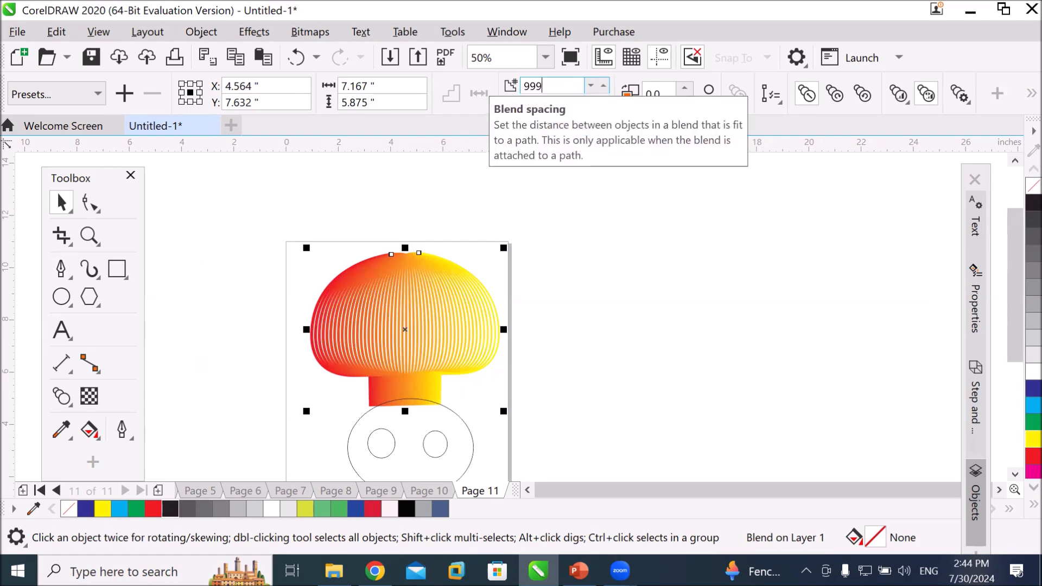
{"action": "type", "text": "9999"}
{"action": "key", "text": "Return"}
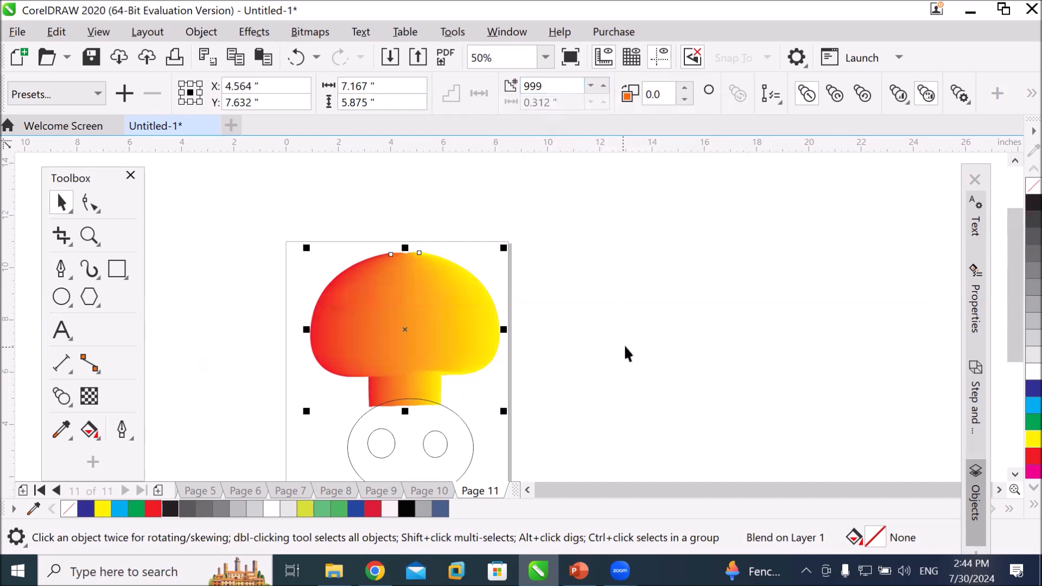
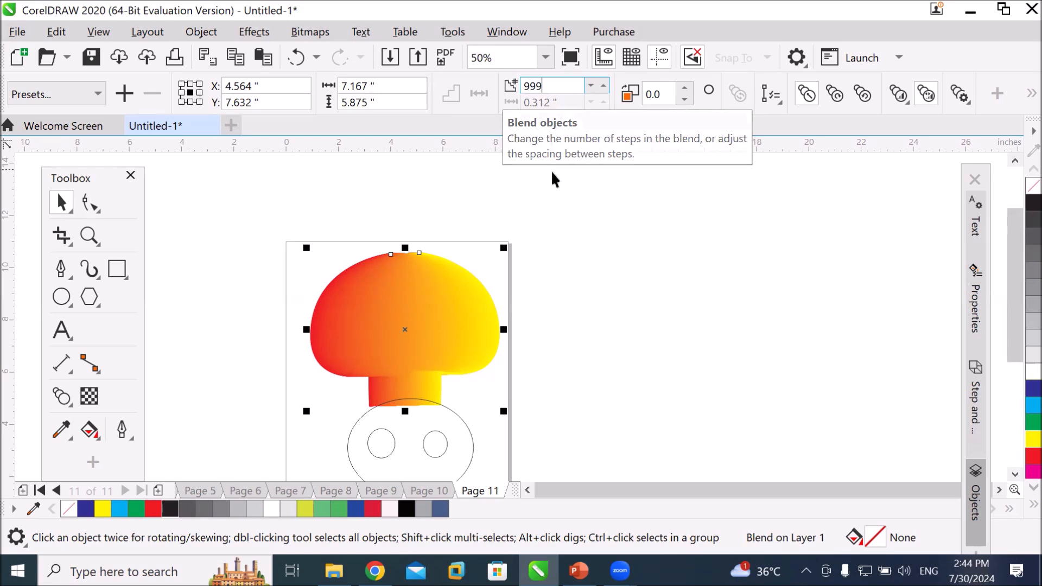
Step: Demonstrate color acceleration on the blend by spreading the red across the shape, and shift it the opposite way to spread the yellow
{"action": "scroll", "coordinate": [492, 396], "scroll_direction": "up", "scroll_amount": 1}
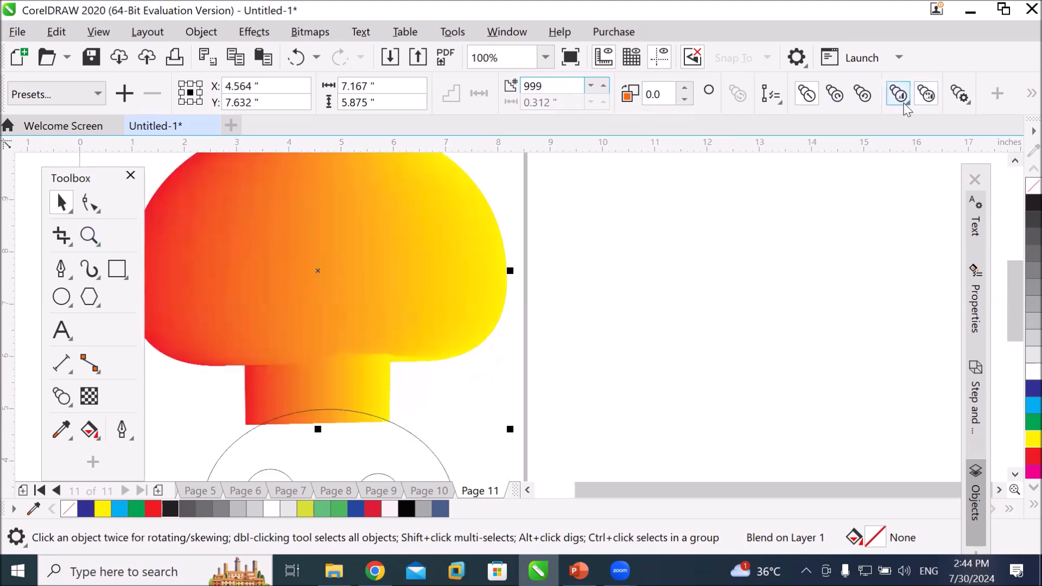
{"action": "left_click", "coordinate": [899, 95]}
{"action": "left_click_drag", "start_coordinate": [956, 199], "coordinate": [975, 204]}
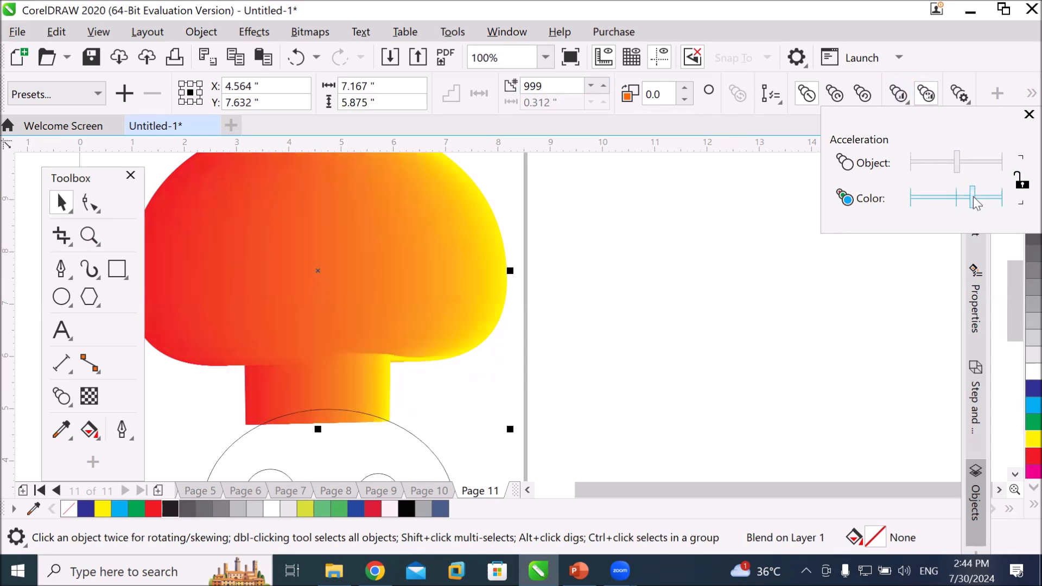
{"action": "left_click_drag", "start_coordinate": [975, 204], "coordinate": [988, 205]}
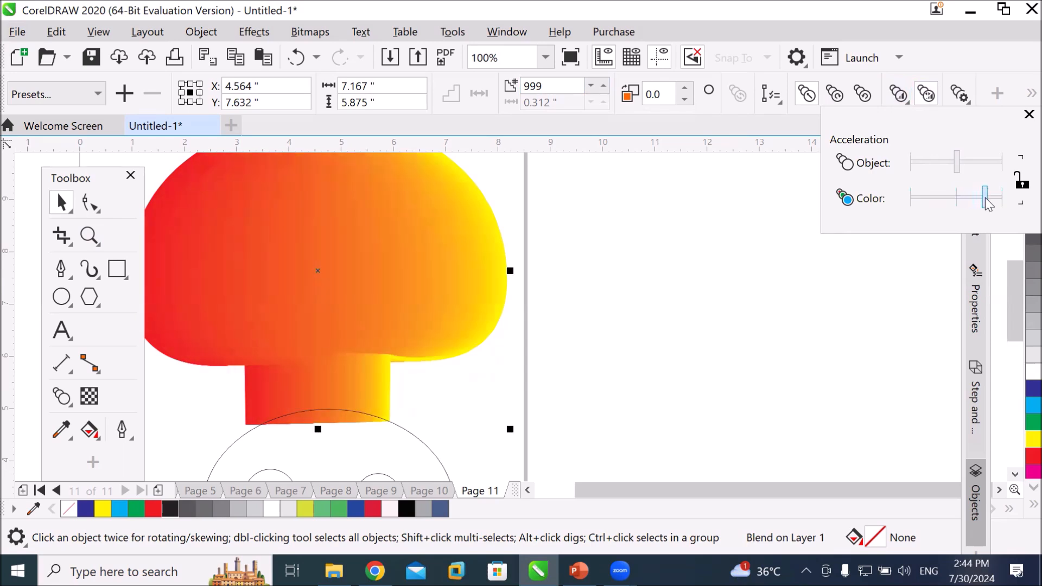
{"action": "left_click_drag", "start_coordinate": [990, 205], "coordinate": [994, 205]}
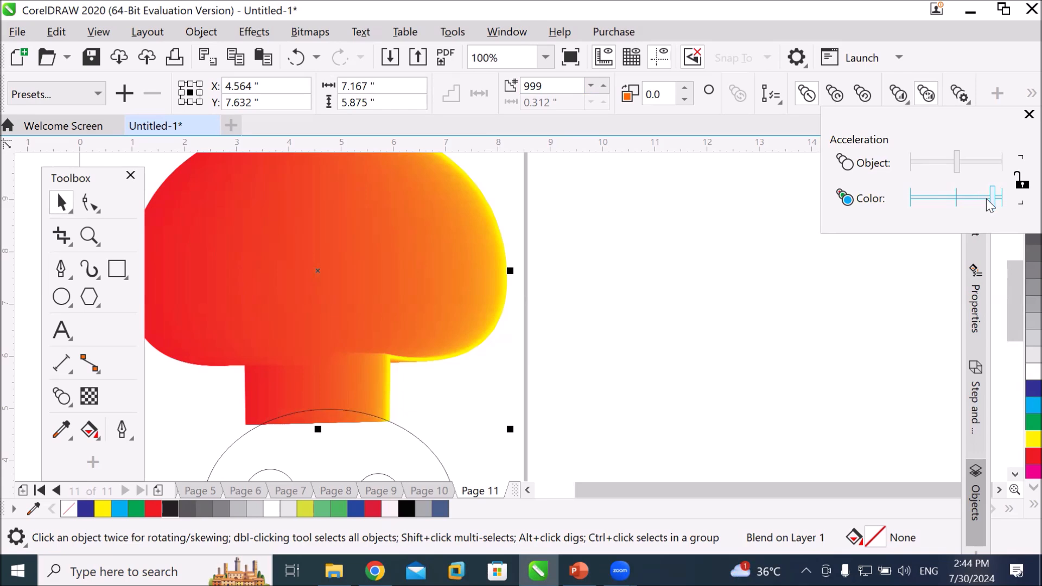
{"action": "left_click_drag", "start_coordinate": [994, 204], "coordinate": [933, 206]}
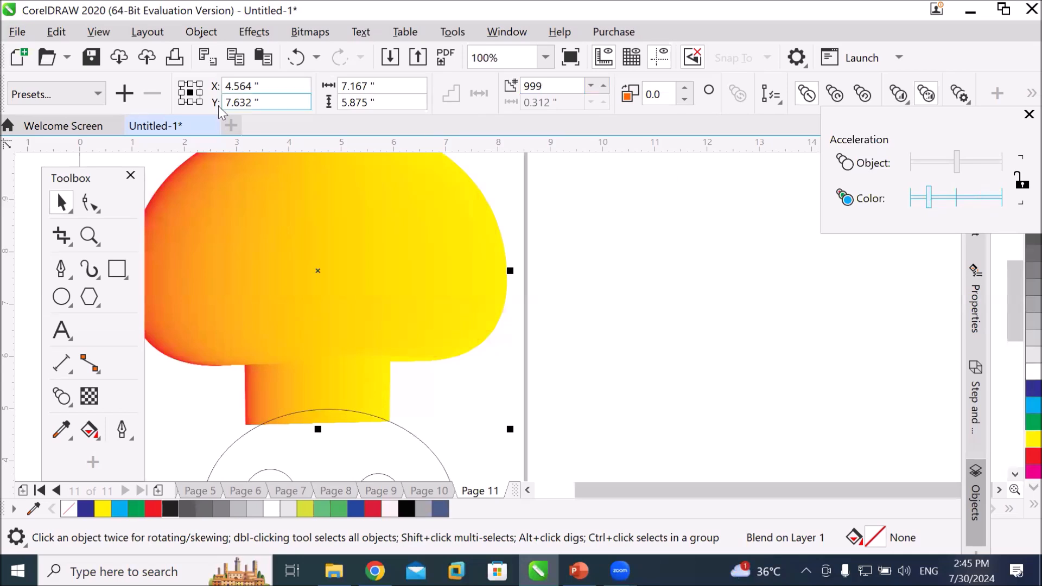
Step: Move the floating toolbox off the artwork and return the blend's color acceleration to about its midpoint
{"action": "left_click", "coordinate": [67, 173]}
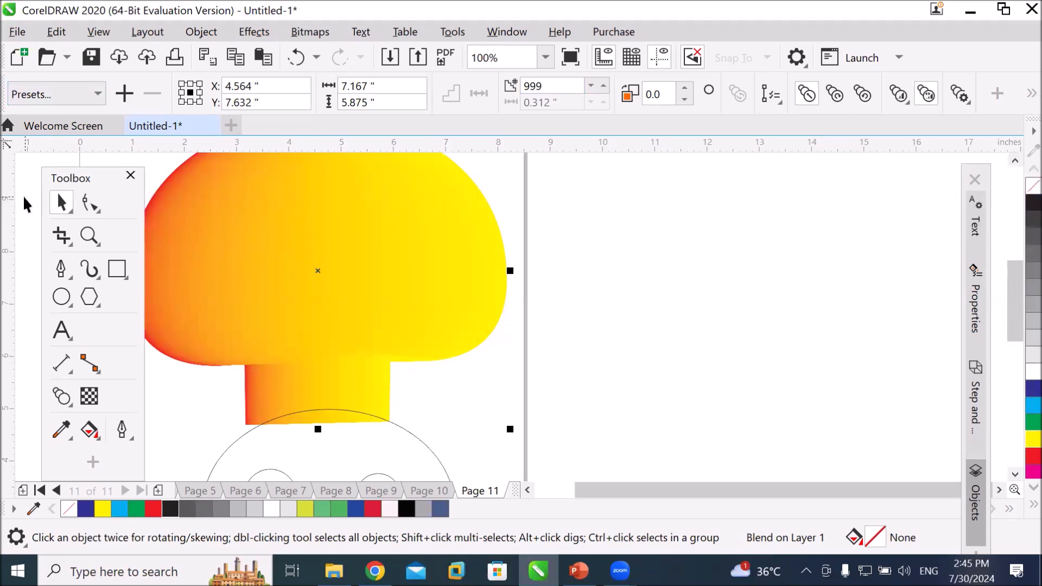
{"action": "left_click_drag", "start_coordinate": [48, 192], "coordinate": [21, 211]}
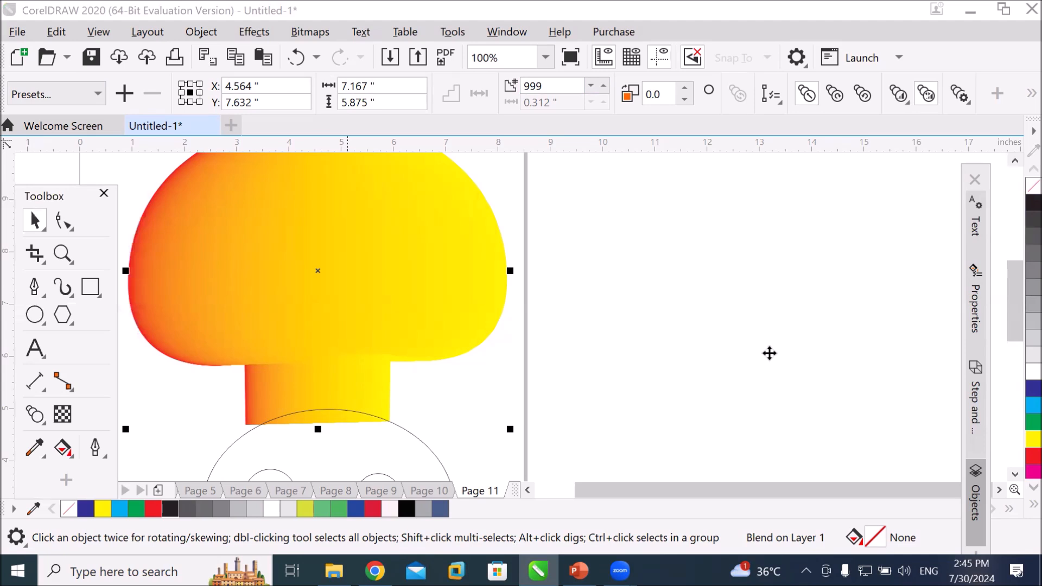
{"action": "left_click", "coordinate": [907, 100]}
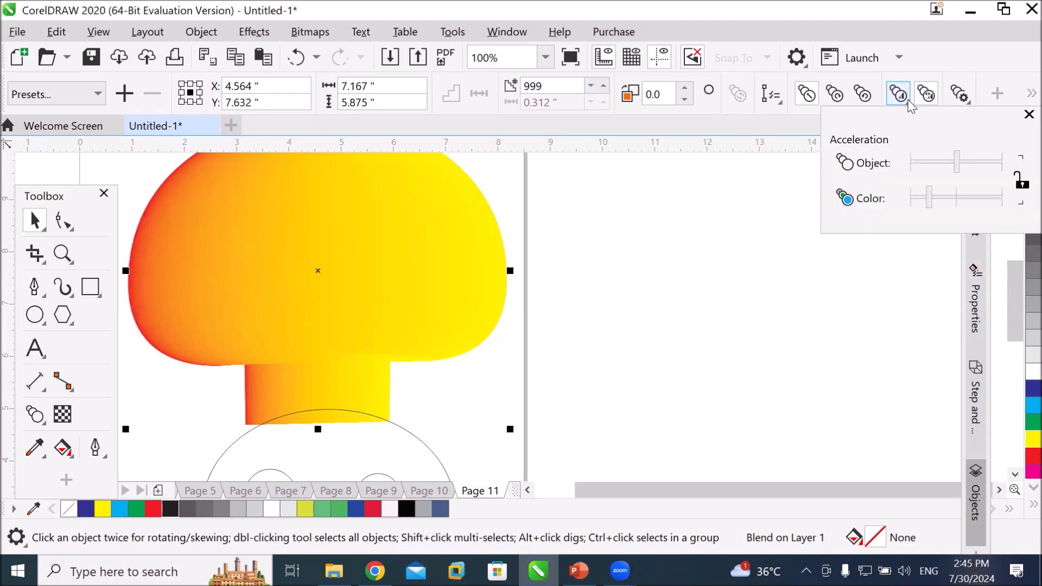
{"action": "left_click_drag", "start_coordinate": [929, 200], "coordinate": [957, 205]}
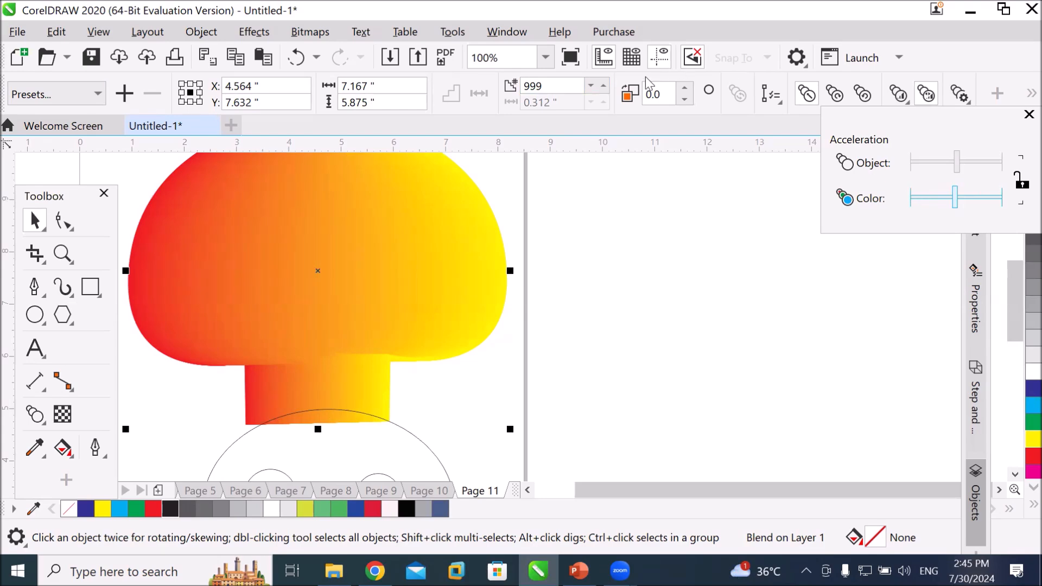
Step: Set the red-to-yellow blend to 40 steps
{"action": "left_click", "coordinate": [565, 85]}
{"action": "double_click", "coordinate": [565, 85]}
{"action": "type", "text": "40"}
{"action": "key", "text": "Return"}
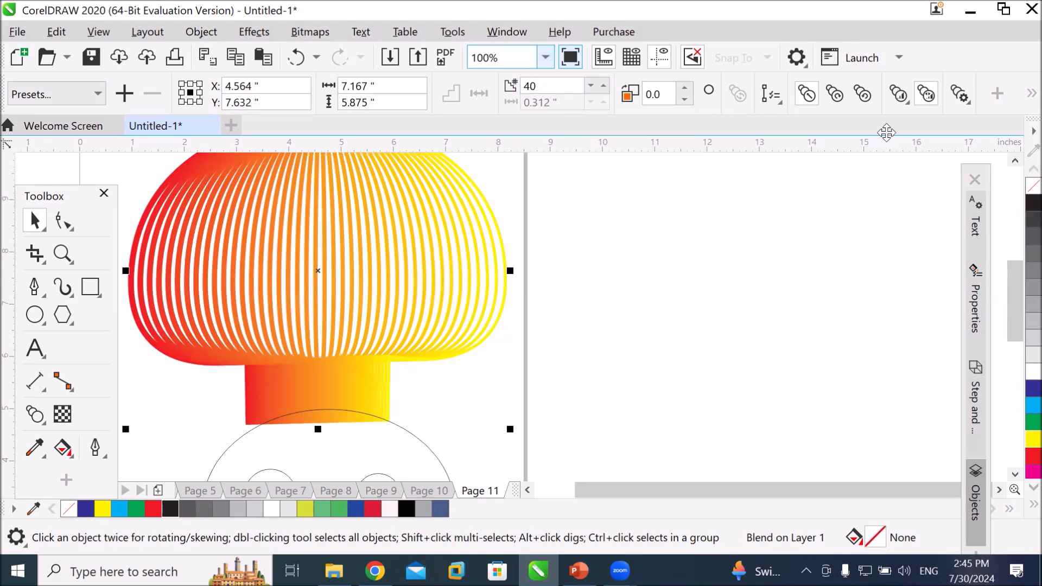
{"action": "left_click", "coordinate": [901, 99]}
{"action": "left_click", "coordinate": [902, 100]}
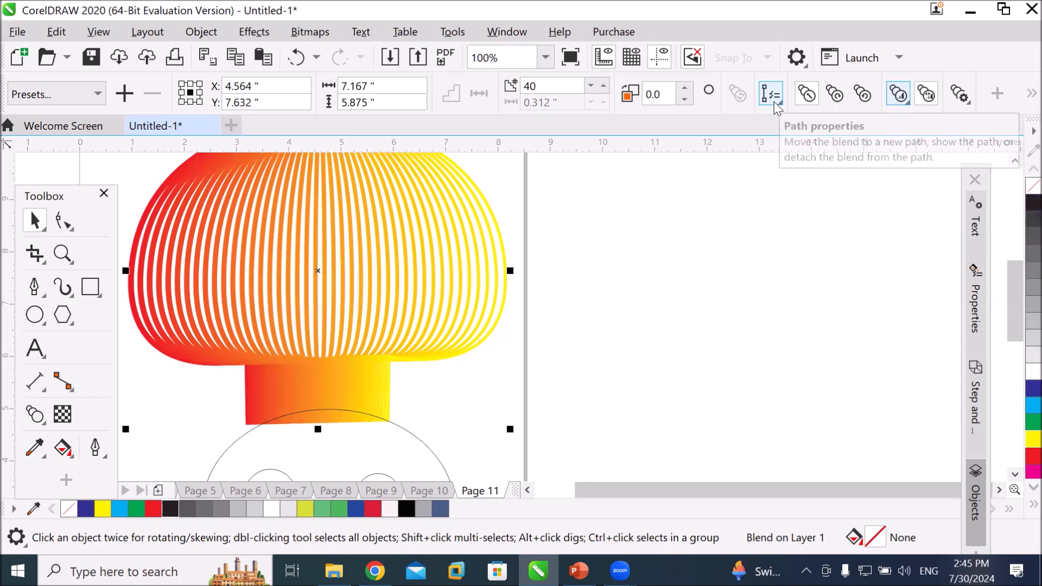
Step: Compare the direct, clockwise and counterclockwise color progressions on the blend, ending with the counterclockwise one
{"action": "left_click", "coordinate": [804, 98]}
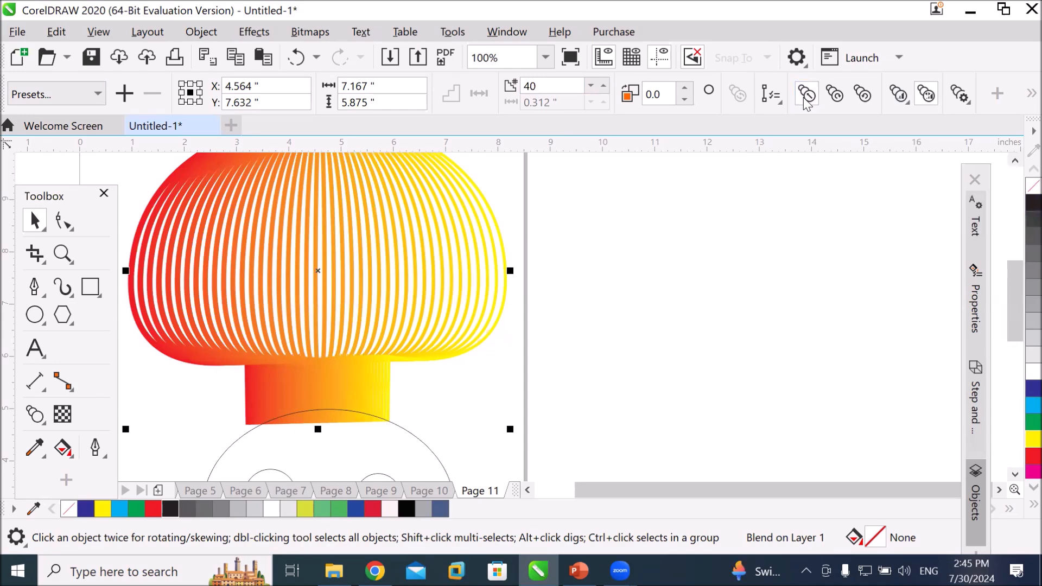
{"action": "left_click", "coordinate": [834, 94]}
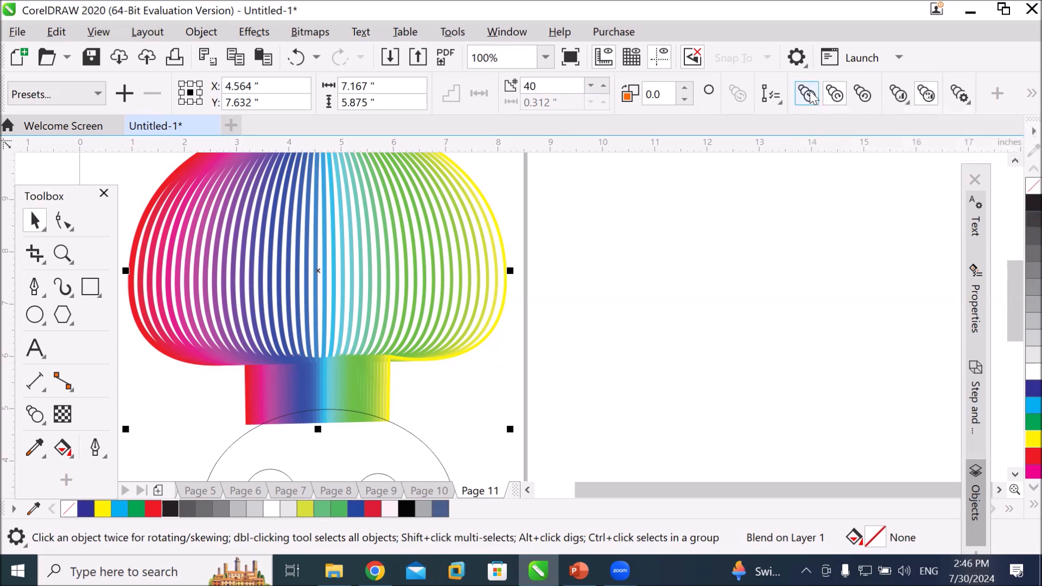
{"action": "left_click", "coordinate": [808, 94]}
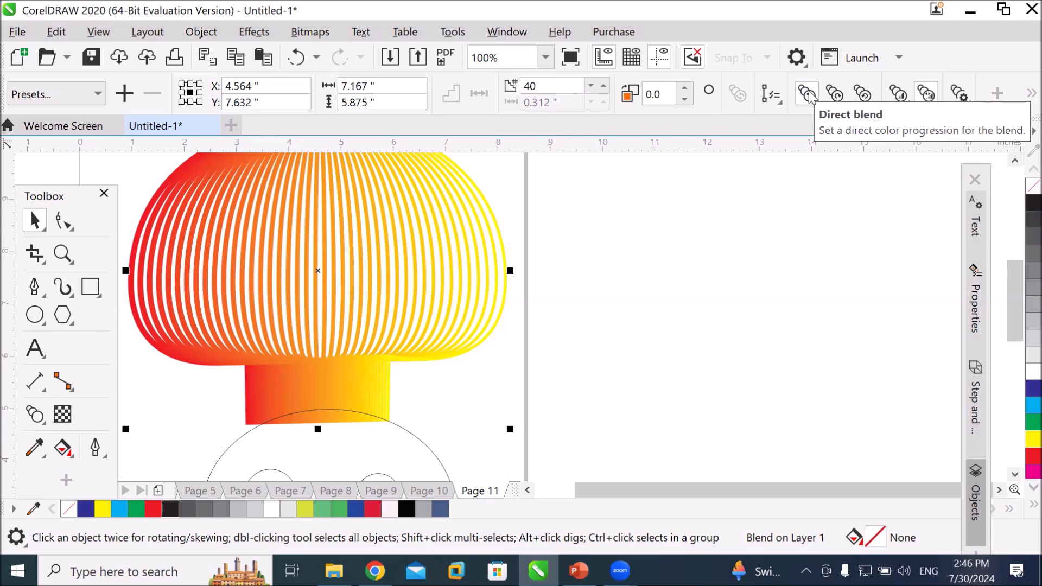
{"action": "left_click", "coordinate": [836, 94]}
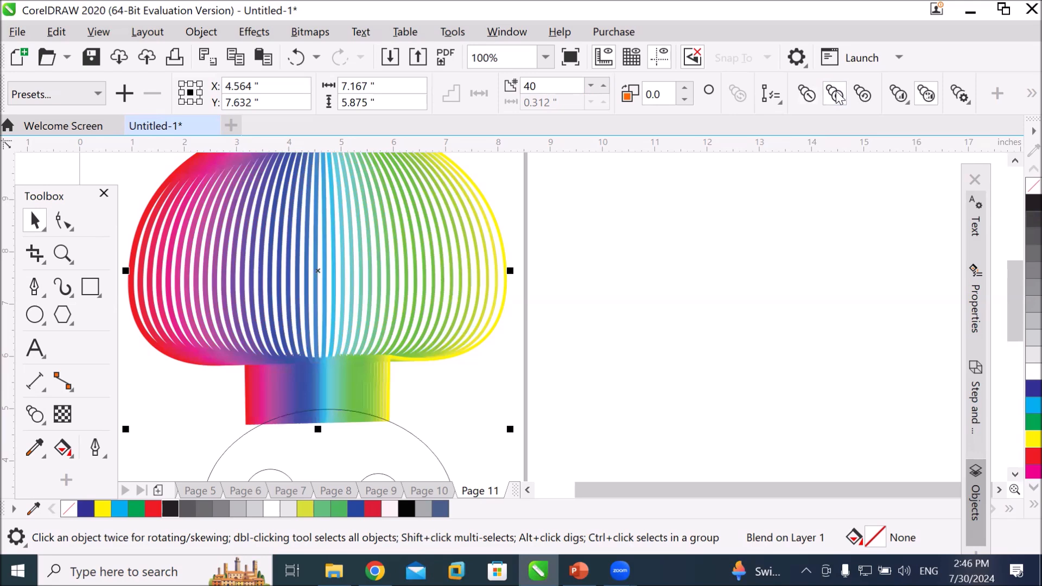
{"action": "left_click", "coordinate": [863, 95]}
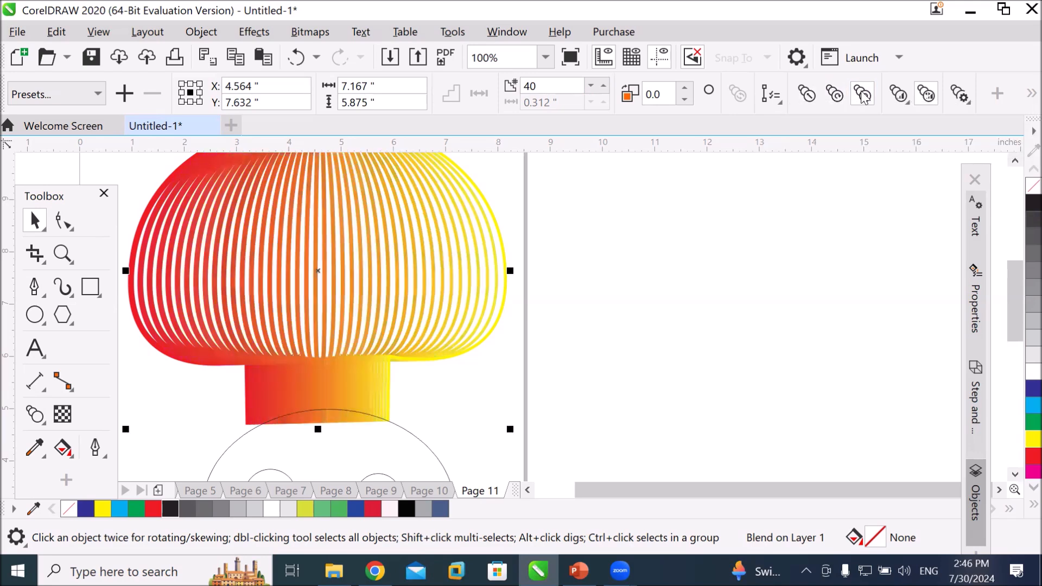
{"action": "left_click", "coordinate": [806, 95]}
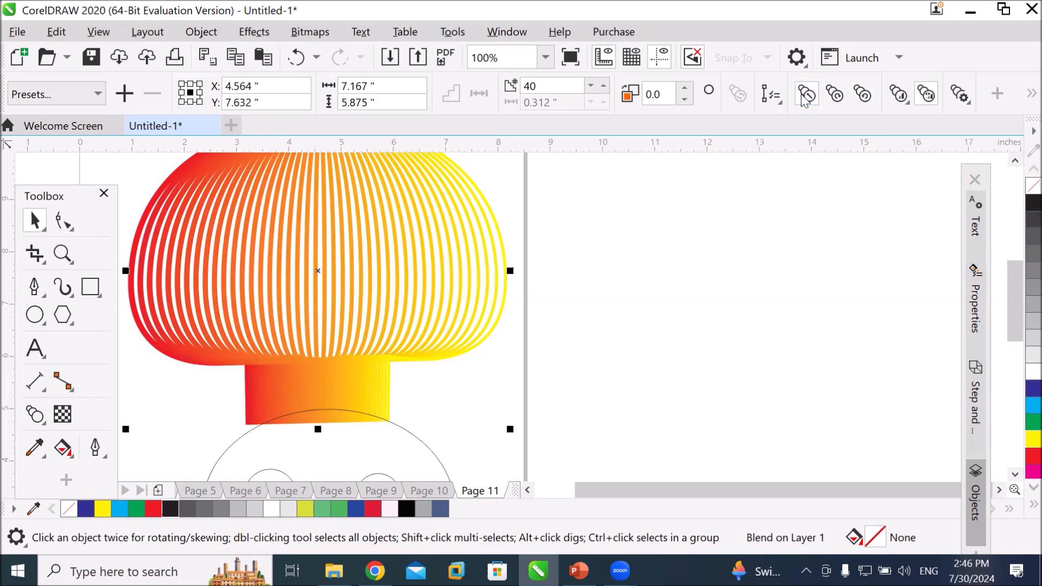
{"action": "left_click", "coordinate": [861, 99]}
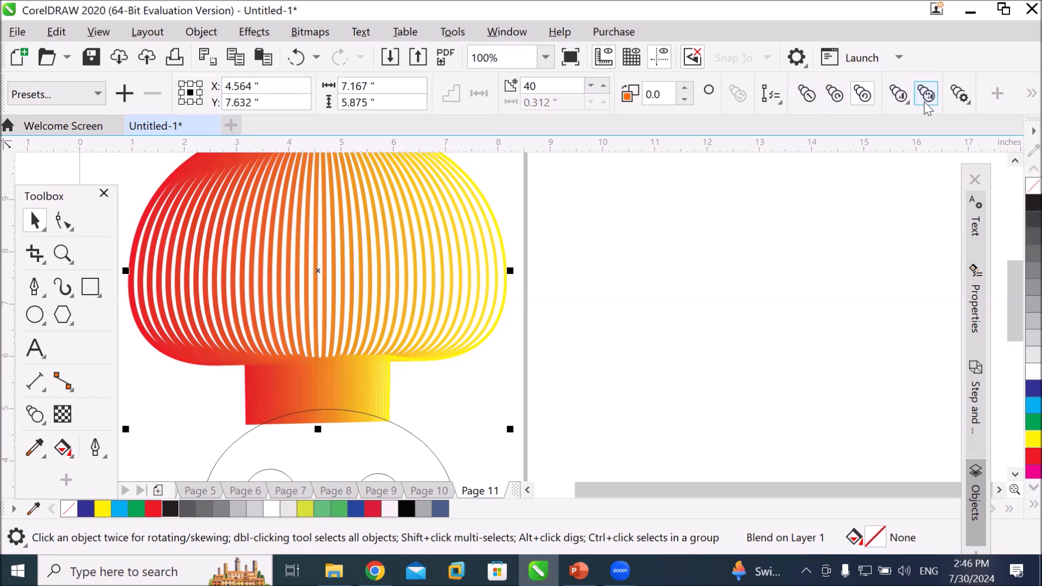
Step: Demonstrate size acceleration by switching it off and on repeatedly for the blend
{"action": "left_click", "coordinate": [900, 103]}
{"action": "left_click", "coordinate": [901, 102]}
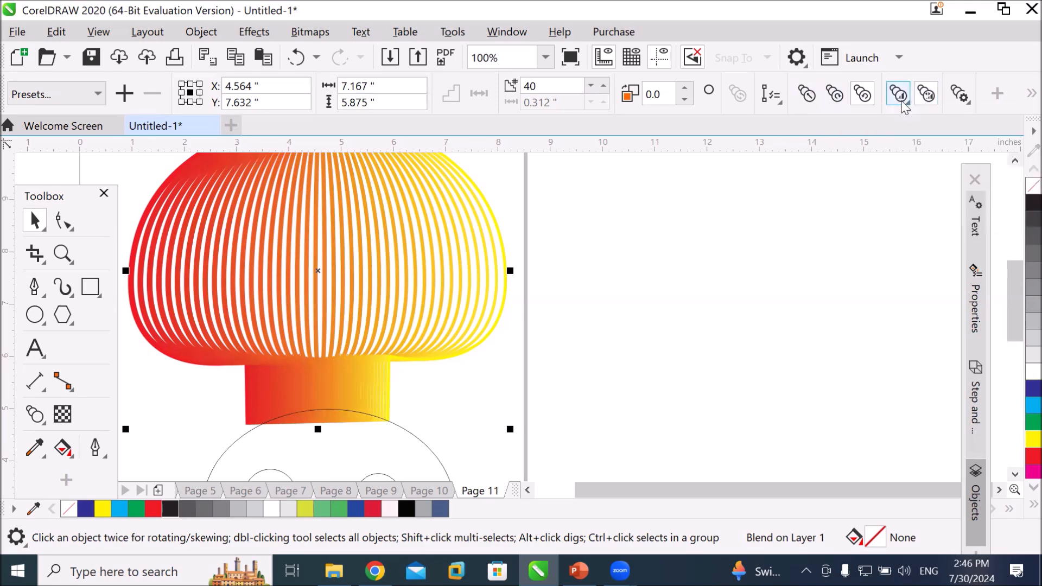
{"action": "left_click", "coordinate": [927, 96]}
{"action": "left_click", "coordinate": [927, 95]}
{"action": "left_click", "coordinate": [927, 95]}
{"action": "left_click", "coordinate": [927, 96]}
{"action": "left_click", "coordinate": [927, 95]}
{"action": "left_click", "coordinate": [927, 96]}
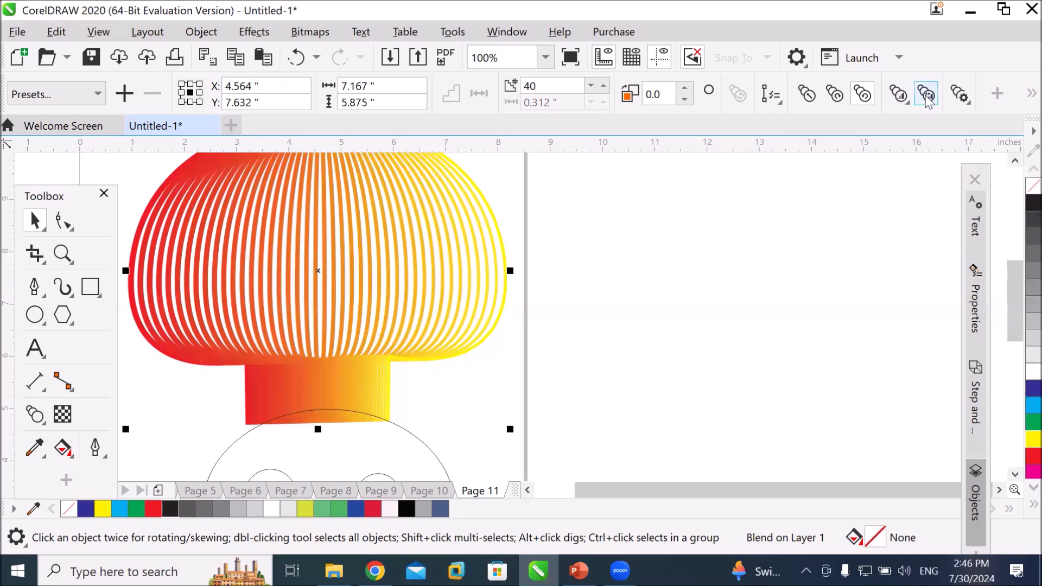
Step: Examine the additional blend options, including Map nodes and Split
{"action": "left_click", "coordinate": [959, 97]}
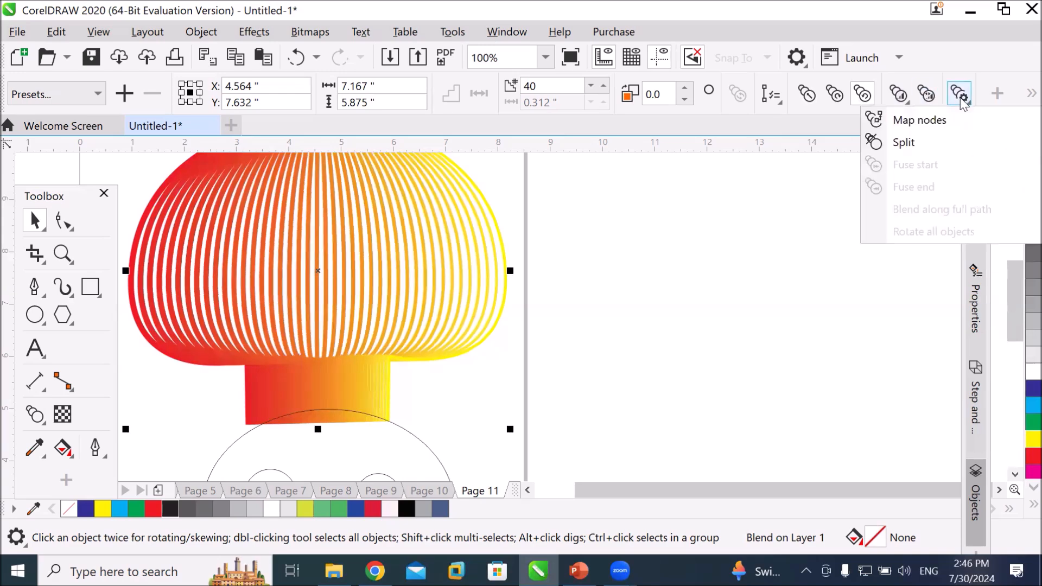
{"action": "left_click", "coordinate": [928, 140]}
{"action": "left_click", "coordinate": [958, 100]}
{"action": "scroll", "coordinate": [760, 283], "scroll_direction": "down", "scroll_amount": 2}
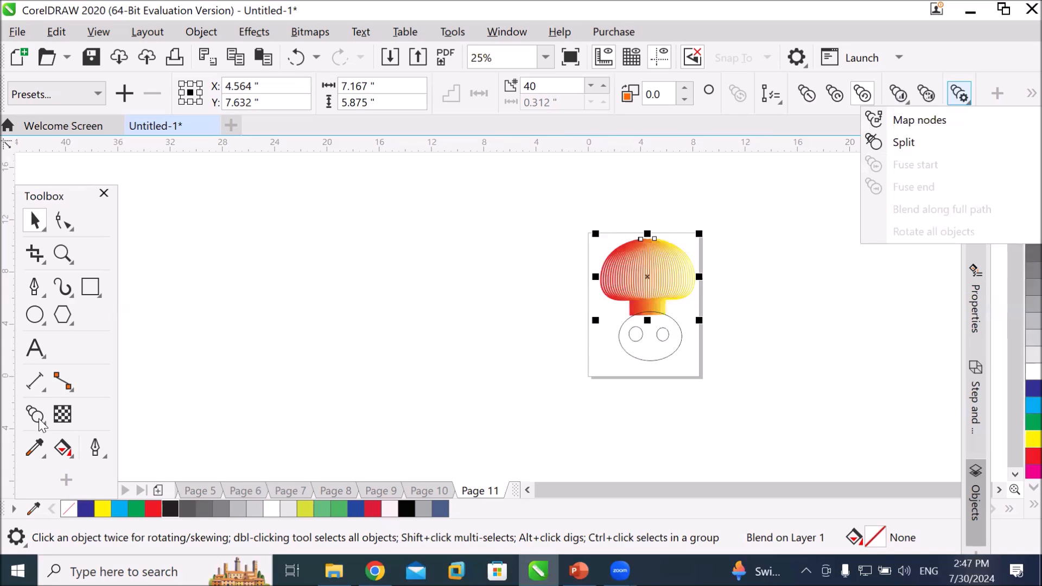
Step: Add a new page and draw a cyan-filled circle about 1.2 inches across in the empty area left of the page
{"action": "left_click", "coordinate": [158, 490]}
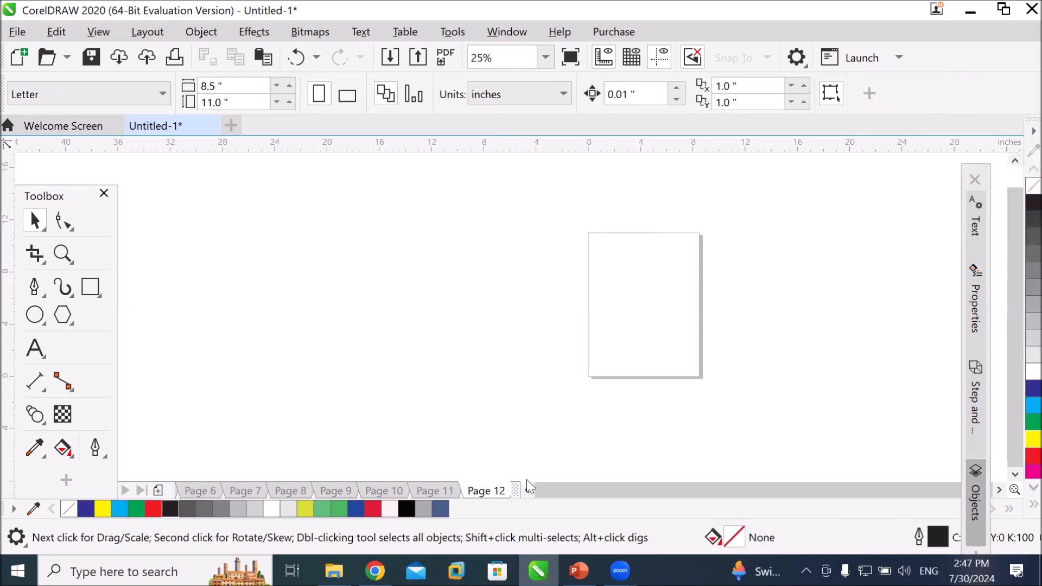
{"action": "scroll", "coordinate": [761, 317], "scroll_direction": "up", "scroll_amount": 1}
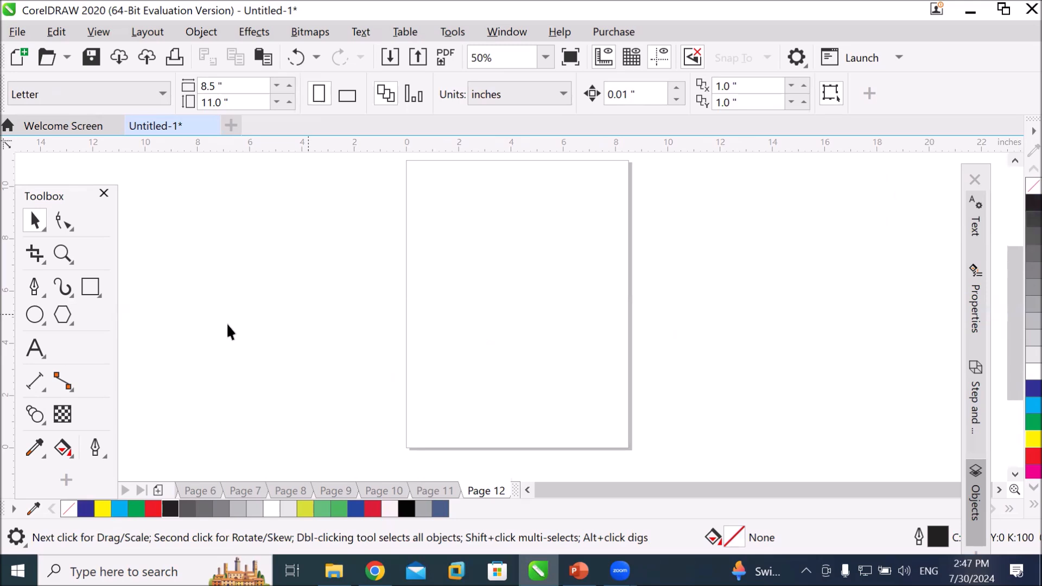
{"action": "left_click", "coordinate": [30, 318]}
{"action": "left_click_drag", "start_coordinate": [236, 241], "coordinate": [268, 271]}
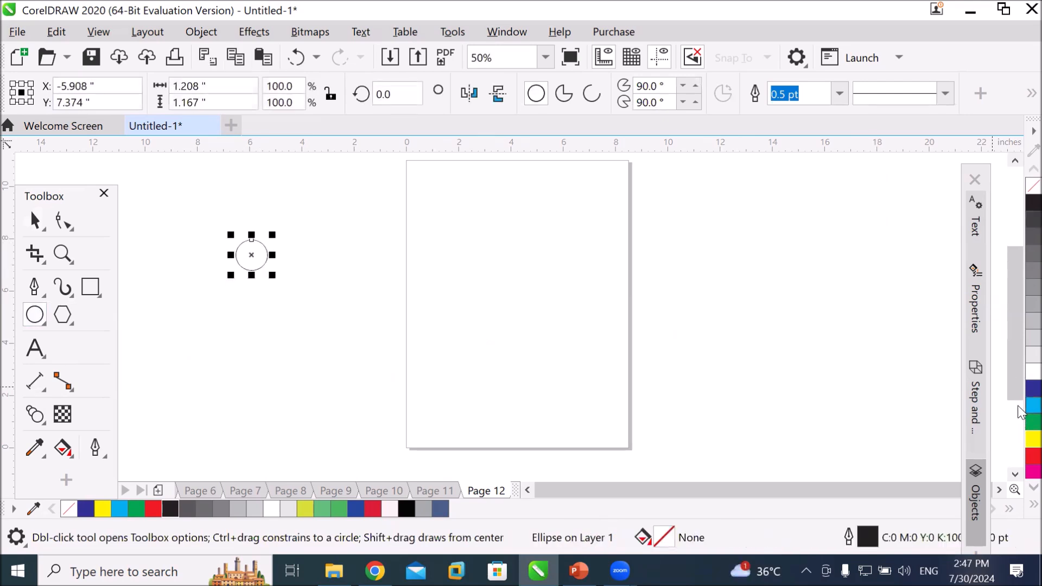
{"action": "left_click", "coordinate": [1032, 405]}
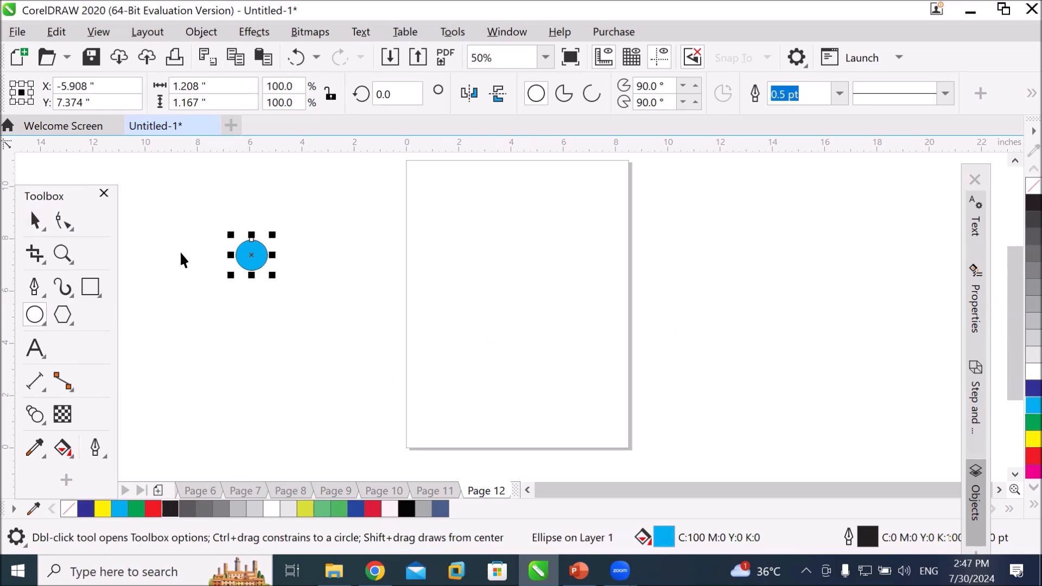
Step: Copy the cyan circle about 4.6 inches to its right and fill the copy dark blue
{"action": "key", "text": "space"}
{"action": "left_click_drag", "start_coordinate": [249, 258], "coordinate": [369, 258]}
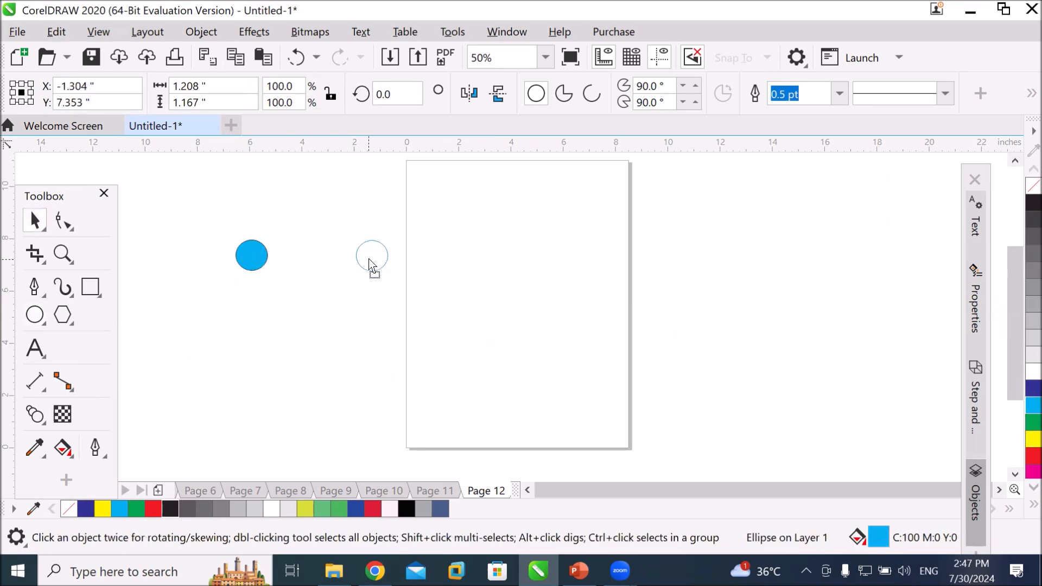
{"action": "left_click", "coordinate": [1032, 388]}
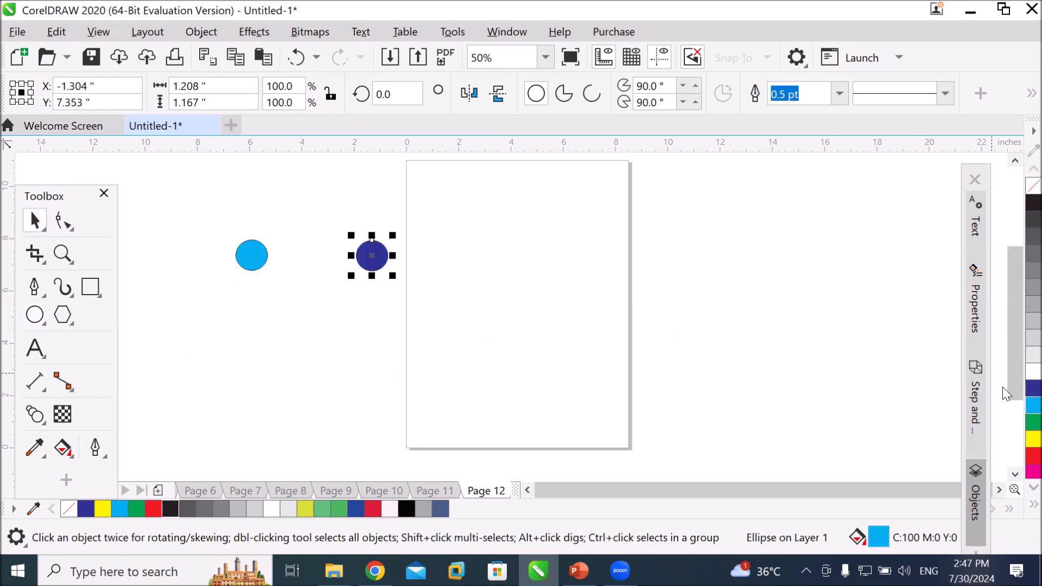
Step: Blend the cyan circle into the dark blue circle
{"action": "left_click_drag", "start_coordinate": [219, 216], "coordinate": [396, 288]}
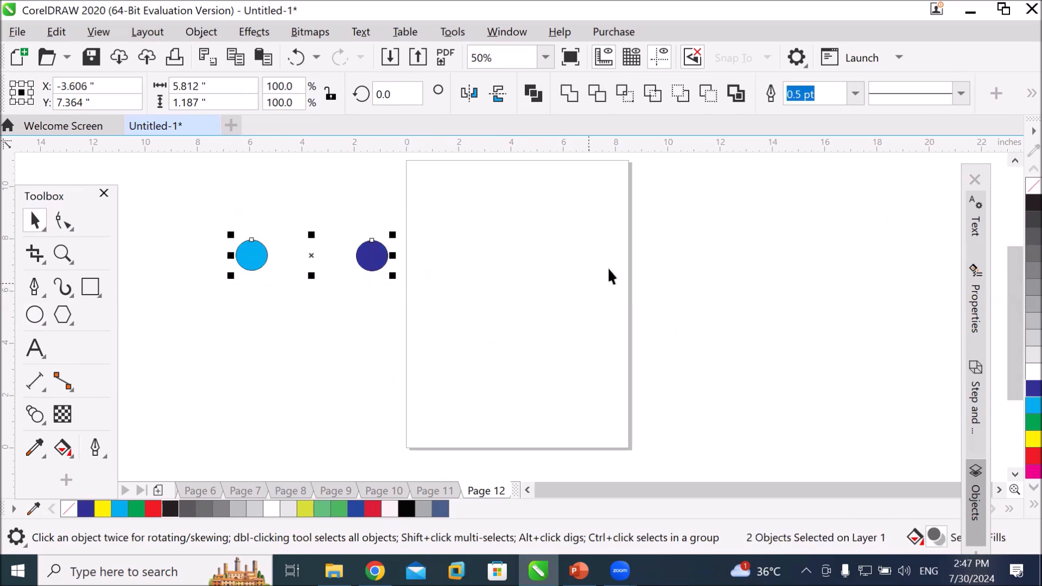
{"action": "left_click", "coordinate": [34, 414]}
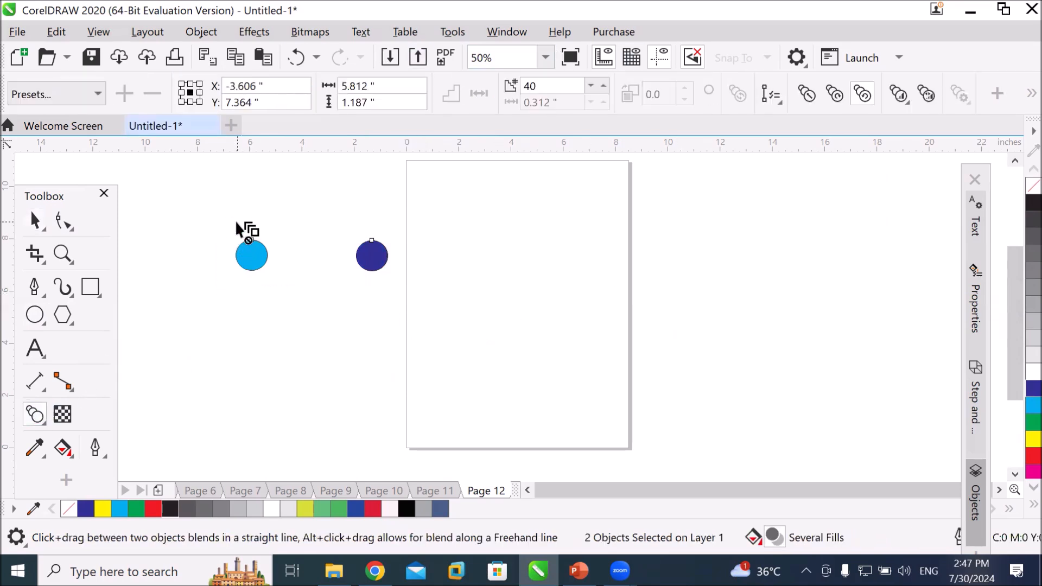
{"action": "left_click_drag", "start_coordinate": [245, 256], "coordinate": [373, 257]}
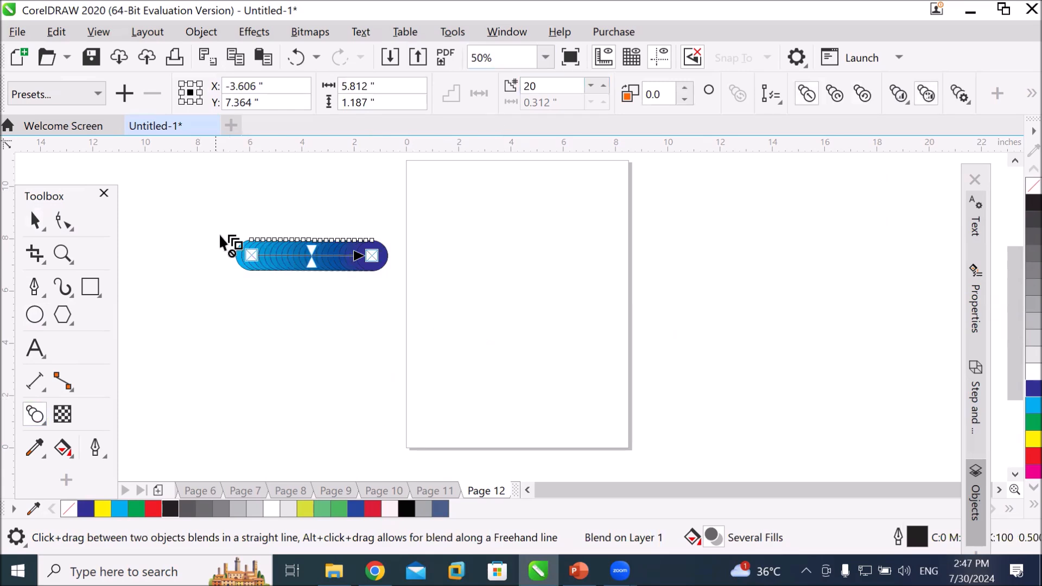
Step: Draw an unfilled ellipse about 7.6 by 9.3 inches that nearly fills the page
{"action": "left_click", "coordinate": [33, 314]}
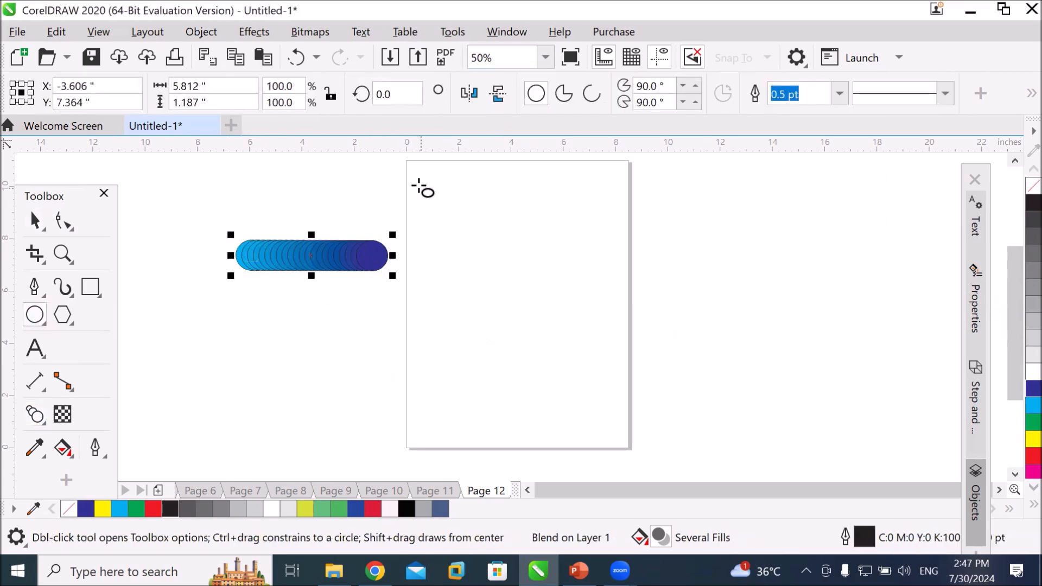
{"action": "left_click_drag", "start_coordinate": [419, 186], "coordinate": [621, 433]}
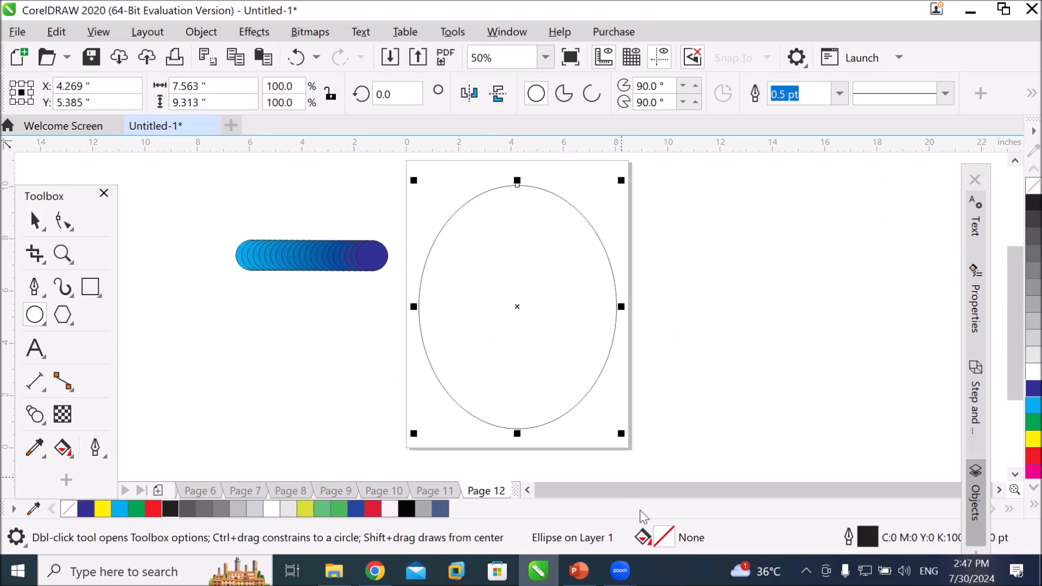
{"action": "left_click", "coordinate": [34, 222]}
Step: Attach the circle blend to the large ellipse as its new path
{"action": "left_click", "coordinate": [304, 253]}
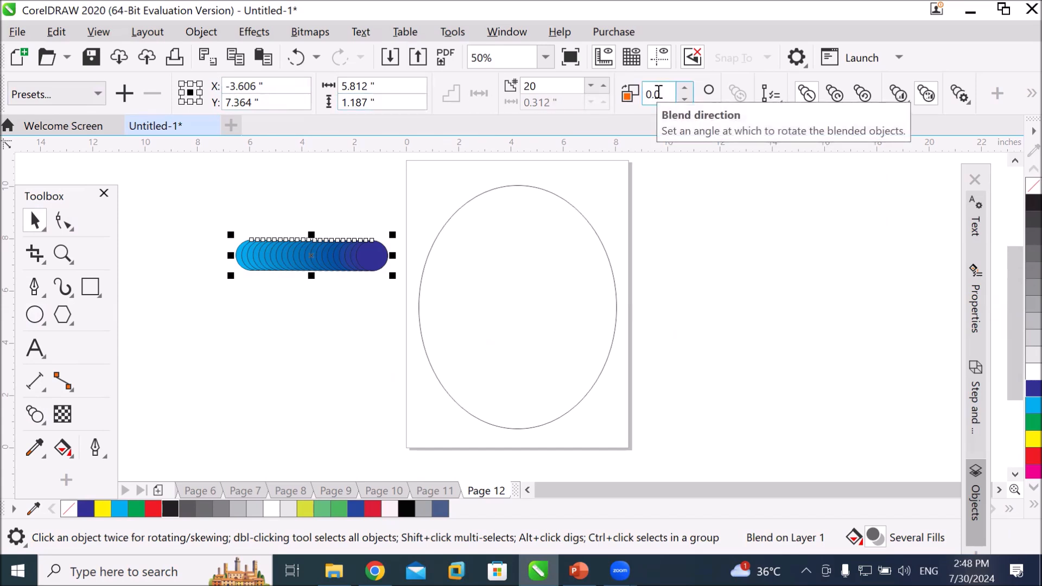
{"action": "left_click", "coordinate": [771, 101]}
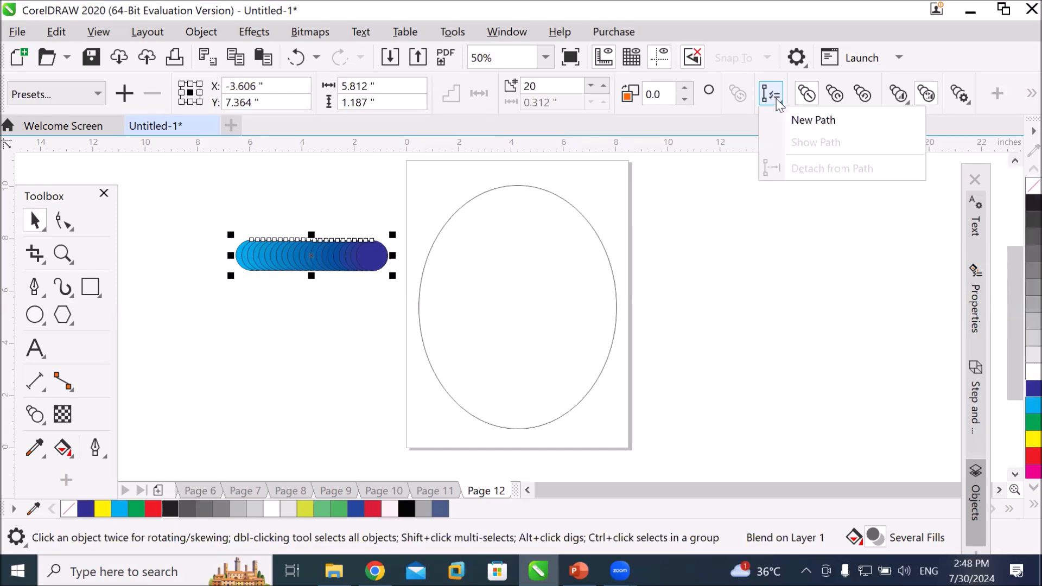
{"action": "left_click", "coordinate": [815, 123]}
{"action": "left_click", "coordinate": [571, 200]}
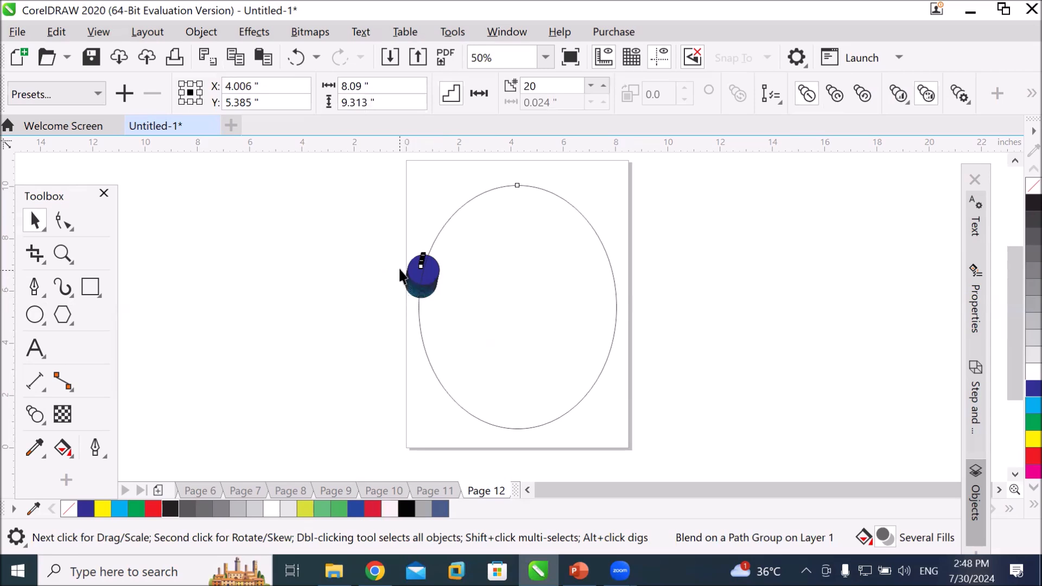
Step: Spread the circle blend around the ellipse with the Blend along full path option
{"action": "scroll", "coordinate": [400, 270], "scroll_direction": "up", "scroll_amount": 3}
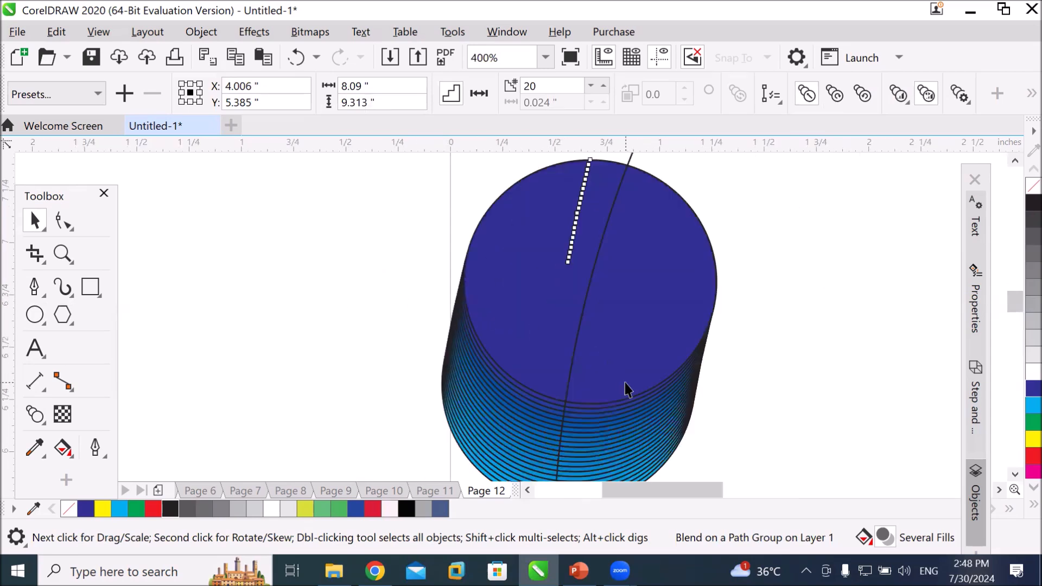
{"action": "scroll", "coordinate": [639, 367], "scroll_direction": "down", "scroll_amount": 2}
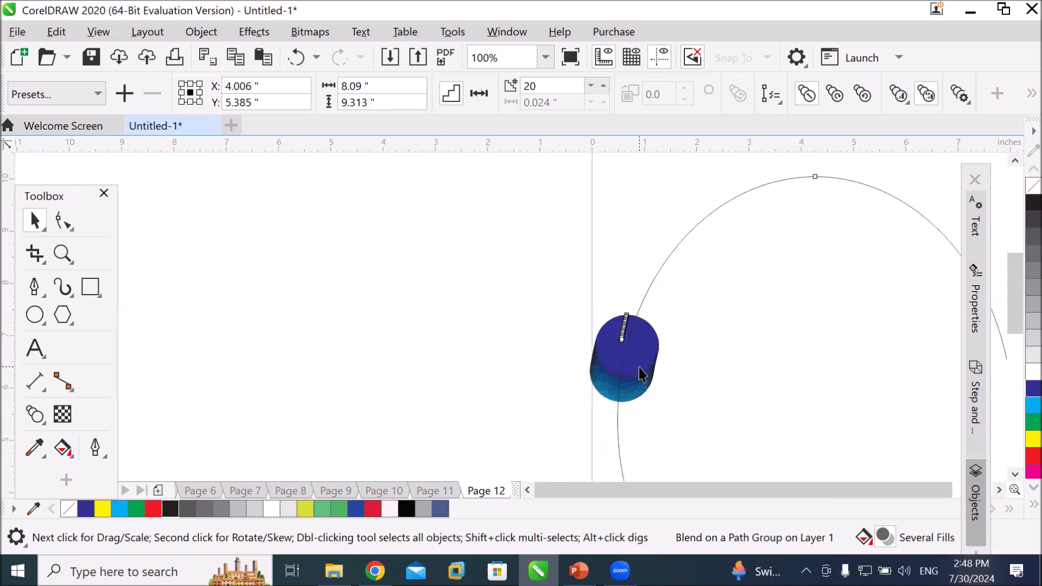
{"action": "scroll", "coordinate": [640, 363], "scroll_direction": "down", "scroll_amount": 1}
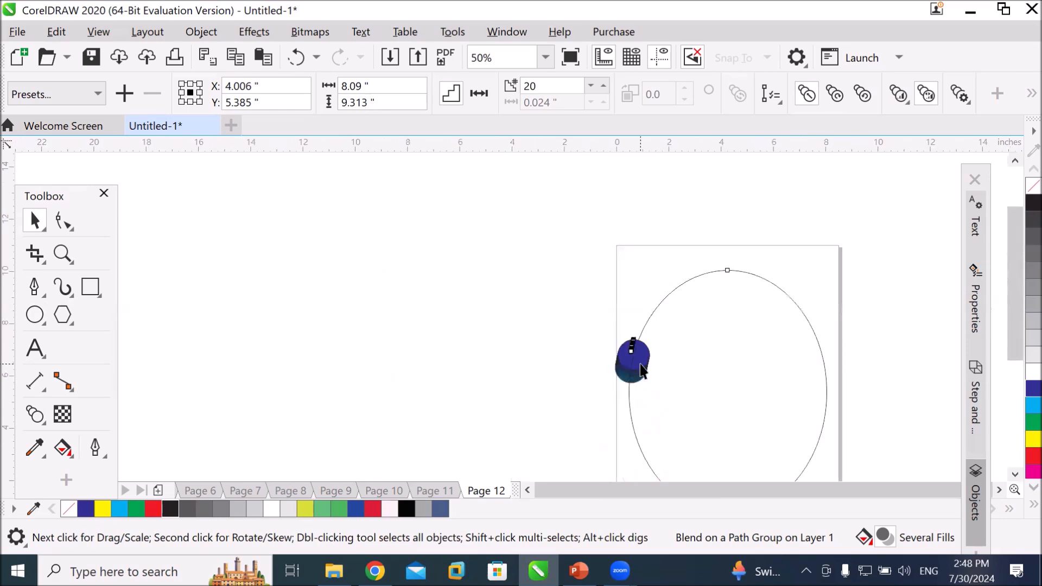
{"action": "left_click", "coordinate": [1015, 473]}
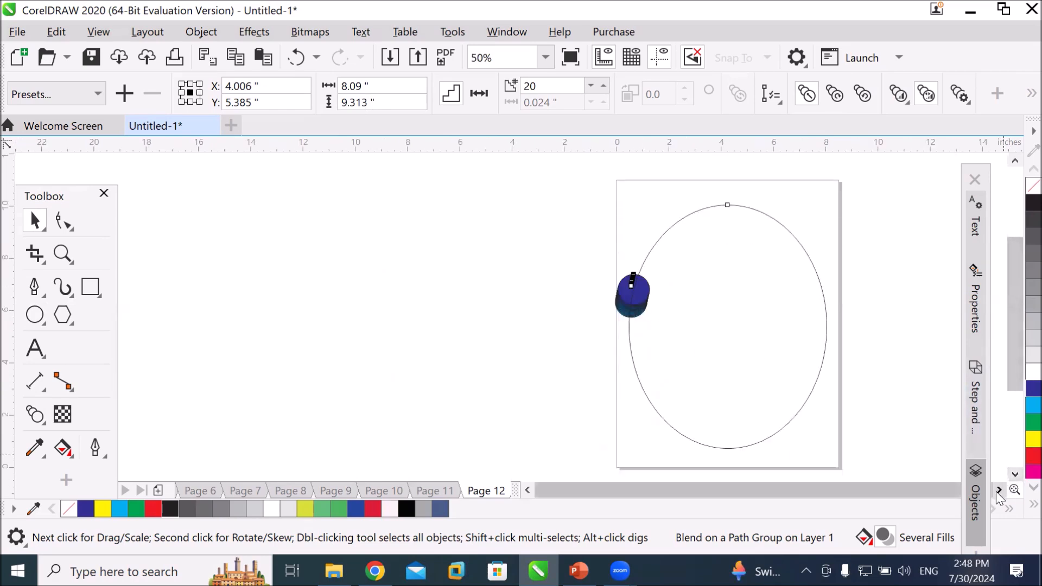
{"action": "left_click", "coordinate": [997, 490]}
{"action": "left_click", "coordinate": [996, 491]}
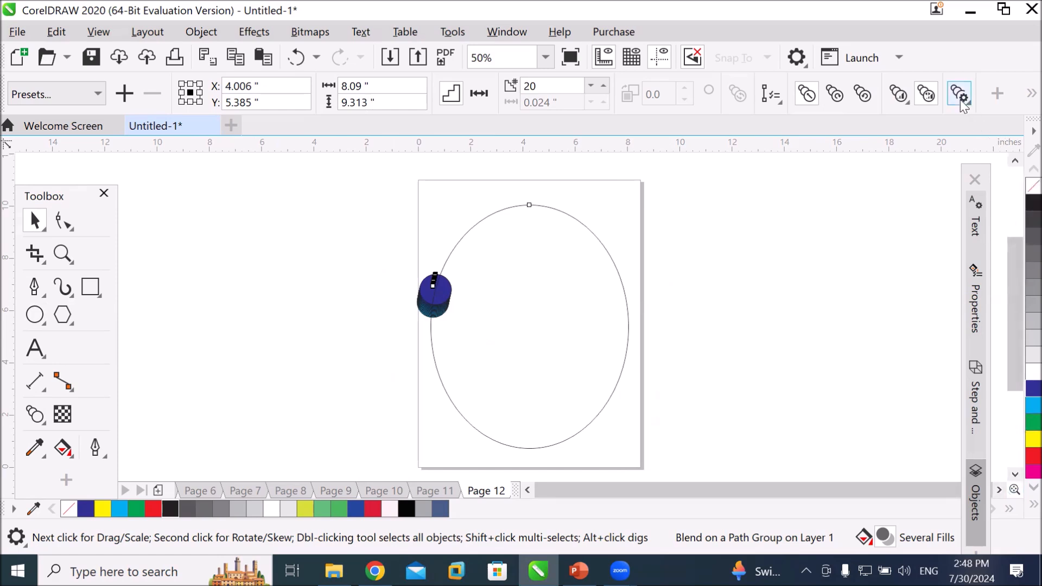
{"action": "left_click", "coordinate": [898, 94]}
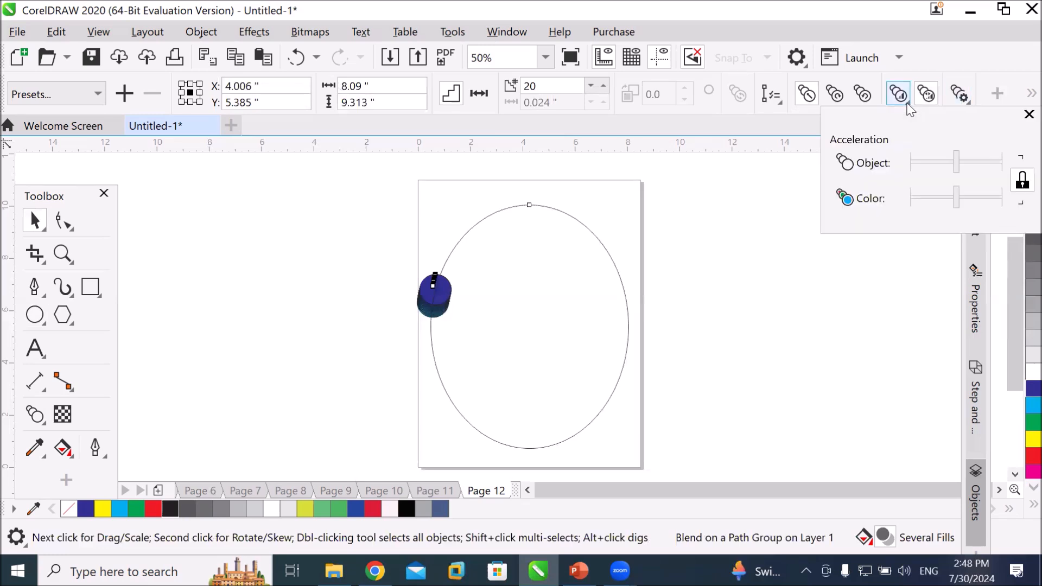
{"action": "left_click", "coordinate": [970, 100]}
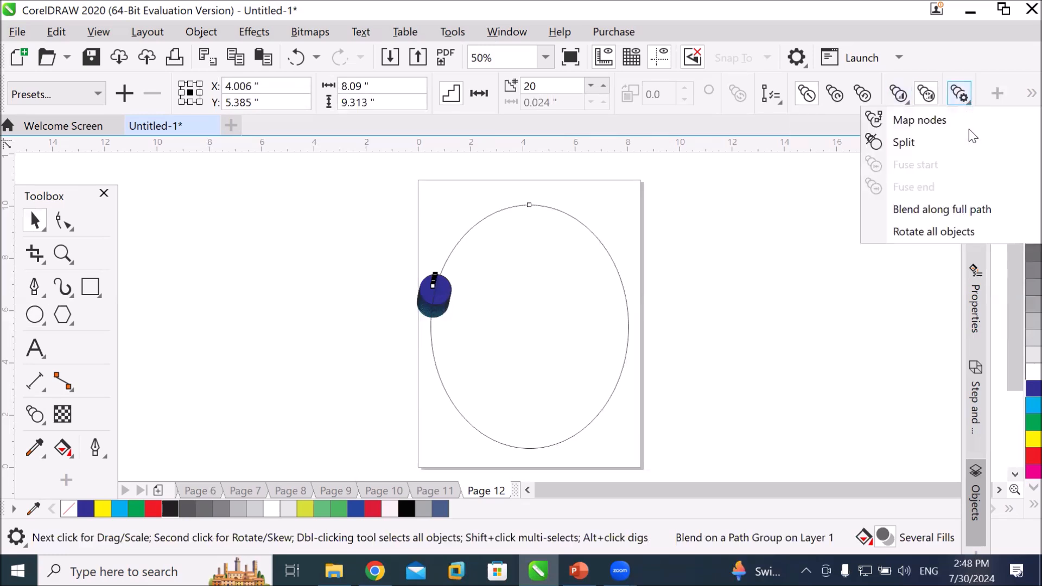
{"action": "left_click", "coordinate": [1008, 215]}
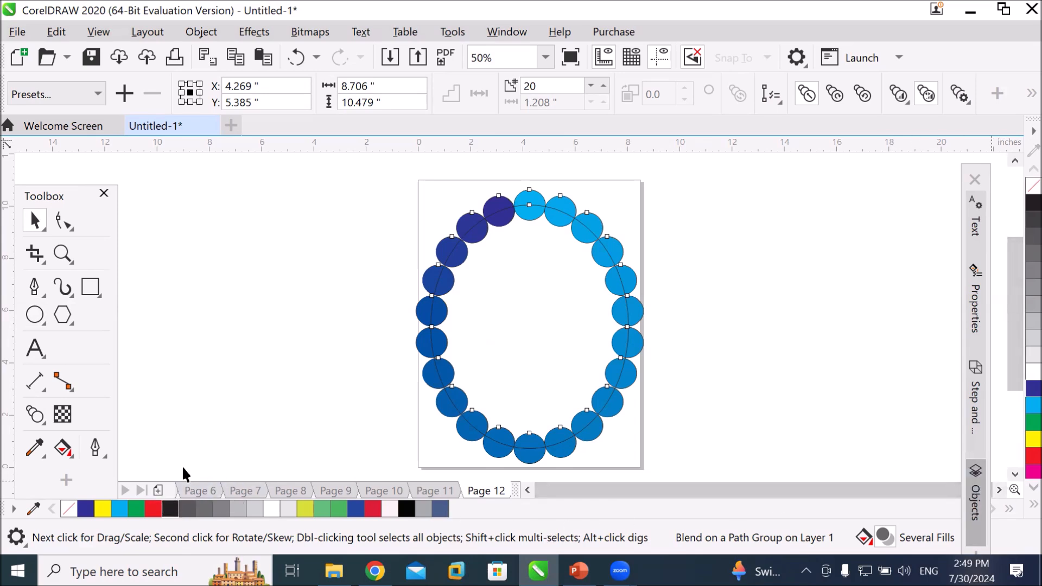
Step: Move the circle blend to the empty area left of the page and draw a six-sided polygon about 6.6 by 7.4 inches on the page
{"action": "left_click_drag", "start_coordinate": [431, 359], "coordinate": [205, 351]}
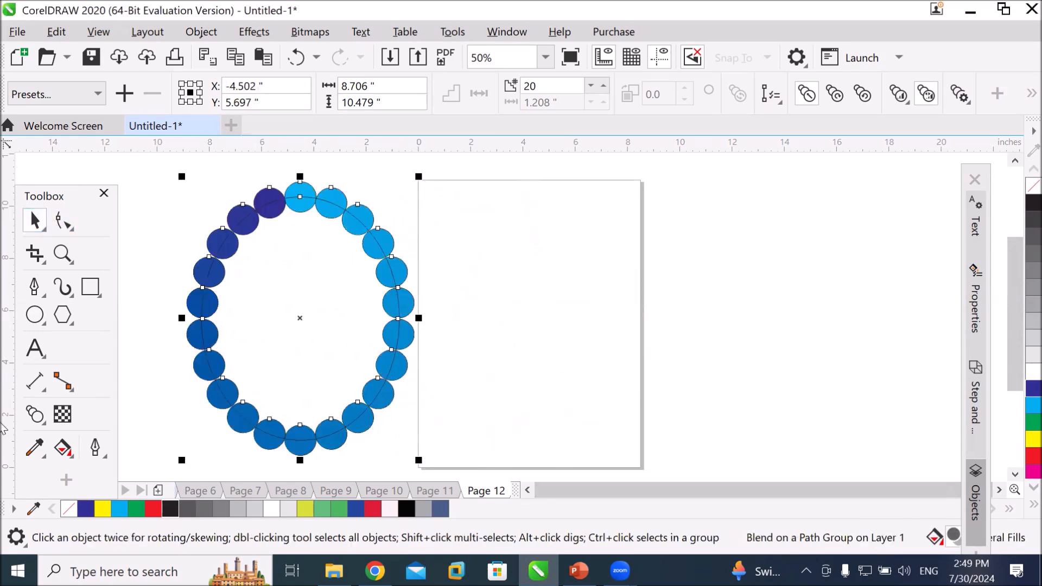
{"action": "left_click", "coordinate": [62, 314]}
{"action": "mouse_move", "coordinate": [466, 224]}
{"action": "left_mouse_down"}
{"action": "mouse_move", "coordinate": [577, 335]}
{"action": "mouse_move", "coordinate": [631, 411]}
{"action": "left_mouse_up"}
{"action": "left_click", "coordinate": [582, 89]}
{"action": "left_click", "coordinate": [582, 89]}
{"action": "left_click", "coordinate": [582, 89]}
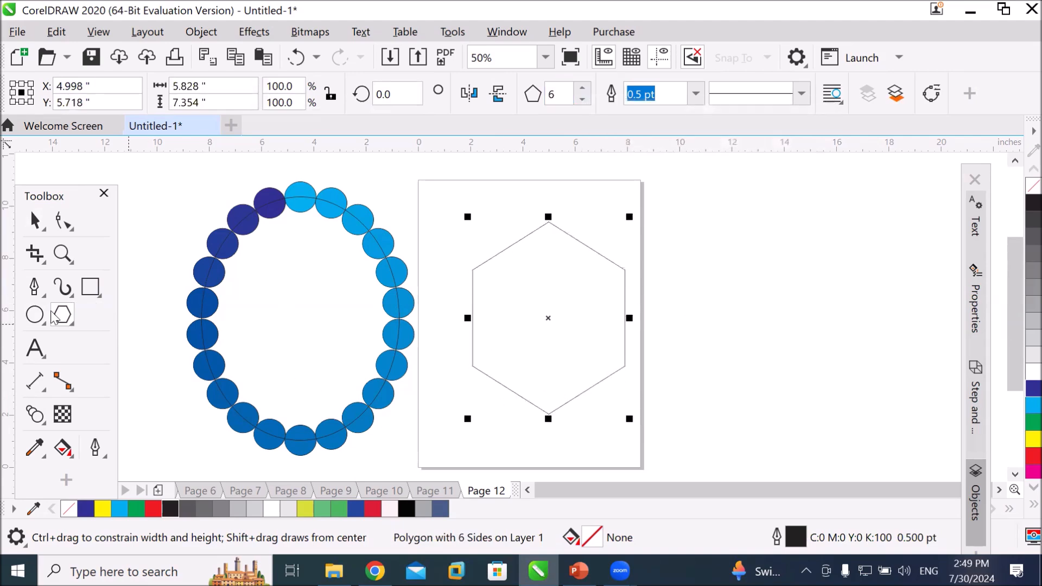
{"action": "left_click", "coordinate": [34, 222]}
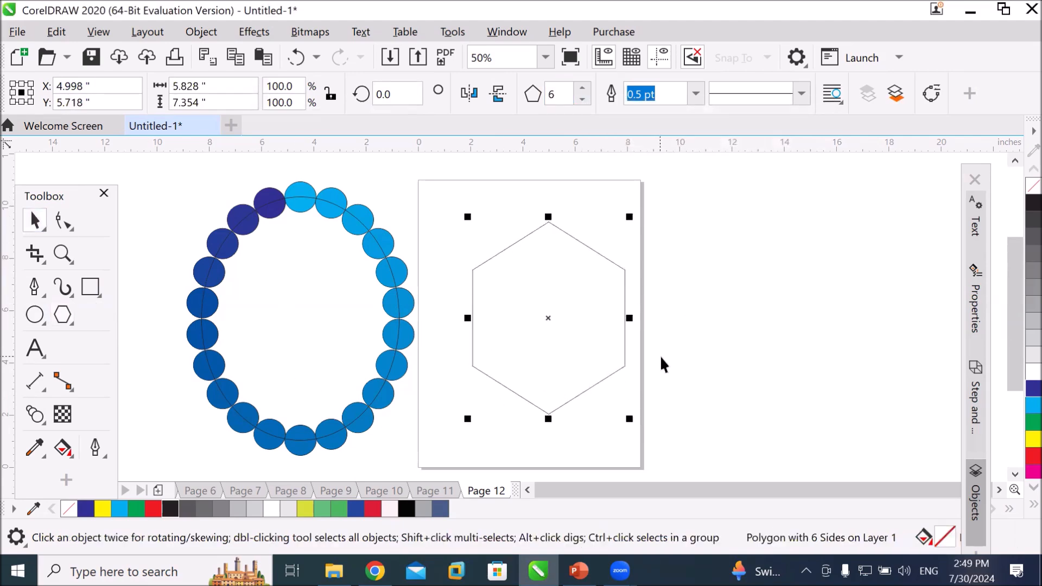
{"action": "left_click_drag", "start_coordinate": [468, 319], "coordinate": [448, 318]}
Step: Draw a narrow upright rectangle about 0.44 by 1.4 inches in the empty area right of the page and fill it cyan
{"action": "left_click", "coordinate": [90, 287]}
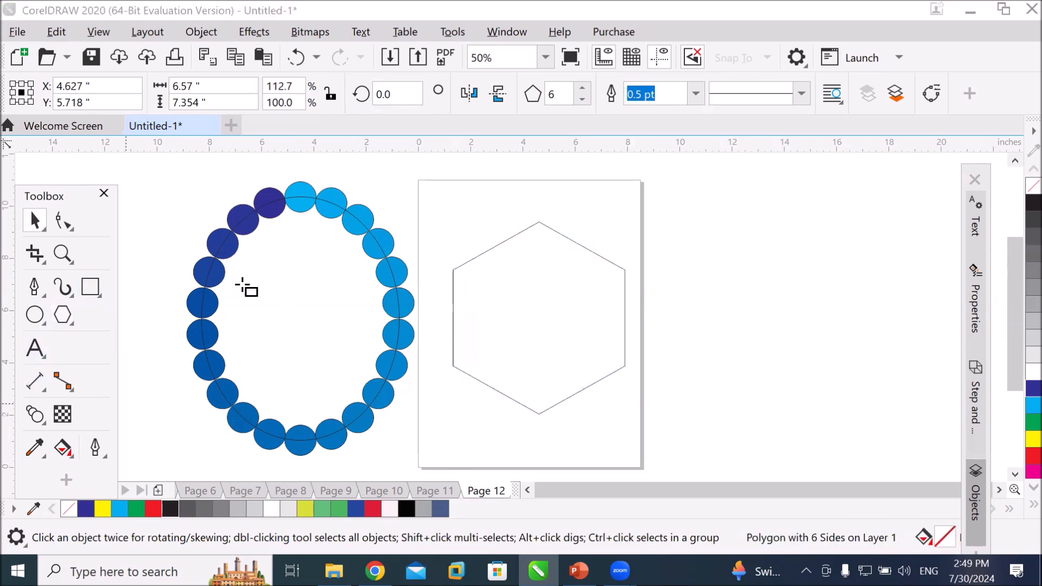
{"action": "left_click_drag", "start_coordinate": [723, 240], "coordinate": [736, 276]}
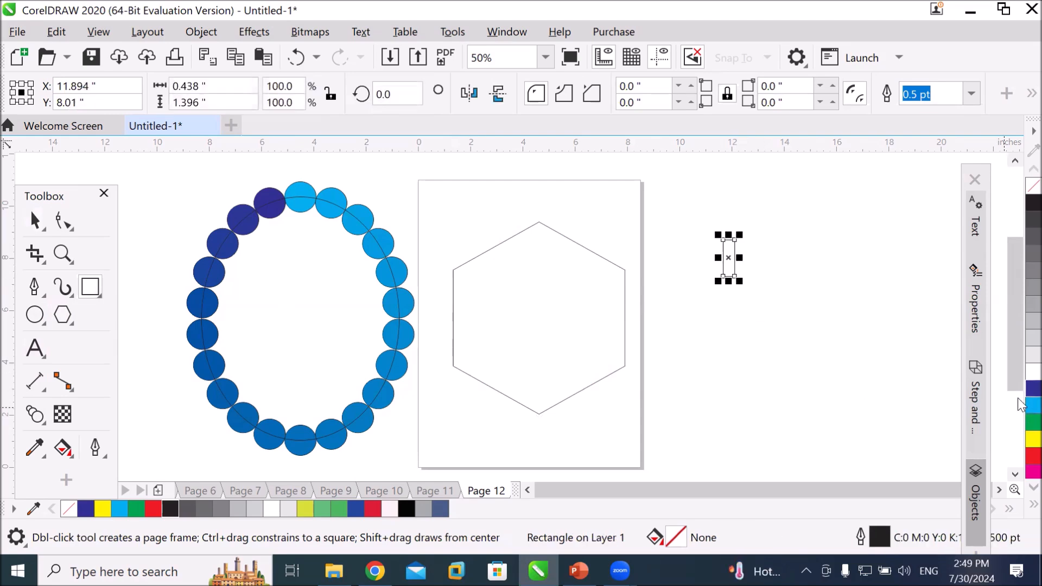
{"action": "left_click", "coordinate": [1030, 401]}
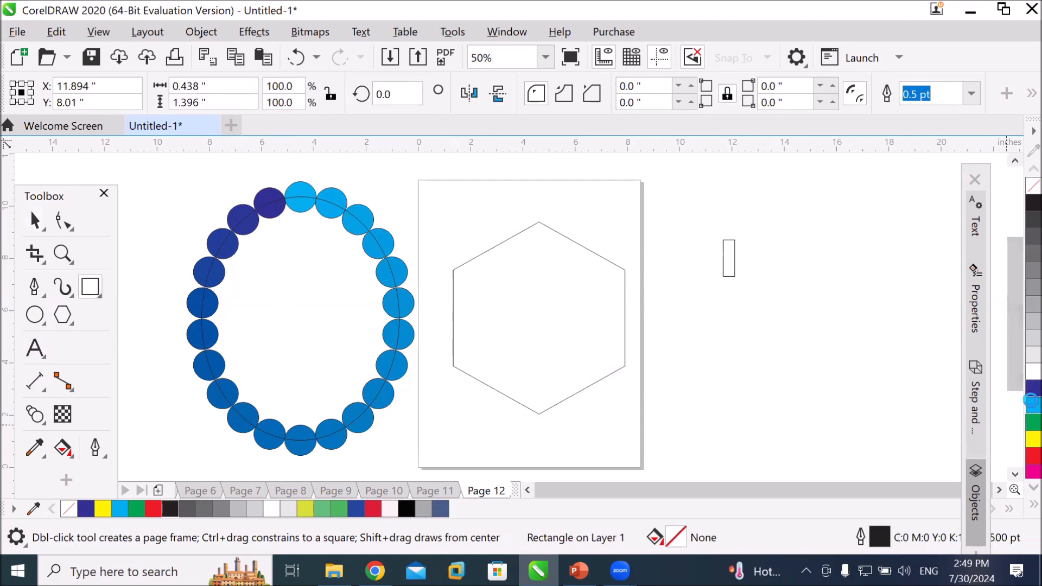
Step: Copy the cyan rectangle about 4.3 inches to its right and fill the copy red
{"action": "left_click", "coordinate": [34, 219]}
{"action": "left_click_drag", "start_coordinate": [733, 272], "coordinate": [847, 276]}
{"action": "left_click", "coordinate": [1030, 455]}
Step: Blend the cyan rectangle into the red rectangle
{"action": "left_click_drag", "start_coordinate": [693, 216], "coordinate": [875, 310]}
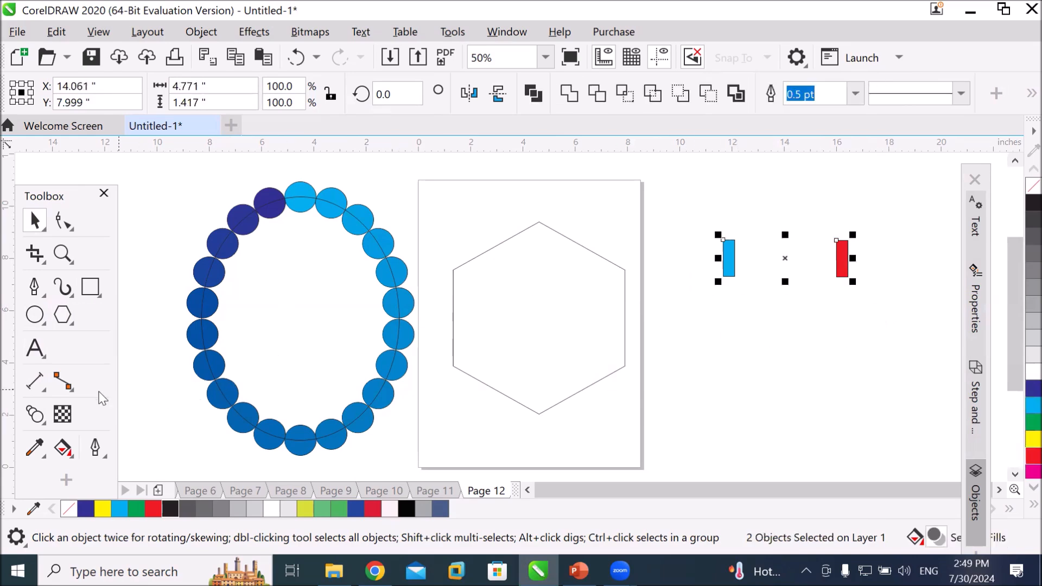
{"action": "left_click", "coordinate": [34, 414]}
{"action": "left_click_drag", "start_coordinate": [731, 265], "coordinate": [843, 261]}
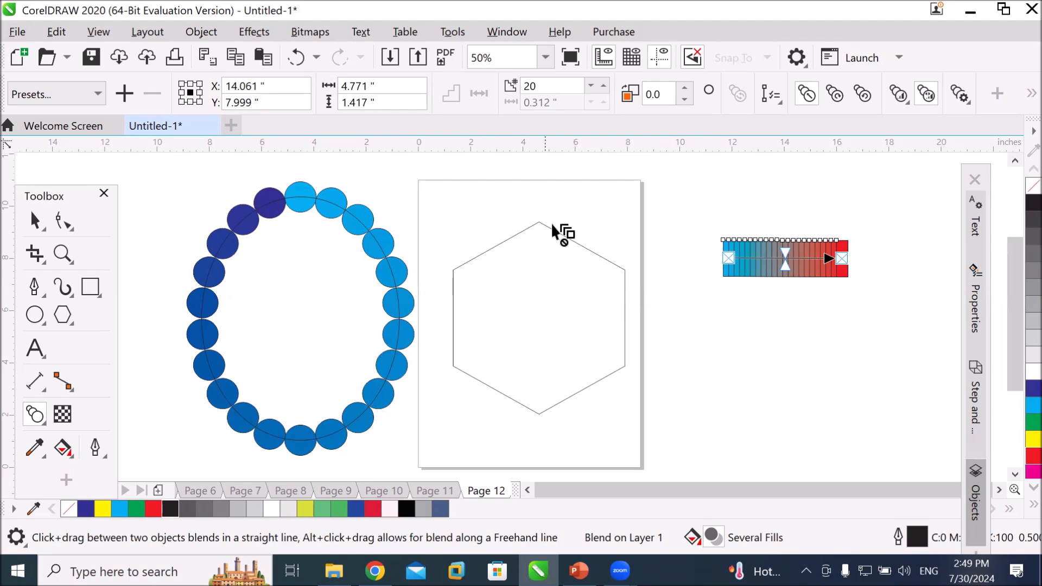
Step: Attach the rectangle blend to the hexagon as its new path
{"action": "left_click", "coordinate": [40, 222]}
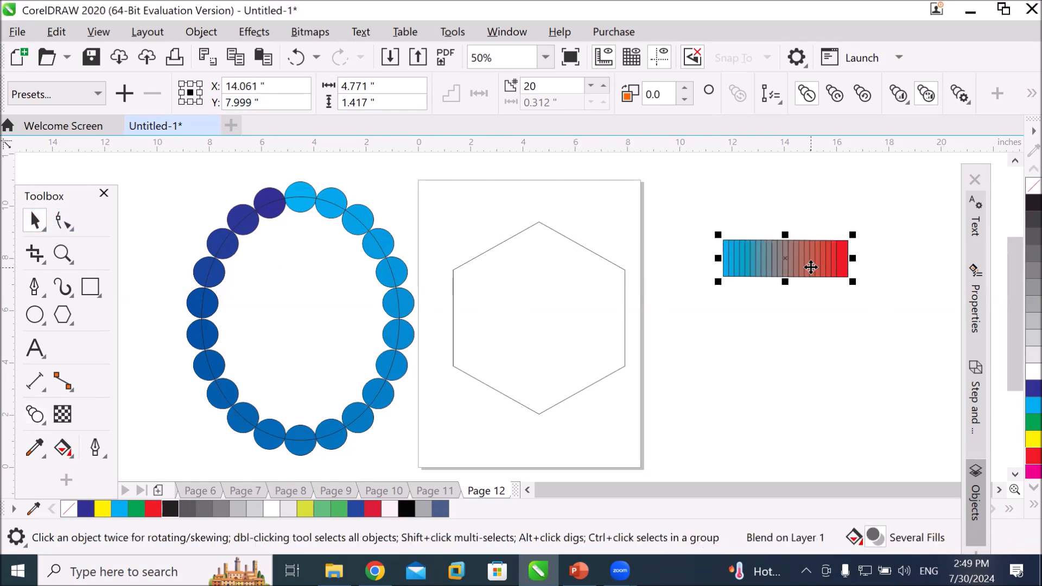
{"action": "left_click", "coordinate": [776, 98]}
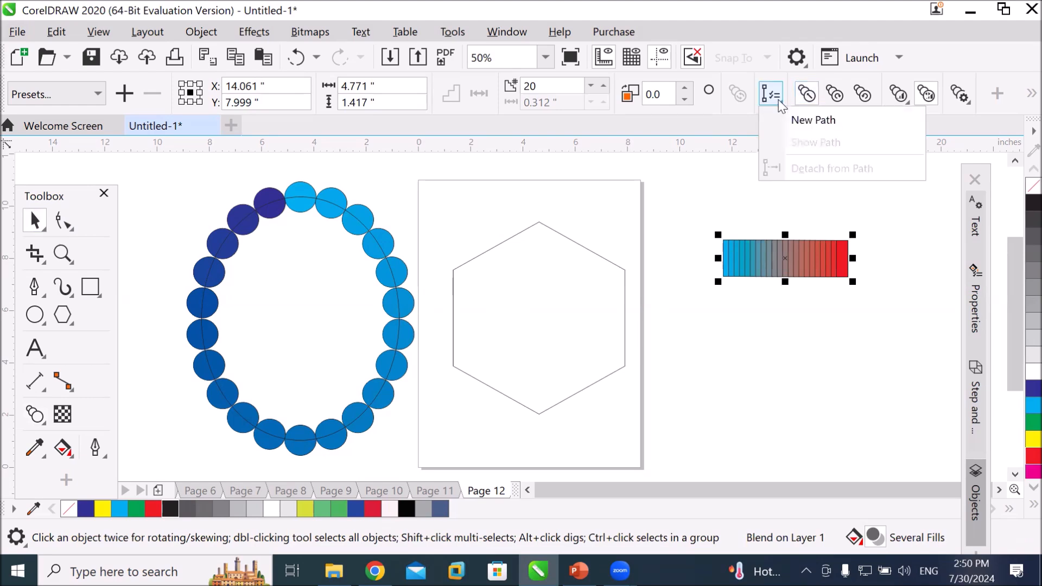
{"action": "left_click", "coordinate": [803, 123]}
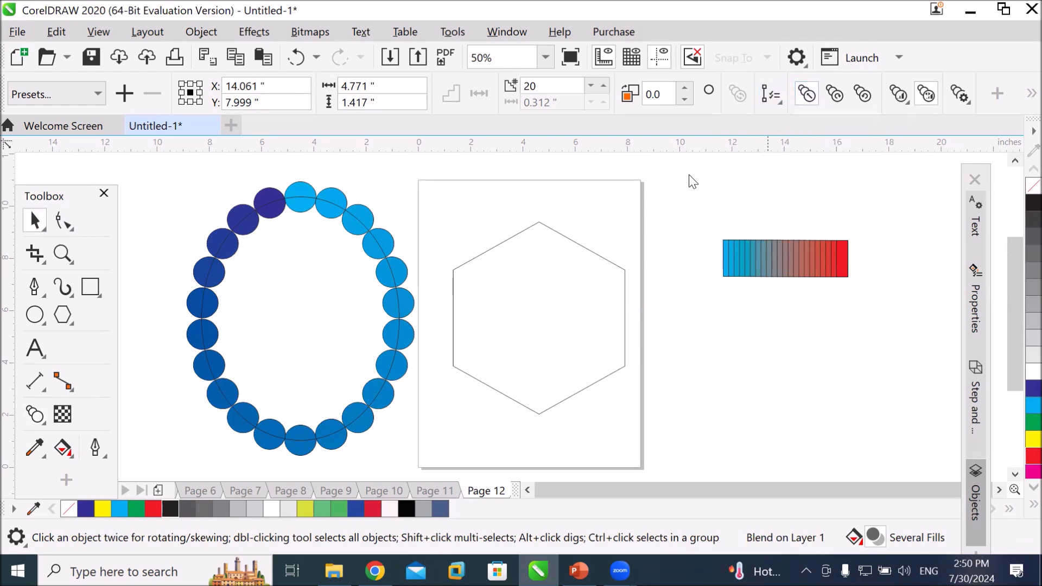
{"action": "left_click", "coordinate": [600, 255]}
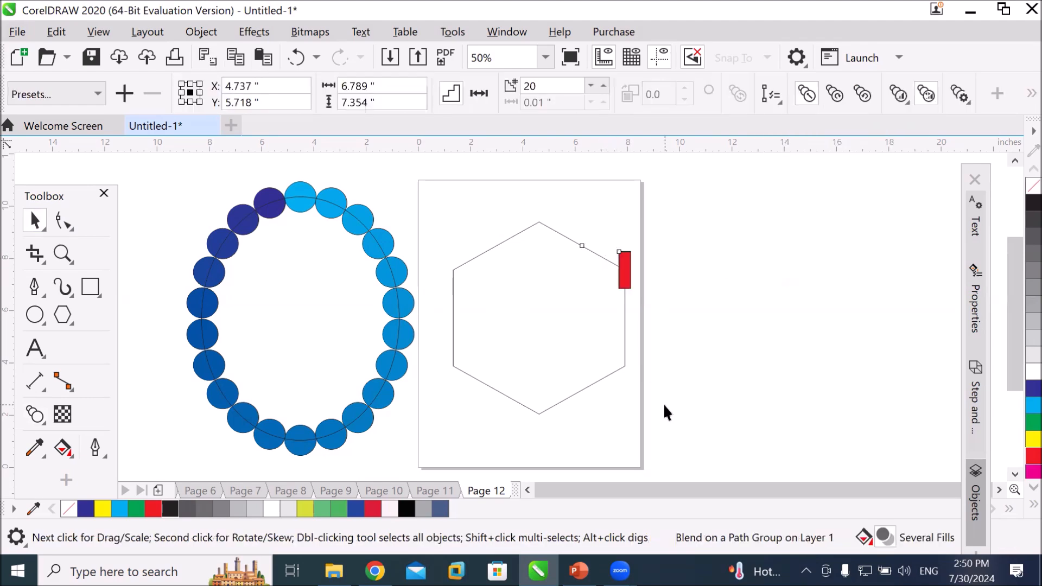
Step: Distribute the rectangle blend around the whole hexagon with Blend along full path and check the result up close
{"action": "left_click", "coordinate": [965, 101]}
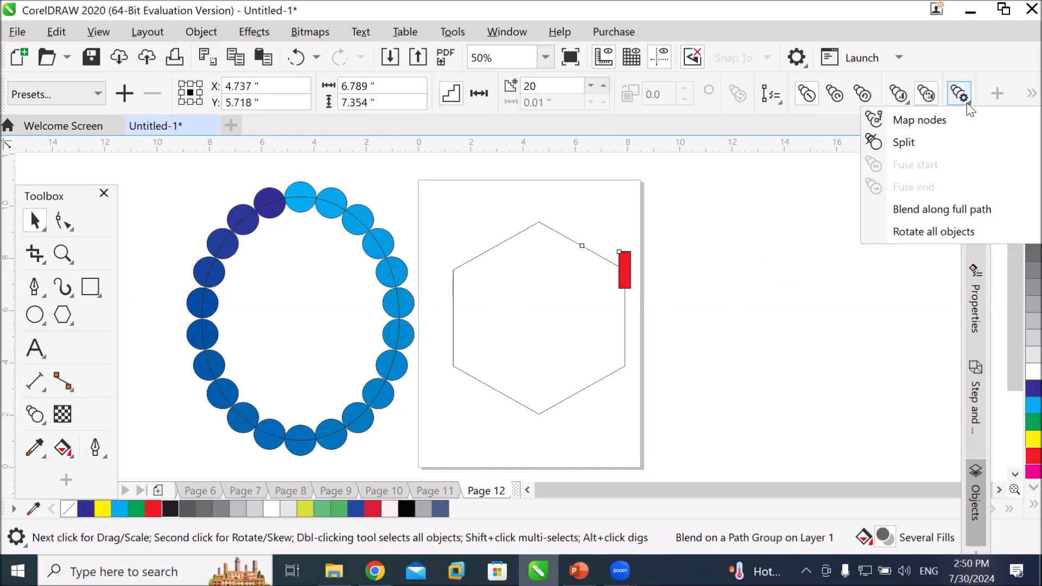
{"action": "left_click", "coordinate": [959, 211]}
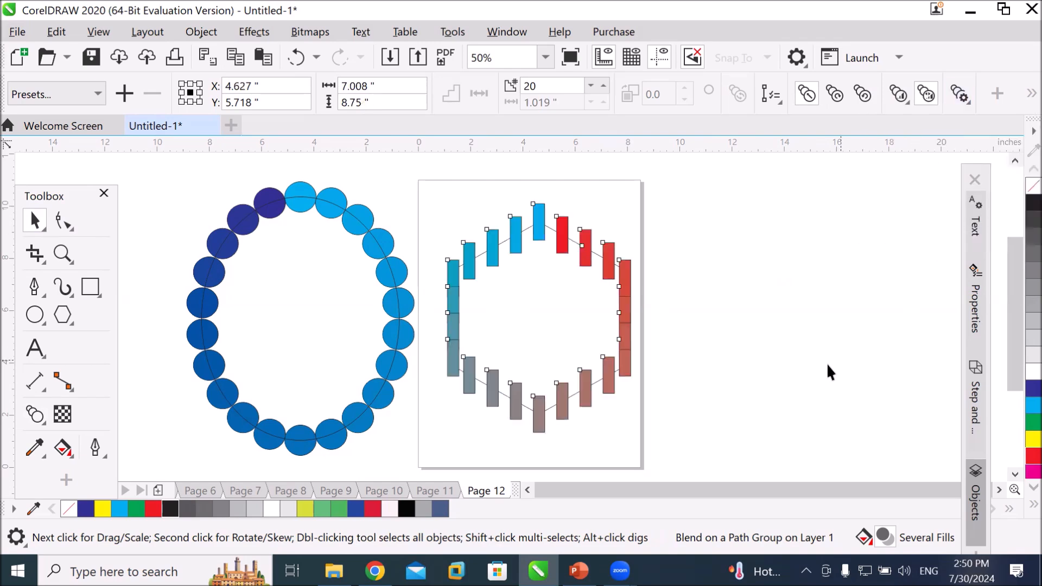
{"action": "scroll", "coordinate": [552, 357], "scroll_direction": "up", "scroll_amount": 2}
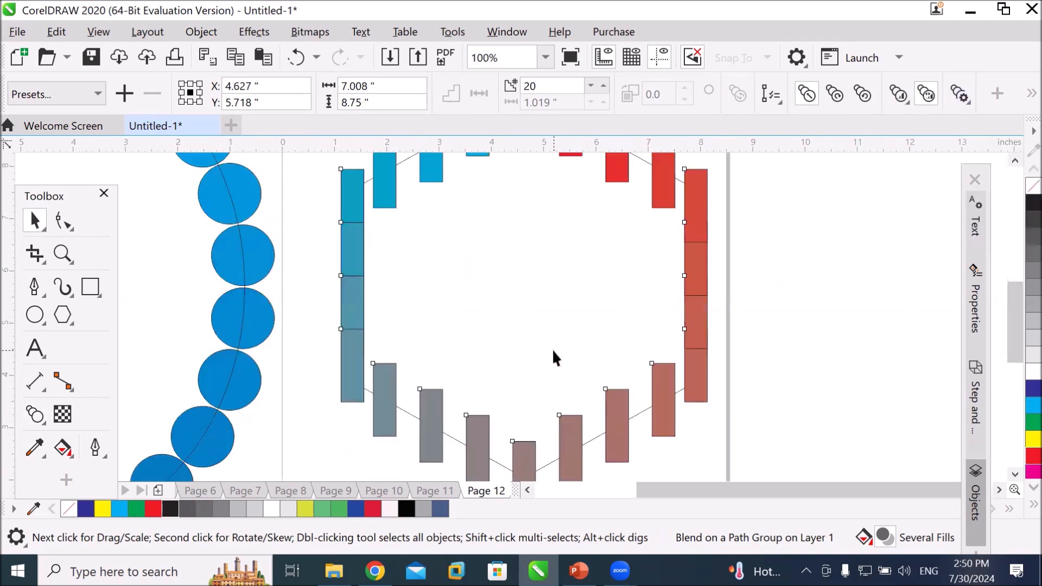
{"action": "scroll", "coordinate": [552, 357], "scroll_direction": "down", "scroll_amount": 2}
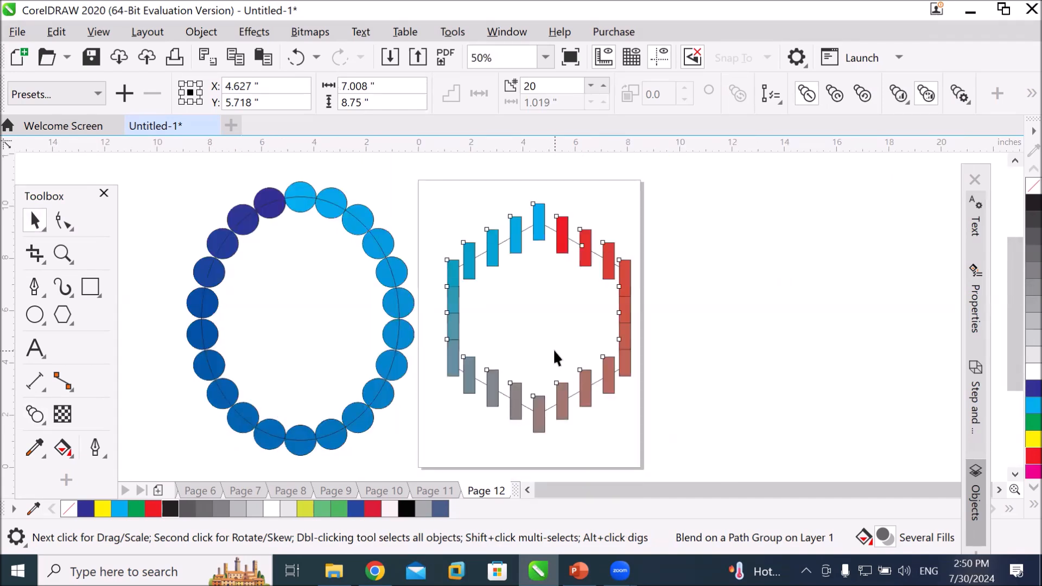
Step: Demonstrate raising and lowering the number of steps in the hexagon blend, ending at 16 steps
{"action": "left_click", "coordinate": [604, 86]}
{"action": "left_click", "coordinate": [603, 86]}
{"action": "left_click", "coordinate": [604, 86]}
{"action": "left_click", "coordinate": [604, 86]}
{"action": "left_click", "coordinate": [603, 86]}
{"action": "left_click", "coordinate": [603, 86]}
{"action": "left_click", "coordinate": [604, 86]}
{"action": "left_click", "coordinate": [604, 86]}
{"action": "left_click", "coordinate": [604, 85]}
{"action": "left_click", "coordinate": [604, 86]}
{"action": "left_click", "coordinate": [603, 86]}
{"action": "double_click", "coordinate": [604, 85]}
{"action": "double_click", "coordinate": [603, 85]}
{"action": "left_click", "coordinate": [604, 86]}
{"action": "double_click", "coordinate": [604, 86]}
{"action": "double_click", "coordinate": [604, 86]}
{"action": "left_click", "coordinate": [604, 85]}
{"action": "left_click", "coordinate": [591, 87]}
{"action": "double_click", "coordinate": [591, 87]}
{"action": "left_click", "coordinate": [591, 86]}
{"action": "double_click", "coordinate": [591, 87]}
{"action": "double_click", "coordinate": [591, 87]}
{"action": "double_click", "coordinate": [591, 87]}
{"action": "double_click", "coordinate": [591, 87]}
{"action": "left_click", "coordinate": [591, 86]}
{"action": "double_click", "coordinate": [591, 86]}
{"action": "double_click", "coordinate": [591, 87]}
{"action": "double_click", "coordinate": [591, 87]}
{"action": "double_click", "coordinate": [591, 87]}
{"action": "left_click", "coordinate": [591, 87]}
{"action": "double_click", "coordinate": [591, 86]}
{"action": "double_click", "coordinate": [591, 87]}
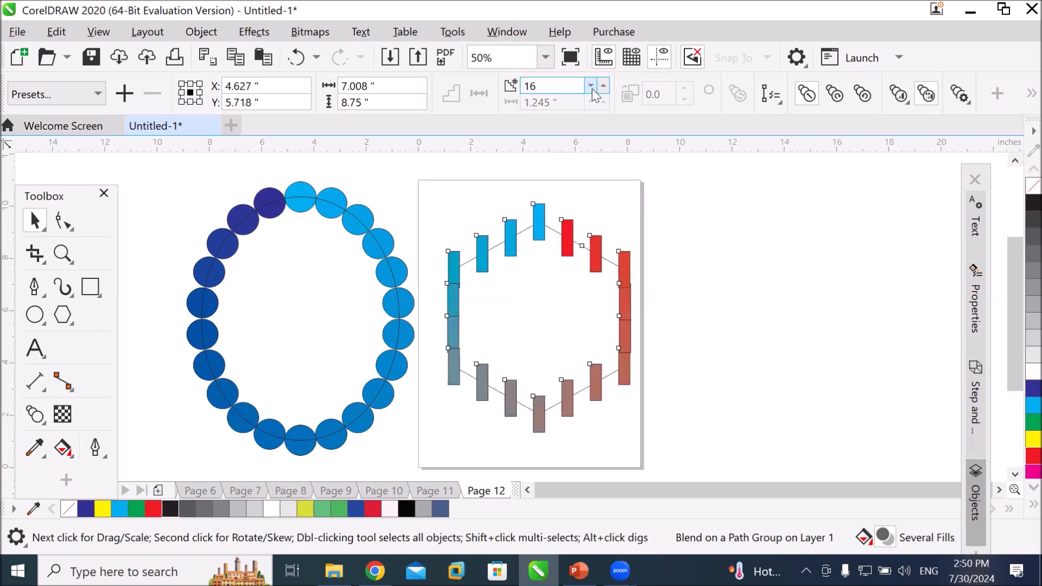
Step: Reduce the hexagon blend to 12 steps and turn on Rotate all objects
{"action": "left_click", "coordinate": [591, 87]}
{"action": "double_click", "coordinate": [591, 87]}
{"action": "left_click", "coordinate": [591, 87]}
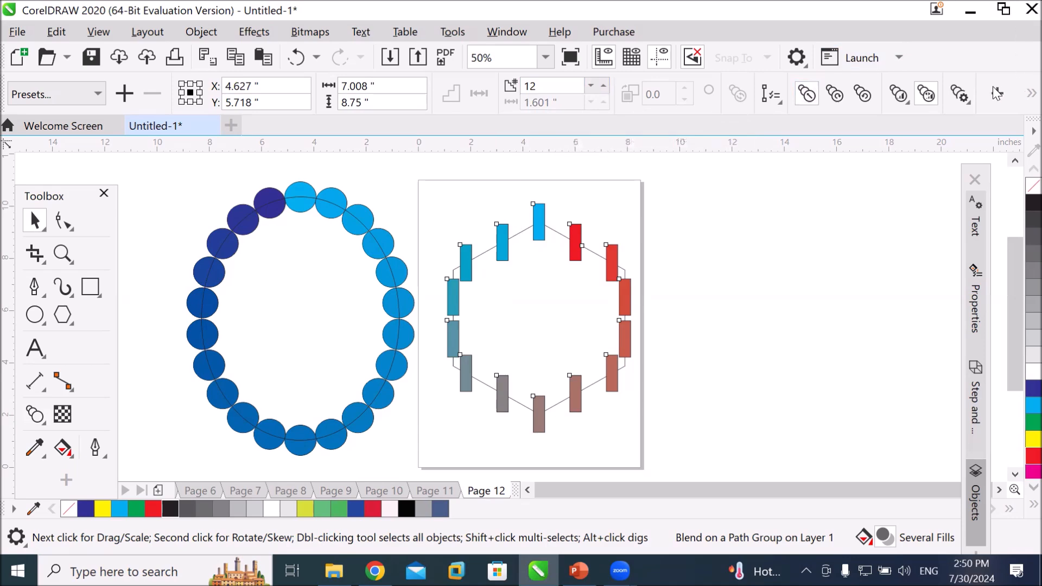
{"action": "left_click", "coordinate": [970, 99]}
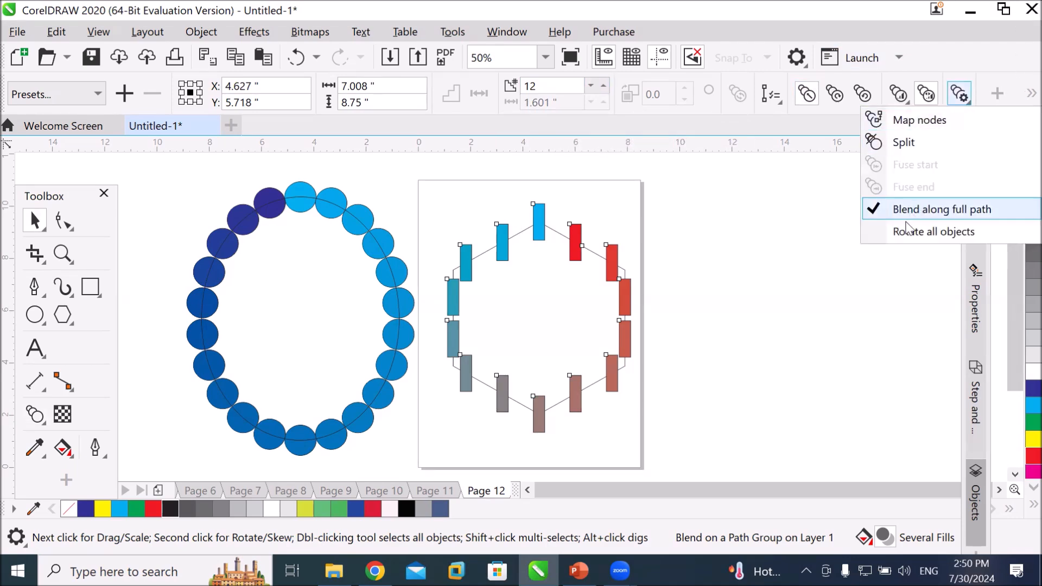
{"action": "left_click", "coordinate": [965, 234]}
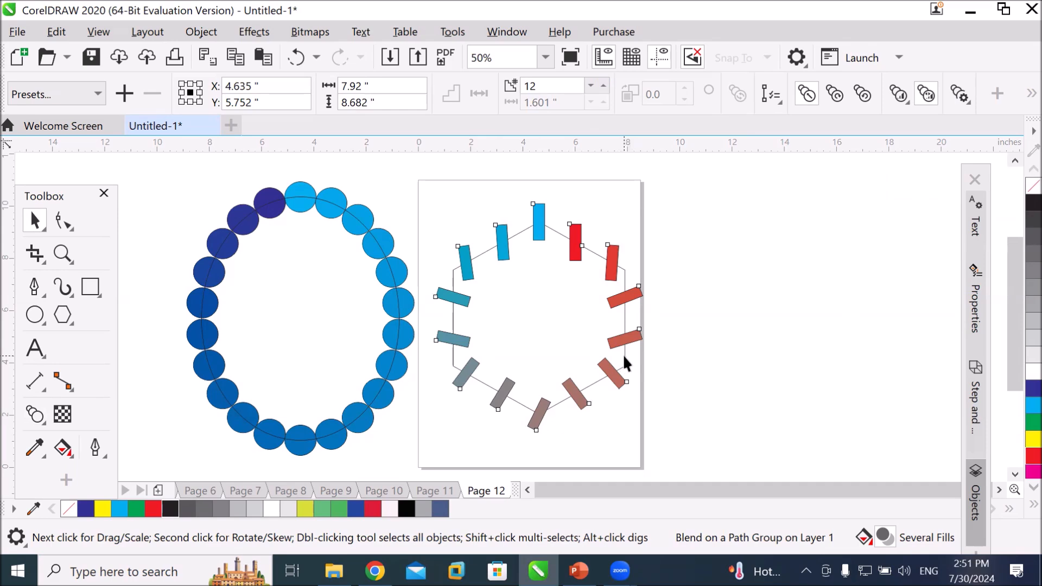
Step: Increase the number of steps in the rotated hexagon blend to 50
{"action": "left_click", "coordinate": [676, 319]}
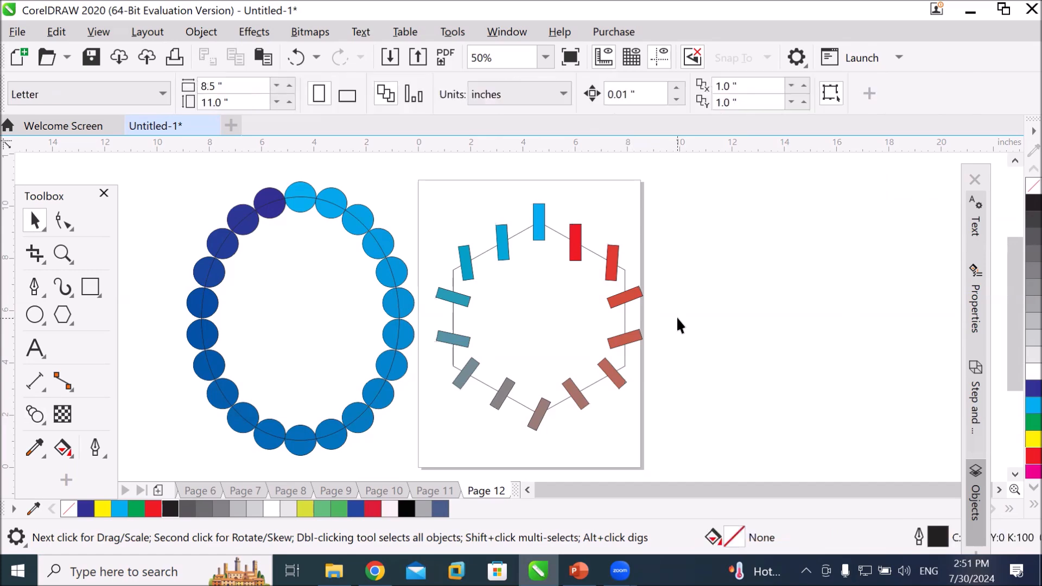
{"action": "left_click", "coordinate": [575, 238]}
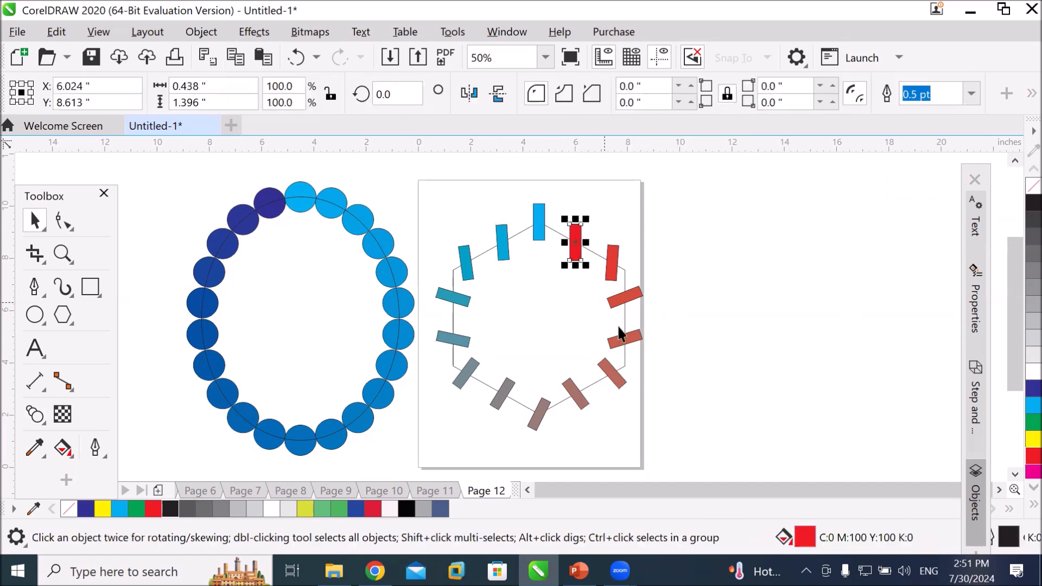
{"action": "left_click", "coordinate": [495, 241]}
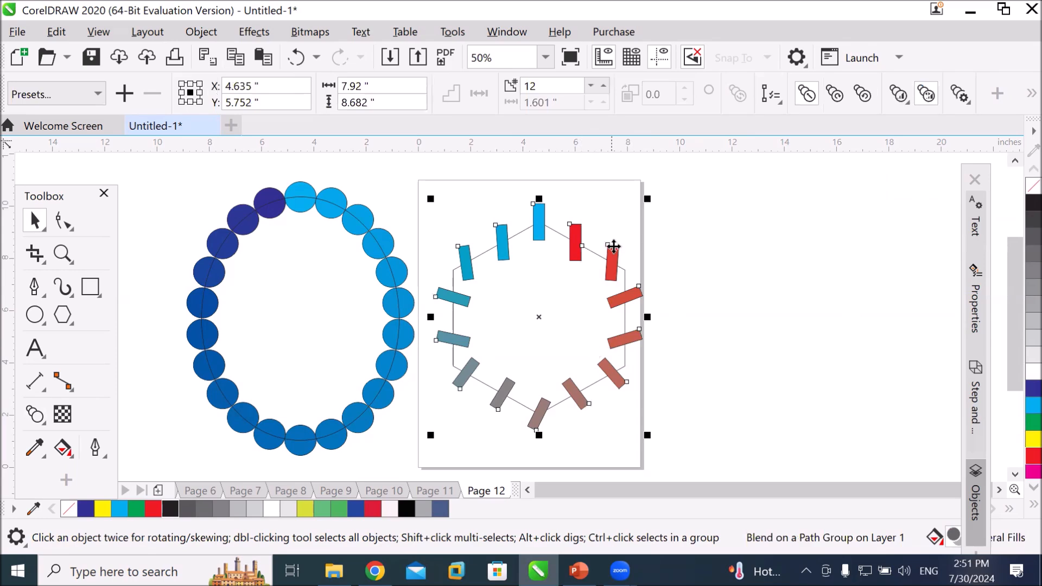
{"action": "left_click", "coordinate": [604, 89]}
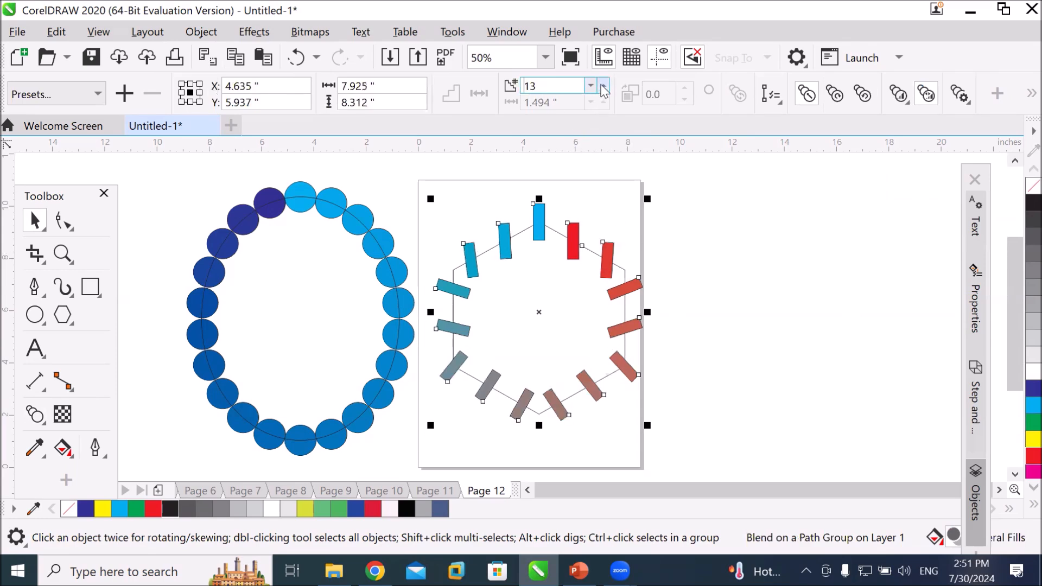
{"action": "left_click", "coordinate": [604, 88]}
{"action": "left_click", "coordinate": [604, 89]}
{"action": "left_click", "coordinate": [604, 89]}
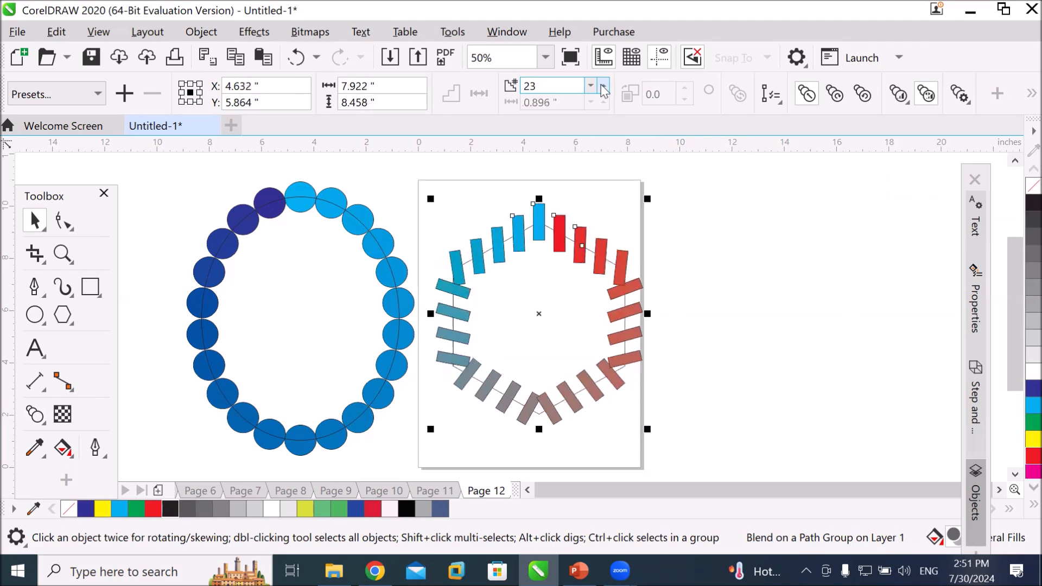
{"action": "left_click", "coordinate": [604, 88]}
{"action": "left_click", "coordinate": [604, 87]}
{"action": "left_click", "coordinate": [604, 87]}
{"action": "left_click", "coordinate": [604, 86]}
{"action": "left_click", "coordinate": [604, 87]}
{"action": "left_click", "coordinate": [604, 87]}
{"action": "left_click", "coordinate": [604, 87]}
{"action": "left_click", "coordinate": [605, 87]}
{"action": "left_click", "coordinate": [605, 86]}
{"action": "left_click", "coordinate": [605, 87]}
{"action": "left_click", "coordinate": [605, 87]}
{"action": "left_click", "coordinate": [605, 87]}
{"action": "left_click", "coordinate": [605, 87]}
{"action": "left_click", "coordinate": [605, 87]}
{"action": "left_click", "coordinate": [605, 87]}
{"action": "left_click", "coordinate": [605, 87]}
{"action": "left_click", "coordinate": [605, 86]}
{"action": "left_click", "coordinate": [605, 87]}
{"action": "left_click", "coordinate": [605, 87]}
{"action": "left_click", "coordinate": [606, 87]}
{"action": "left_click", "coordinate": [605, 86]}
{"action": "left_click", "coordinate": [605, 87]}
{"action": "left_click", "coordinate": [605, 86]}
{"action": "left_click", "coordinate": [605, 87]}
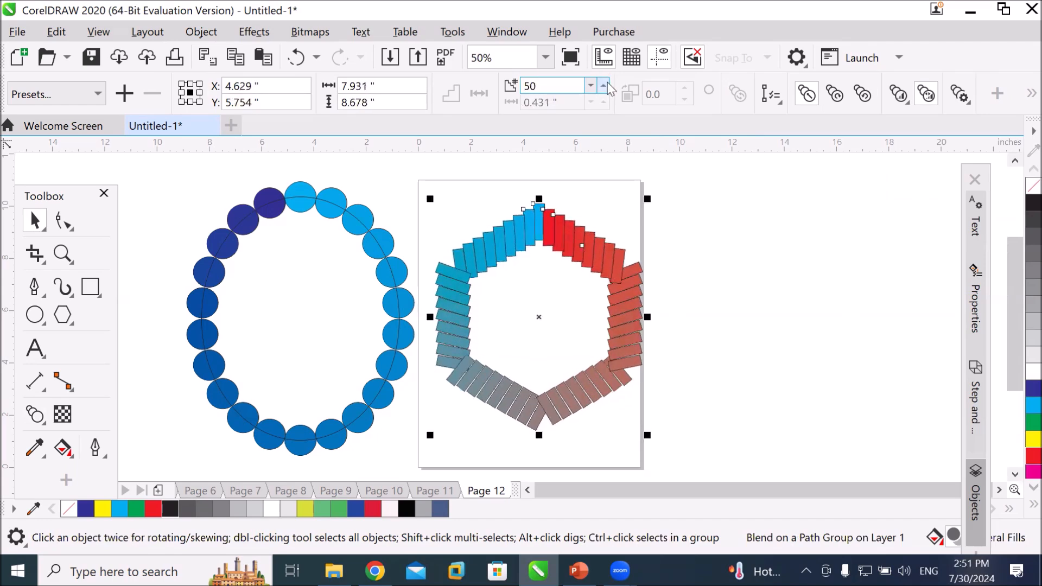
Step: Show the hexagon blend's path and reselect the whole blend
{"action": "left_click", "coordinate": [771, 93]}
{"action": "left_click", "coordinate": [795, 143]}
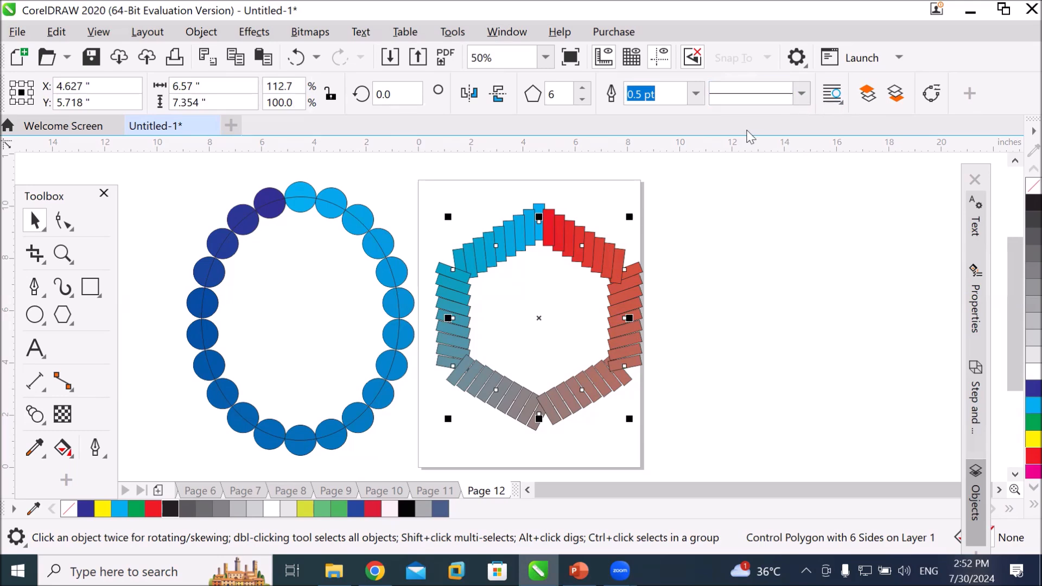
{"action": "left_click", "coordinate": [35, 220]}
{"action": "left_click_drag", "start_coordinate": [422, 159], "coordinate": [683, 465]}
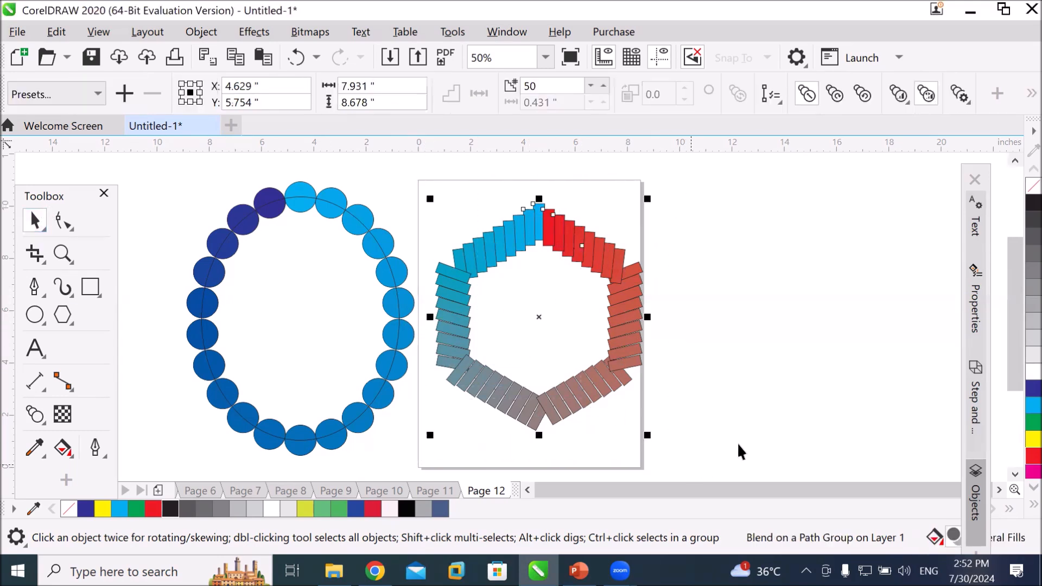
Step: Examine the hexagon blend's object and color acceleration settings and its additional blend options
{"action": "left_click", "coordinate": [899, 95]}
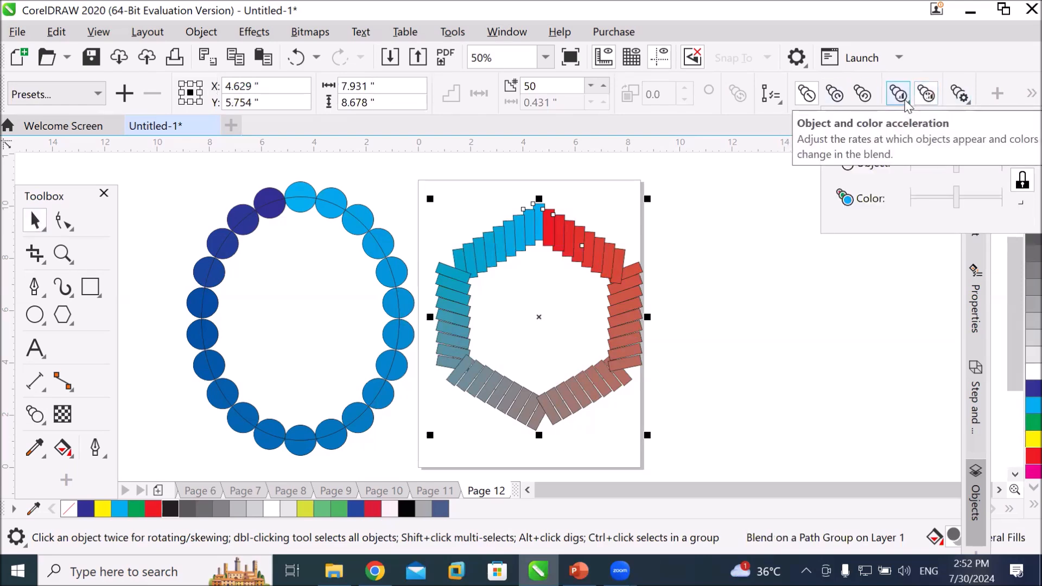
{"action": "left_click", "coordinate": [969, 103]}
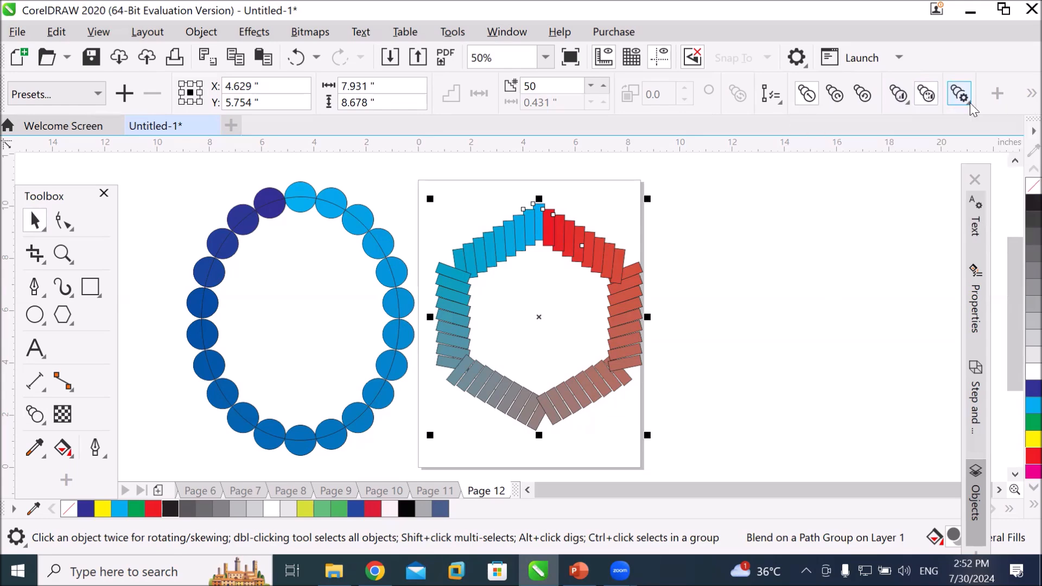
{"action": "left_click", "coordinate": [970, 103]}
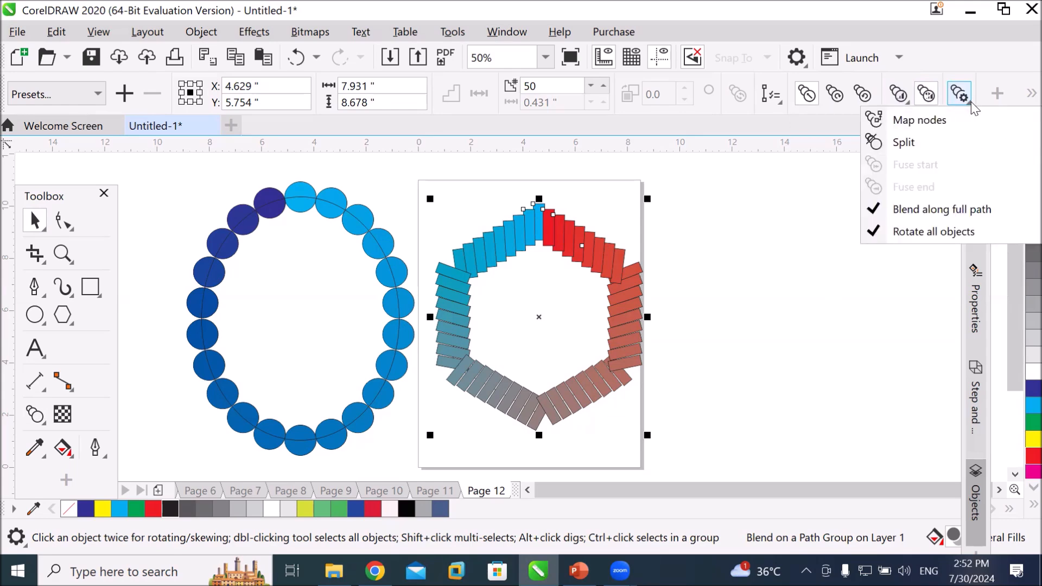
{"action": "left_click", "coordinate": [700, 352]}
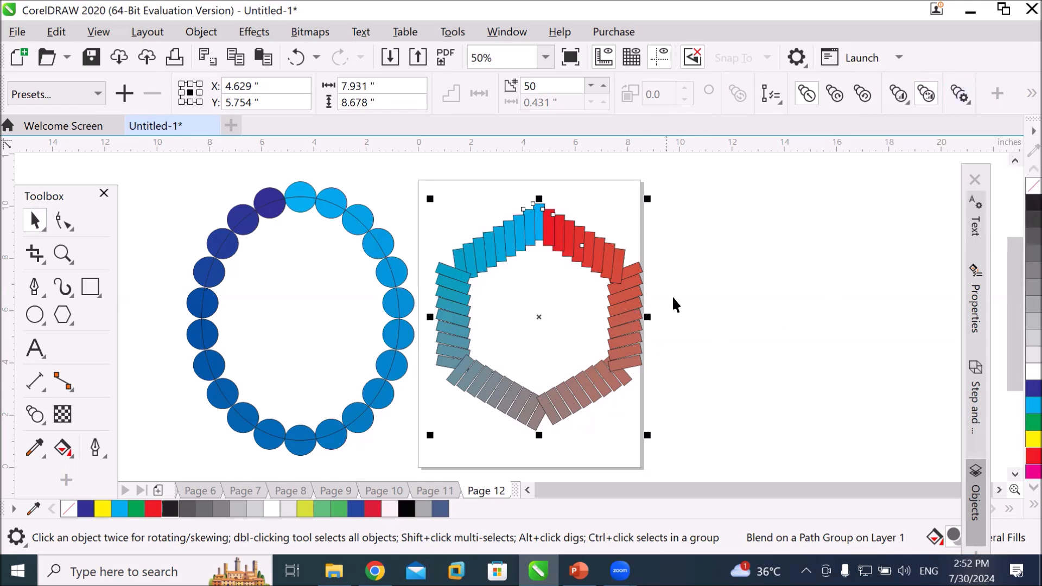
{"action": "left_click", "coordinate": [646, 281]}
{"action": "left_click", "coordinate": [627, 286]}
{"action": "left_click", "coordinate": [960, 95]}
{"action": "left_click", "coordinate": [764, 272]}
Step: Fill the red control rectangle of the hexagon blend with yellow
{"action": "left_click", "coordinate": [556, 233]}
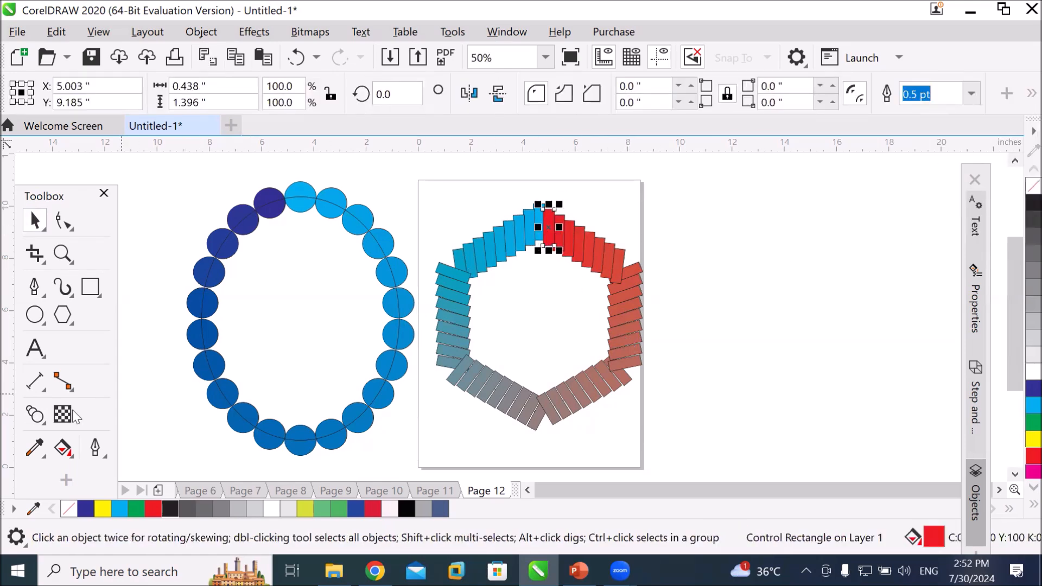
{"action": "left_click", "coordinate": [35, 414]}
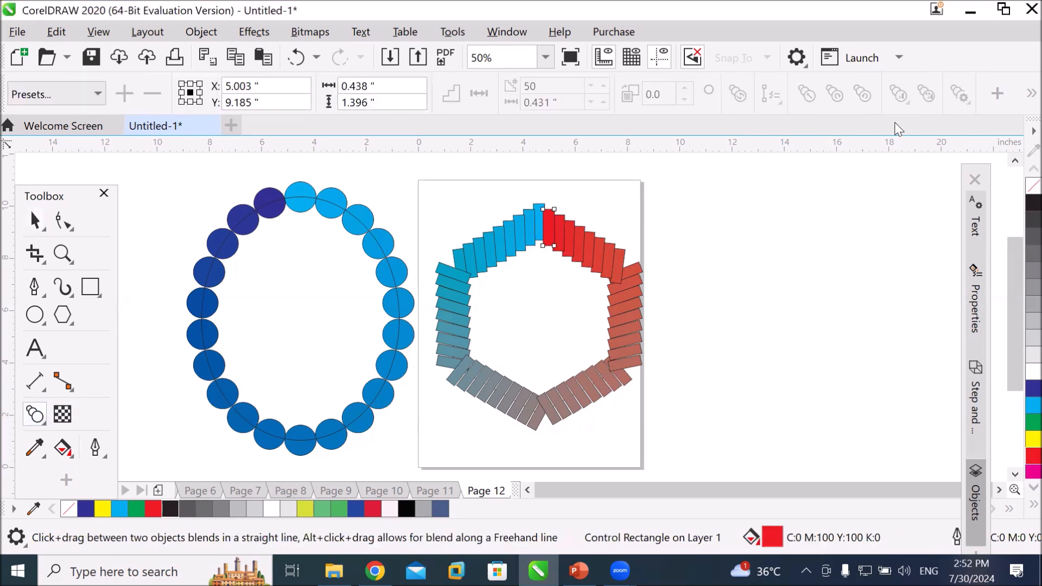
{"action": "left_click", "coordinate": [33, 226]}
{"action": "left_click", "coordinate": [692, 295]}
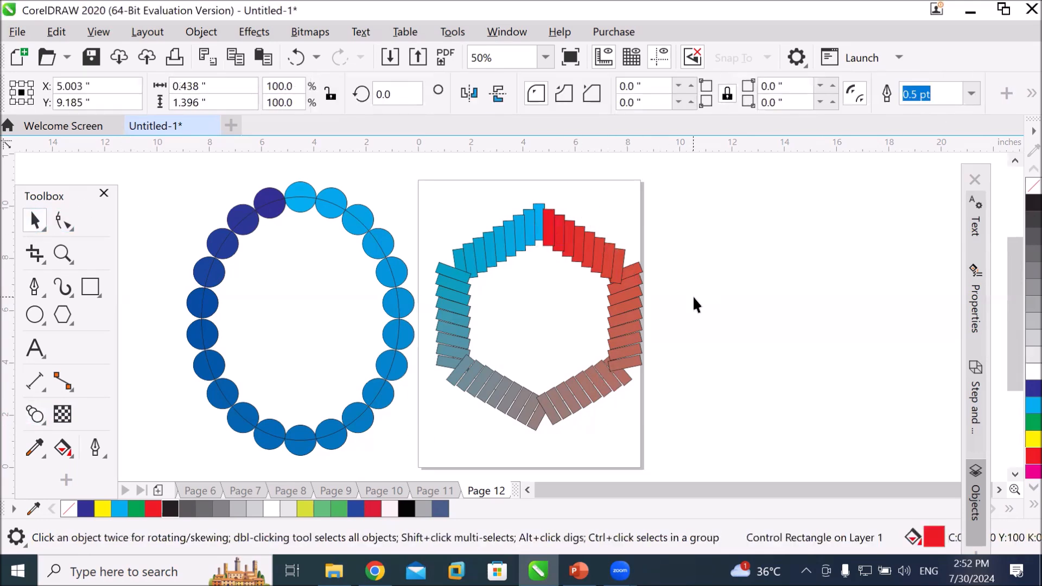
{"action": "left_click", "coordinate": [551, 237]}
{"action": "scroll", "coordinate": [552, 166], "scroll_direction": "up", "scroll_amount": 1}
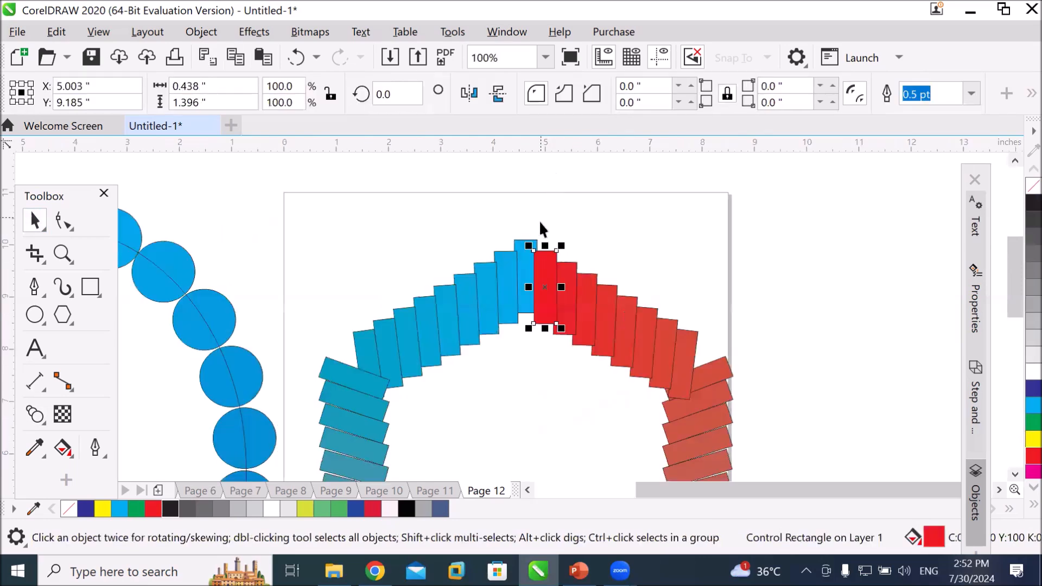
{"action": "left_click", "coordinate": [522, 251]}
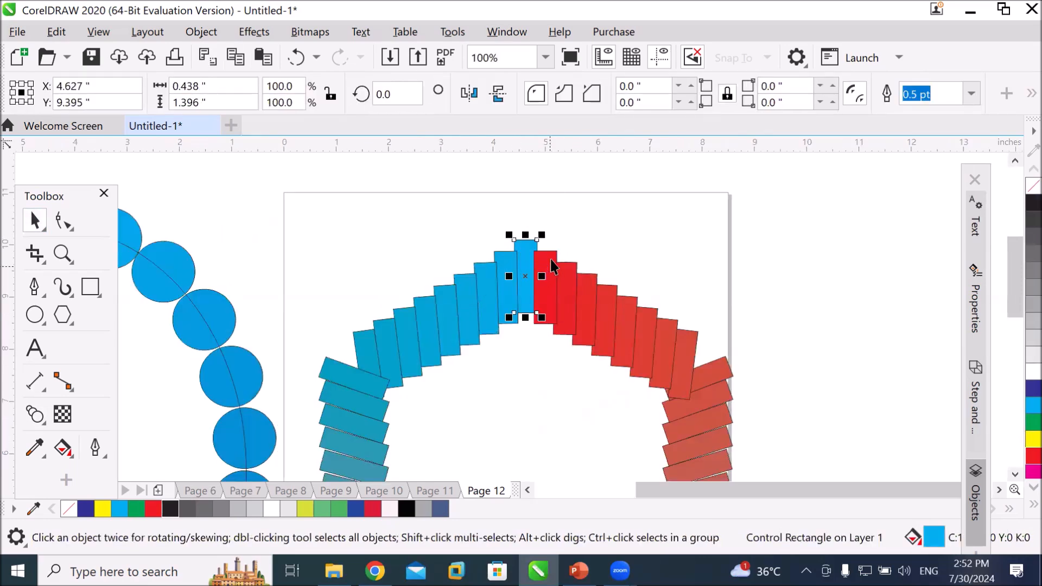
{"action": "left_click", "coordinate": [551, 265]}
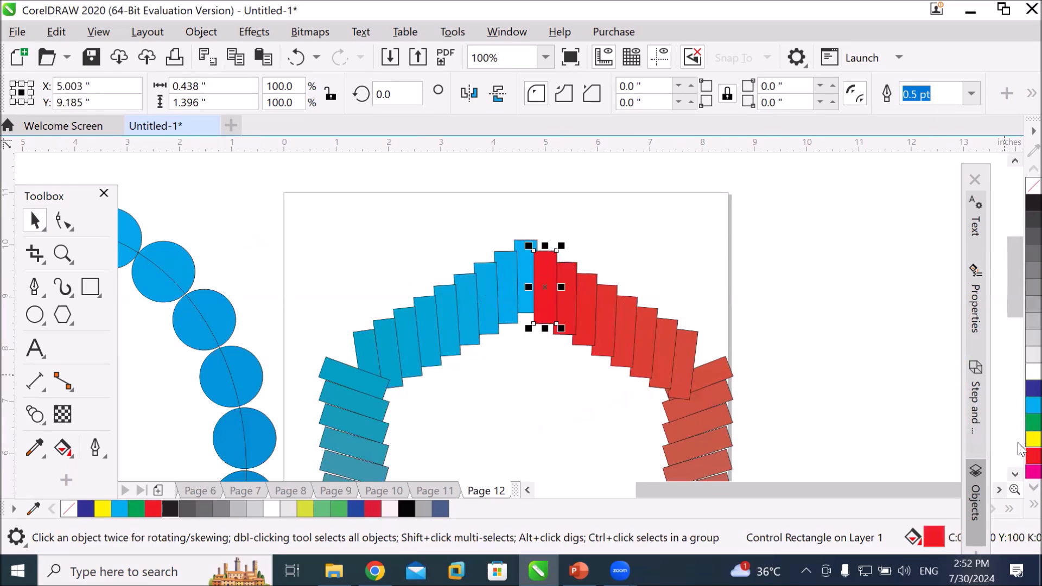
{"action": "left_click", "coordinate": [1031, 439]}
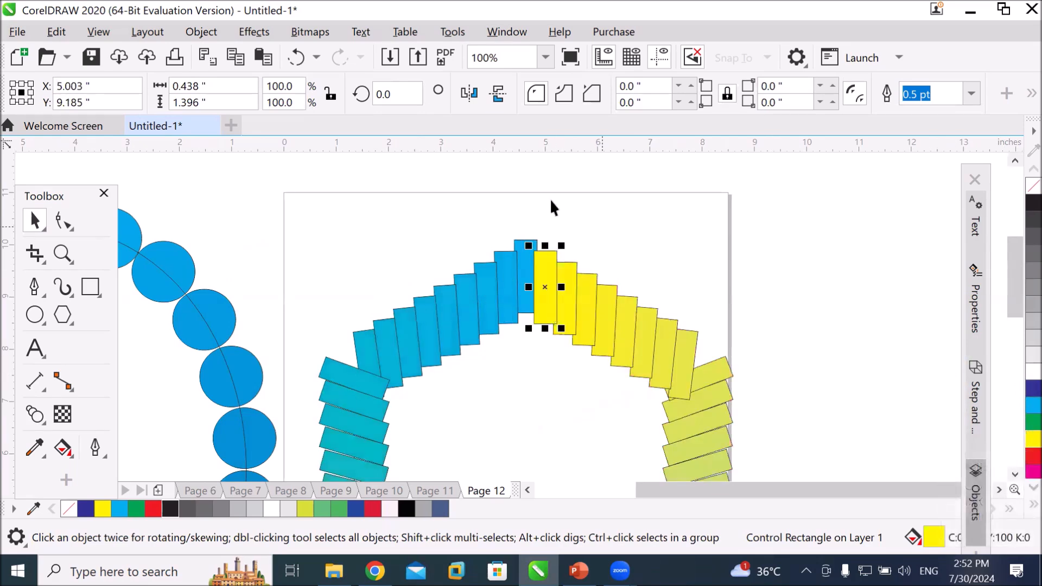
Step: Fill the cyan control rectangle at the hexagon's top with Blue
{"action": "left_click", "coordinate": [548, 202]}
{"action": "left_click", "coordinate": [522, 242]}
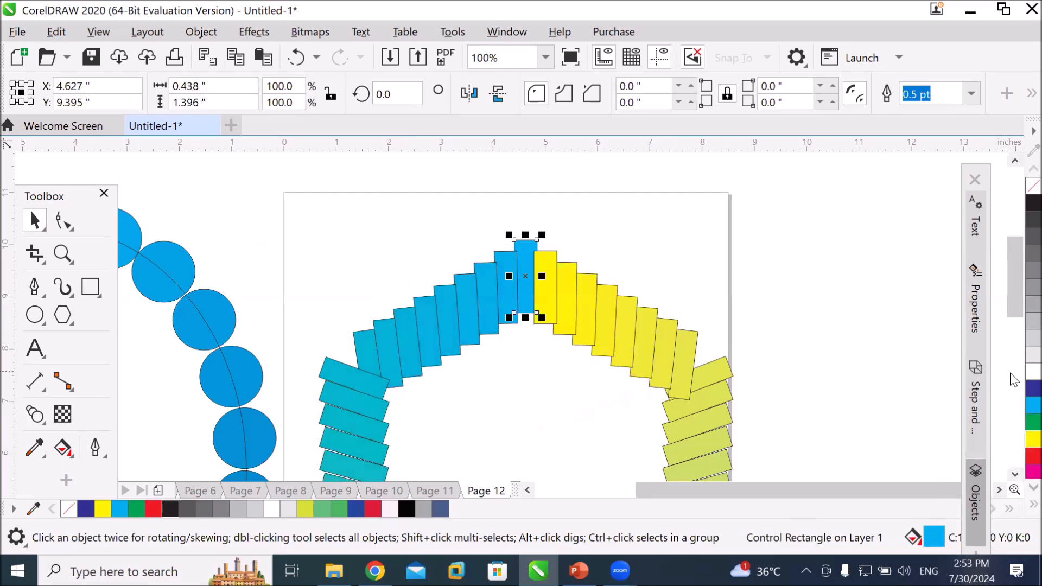
{"action": "left_click", "coordinate": [1029, 390]}
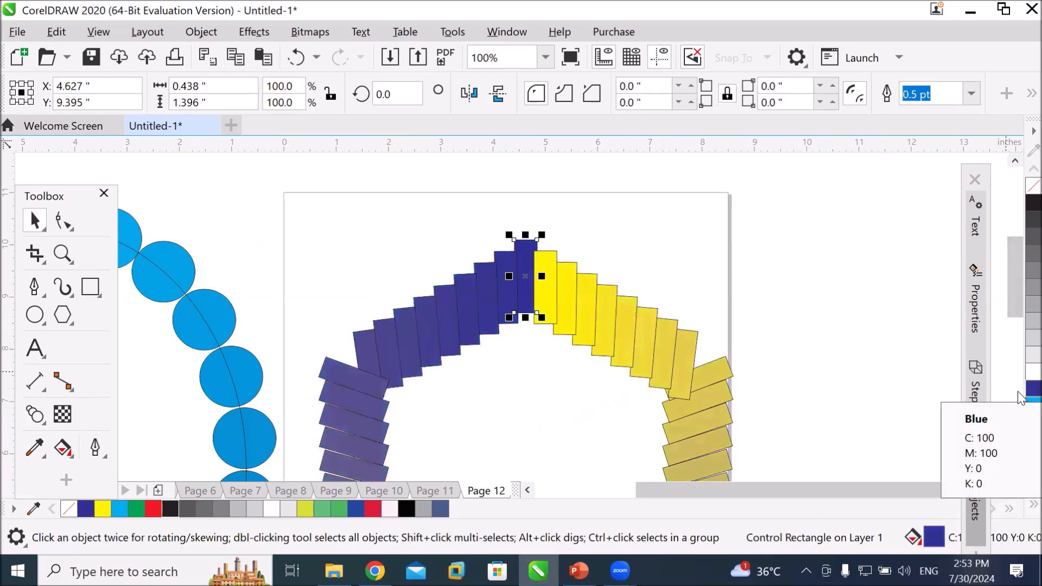
Step: Demonstrate scaling the yellow control rectangle up and down, ending at about 0.515 by 1.644 inches
{"action": "left_click", "coordinate": [548, 271]}
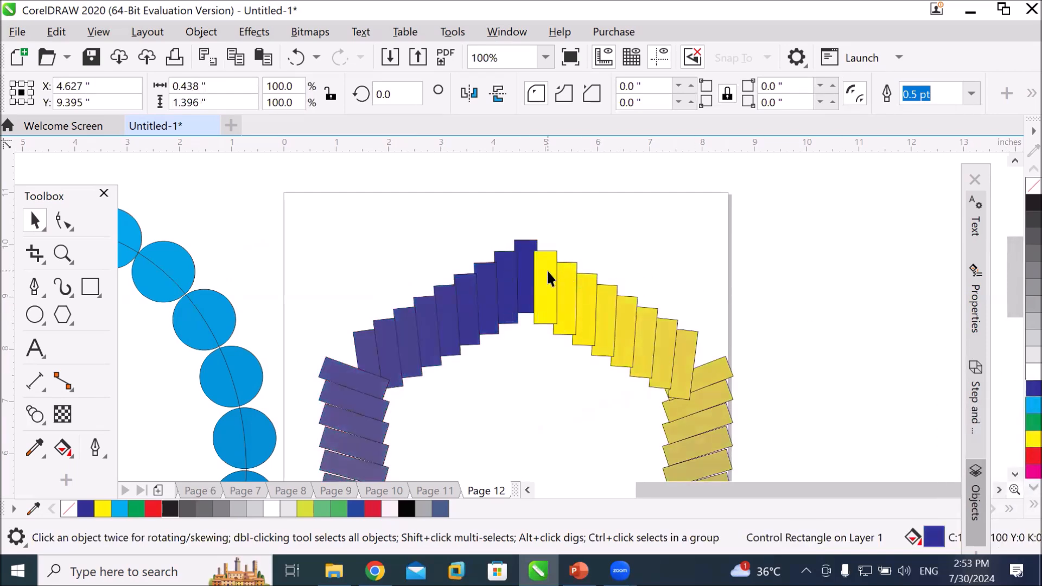
{"action": "left_click_drag", "start_coordinate": [560, 248], "coordinate": [603, 206]}
{"action": "scroll", "coordinate": [806, 332], "scroll_direction": "down", "scroll_amount": 2}
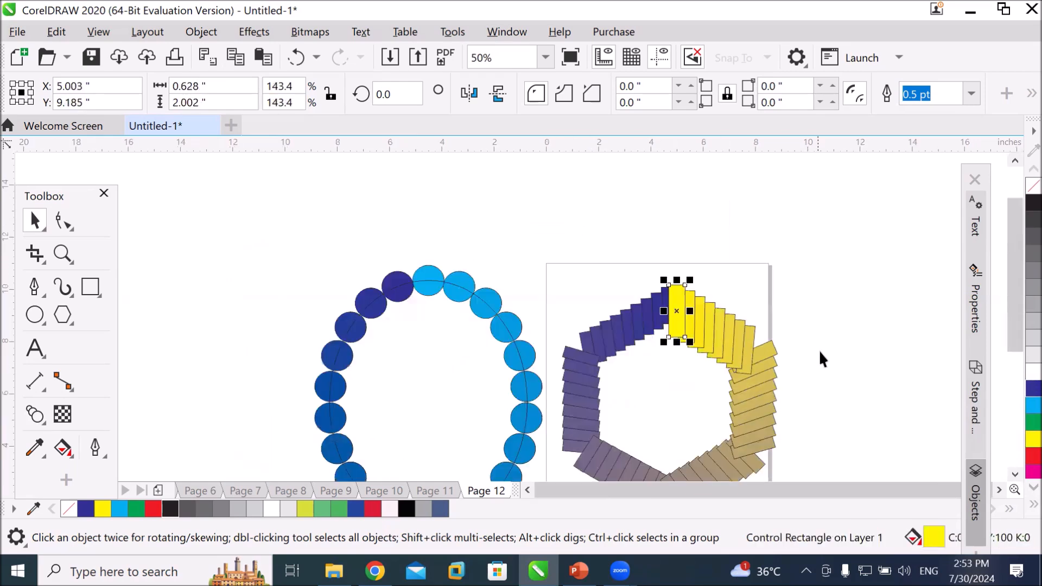
{"action": "left_click_drag", "start_coordinate": [689, 280], "coordinate": [727, 246]}
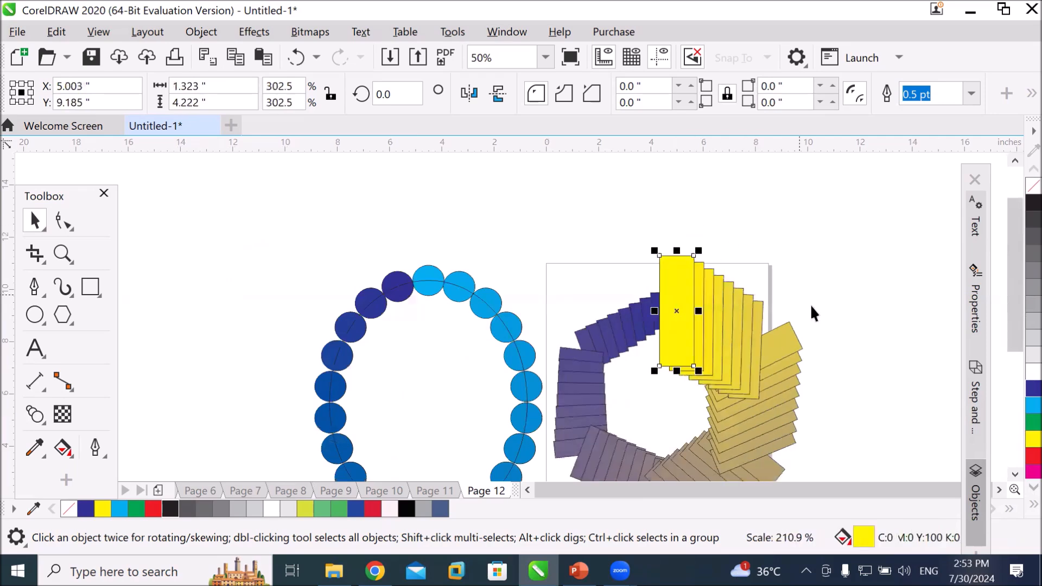
{"action": "left_click_drag", "start_coordinate": [698, 251], "coordinate": [685, 320]}
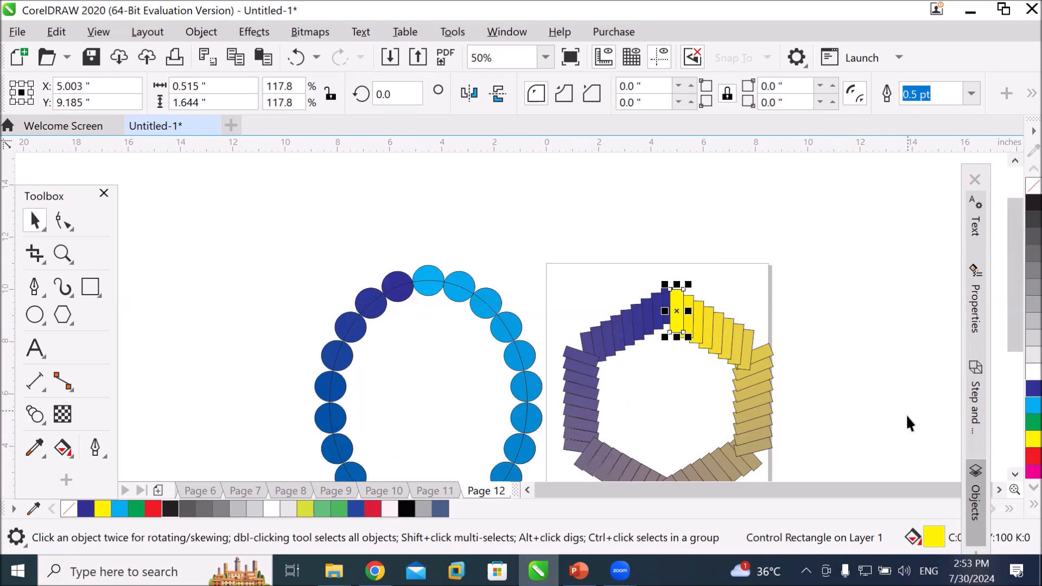
Step: Draw a circle about 3.9 inches in diameter to the right of the page and duplicate it so the two overlap horizontally
{"action": "left_click", "coordinate": [999, 490]}
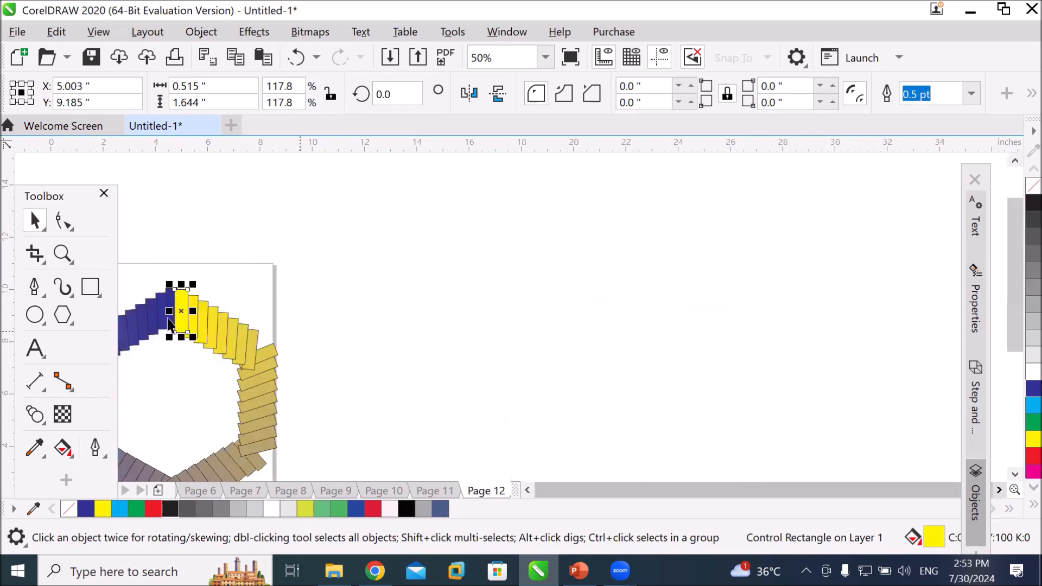
{"action": "left_click", "coordinate": [33, 315]}
{"action": "mouse_move", "coordinate": [515, 242]}
{"action": "left_mouse_down"}
{"action": "mouse_move", "coordinate": [600, 325]}
{"action": "mouse_move", "coordinate": [571, 295]}
{"action": "mouse_move", "coordinate": [602, 345]}
{"action": "left_mouse_up"}
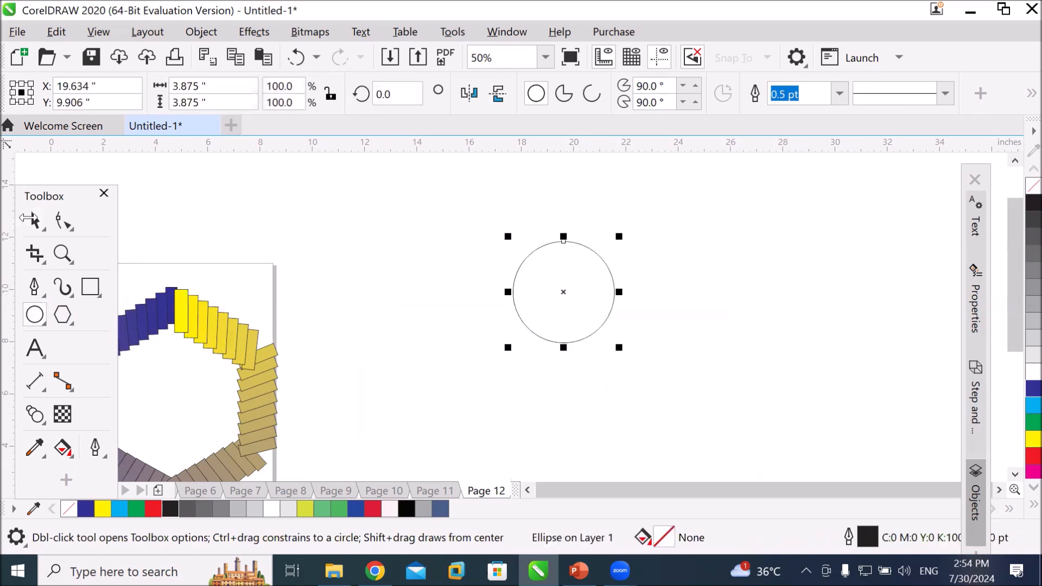
{"action": "left_click", "coordinate": [34, 220]}
{"action": "left_click_drag", "start_coordinate": [525, 340], "coordinate": [620, 336]}
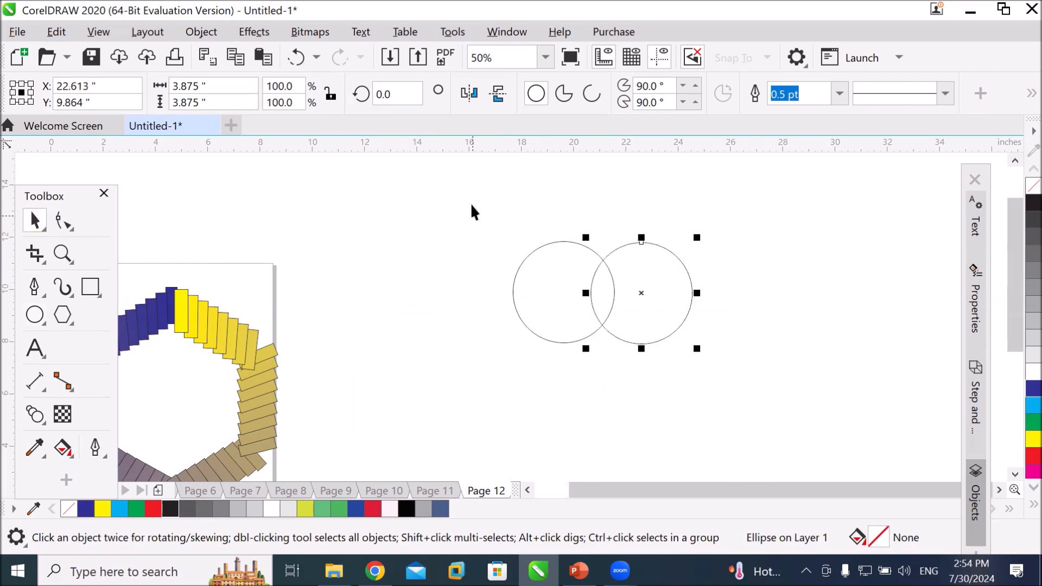
Step: Intersect the two overlapping circles and move both circles and the resulting leaf shape apart
{"action": "left_click_drag", "start_coordinate": [471, 205], "coordinate": [728, 375]}
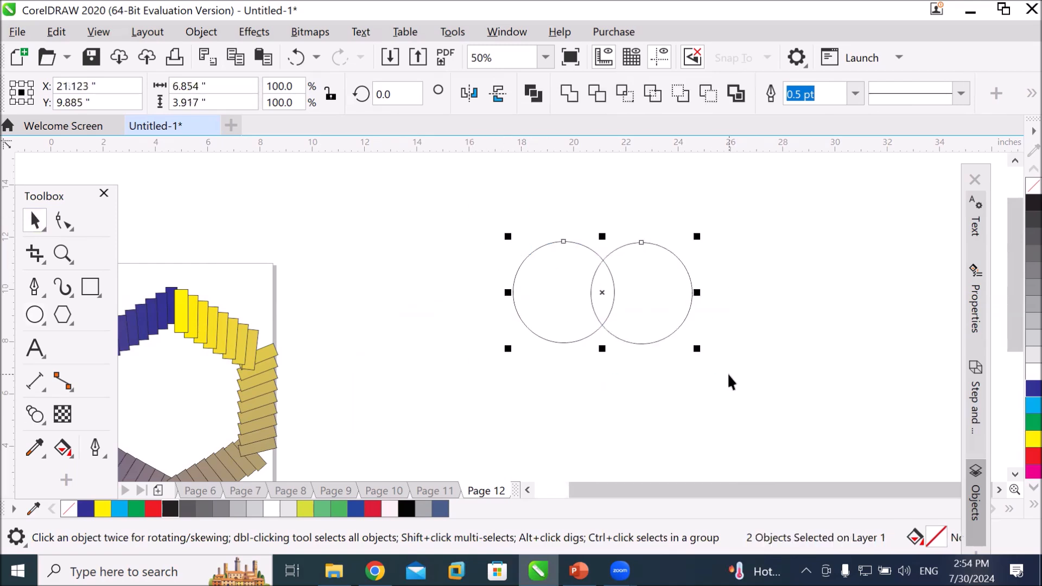
{"action": "left_click", "coordinate": [625, 95]}
{"action": "left_click", "coordinate": [808, 280]}
{"action": "left_click_drag", "start_coordinate": [605, 303], "coordinate": [366, 253]}
{"action": "left_click_drag", "start_coordinate": [551, 306], "coordinate": [448, 375]}
{"action": "left_click_drag", "start_coordinate": [598, 311], "coordinate": [733, 320]}
Step: Fill the leaf shape with green and reselect it
{"action": "left_click", "coordinate": [703, 317]}
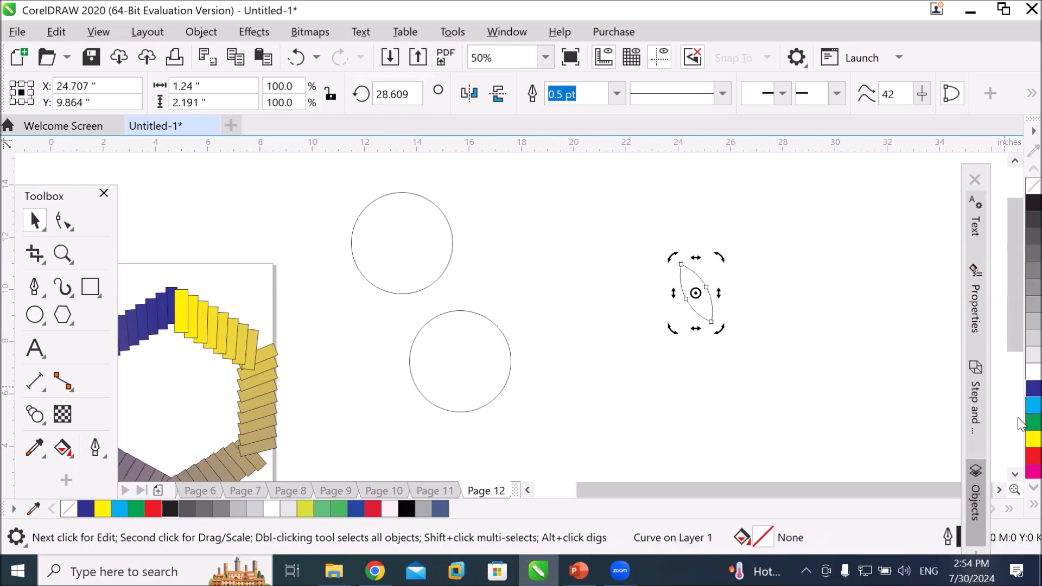
{"action": "left_click", "coordinate": [1031, 422]}
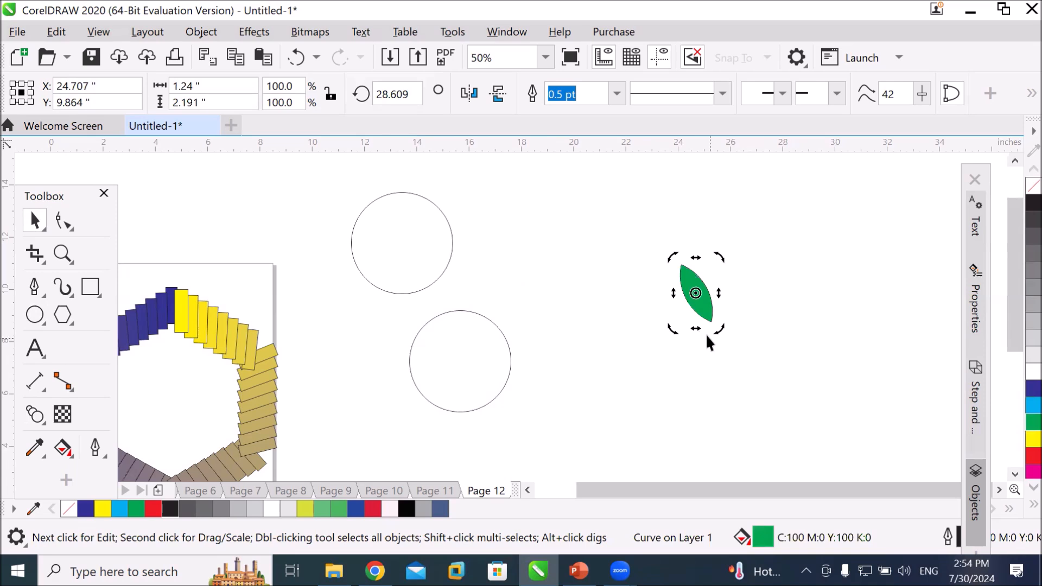
{"action": "left_click", "coordinate": [662, 373]}
{"action": "left_click", "coordinate": [692, 308]}
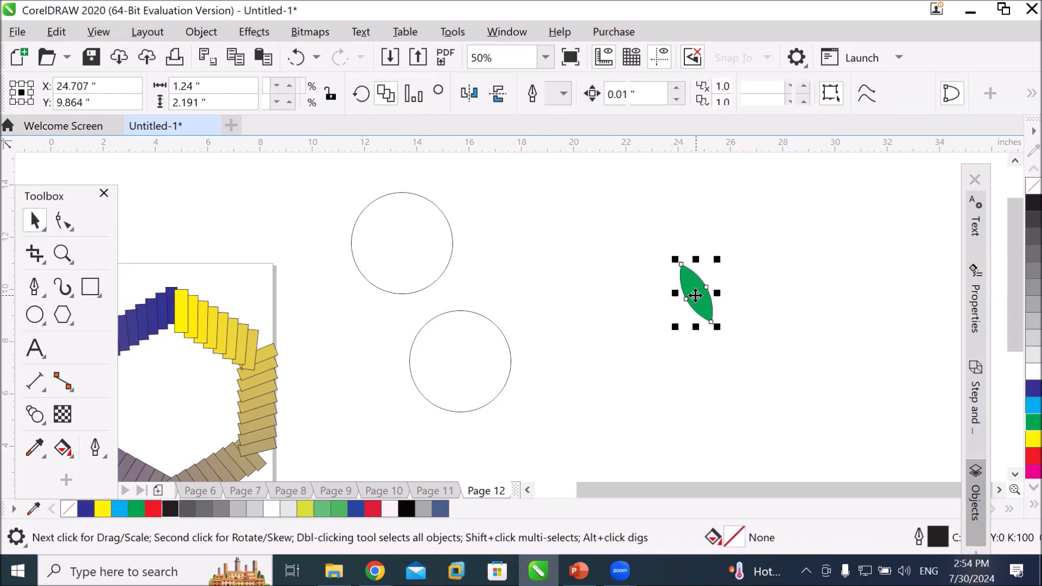
Step: Create a mirrored copy of the green leaf beside the original and space the two leaves slightly apart in a V shape
{"action": "left_click_drag", "start_coordinate": [673, 291], "coordinate": [743, 304]}
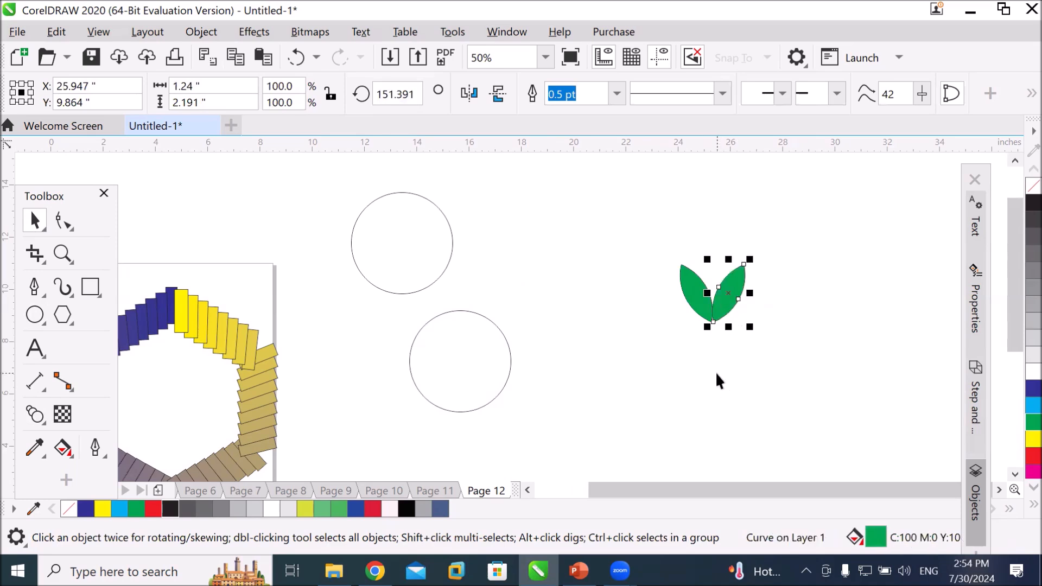
{"action": "left_click", "coordinate": [696, 369]}
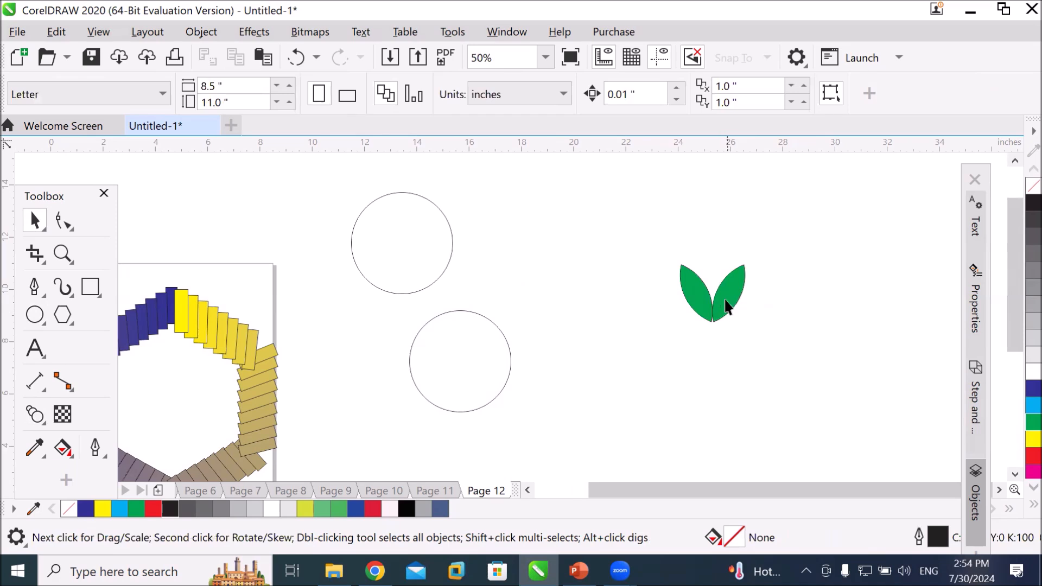
{"action": "left_click", "coordinate": [687, 290]}
{"action": "left_click_drag", "start_coordinate": [687, 290], "coordinate": [728, 300]}
{"action": "left_click", "coordinate": [640, 257]}
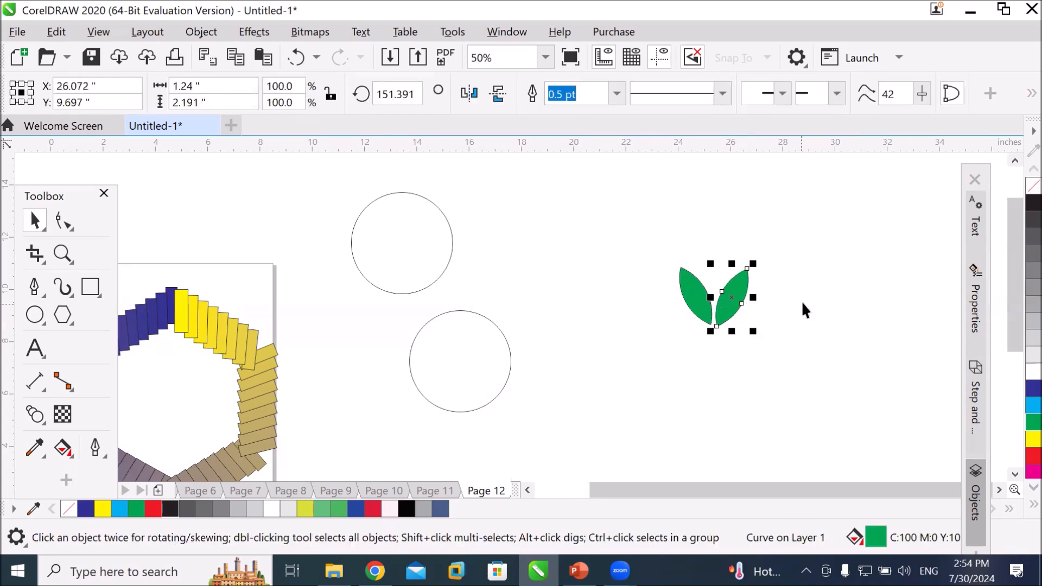
Step: Group the two green leaves
{"action": "left_click_drag", "start_coordinate": [1017, 236], "coordinate": [1018, 208]}
{"action": "left_click_drag", "start_coordinate": [659, 296], "coordinate": [778, 410]}
{"action": "right_click", "coordinate": [726, 362]}
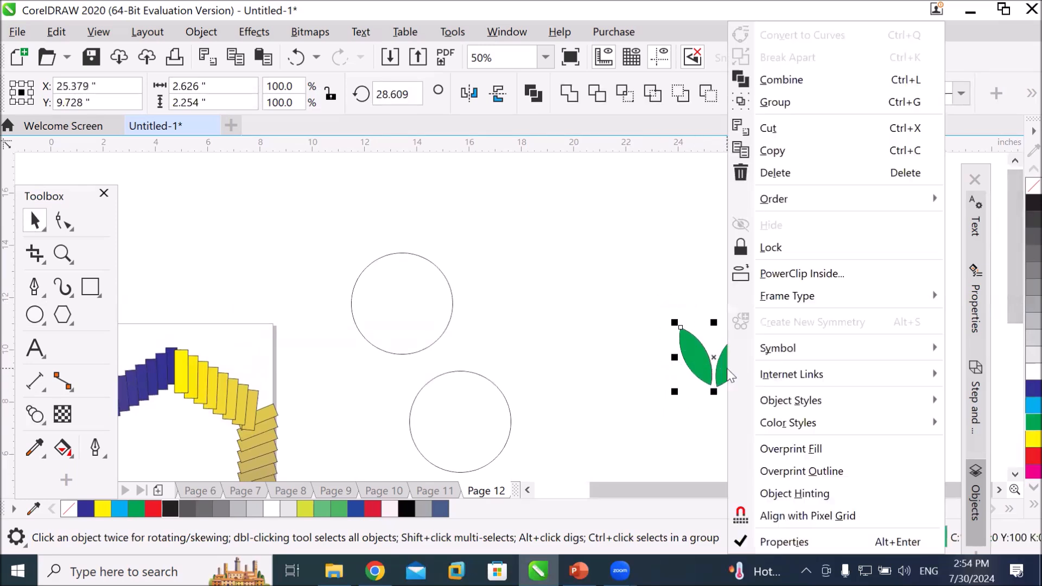
{"action": "left_click", "coordinate": [805, 103]}
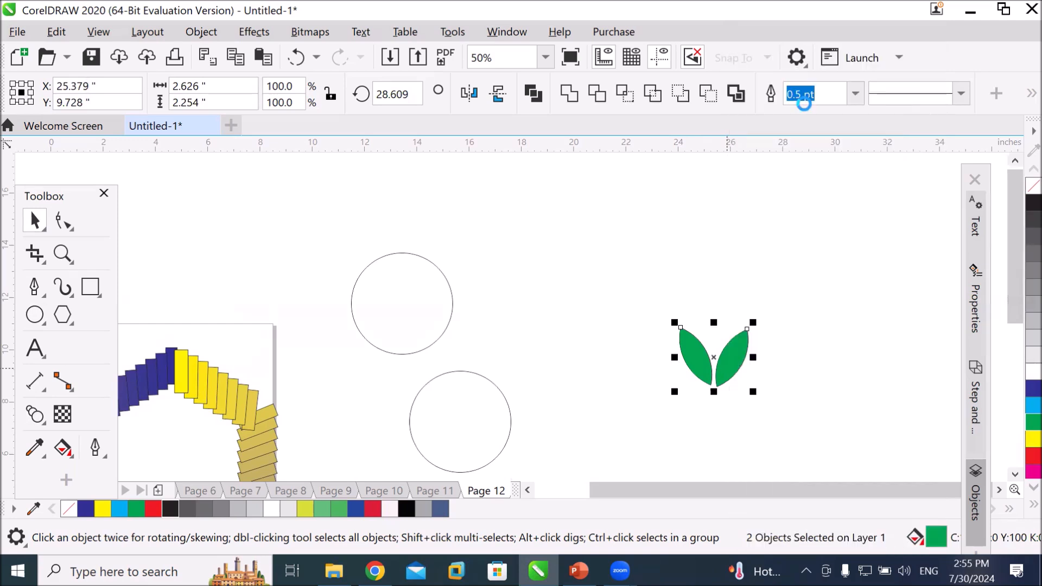
Step: Duplicate the grouped leaf pair above the original and scale the copy down to about 0.704 by 0.604 inches
{"action": "left_click_drag", "start_coordinate": [726, 375], "coordinate": [744, 221]}
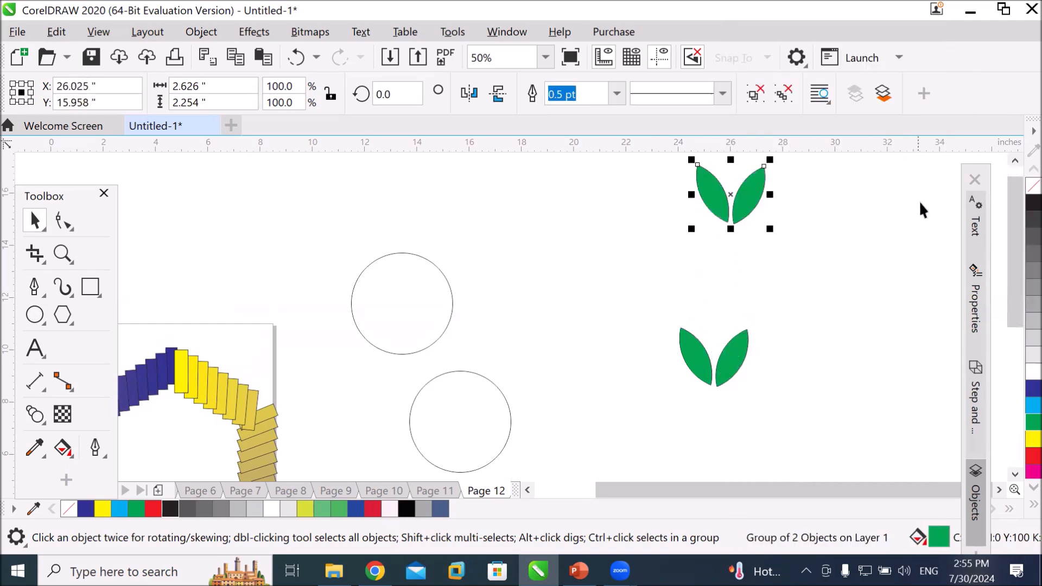
{"action": "scroll", "coordinate": [936, 210], "scroll_direction": "down", "scroll_amount": 1}
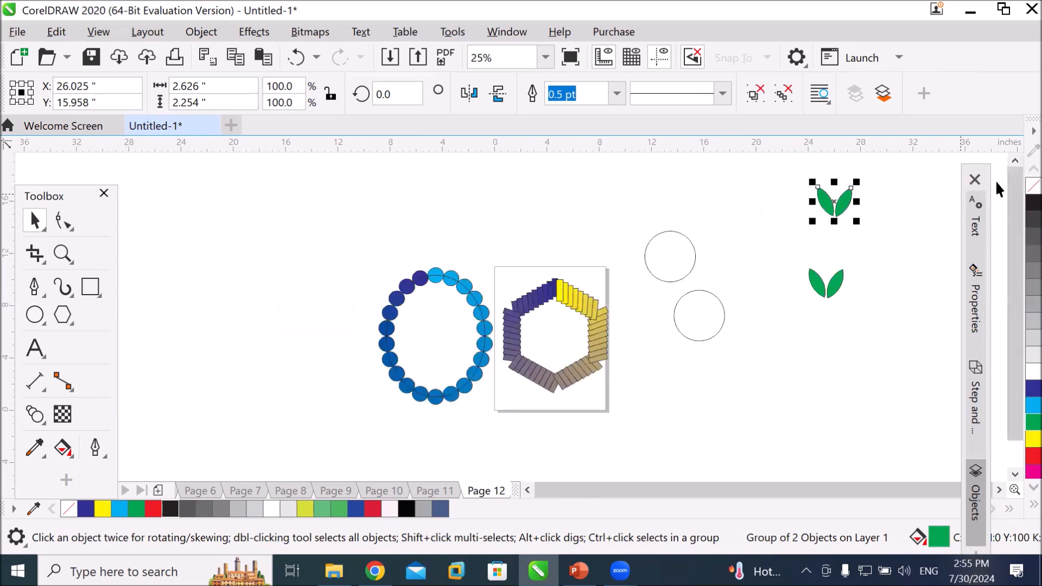
{"action": "left_click", "coordinate": [1015, 161]}
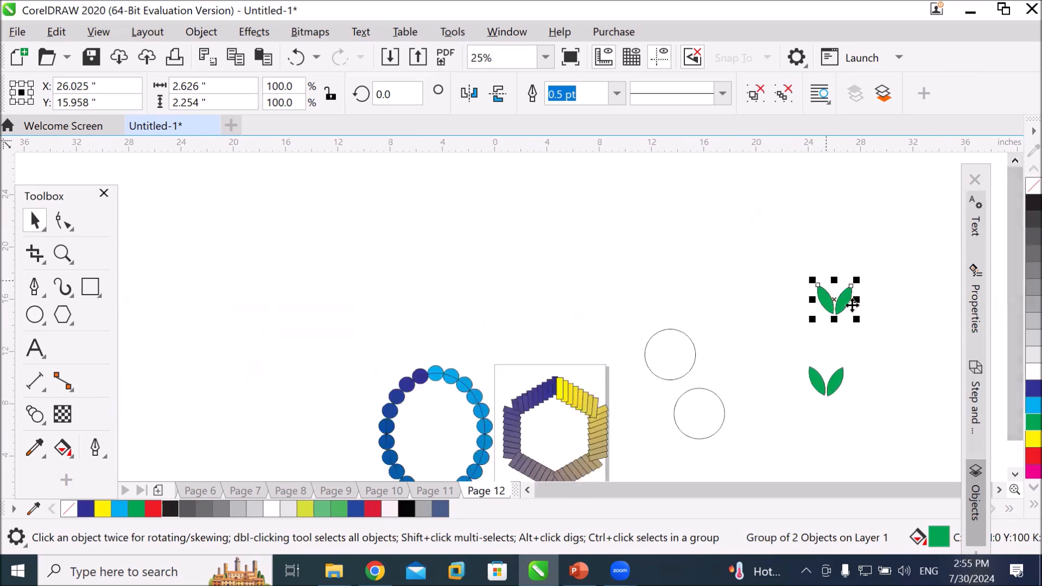
{"action": "left_click_drag", "start_coordinate": [841, 302], "coordinate": [851, 214]}
{"action": "scroll", "coordinate": [816, 218], "scroll_direction": "up", "scroll_amount": 2}
{"action": "scroll", "coordinate": [815, 218], "scroll_direction": "down", "scroll_amount": 2}
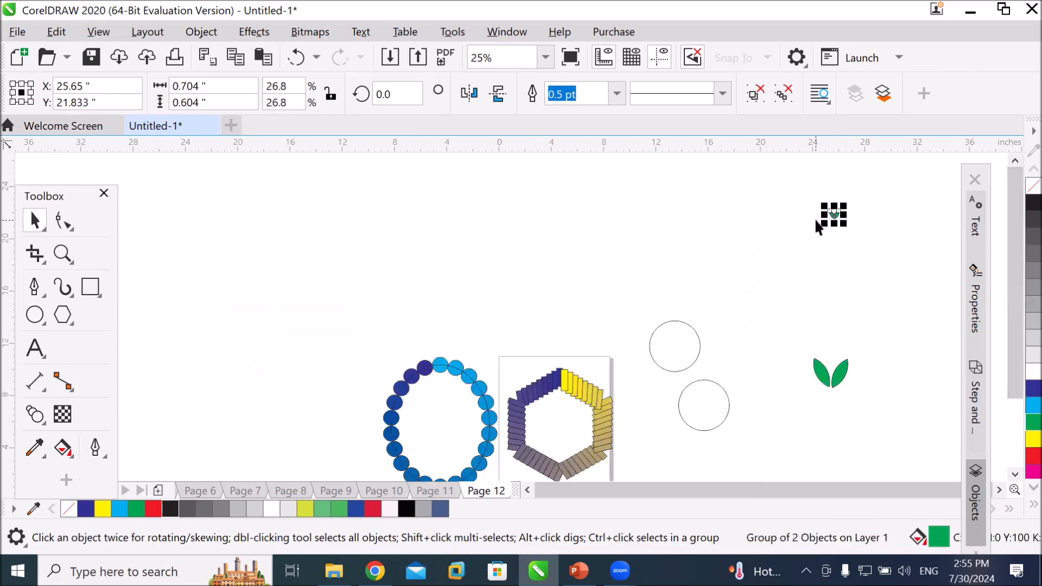
Step: Blend the large lower leaf pair into the small upper leaf pair
{"action": "left_click_drag", "start_coordinate": [809, 164], "coordinate": [897, 438]}
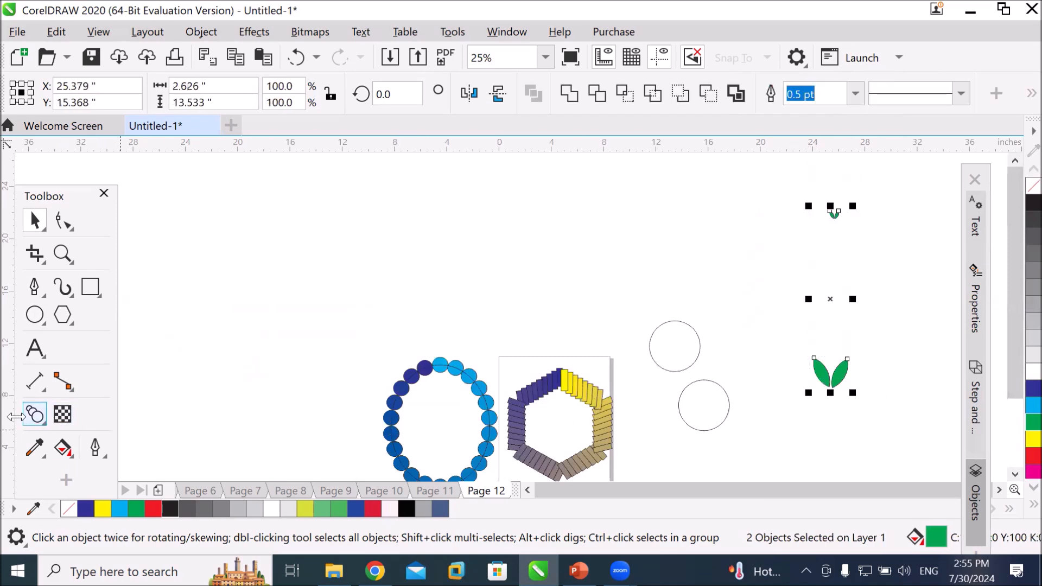
{"action": "left_click", "coordinate": [35, 414]}
{"action": "left_click_drag", "start_coordinate": [838, 374], "coordinate": [833, 221]}
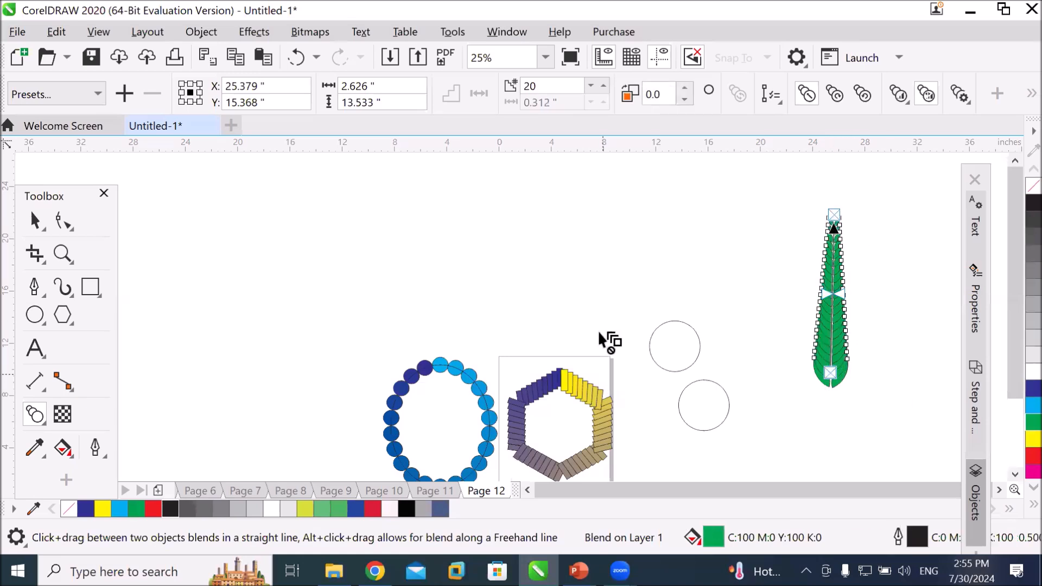
Step: Reduce the leaf blend to 8 steps and deselect it
{"action": "left_click", "coordinate": [590, 86]}
{"action": "left_click", "coordinate": [590, 85]}
{"action": "left_click", "coordinate": [590, 86]}
{"action": "left_click", "coordinate": [590, 86]}
{"action": "left_click", "coordinate": [590, 86]}
{"action": "left_click", "coordinate": [590, 86]}
{"action": "left_click", "coordinate": [590, 86]}
{"action": "left_click", "coordinate": [590, 86]}
{"action": "left_click", "coordinate": [590, 86]}
{"action": "left_click", "coordinate": [590, 86]}
{"action": "left_click", "coordinate": [590, 86]}
{"action": "left_click", "coordinate": [590, 86]}
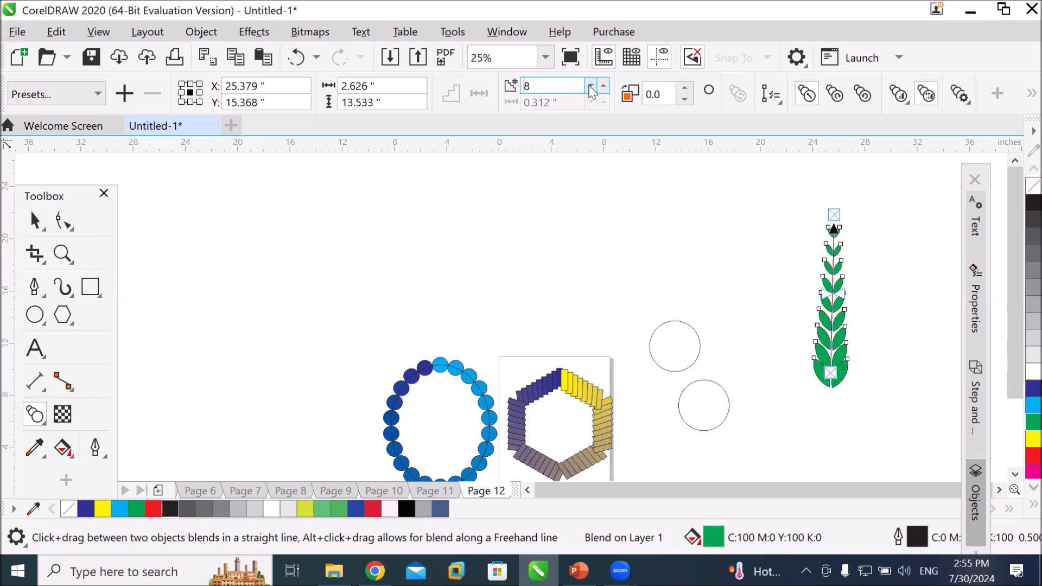
{"action": "left_click", "coordinate": [35, 221]}
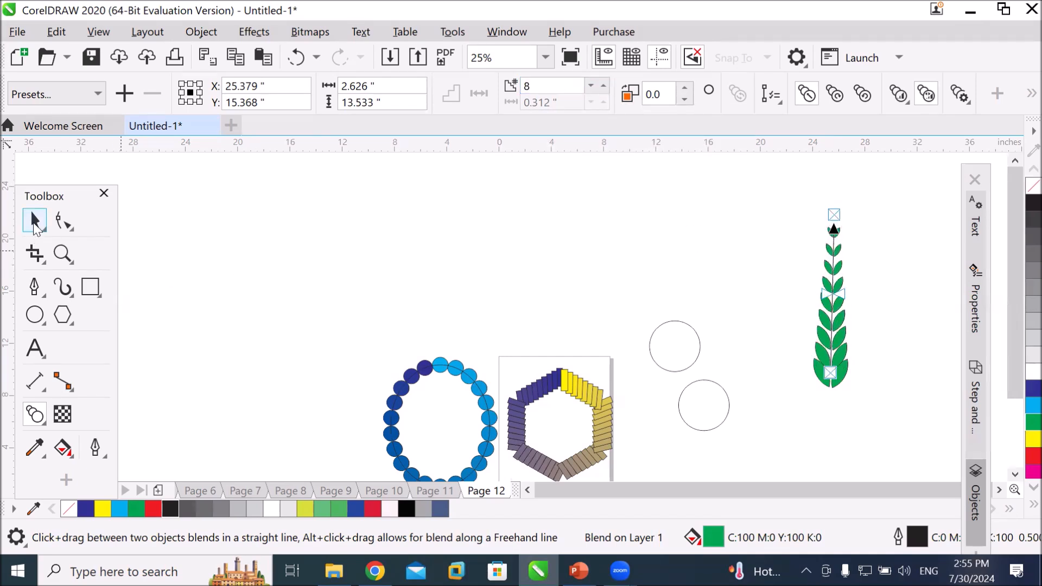
{"action": "left_click", "coordinate": [682, 262]}
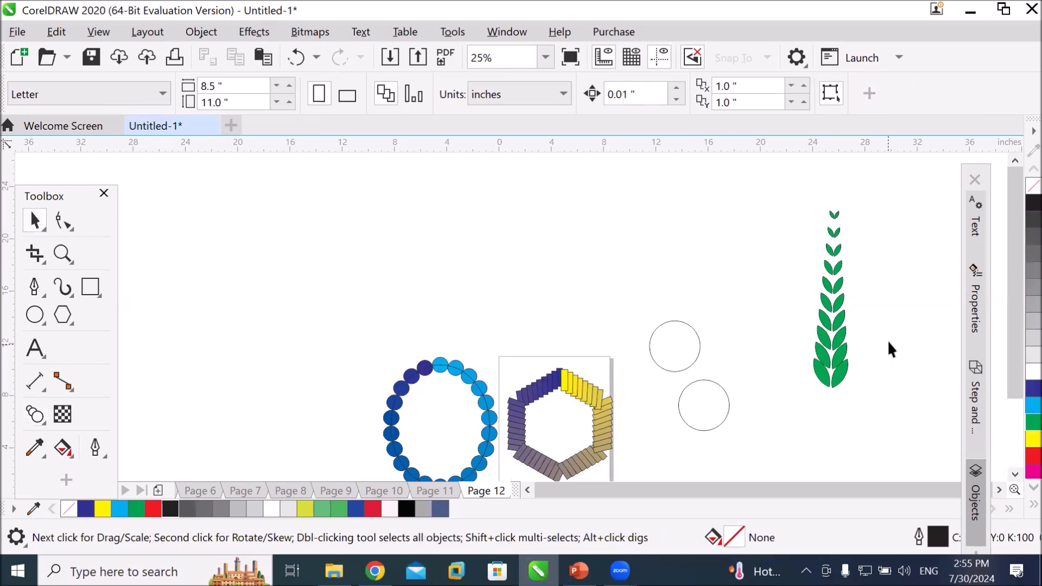
{"action": "scroll", "coordinate": [900, 287], "scroll_direction": "up", "scroll_amount": 2}
{"action": "scroll", "coordinate": [900, 294], "scroll_direction": "down", "scroll_amount": 2}
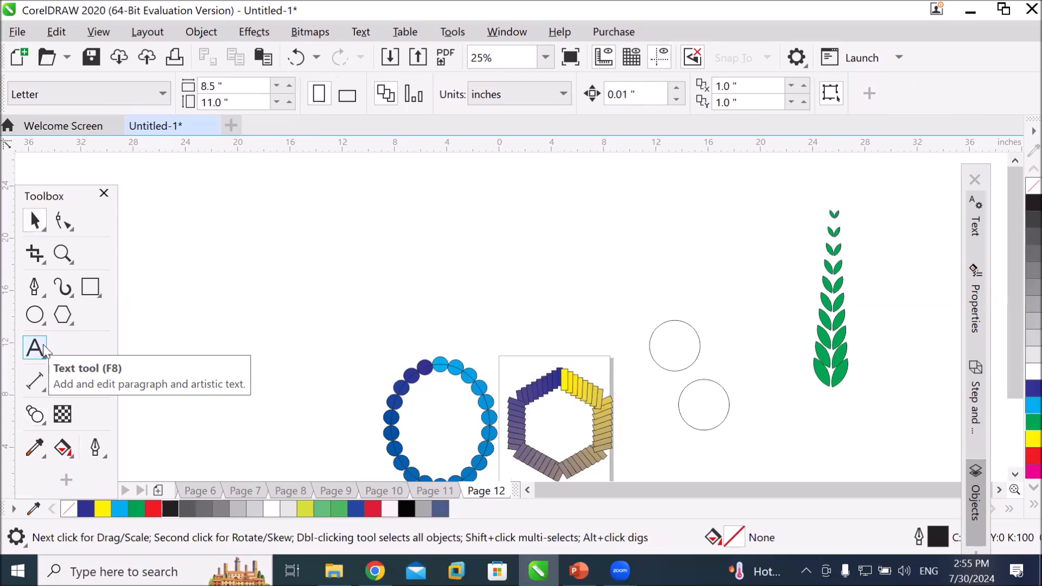
Step: Draw a circle about 10.3 inches in diameter left of the page and turn it into an arc from about 129° to 270°
{"action": "left_click", "coordinate": [35, 314]}
{"action": "left_click_drag", "start_coordinate": [242, 204], "coordinate": [387, 350]}
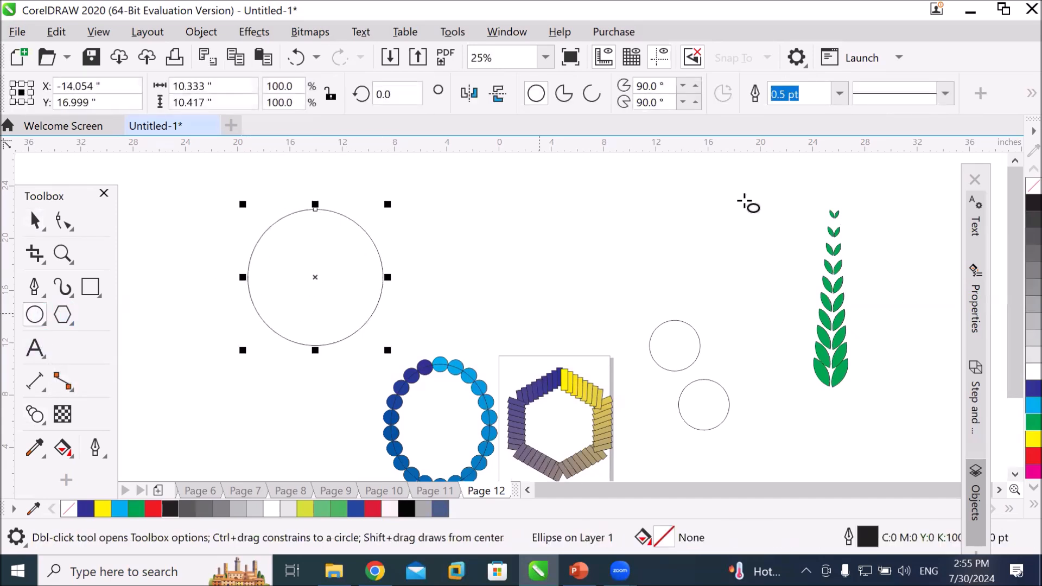
{"action": "left_click", "coordinate": [598, 98]}
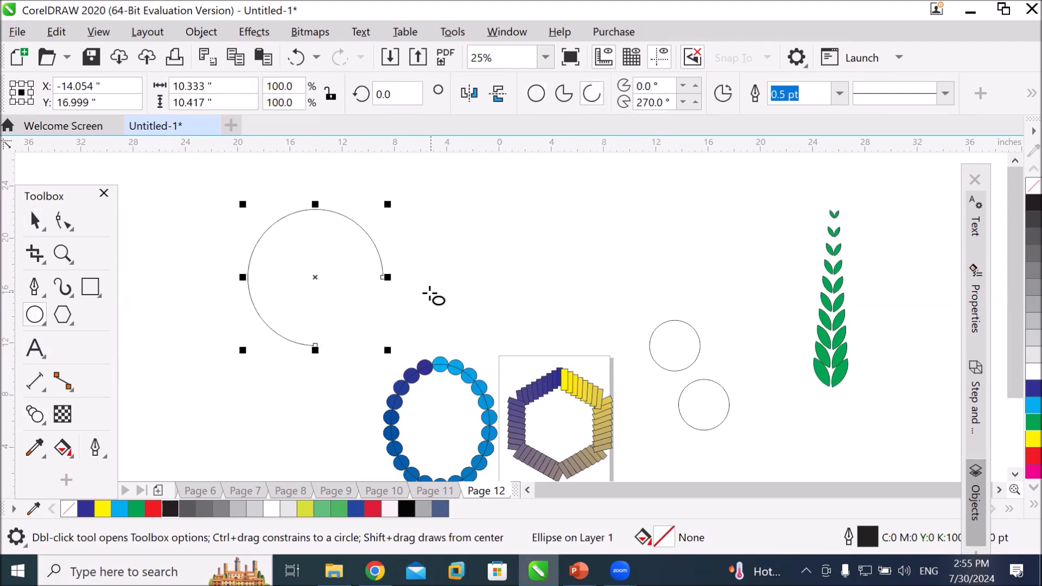
{"action": "left_click", "coordinate": [63, 221]}
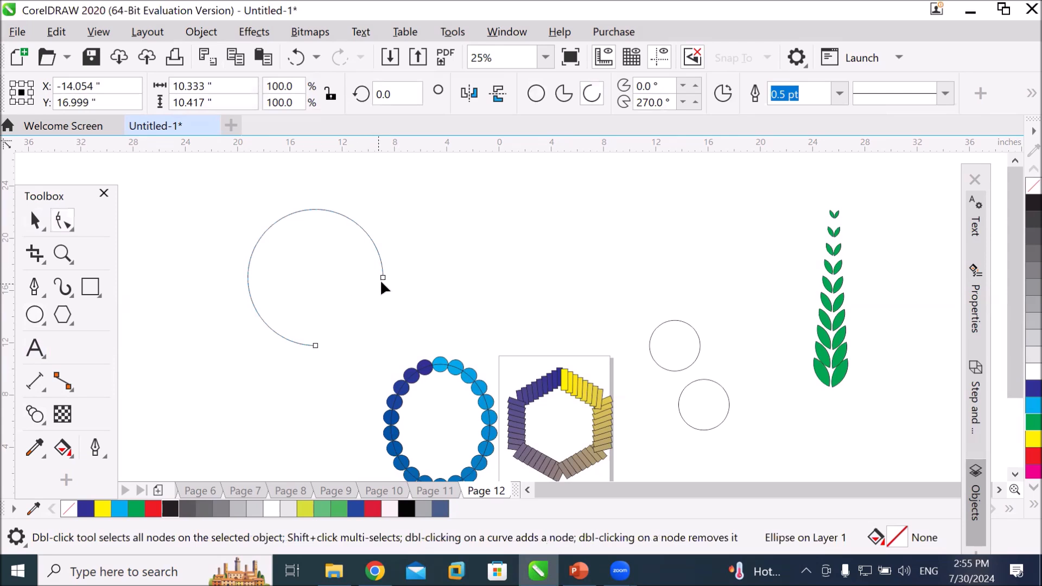
{"action": "left_click_drag", "start_coordinate": [382, 276], "coordinate": [240, 206]}
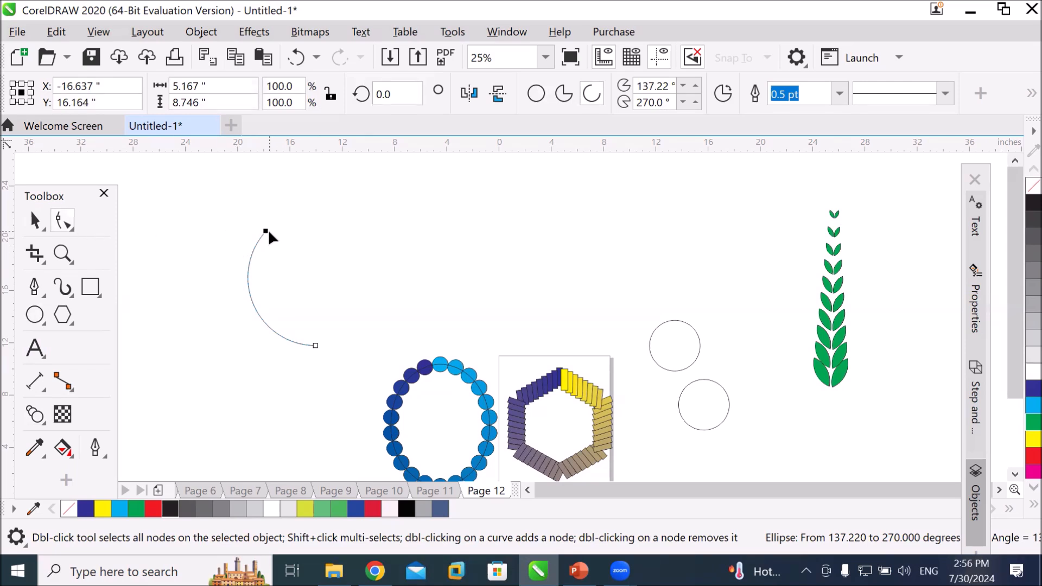
{"action": "mouse_move", "coordinate": [266, 232]}
{"action": "left_mouse_down"}
{"action": "mouse_move", "coordinate": [272, 207]}
{"action": "mouse_move", "coordinate": [268, 221]}
{"action": "left_mouse_up"}
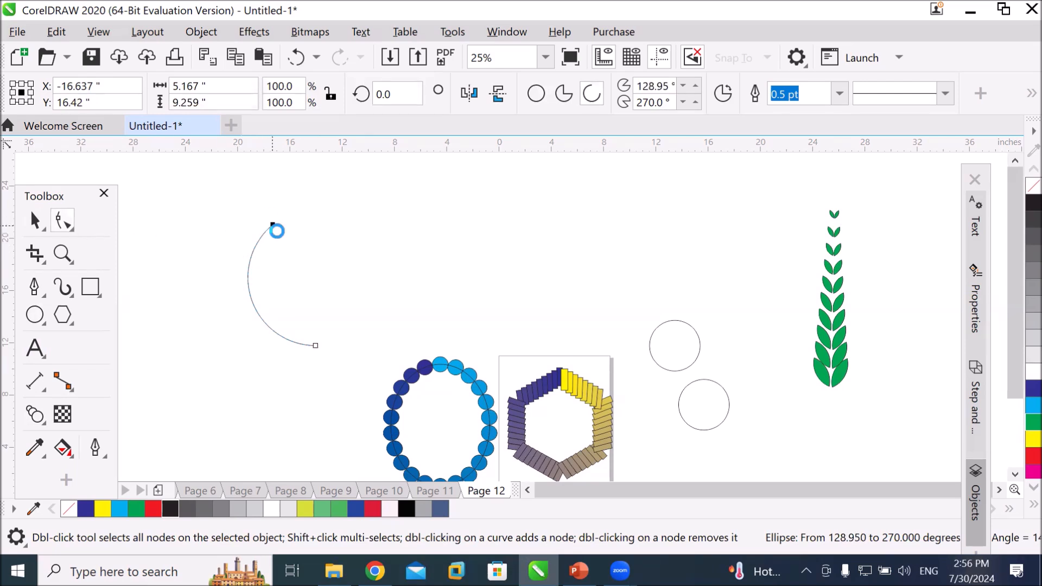
Step: Convert the arc to curves and pull its end nodes outward into a taller bow about 3.5 by 14.26 inches
{"action": "right_click", "coordinate": [253, 246]}
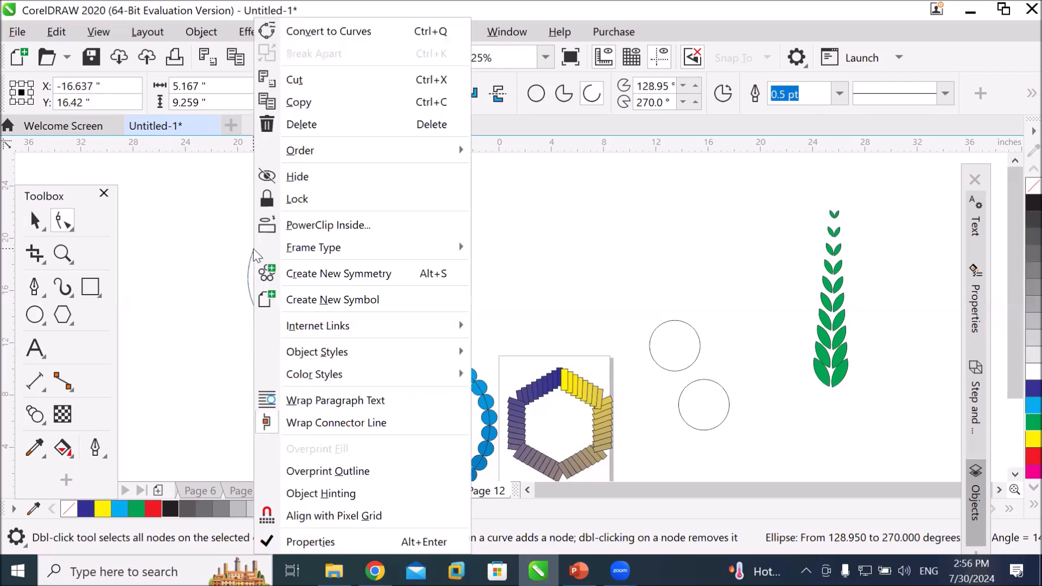
{"action": "left_click", "coordinate": [330, 34]}
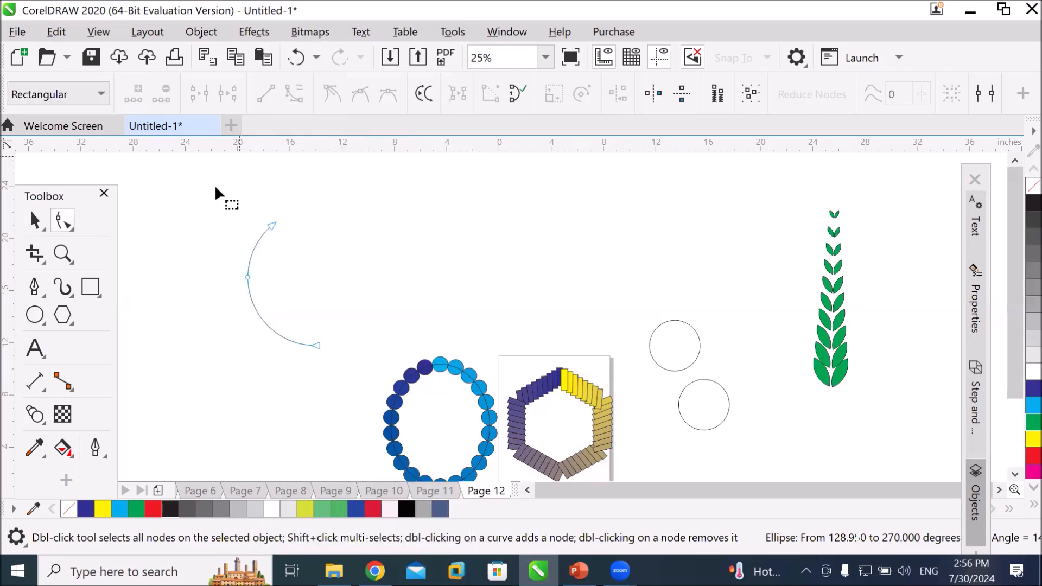
{"action": "left_click_drag", "start_coordinate": [272, 224], "coordinate": [277, 198]}
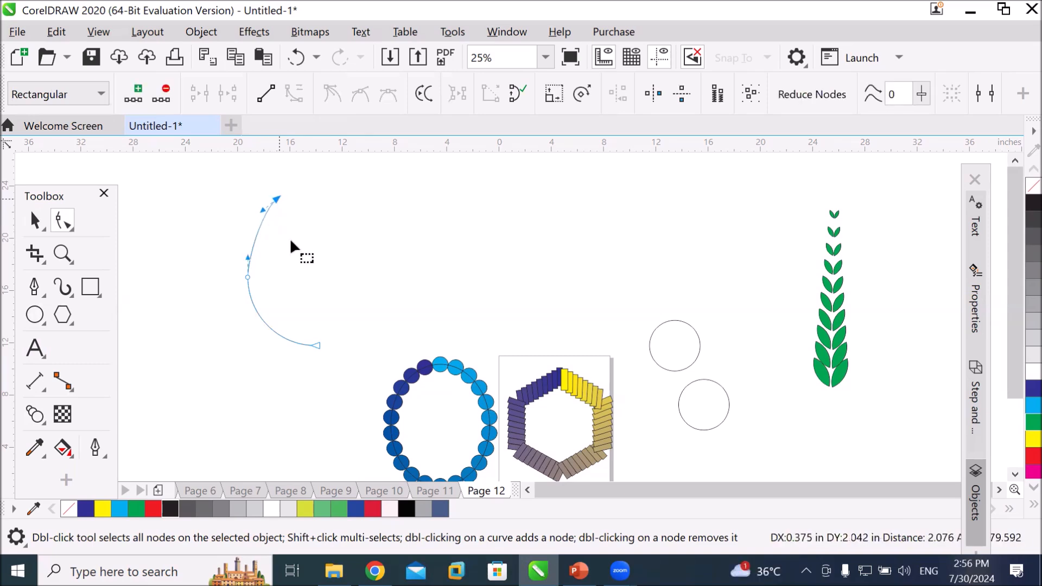
{"action": "left_click_drag", "start_coordinate": [320, 342], "coordinate": [255, 344]}
{"action": "left_click", "coordinate": [287, 428]}
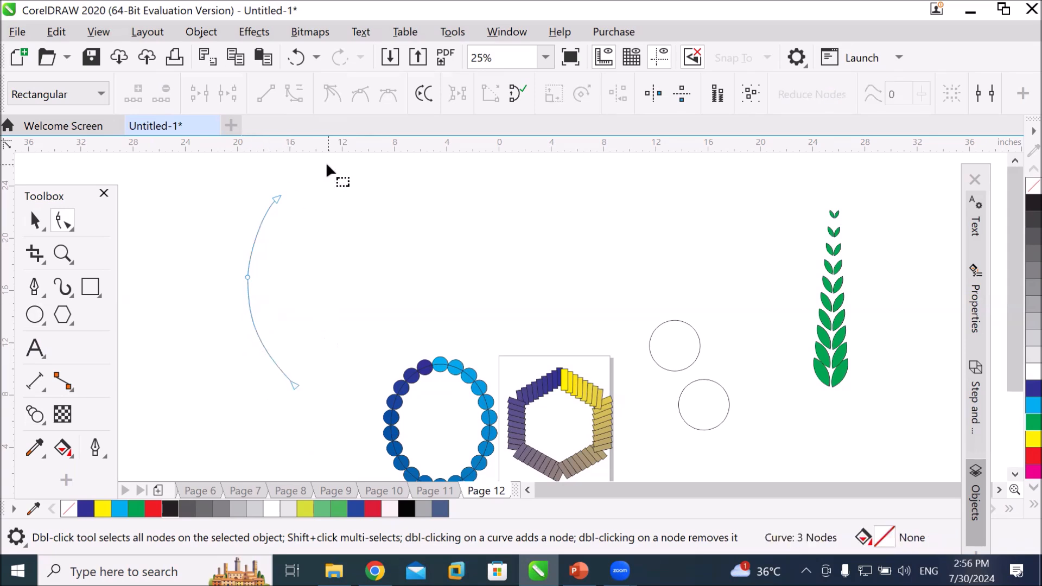
{"action": "left_click", "coordinate": [34, 219]}
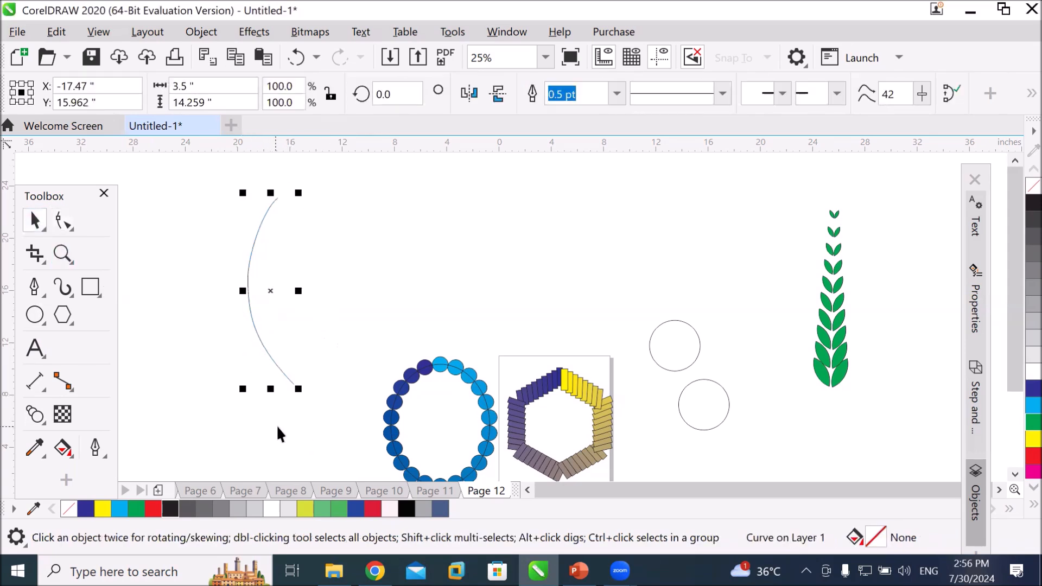
Step: Set the bowed curve as the leaf blend's new path and rotate all its objects along it
{"action": "left_click", "coordinate": [835, 284]}
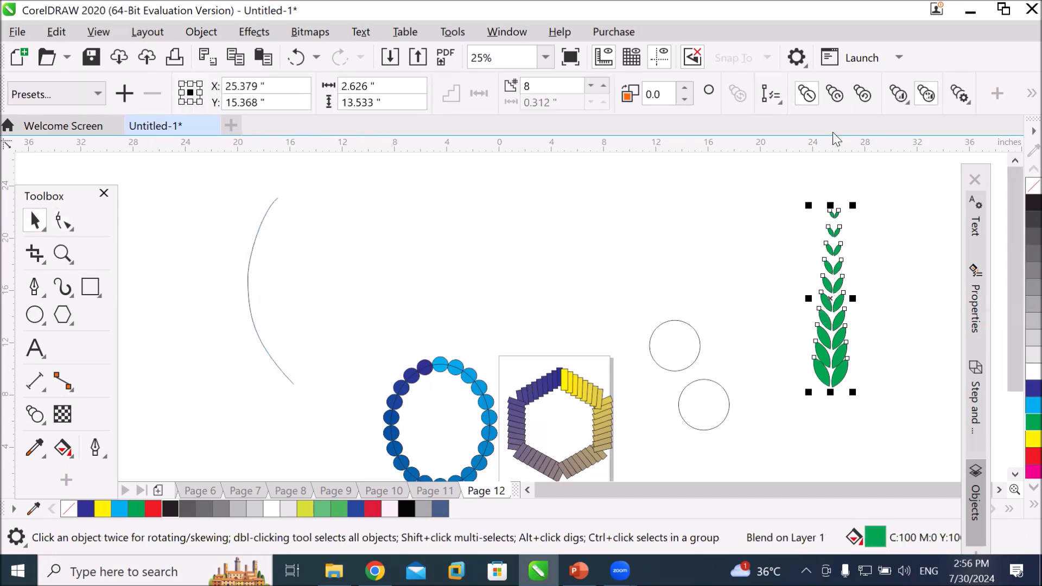
{"action": "left_click", "coordinate": [770, 95]}
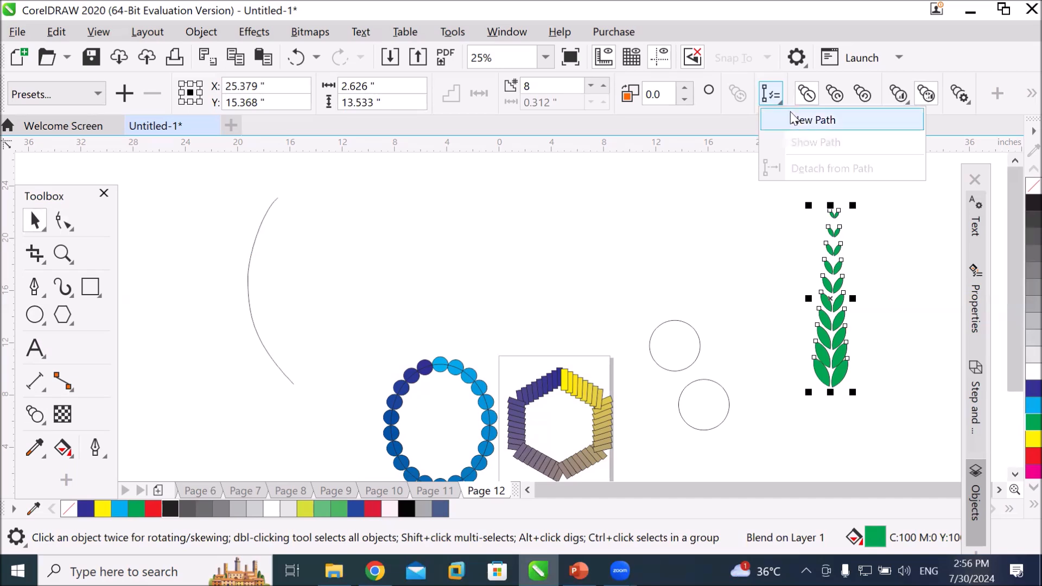
{"action": "left_click", "coordinate": [795, 116]}
{"action": "left_click", "coordinate": [249, 293]}
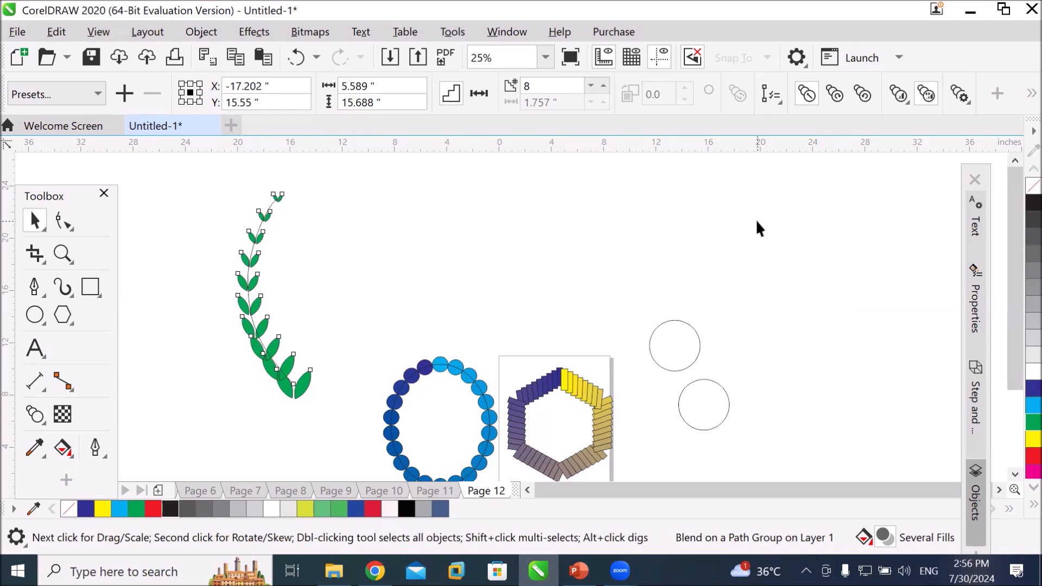
{"action": "left_click", "coordinate": [960, 96]}
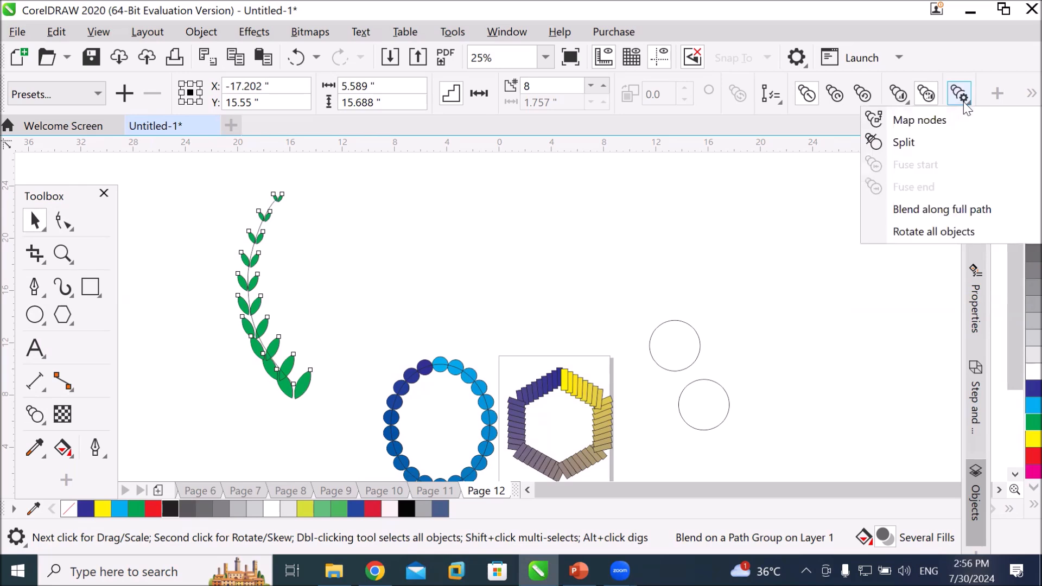
{"action": "left_click", "coordinate": [940, 237]}
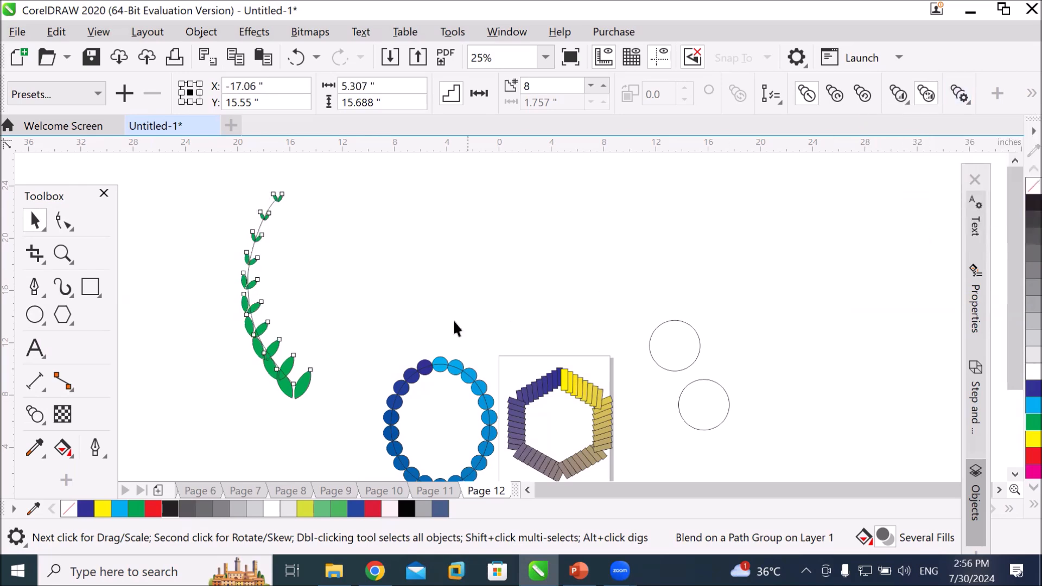
Step: Rotate the largest leaf pair at the curve's lower end to about 36.2° so it follows the stem
{"action": "scroll", "coordinate": [317, 404], "scroll_direction": "up", "scroll_amount": 1}
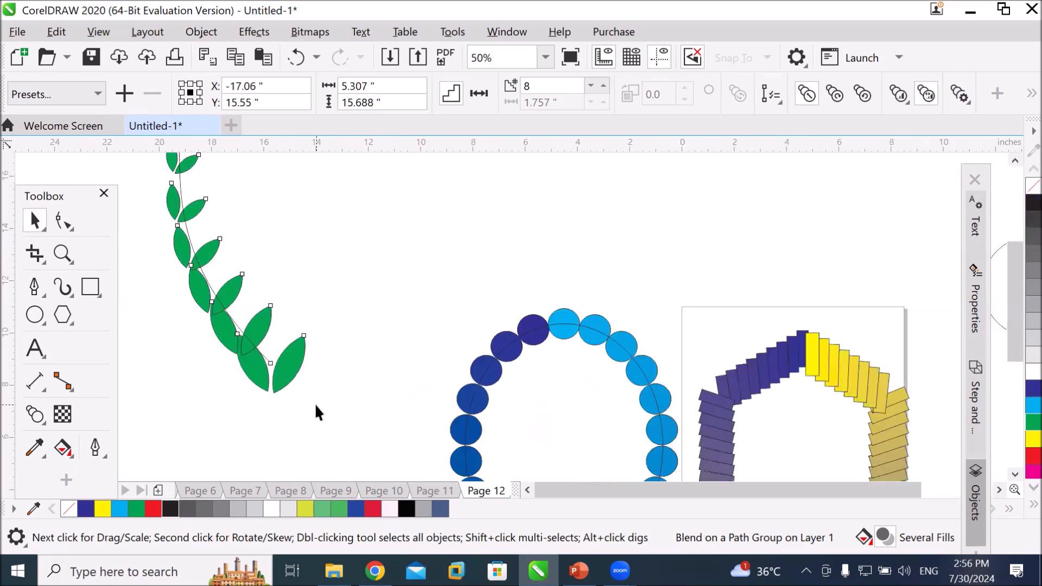
{"action": "left_click", "coordinate": [358, 380]}
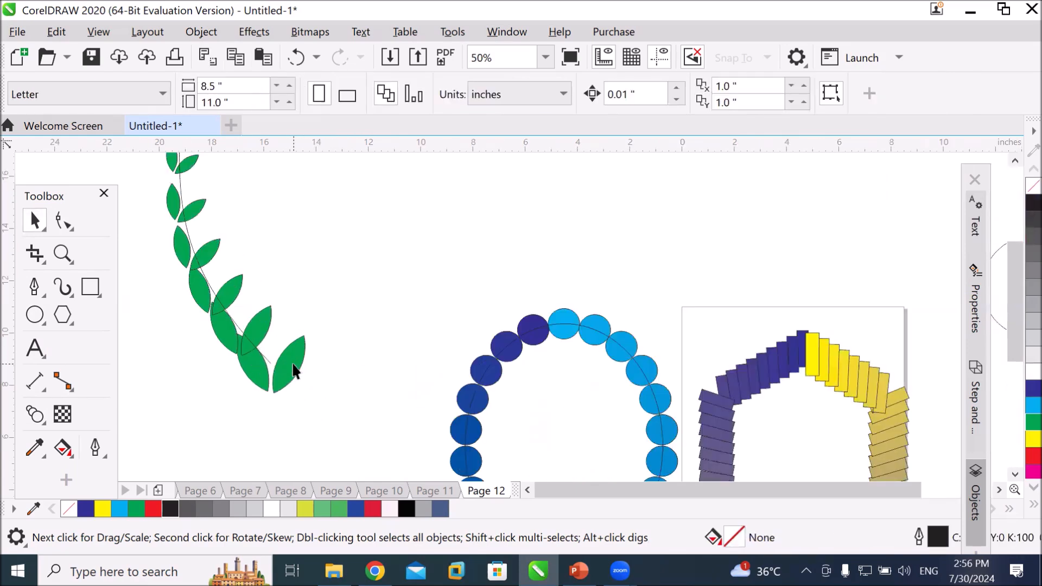
{"action": "left_click", "coordinate": [293, 366]}
{"action": "left_click", "coordinate": [285, 367]}
{"action": "left_click_drag", "start_coordinate": [229, 401], "coordinate": [262, 410]}
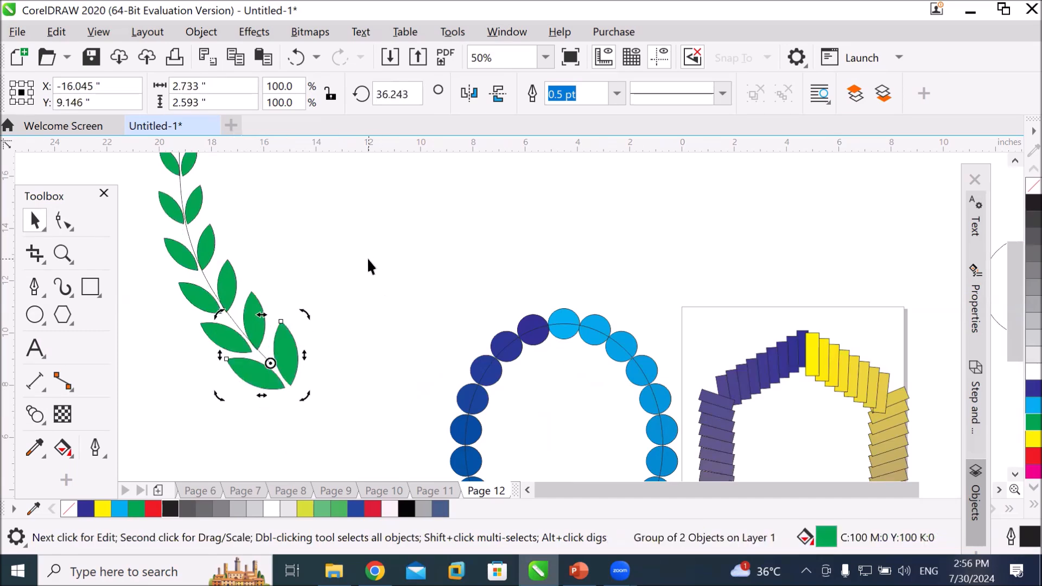
Step: Rotate the smallest leaf pair at the branch's upper tip to about 318.1° so it follows the stem
{"action": "left_click", "coordinate": [1014, 161]}
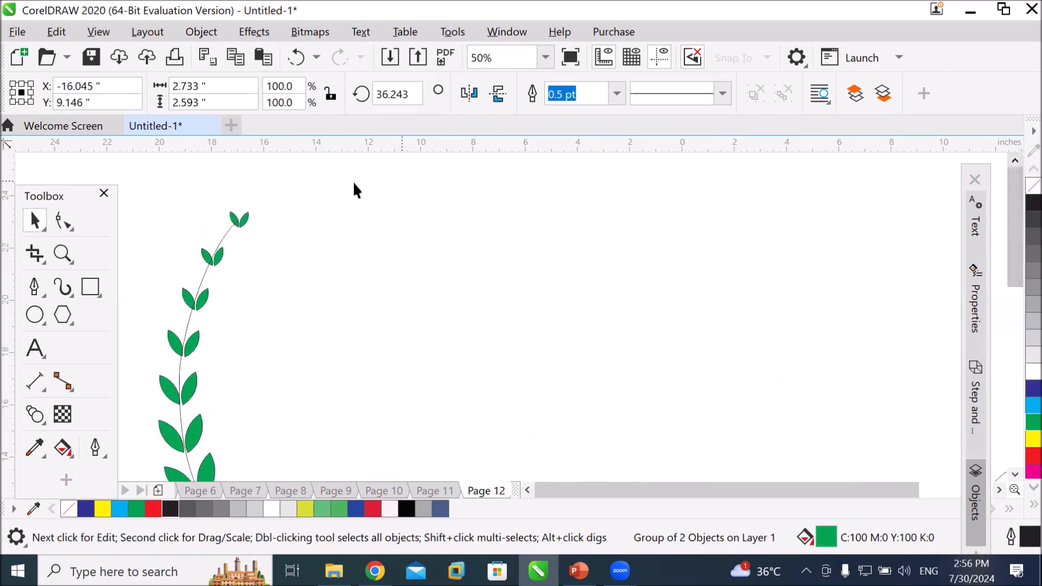
{"action": "left_click", "coordinate": [239, 217], "text": "ctrl"}
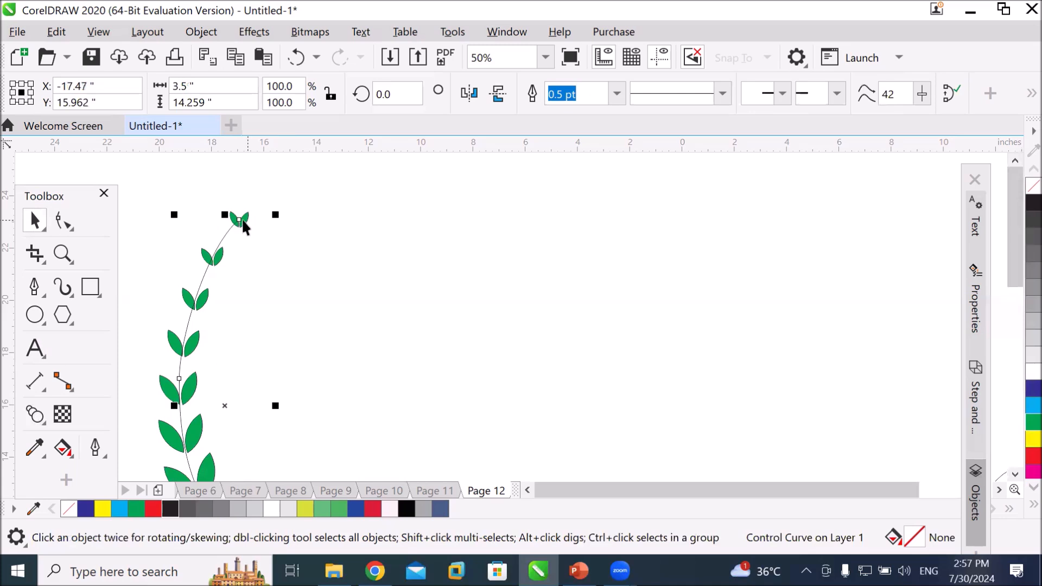
{"action": "left_click", "coordinate": [423, 220]}
{"action": "left_click", "coordinate": [245, 215]}
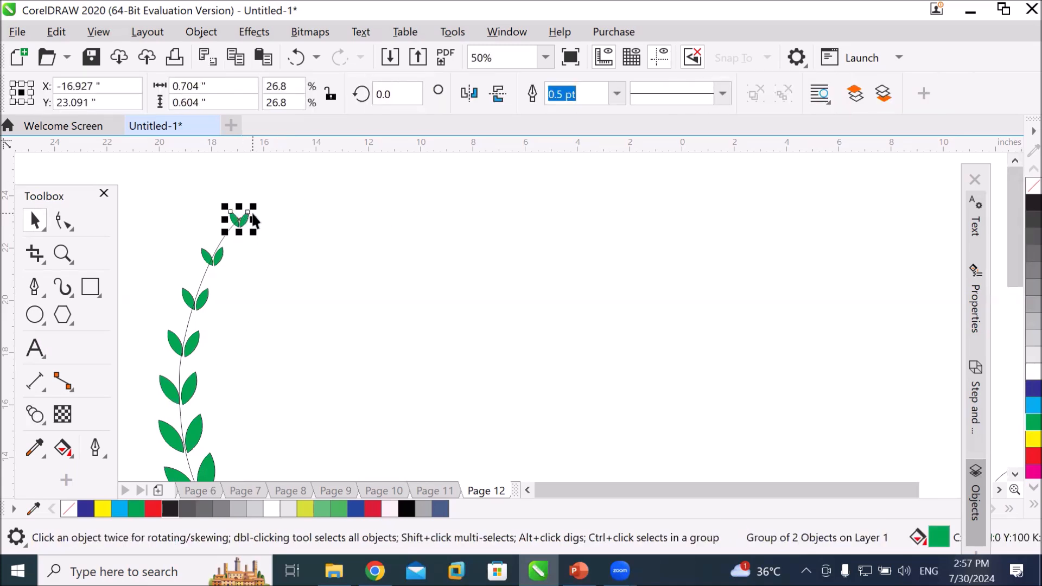
{"action": "left_click", "coordinate": [245, 220]}
{"action": "left_click_drag", "start_coordinate": [256, 203], "coordinate": [267, 221]}
{"action": "scroll", "coordinate": [271, 198], "scroll_direction": "up", "scroll_amount": 2}
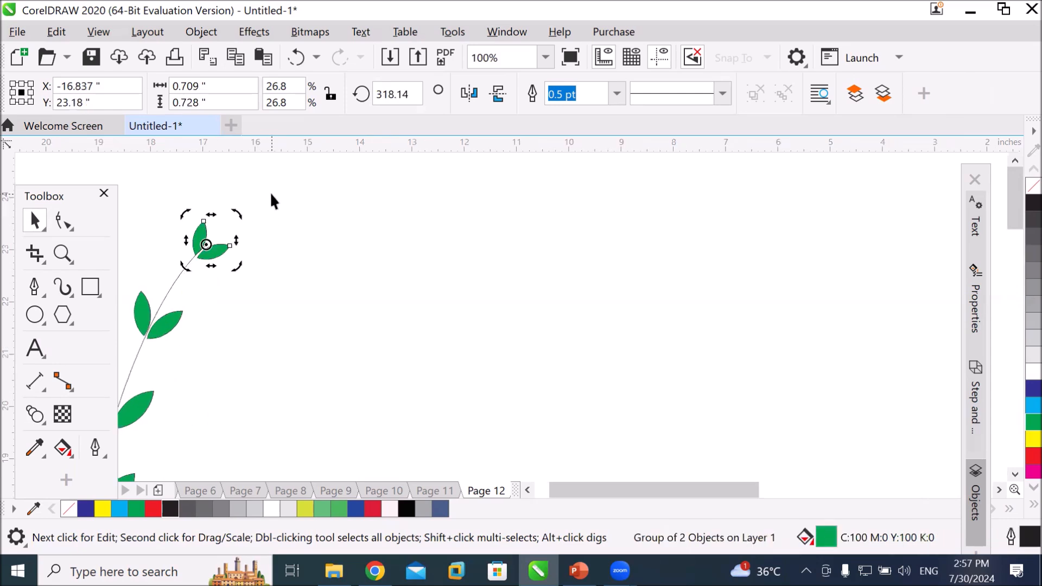
{"action": "left_click", "coordinate": [302, 307]}
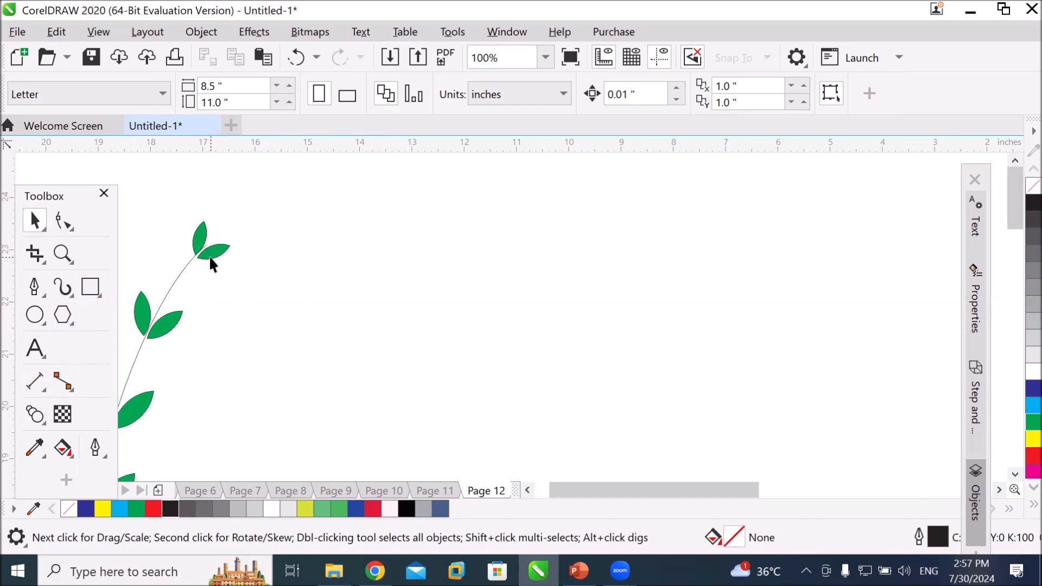
Step: Select the whole leaf blend and raise its number of steps to 11
{"action": "scroll", "coordinate": [211, 254], "scroll_direction": "down", "scroll_amount": 1}
{"action": "scroll", "coordinate": [212, 258], "scroll_direction": "down", "scroll_amount": 1}
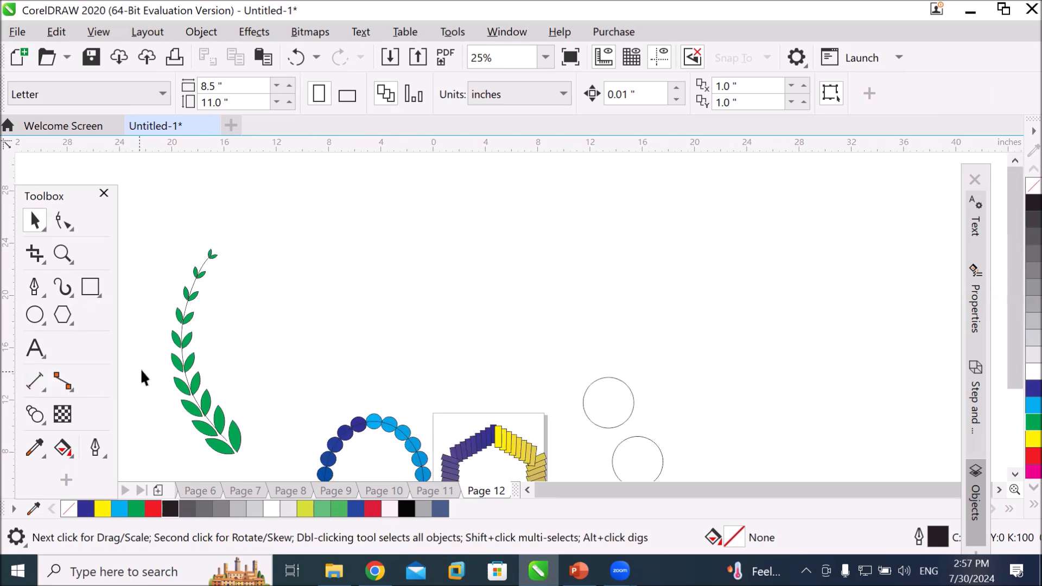
{"action": "left_click", "coordinate": [183, 365]}
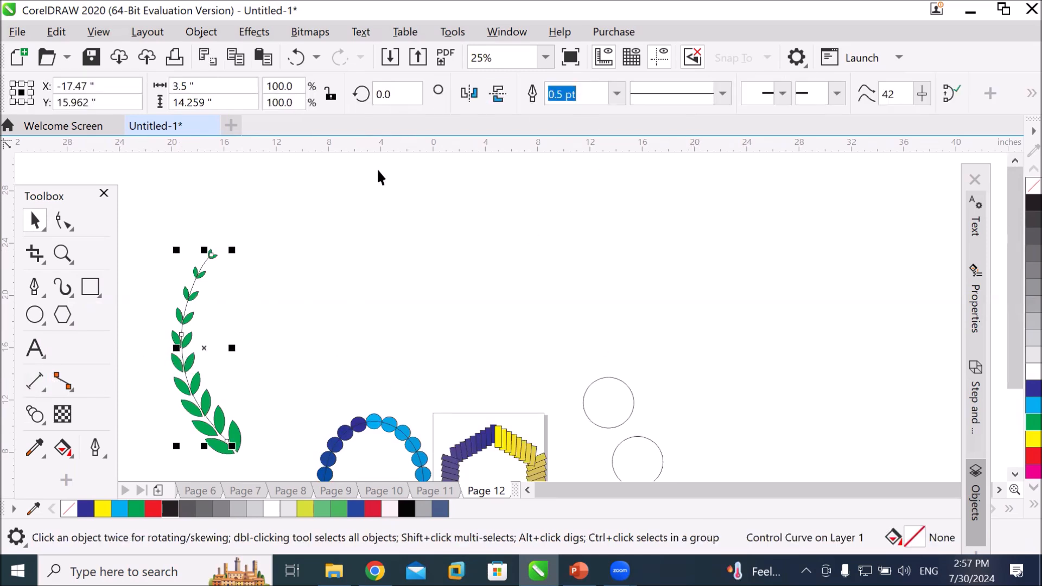
{"action": "left_click", "coordinate": [34, 414]}
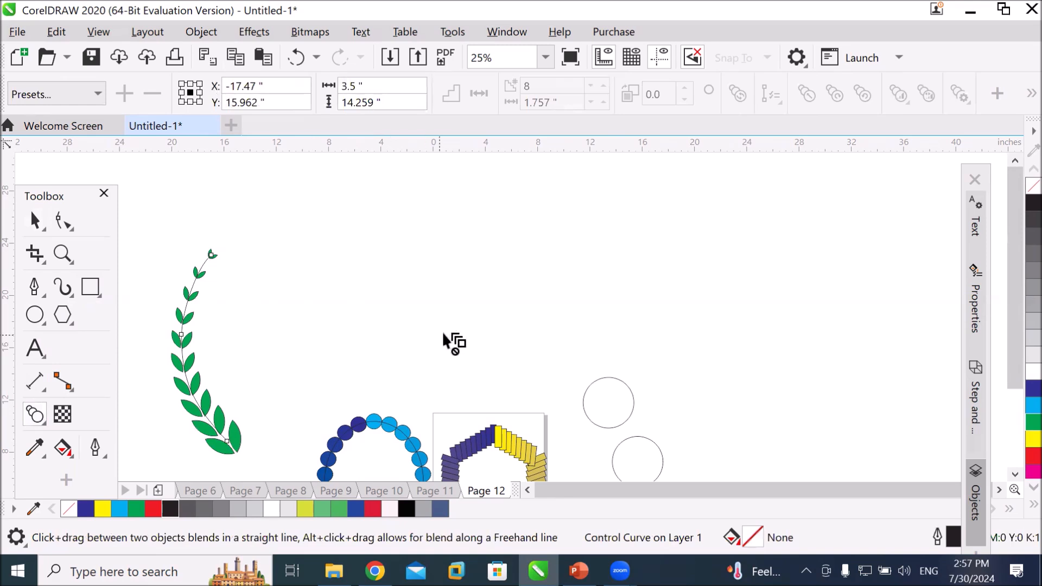
{"action": "left_click", "coordinate": [34, 221]}
{"action": "left_click_drag", "start_coordinate": [164, 225], "coordinate": [254, 470]}
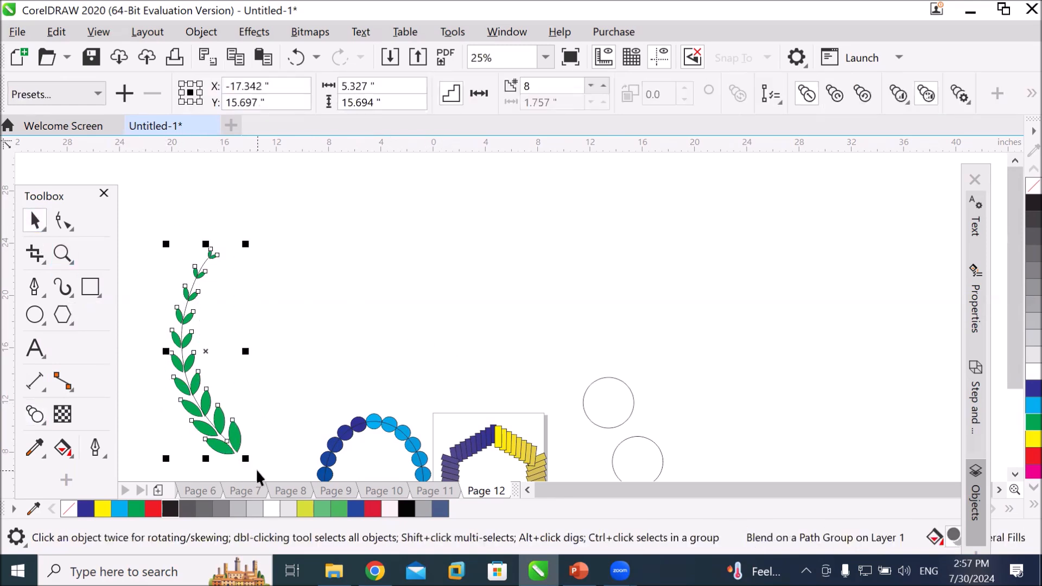
{"action": "left_click", "coordinate": [604, 85]}
{"action": "left_click", "coordinate": [603, 85]}
{"action": "left_click", "coordinate": [604, 85]}
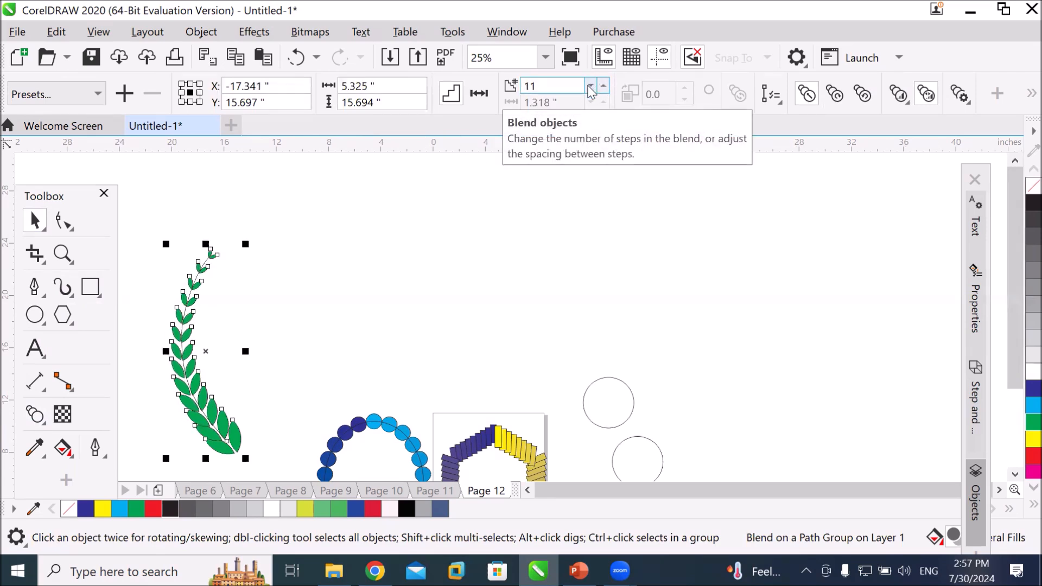
Step: Reduce the leaf blend to 6 steps and bring it back up to 8
{"action": "left_click", "coordinate": [590, 87]}
{"action": "left_click", "coordinate": [590, 87]}
{"action": "left_click", "coordinate": [590, 87]}
{"action": "left_click", "coordinate": [590, 87]}
{"action": "left_click", "coordinate": [590, 86]}
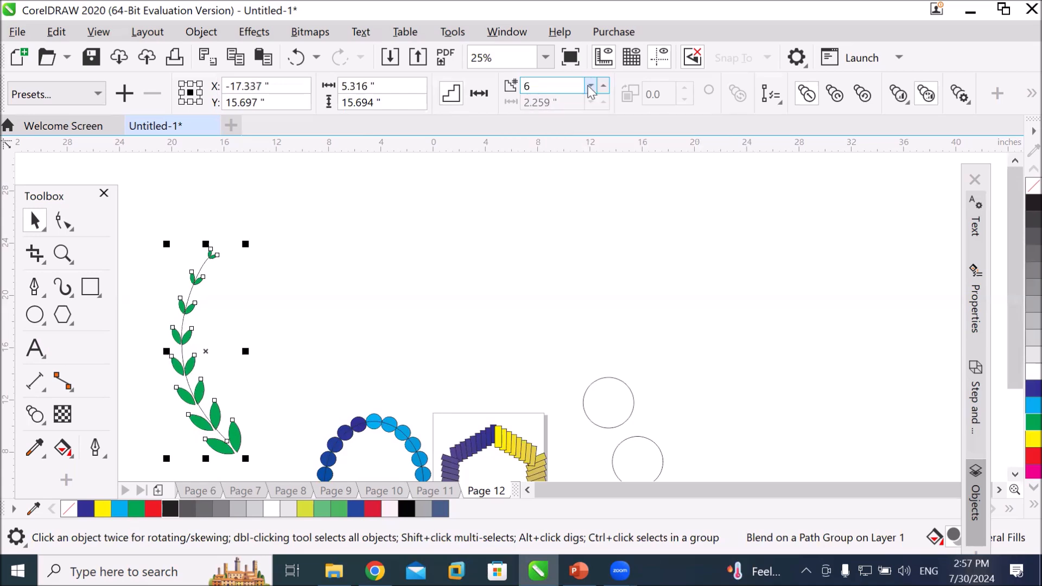
{"action": "left_click", "coordinate": [603, 86]}
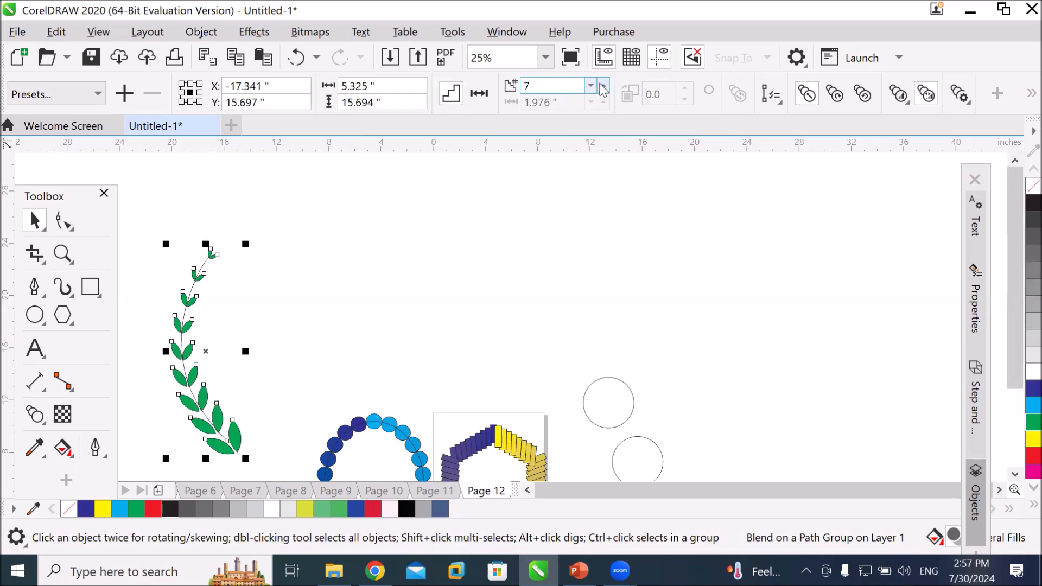
{"action": "left_click", "coordinate": [603, 85]}
{"action": "left_click", "coordinate": [388, 264]}
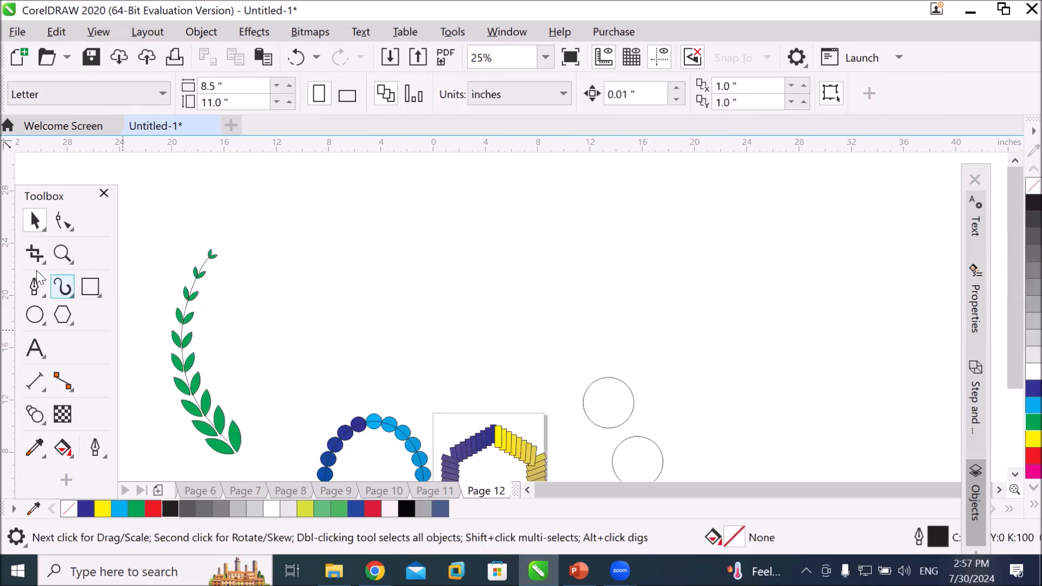
Step: Try to mirror a copy of the branch's stem curve horizontally, and undo it
{"action": "left_click", "coordinate": [181, 385]}
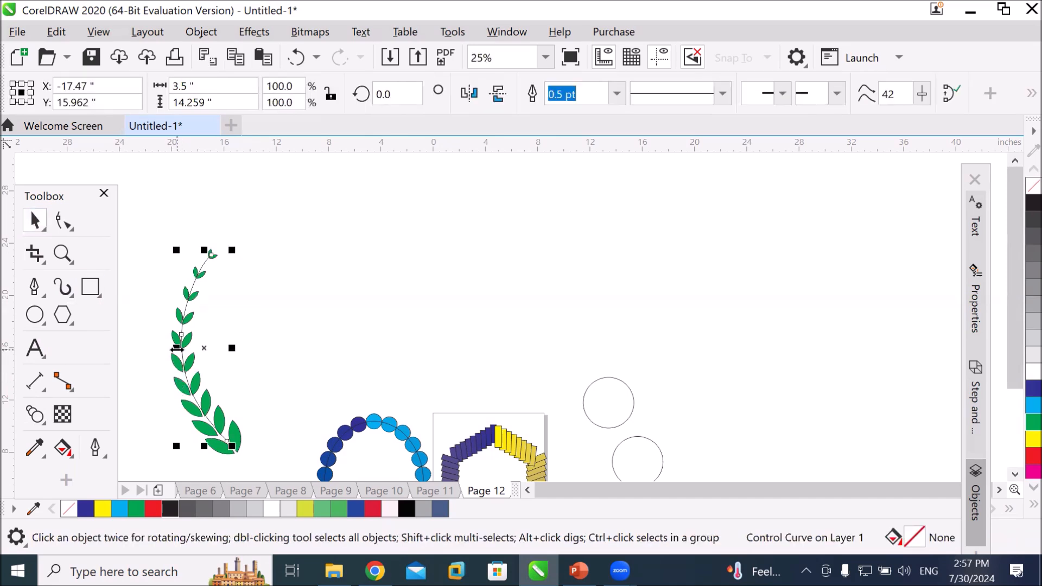
{"action": "left_click_drag", "start_coordinate": [178, 348], "coordinate": [290, 354]}
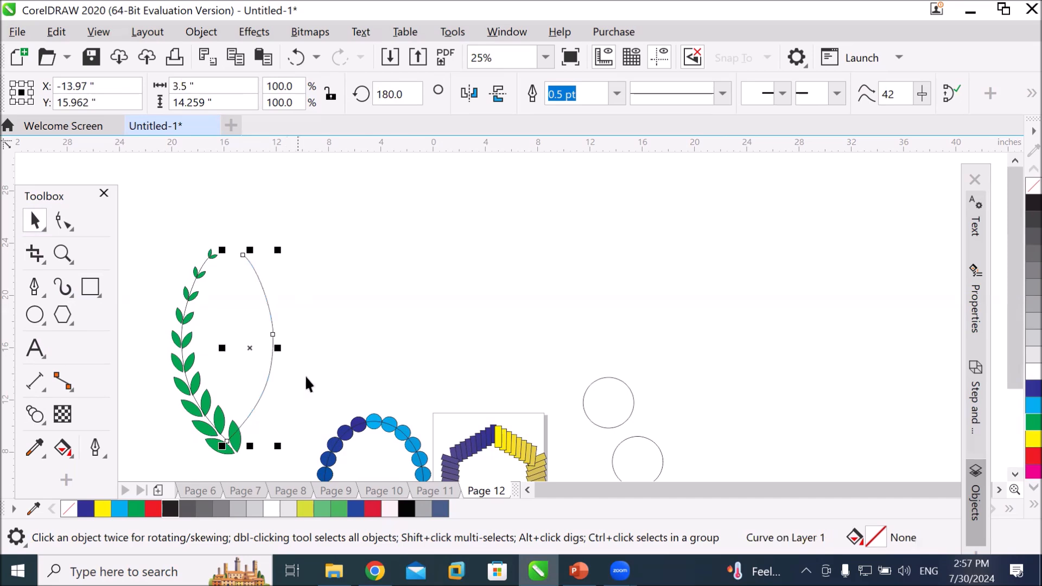
{"action": "key", "text": "ctrl+z"}
{"action": "scroll", "coordinate": [265, 467], "scroll_direction": "down", "scroll_amount": 1}
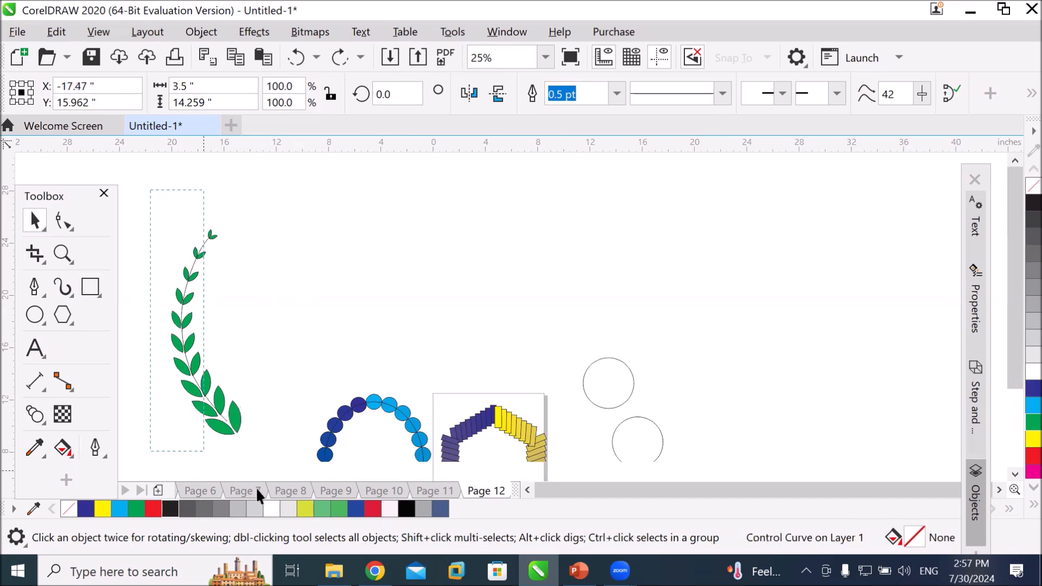
Step: Try to mirror a copy of the ungrouped leaf blend horizontally and move it away, and undo both changes
{"action": "left_click", "coordinate": [171, 320]}
{"action": "left_click_drag", "start_coordinate": [170, 324], "coordinate": [307, 326]}
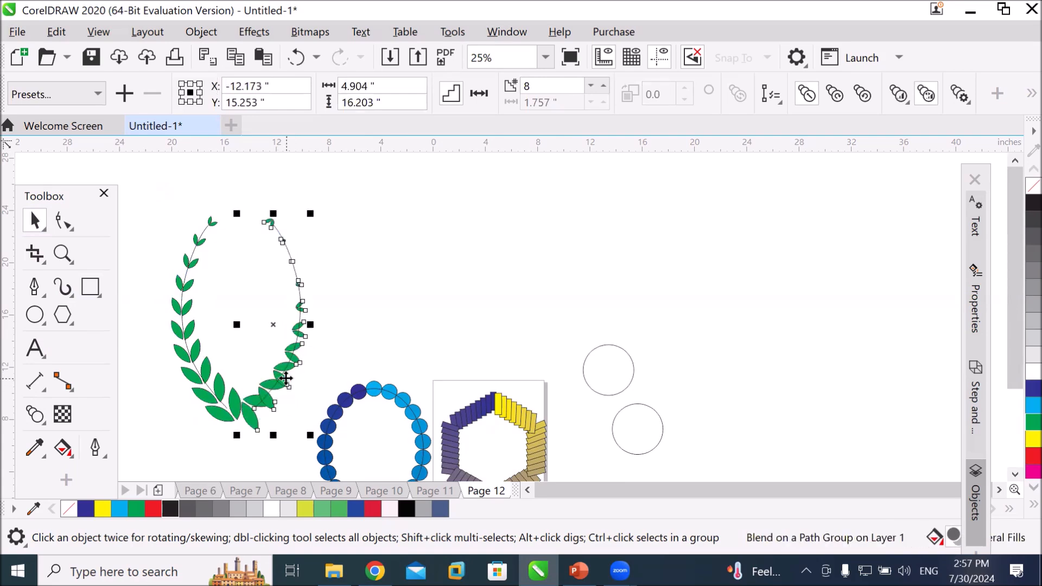
{"action": "scroll", "coordinate": [286, 378], "scroll_direction": "up", "scroll_amount": 1}
{"action": "scroll", "coordinate": [286, 378], "scroll_direction": "down", "scroll_amount": 1}
{"action": "left_click", "coordinate": [382, 307]}
{"action": "left_click_drag", "start_coordinate": [298, 336], "coordinate": [480, 324]}
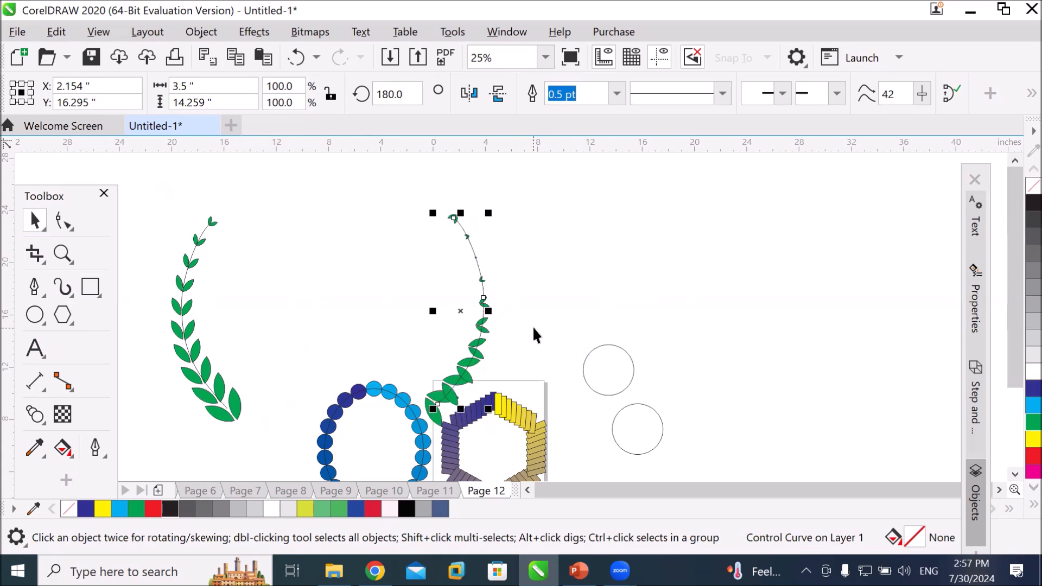
{"action": "key", "text": "ctrl+z"}
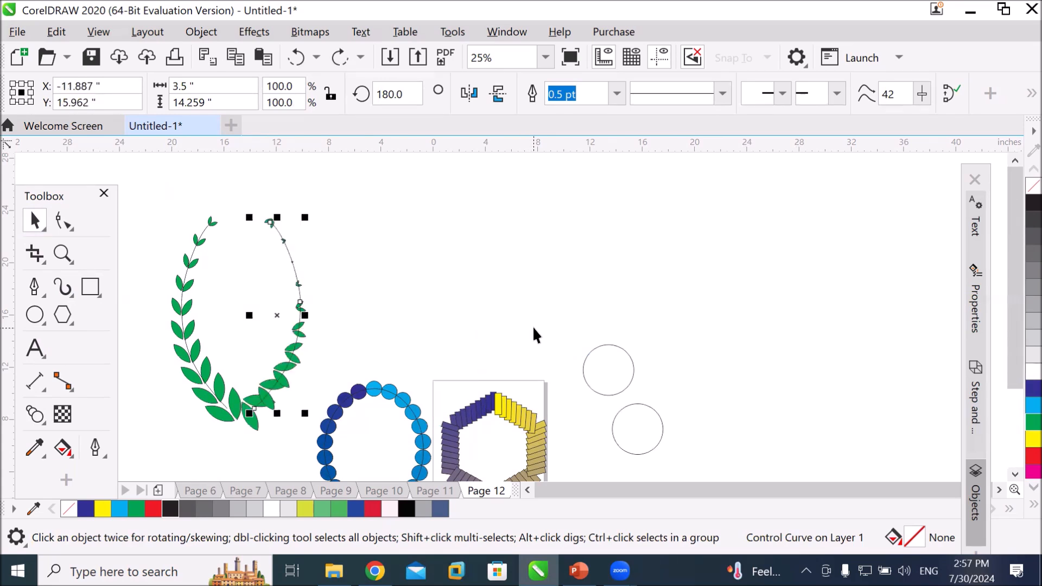
{"action": "key", "text": "ctrl+z"}
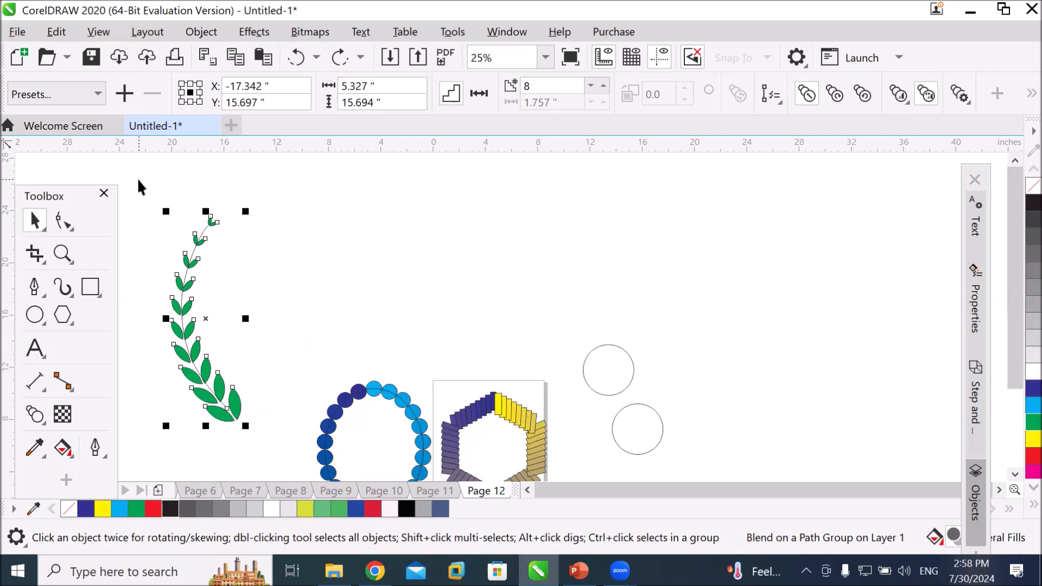
Step: Group the entire leaf branch with its stem curve
{"action": "left_click_drag", "start_coordinate": [139, 179], "coordinate": [239, 390]}
{"action": "left_click_drag", "start_coordinate": [270, 453], "coordinate": [270, 453]}
{"action": "right_click", "coordinate": [225, 414]}
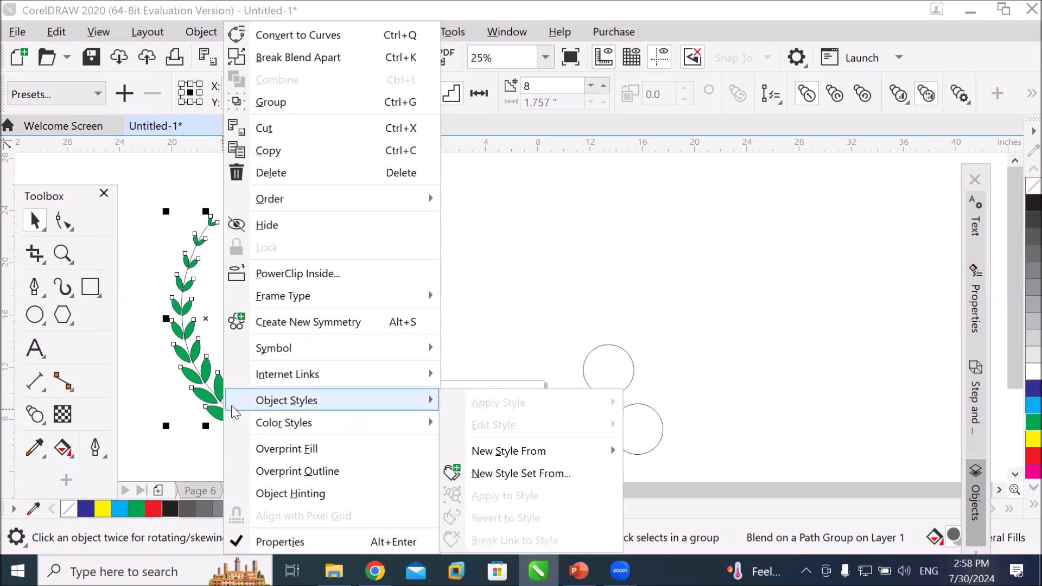
{"action": "left_click", "coordinate": [327, 103]}
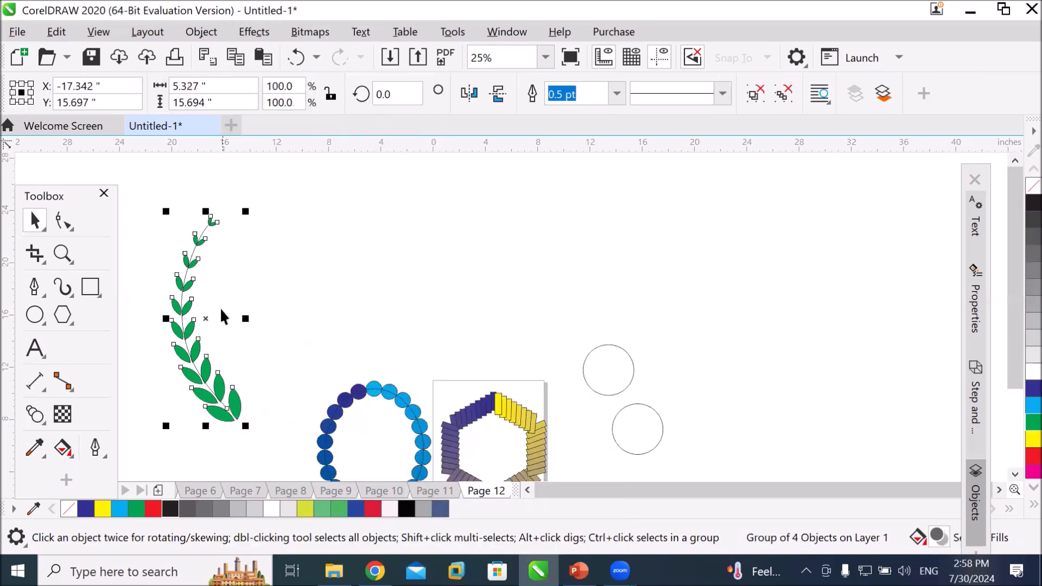
Step: Mirror a copy of the grouped branch horizontally and place it opposite the original, centred at about X -9.8 inches
{"action": "left_click_drag", "start_coordinate": [162, 319], "coordinate": [263, 333]}
{"action": "left_click", "coordinate": [250, 454]}
{"action": "left_click_drag", "start_coordinate": [258, 418], "coordinate": [307, 462]}
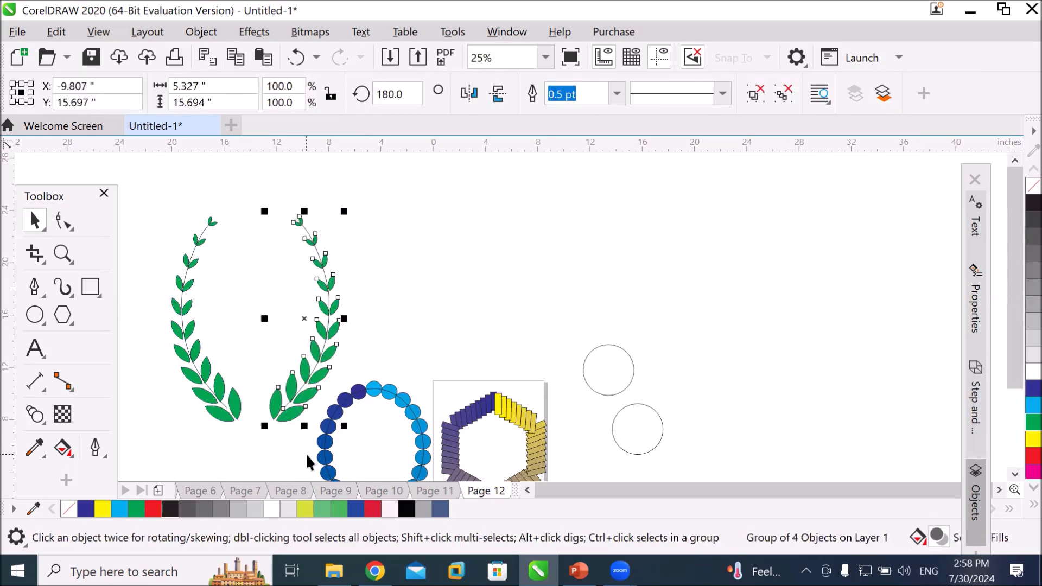
{"action": "left_click", "coordinate": [466, 266]}
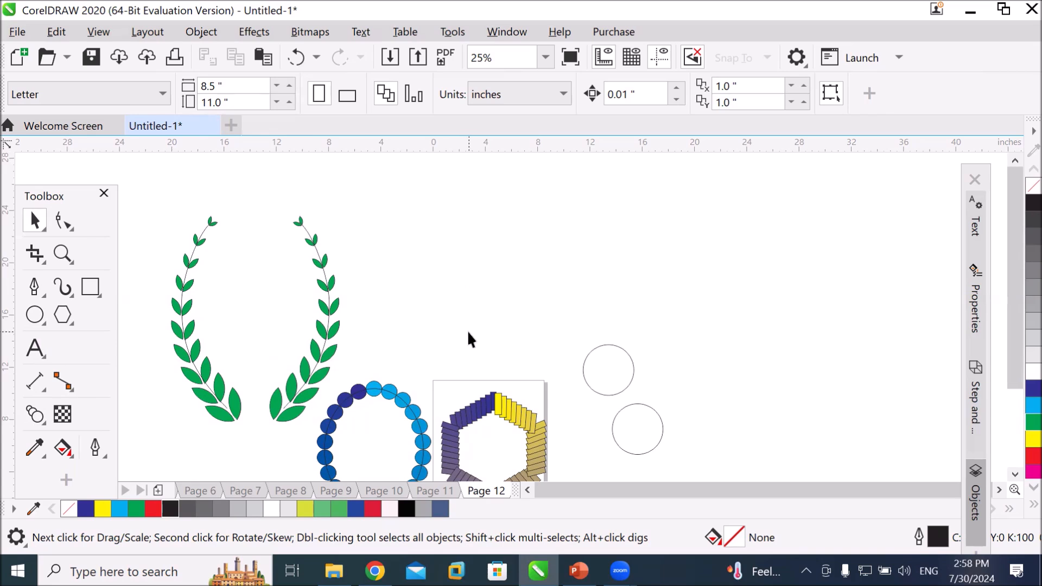
Step: Add an Arial letter A in empty space right of the circles and enlarge it to about 7.3 by 7.8 inches
{"action": "left_click", "coordinate": [999, 490]}
{"action": "key", "text": "F8"}
{"action": "left_click", "coordinate": [546, 183]}
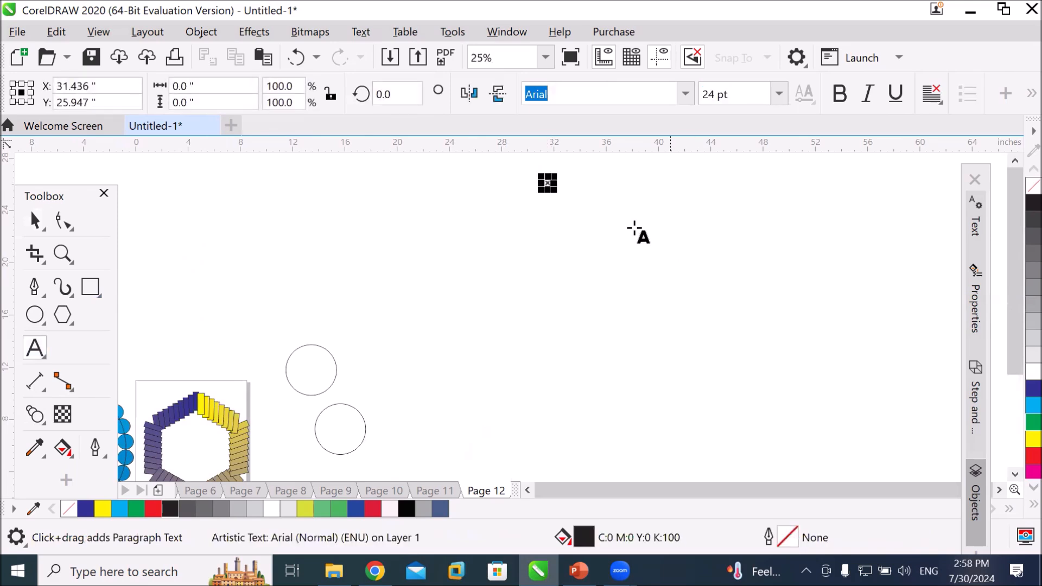
{"action": "left_click_drag", "start_coordinate": [556, 191], "coordinate": [677, 292]}
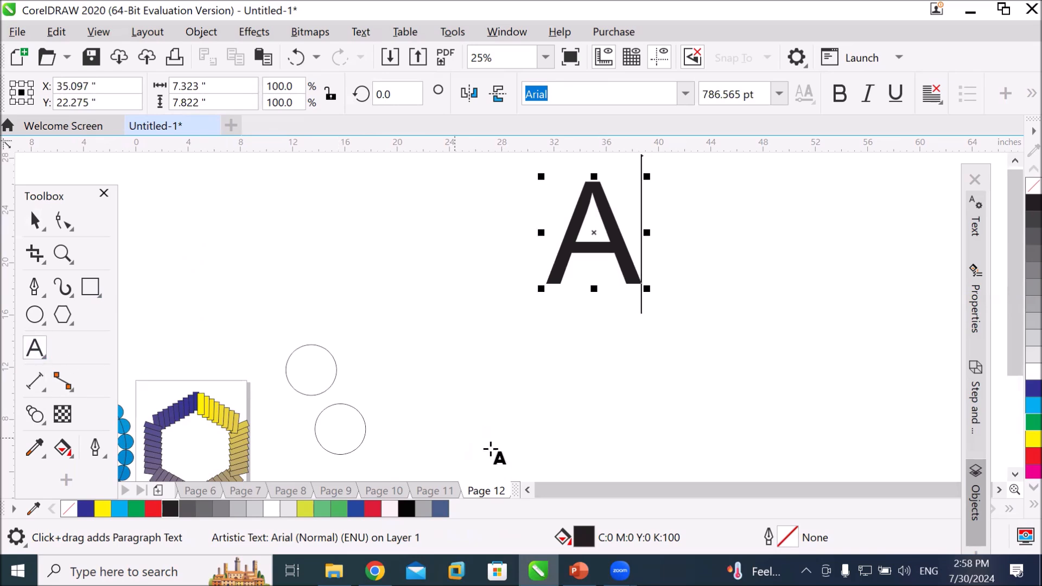
Step: Reposition the A, place a copy to its right at about X 44.6 inches, and change the copy's text to B
{"action": "left_click", "coordinate": [34, 220]}
{"action": "left_click_drag", "start_coordinate": [575, 244], "coordinate": [698, 279]}
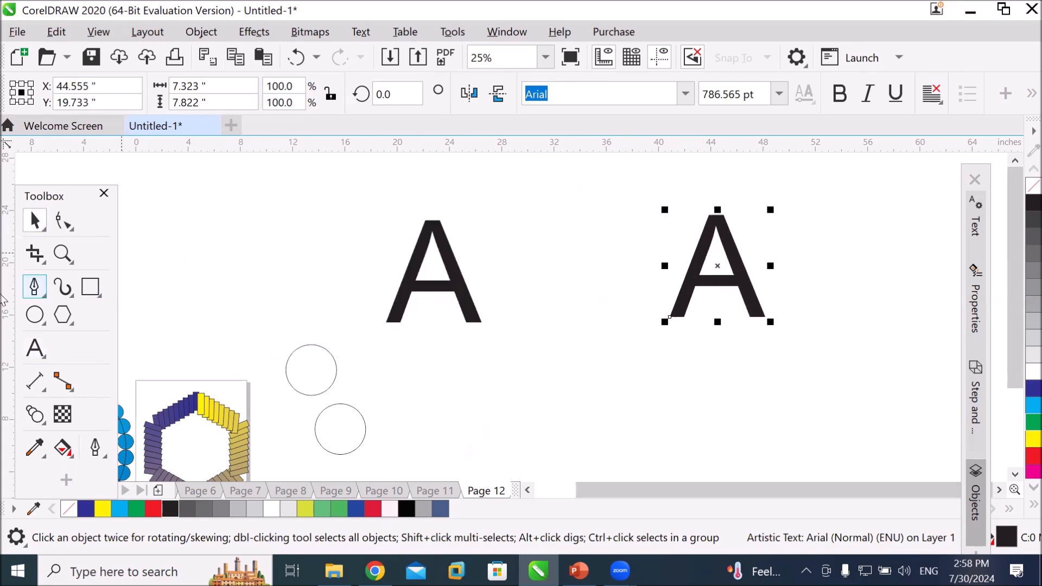
{"action": "left_click", "coordinate": [35, 348]}
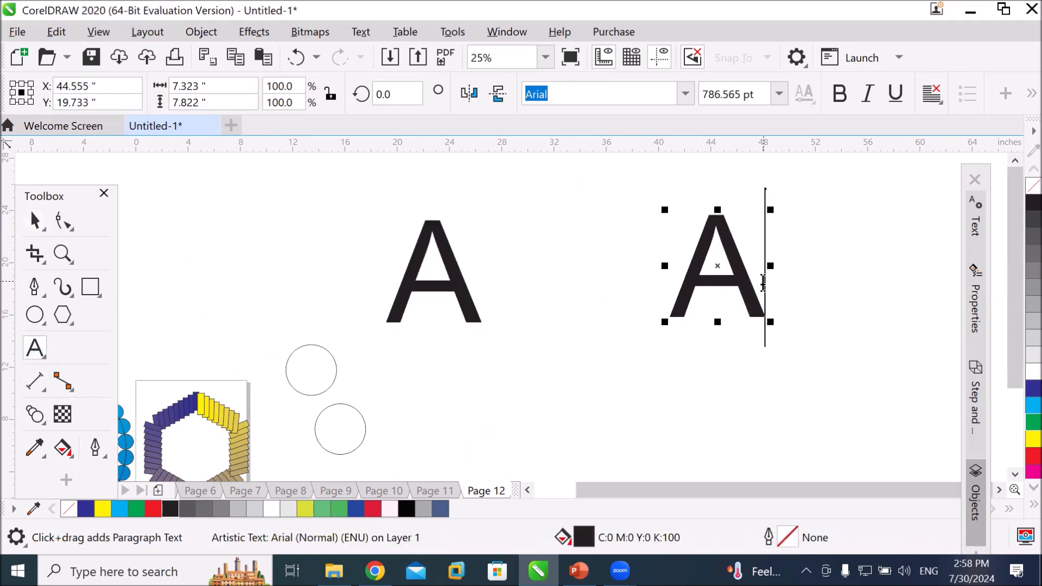
{"action": "left_click_drag", "start_coordinate": [776, 295], "coordinate": [623, 279]}
{"action": "type", "text": "B"}
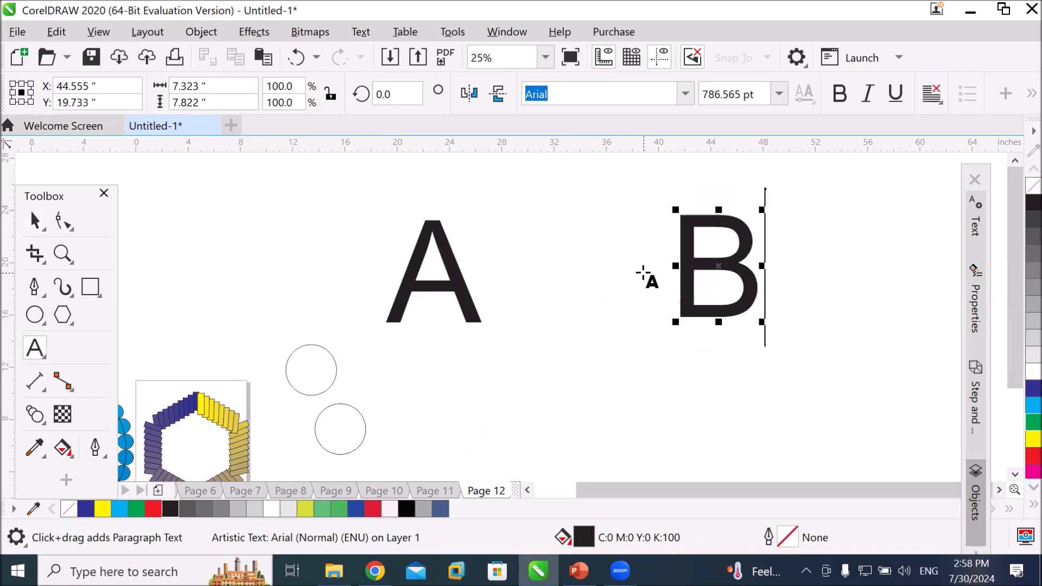
Step: Select both letters and blend the A into the B with 20 steps
{"action": "left_click", "coordinate": [35, 221]}
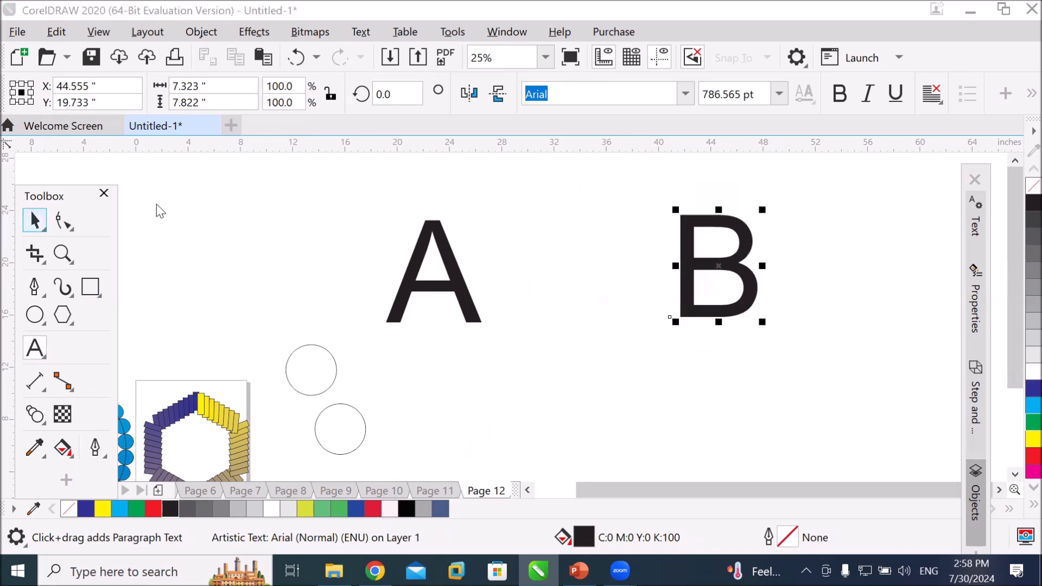
{"action": "left_click_drag", "start_coordinate": [786, 365], "coordinate": [786, 366]}
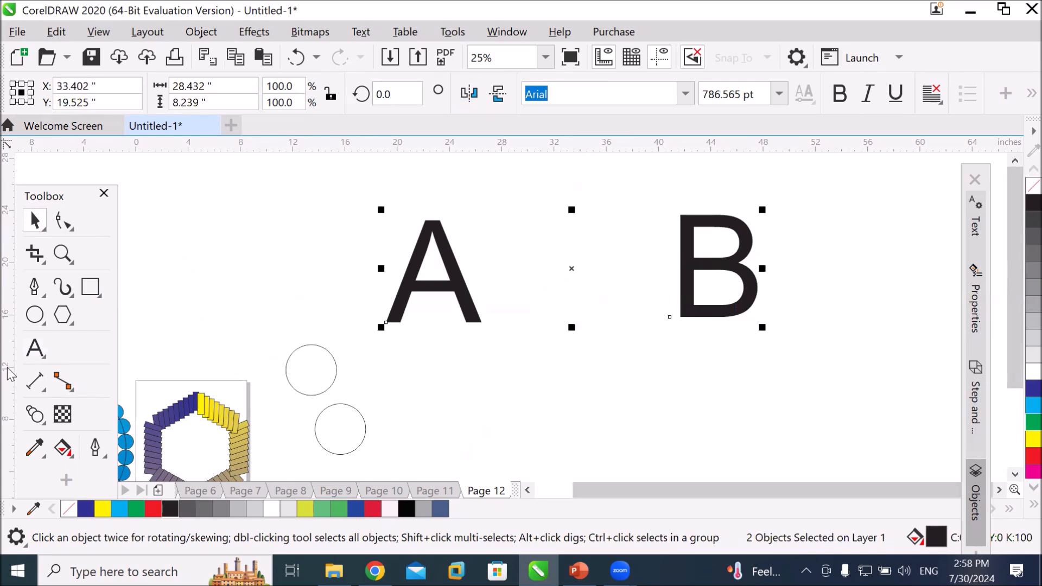
{"action": "left_click", "coordinate": [63, 414]}
{"action": "left_click_drag", "start_coordinate": [434, 272], "coordinate": [685, 276]}
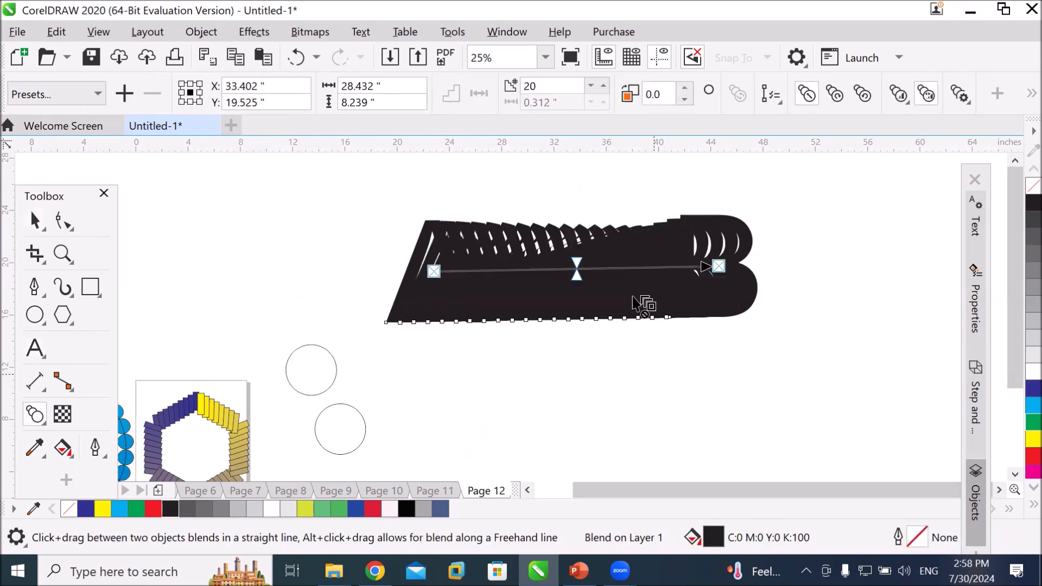
Step: Reduce the number of steps in the letter blend to 2
{"action": "left_click", "coordinate": [591, 86]}
{"action": "left_click", "coordinate": [592, 86]}
{"action": "left_click", "coordinate": [592, 86]}
{"action": "left_click", "coordinate": [591, 87]}
{"action": "left_click", "coordinate": [591, 86]}
{"action": "left_click", "coordinate": [592, 86]}
{"action": "left_click", "coordinate": [592, 86]}
{"action": "left_click", "coordinate": [592, 86]}
{"action": "left_click", "coordinate": [592, 86]}
{"action": "left_click", "coordinate": [591, 86]}
{"action": "left_click", "coordinate": [591, 86]}
{"action": "left_click", "coordinate": [591, 86]}
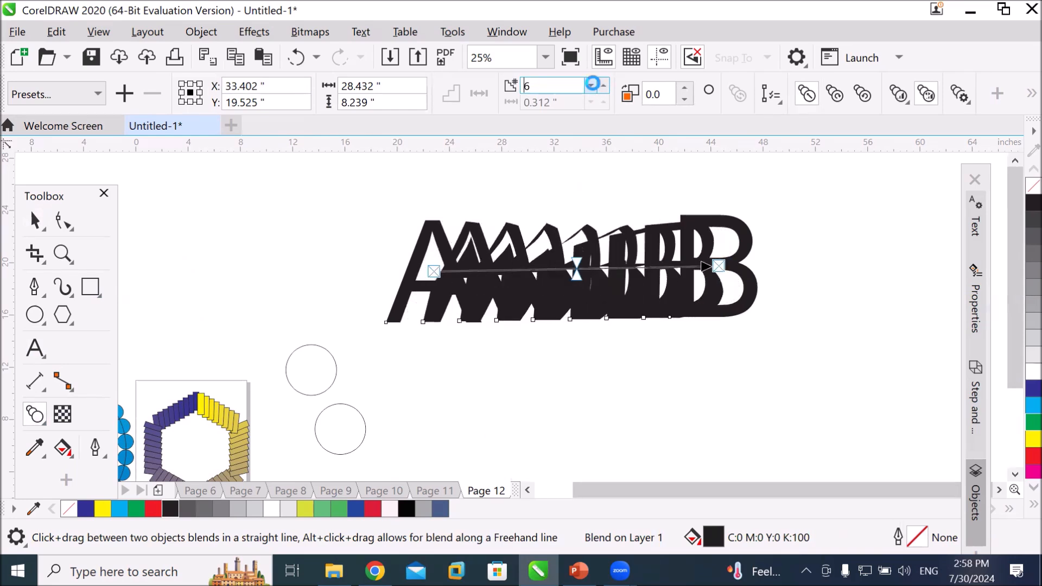
{"action": "left_click", "coordinate": [592, 86]}
{"action": "left_click", "coordinate": [591, 86]}
{"action": "left_click", "coordinate": [593, 86]}
{"action": "left_click", "coordinate": [592, 86]}
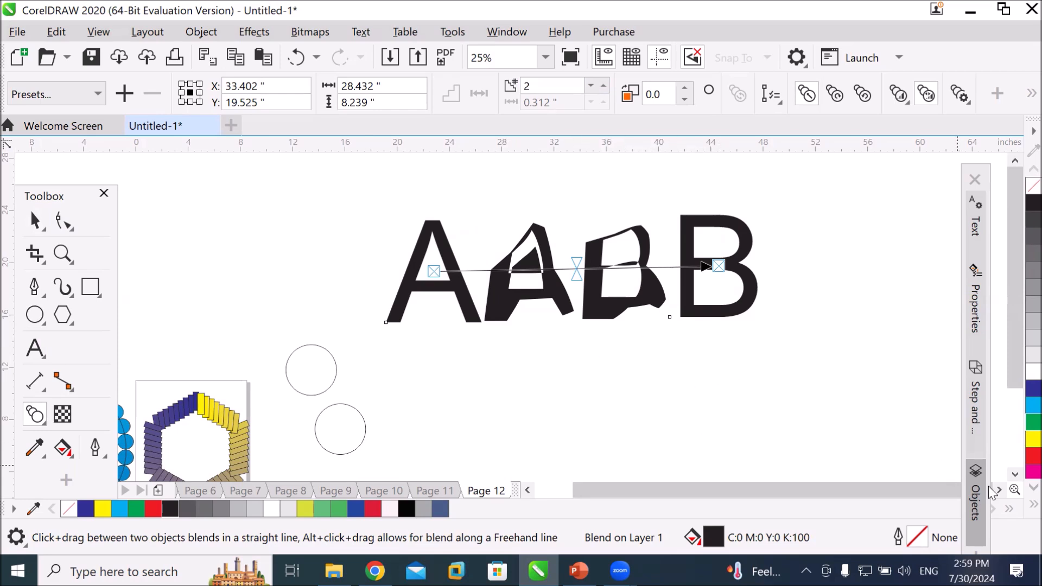
{"action": "left_click", "coordinate": [1015, 474]}
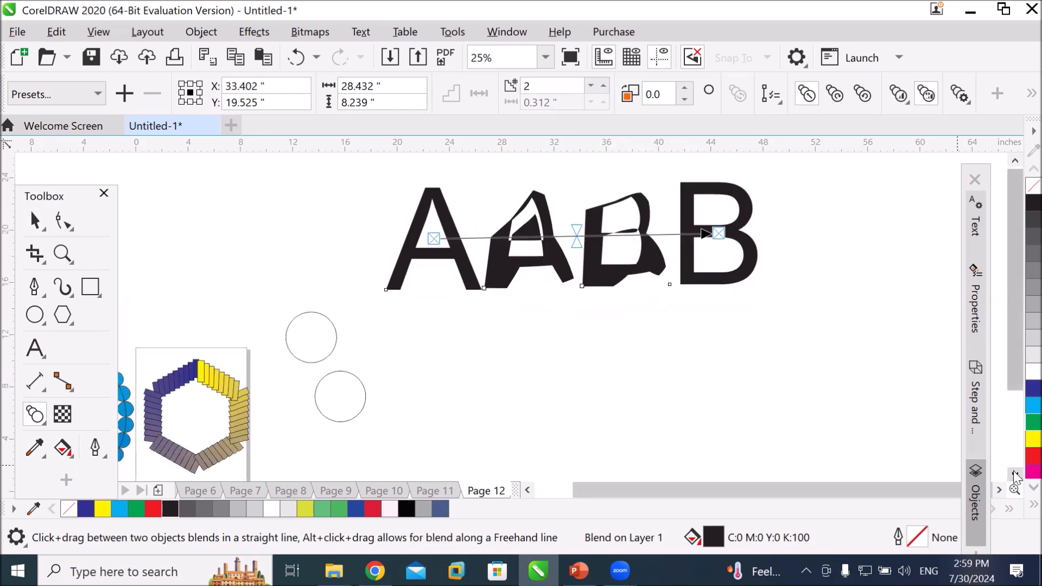
Step: Draw an ellipse about 4.0 by 3.9 inches, a three-sided polygon below it, and a 4.25 by 2.8 inch rectangle underneath, below the letter blend
{"action": "scroll", "coordinate": [1015, 478], "scroll_direction": "down", "scroll_amount": 5}
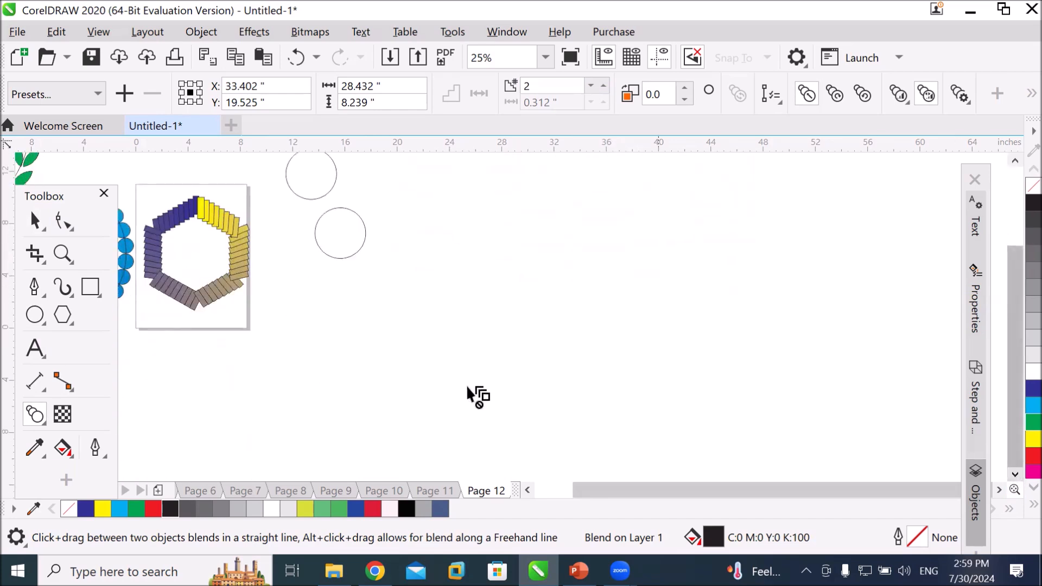
{"action": "left_click", "coordinate": [36, 315]}
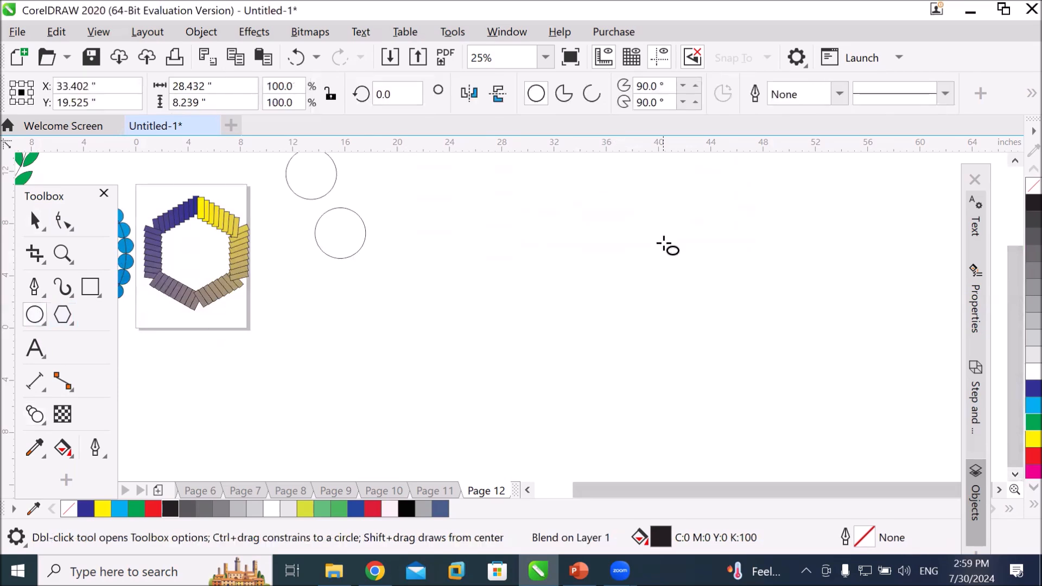
{"action": "left_click_drag", "start_coordinate": [612, 178], "coordinate": [665, 229]}
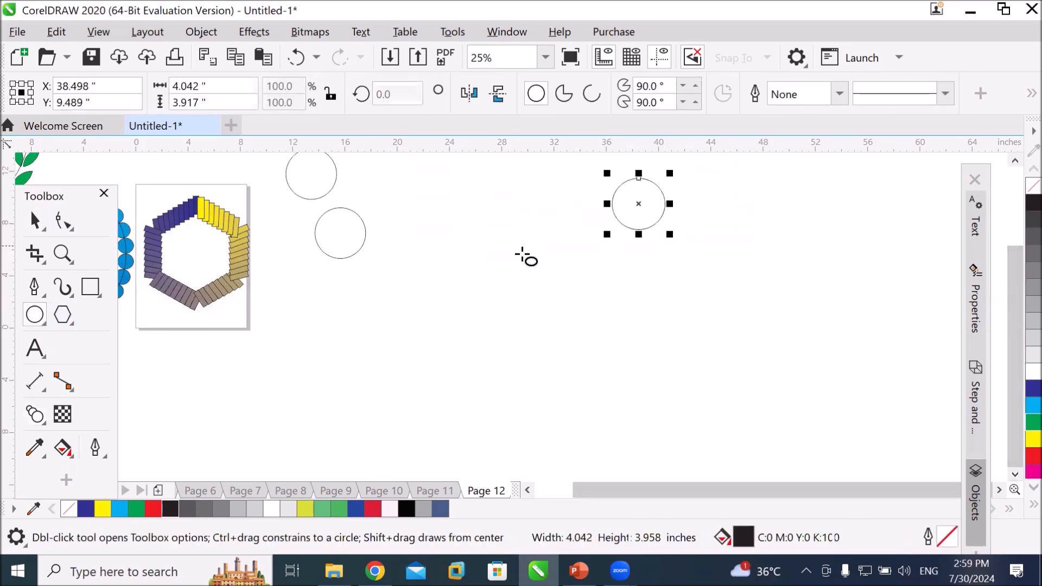
{"action": "left_click", "coordinate": [63, 315]}
{"action": "left_click_drag", "start_coordinate": [623, 299], "coordinate": [673, 361]}
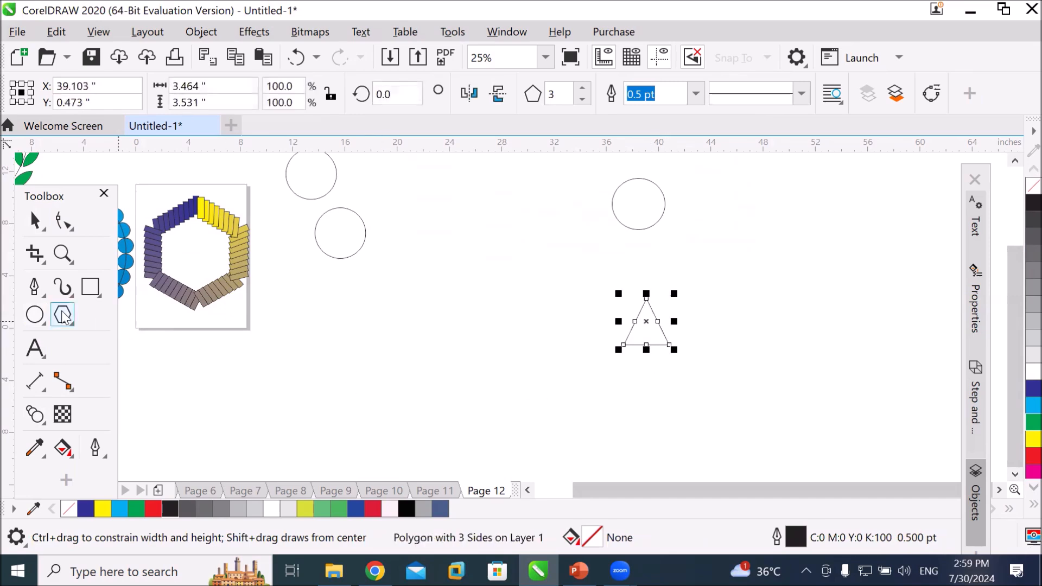
{"action": "left_click", "coordinate": [96, 289]}
{"action": "left_click_drag", "start_coordinate": [617, 433], "coordinate": [678, 473]}
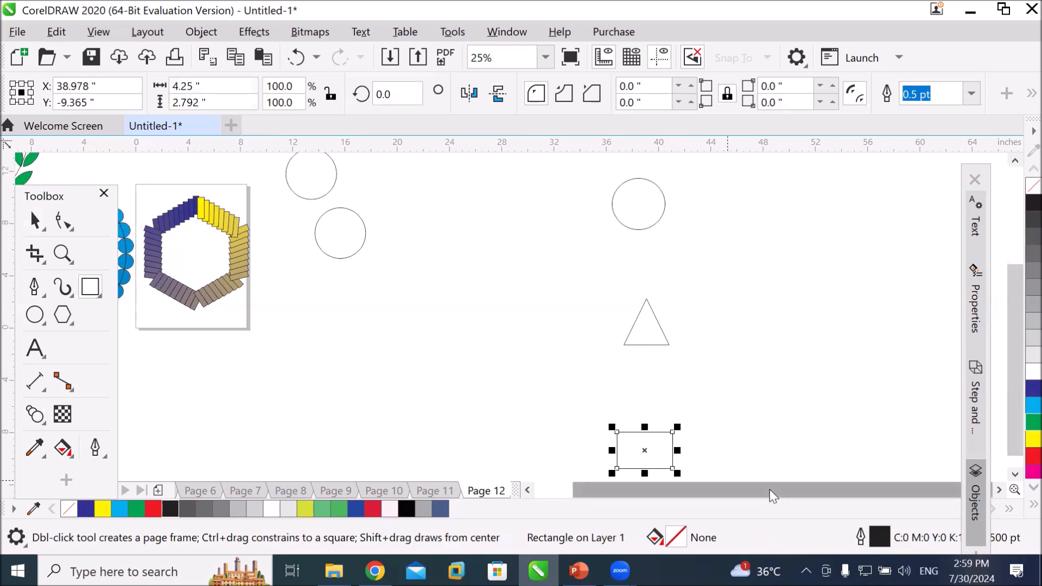
Step: Blend the new circle into the triangle, and the triangle into the rectangle, with 20 steps each
{"action": "left_click", "coordinate": [1015, 161]}
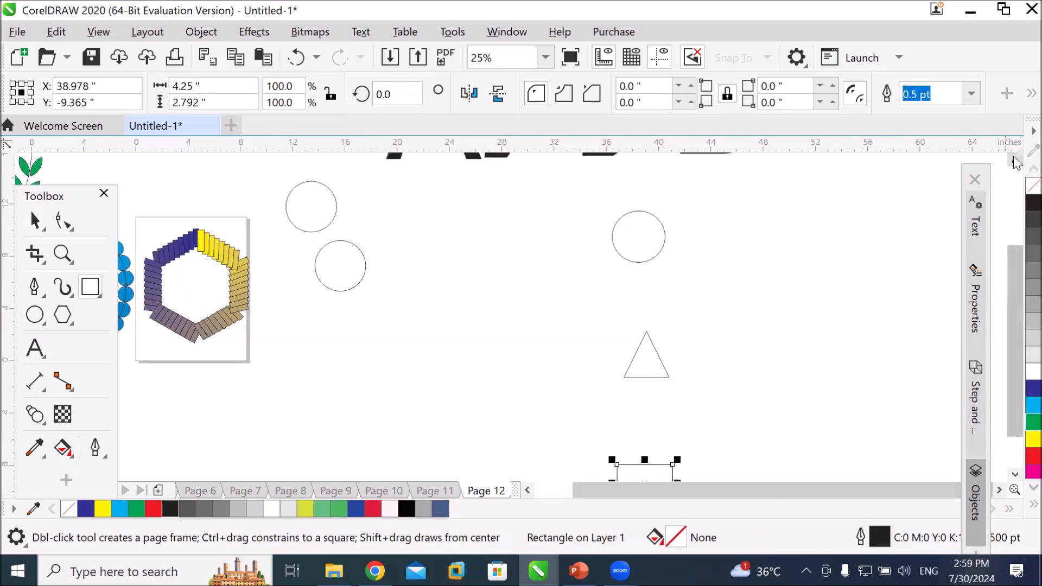
{"action": "left_click", "coordinate": [35, 414]}
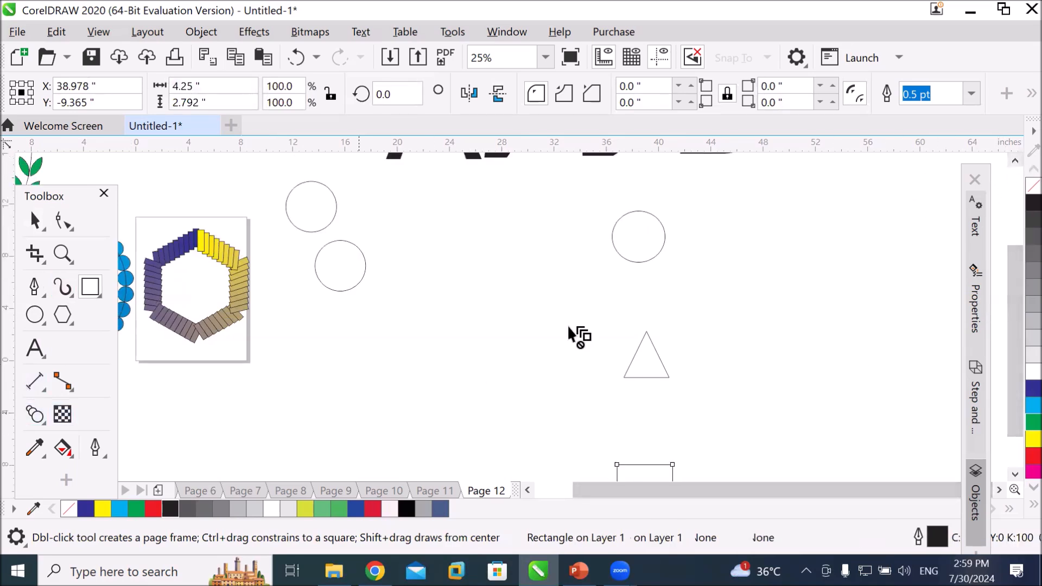
{"action": "left_click_drag", "start_coordinate": [641, 259], "coordinate": [645, 354]}
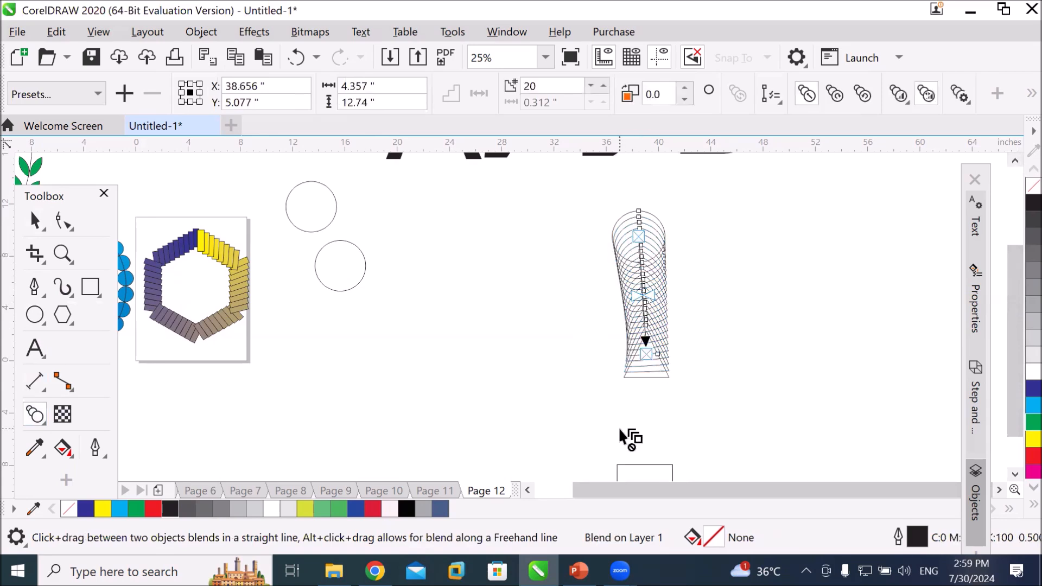
{"action": "left_click", "coordinate": [1013, 475]}
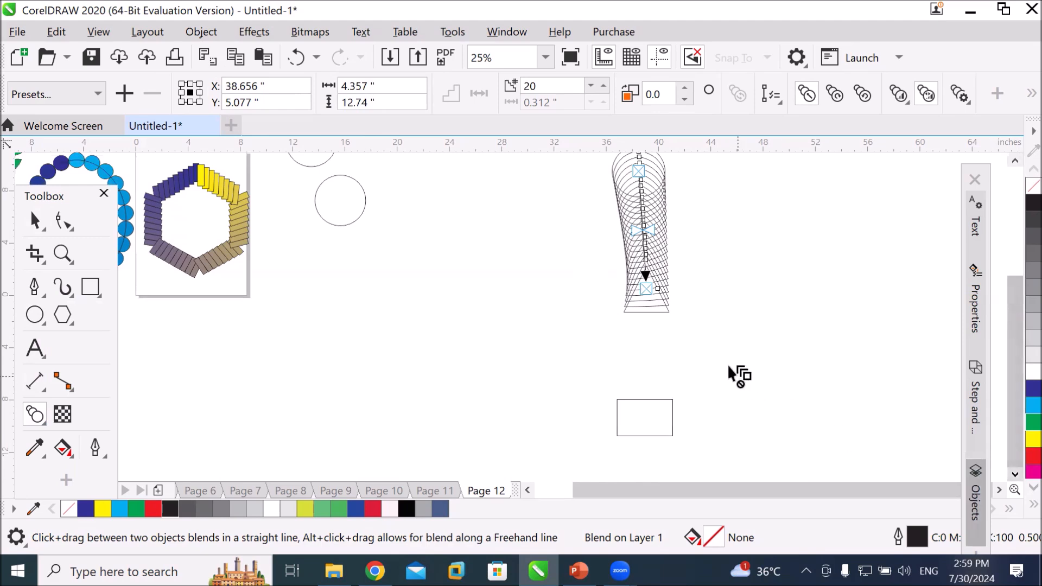
{"action": "left_click_drag", "start_coordinate": [650, 312], "coordinate": [649, 422]}
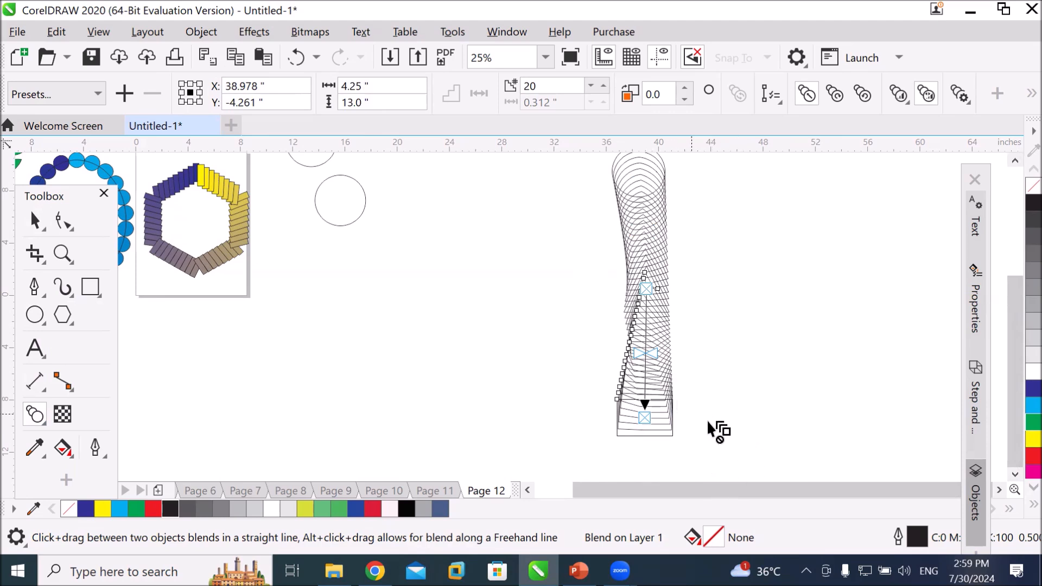
{"action": "left_click", "coordinate": [1015, 161]}
{"action": "key", "text": "Escape"}
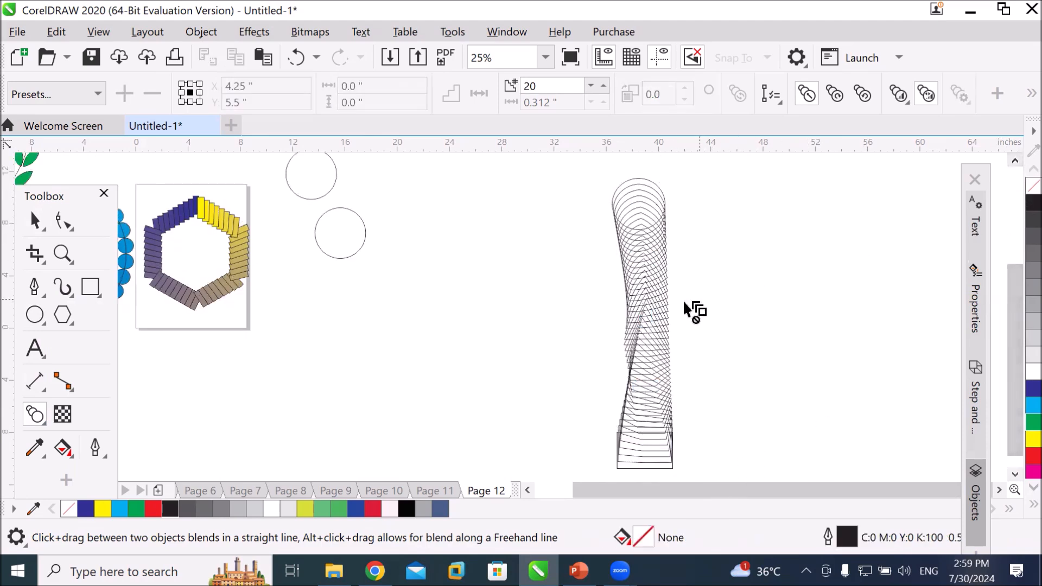
Step: Reduce the blend between the triangle and the rectangle to 2 steps
{"action": "left_click", "coordinate": [34, 220]}
{"action": "left_click", "coordinate": [659, 374]}
{"action": "left_click", "coordinate": [593, 89]}
{"action": "left_click", "coordinate": [593, 89]}
{"action": "left_click", "coordinate": [594, 89]}
{"action": "left_click", "coordinate": [594, 89]}
{"action": "left_click", "coordinate": [593, 89]}
{"action": "left_click", "coordinate": [593, 89]}
{"action": "left_click", "coordinate": [593, 89]}
{"action": "left_click", "coordinate": [593, 89]}
{"action": "left_click", "coordinate": [593, 89]}
{"action": "left_click", "coordinate": [593, 89]}
{"action": "left_click", "coordinate": [594, 89]}
{"action": "left_click", "coordinate": [593, 89]}
{"action": "left_click", "coordinate": [593, 89]}
{"action": "left_click", "coordinate": [593, 89]}
{"action": "left_click", "coordinate": [593, 89]}
{"action": "left_click", "coordinate": [592, 87]}
{"action": "left_click", "coordinate": [592, 88]}
{"action": "left_click", "coordinate": [592, 88]}
{"action": "scroll", "coordinate": [811, 325], "scroll_direction": "down", "scroll_amount": 1}
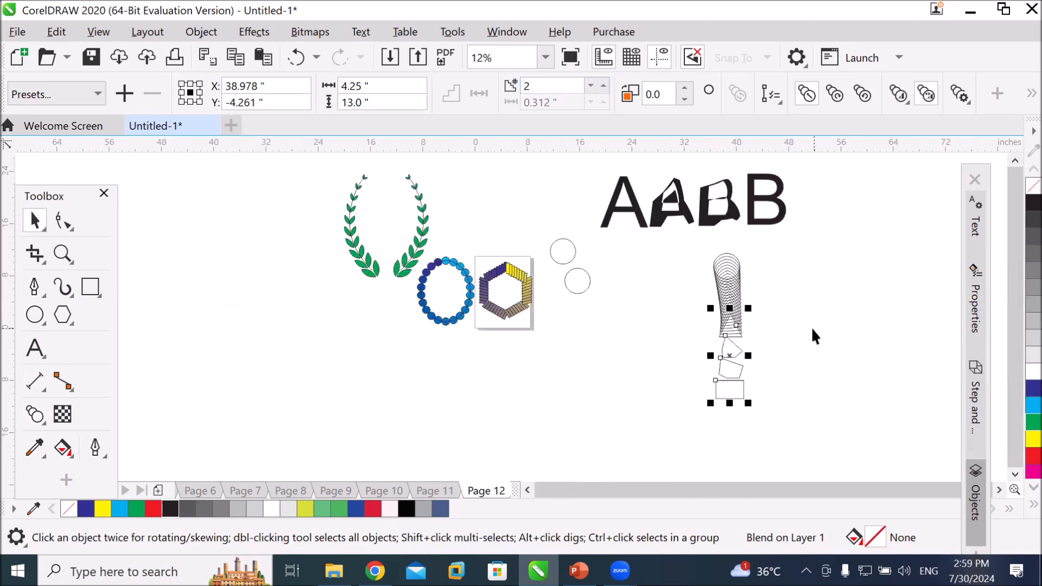
Step: Reduce the blend between the circle and the triangle to 2 steps
{"action": "left_click", "coordinate": [732, 282]}
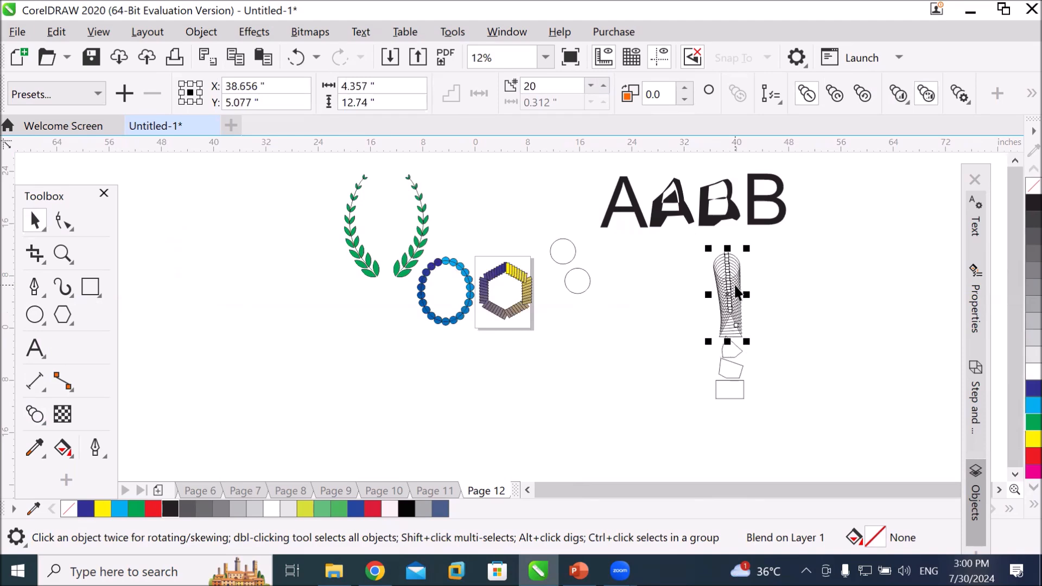
{"action": "double_click", "coordinate": [590, 89]}
{"action": "double_click", "coordinate": [590, 89]}
{"action": "triple_click", "coordinate": [589, 89]}
{"action": "double_click", "coordinate": [590, 89]}
{"action": "triple_click", "coordinate": [590, 90]}
{"action": "double_click", "coordinate": [590, 89]}
{"action": "double_click", "coordinate": [590, 89]}
{"action": "left_click", "coordinate": [590, 90]}
{"action": "left_click", "coordinate": [590, 89]}
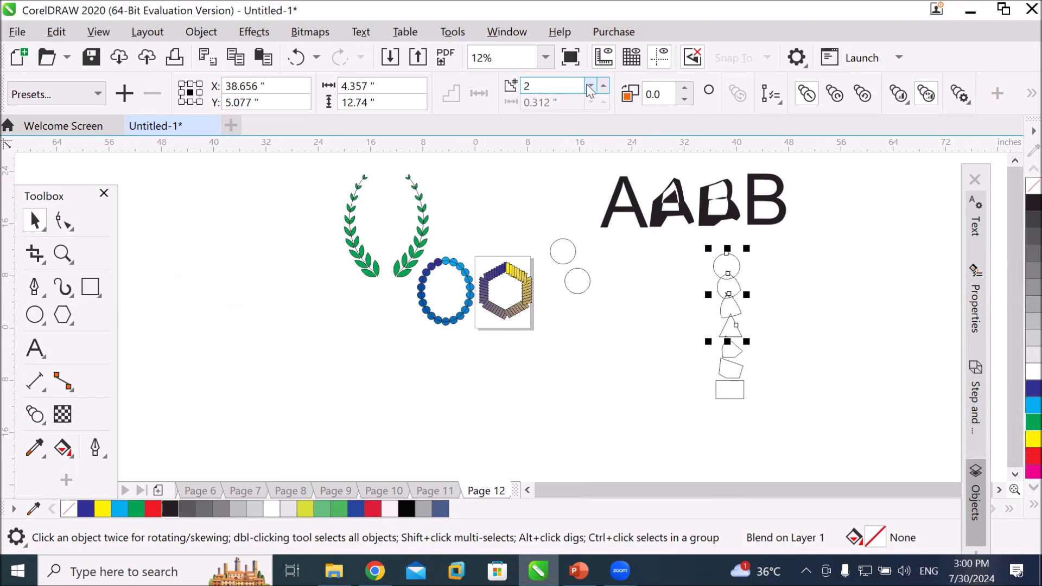
{"action": "left_click", "coordinate": [844, 328]}
Step: Fill the blend's control circle with cyan, the triangle with red, and the rectangle with green
{"action": "left_click", "coordinate": [739, 266]}
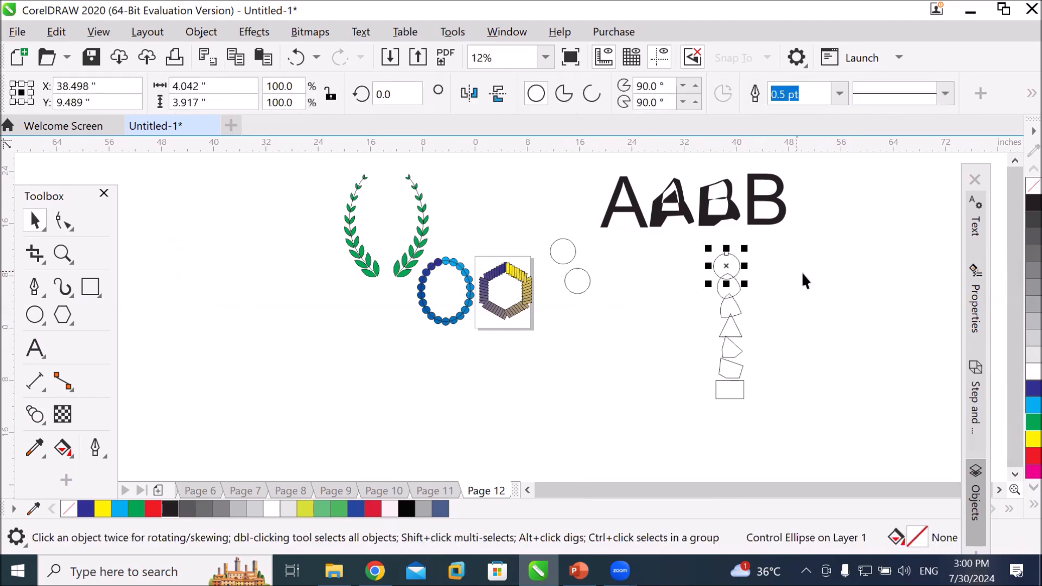
{"action": "left_click", "coordinate": [1033, 404]}
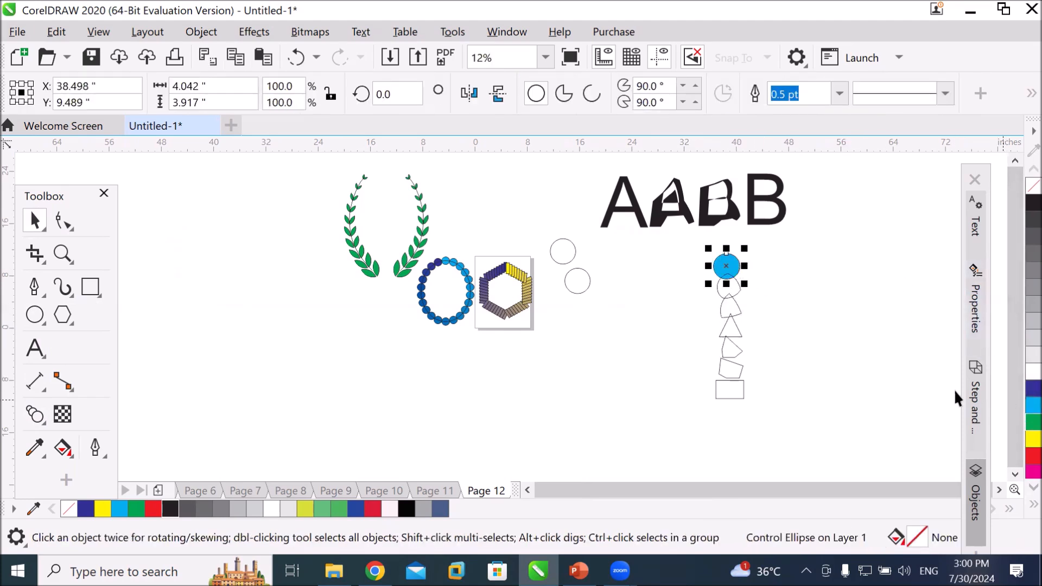
{"action": "left_click", "coordinate": [737, 329]}
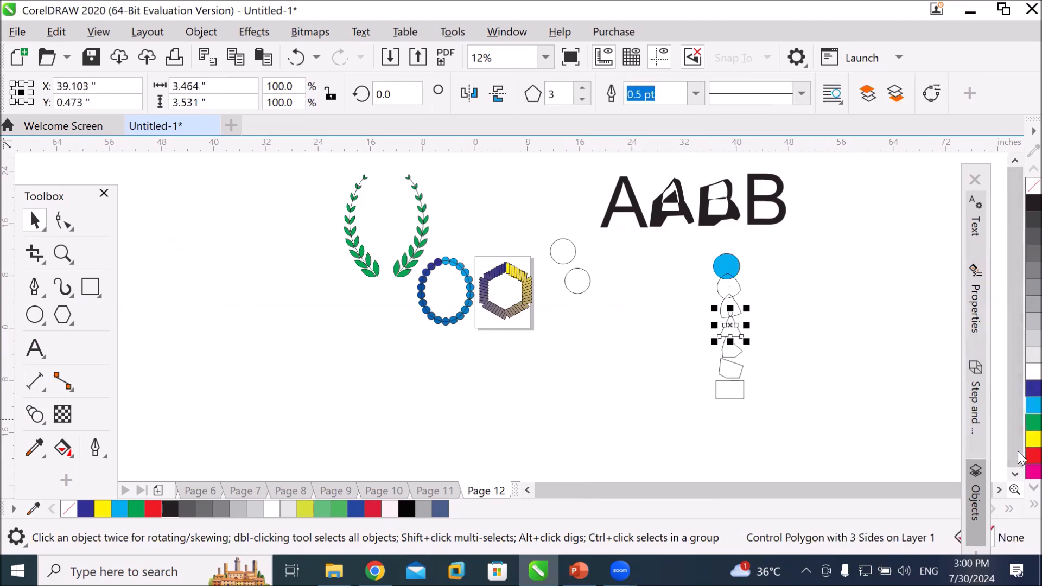
{"action": "left_click", "coordinate": [1031, 455]}
{"action": "left_click", "coordinate": [733, 392]}
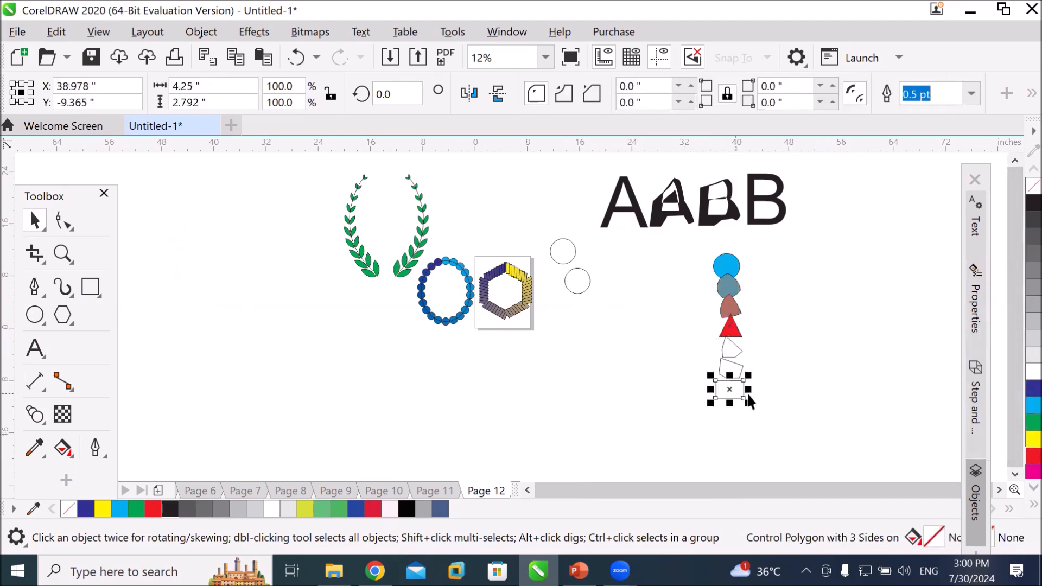
{"action": "left_click", "coordinate": [1031, 422]}
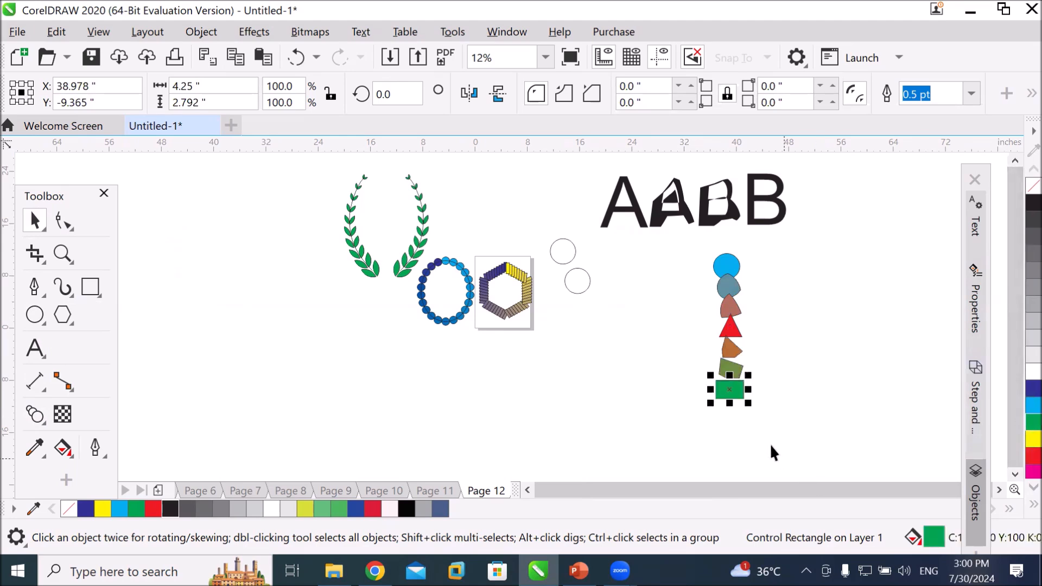
{"action": "left_click", "coordinate": [816, 335]}
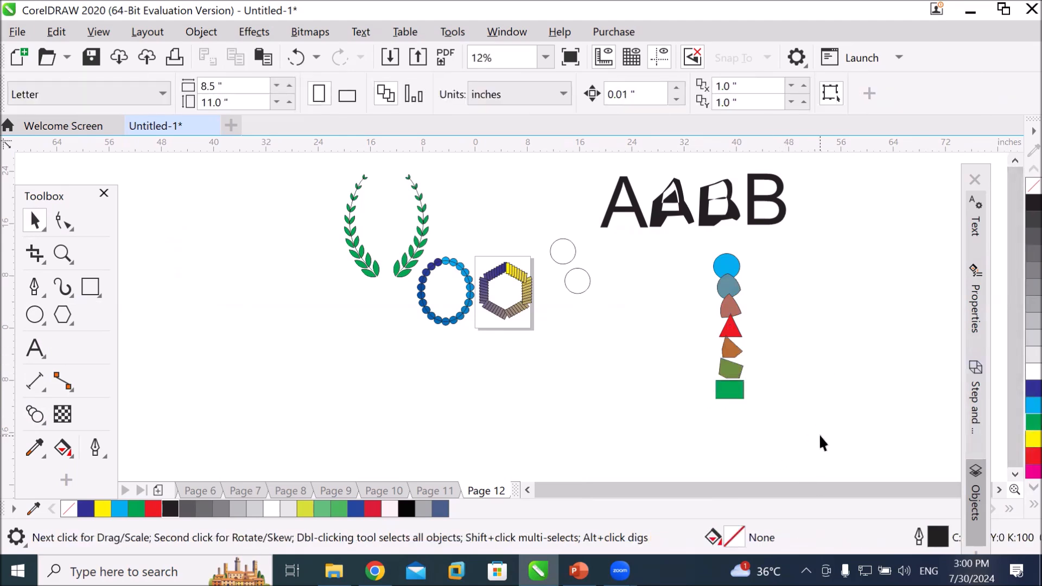